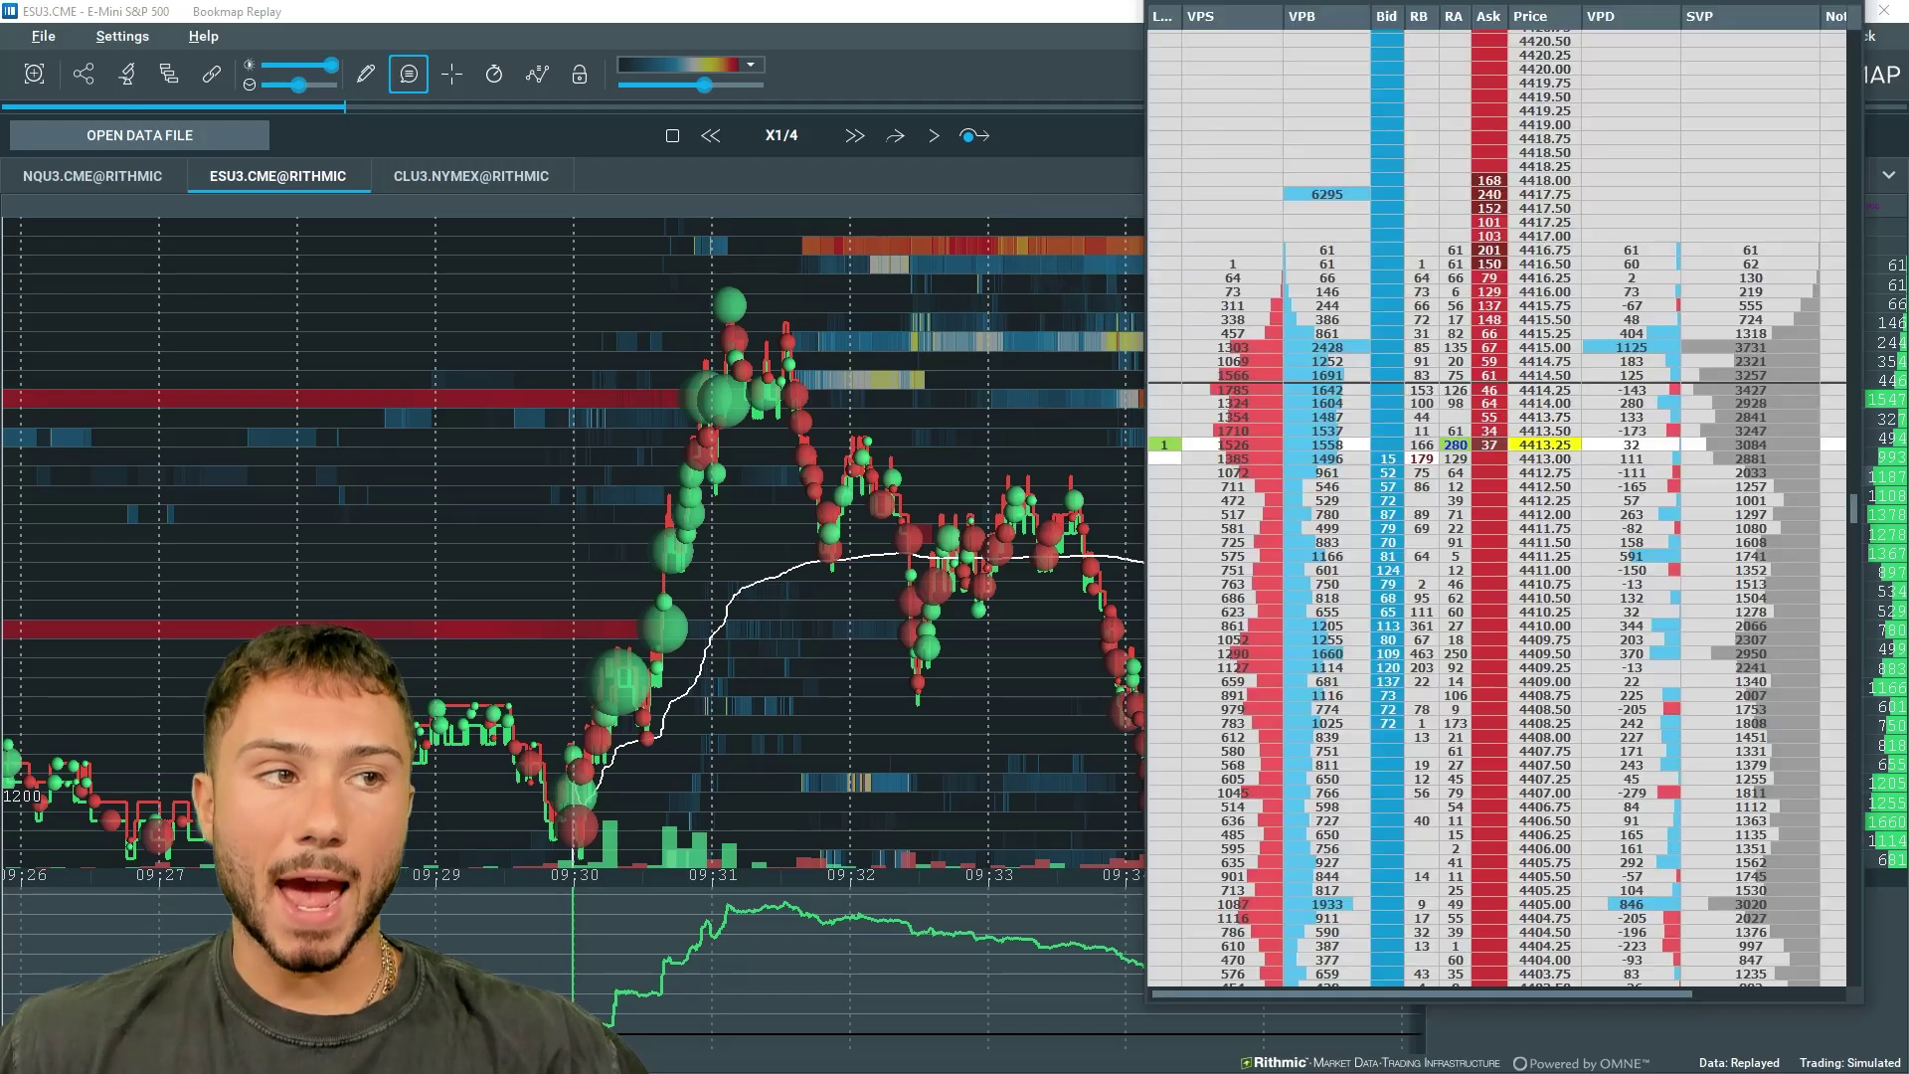
Bring up the InvestiTrade course page full screen, then switch to the Instagram profile tab
key("alt+Tab")
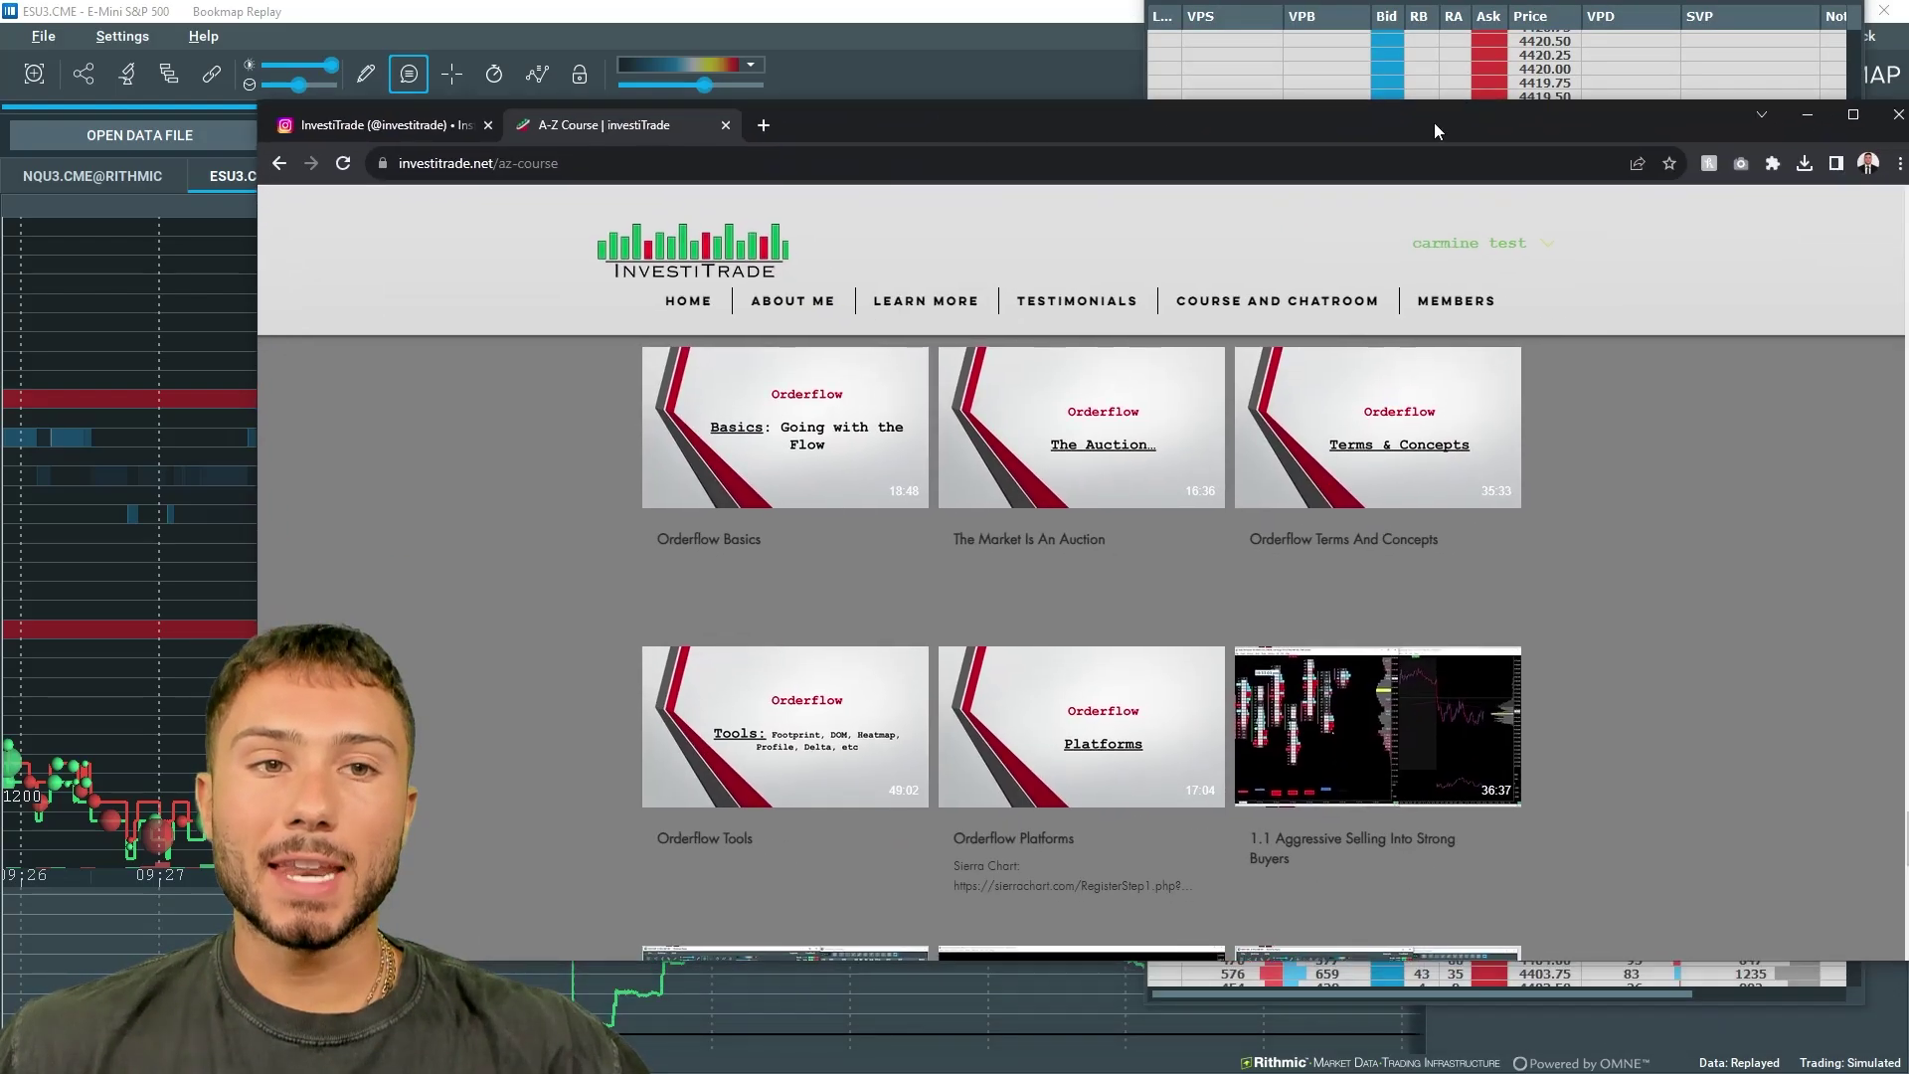
left_click(1835, 117)
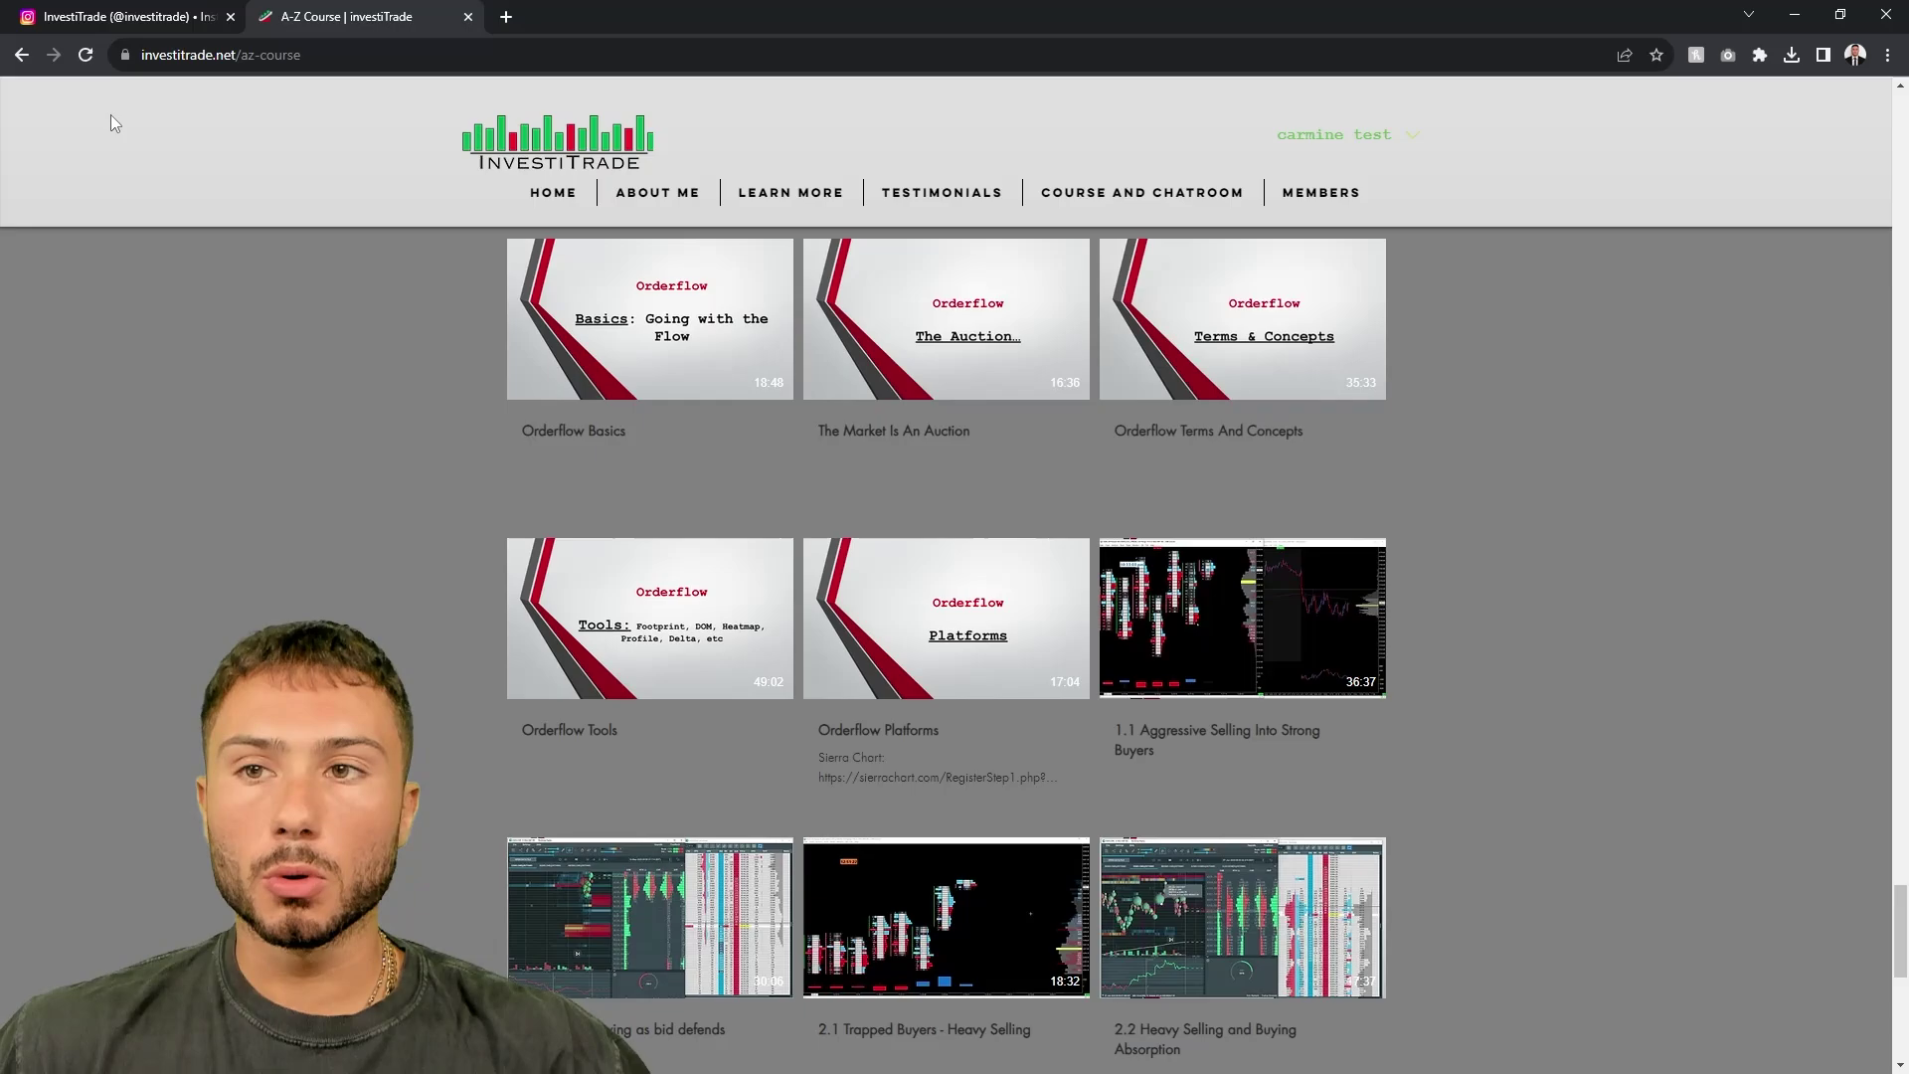
left_click(123, 30)
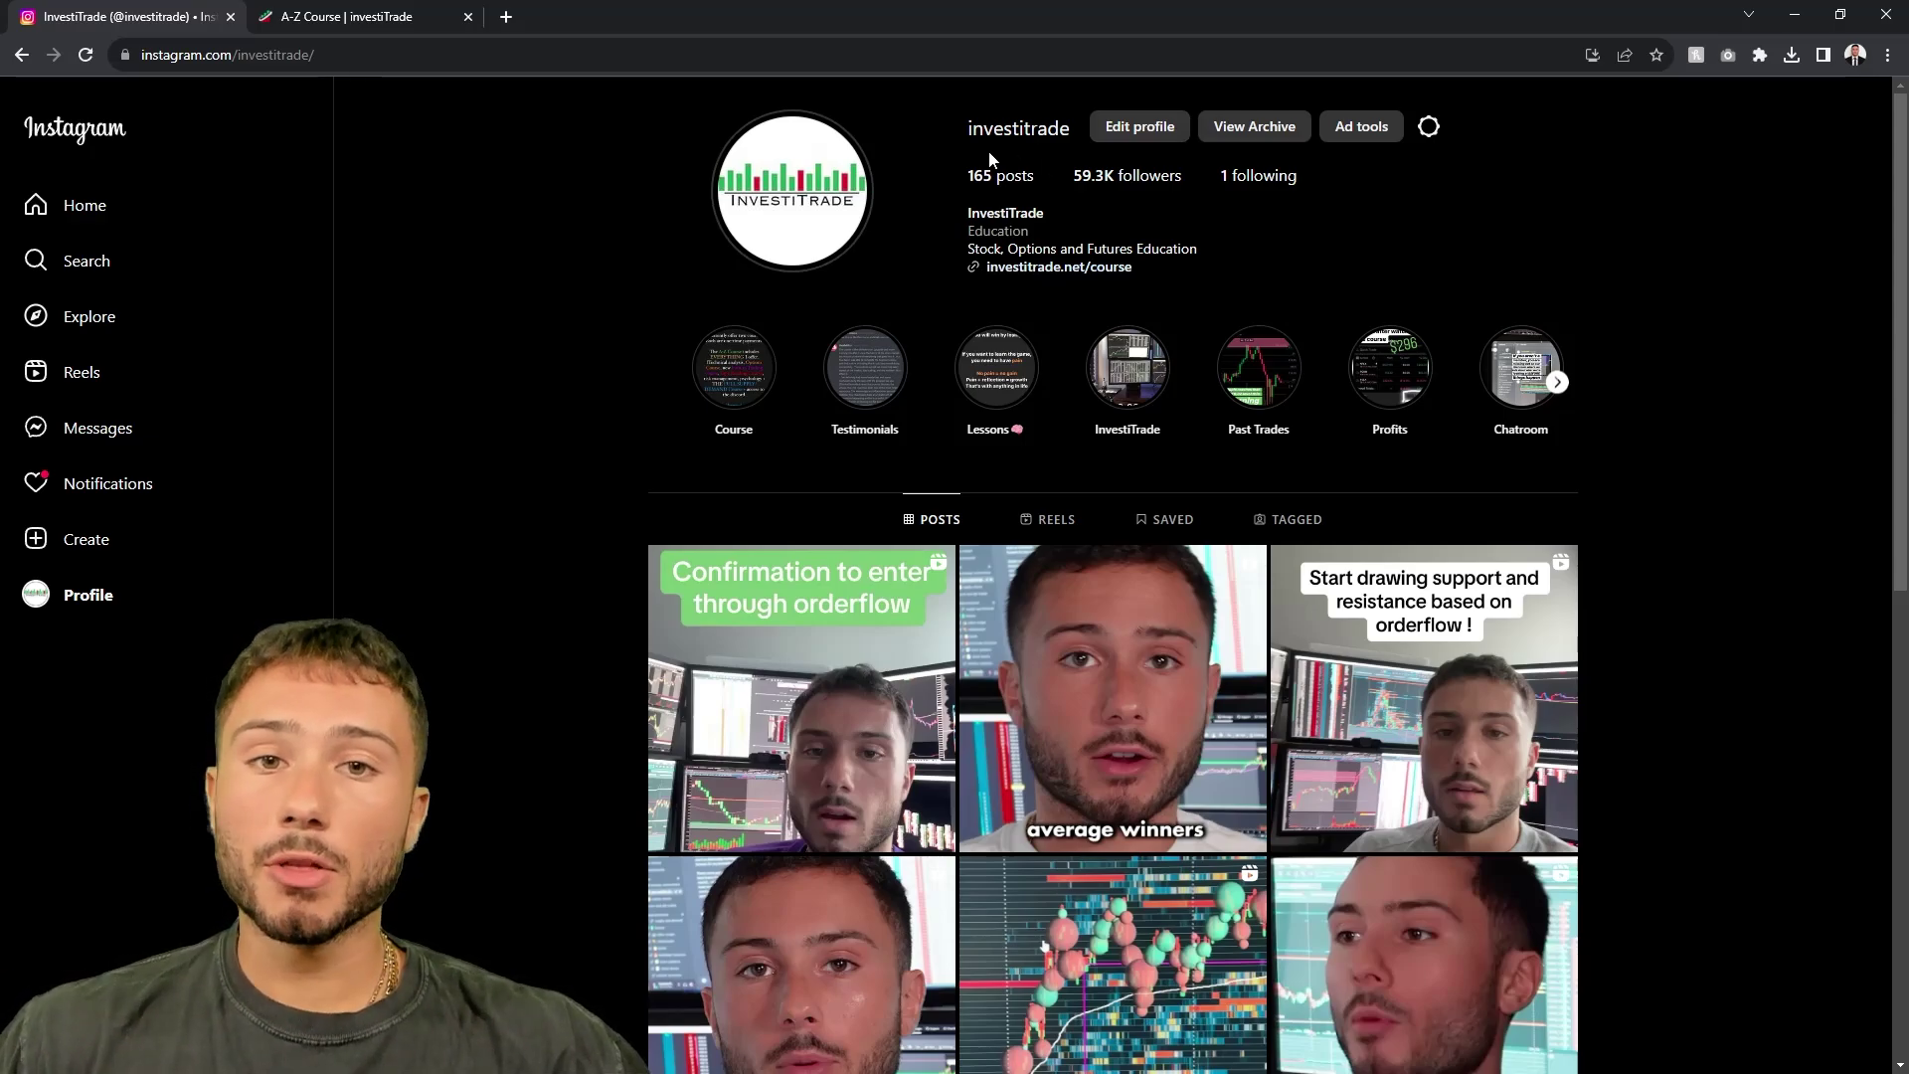
Highlight the profile's username on Instagram and scroll down through its posts grid
left_click_drag(951, 133, 1060, 125)
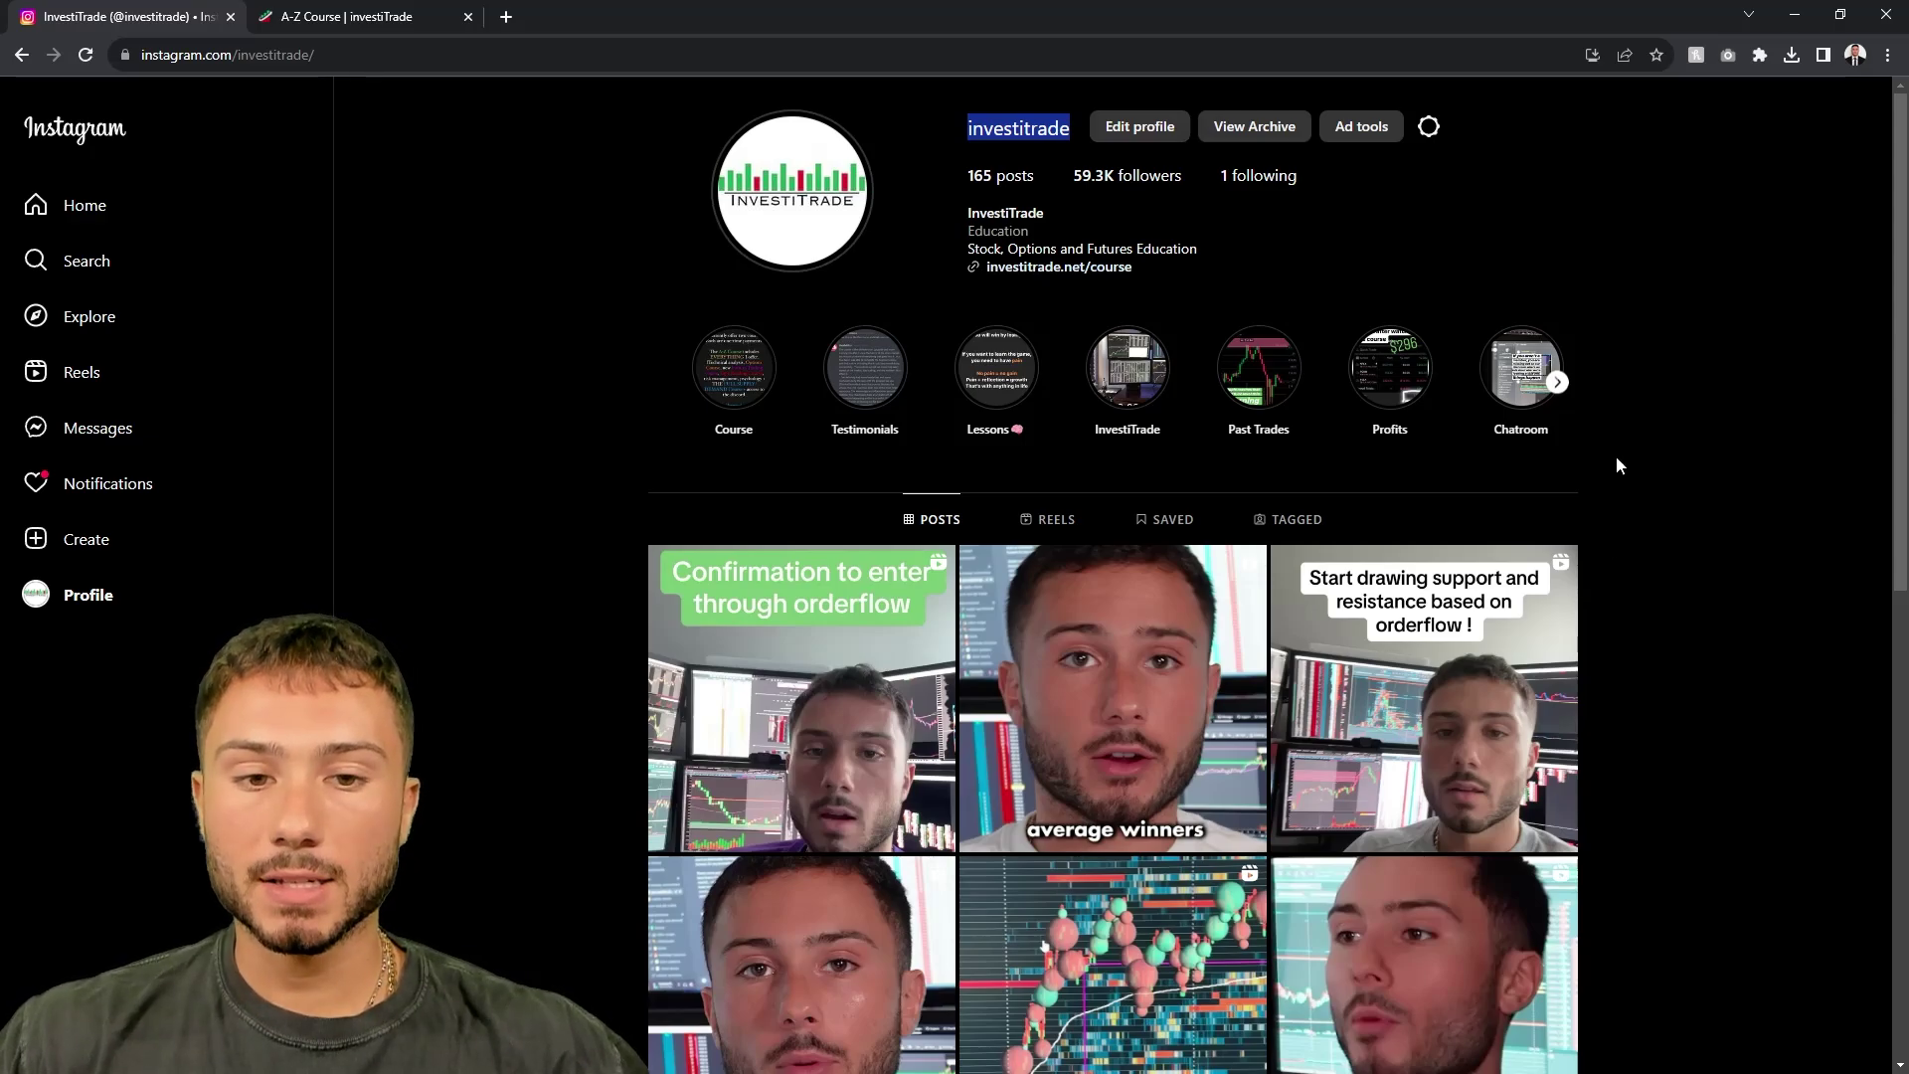
scroll(1605, 547, "down", 9)
scroll(1605, 557, "down", 10)
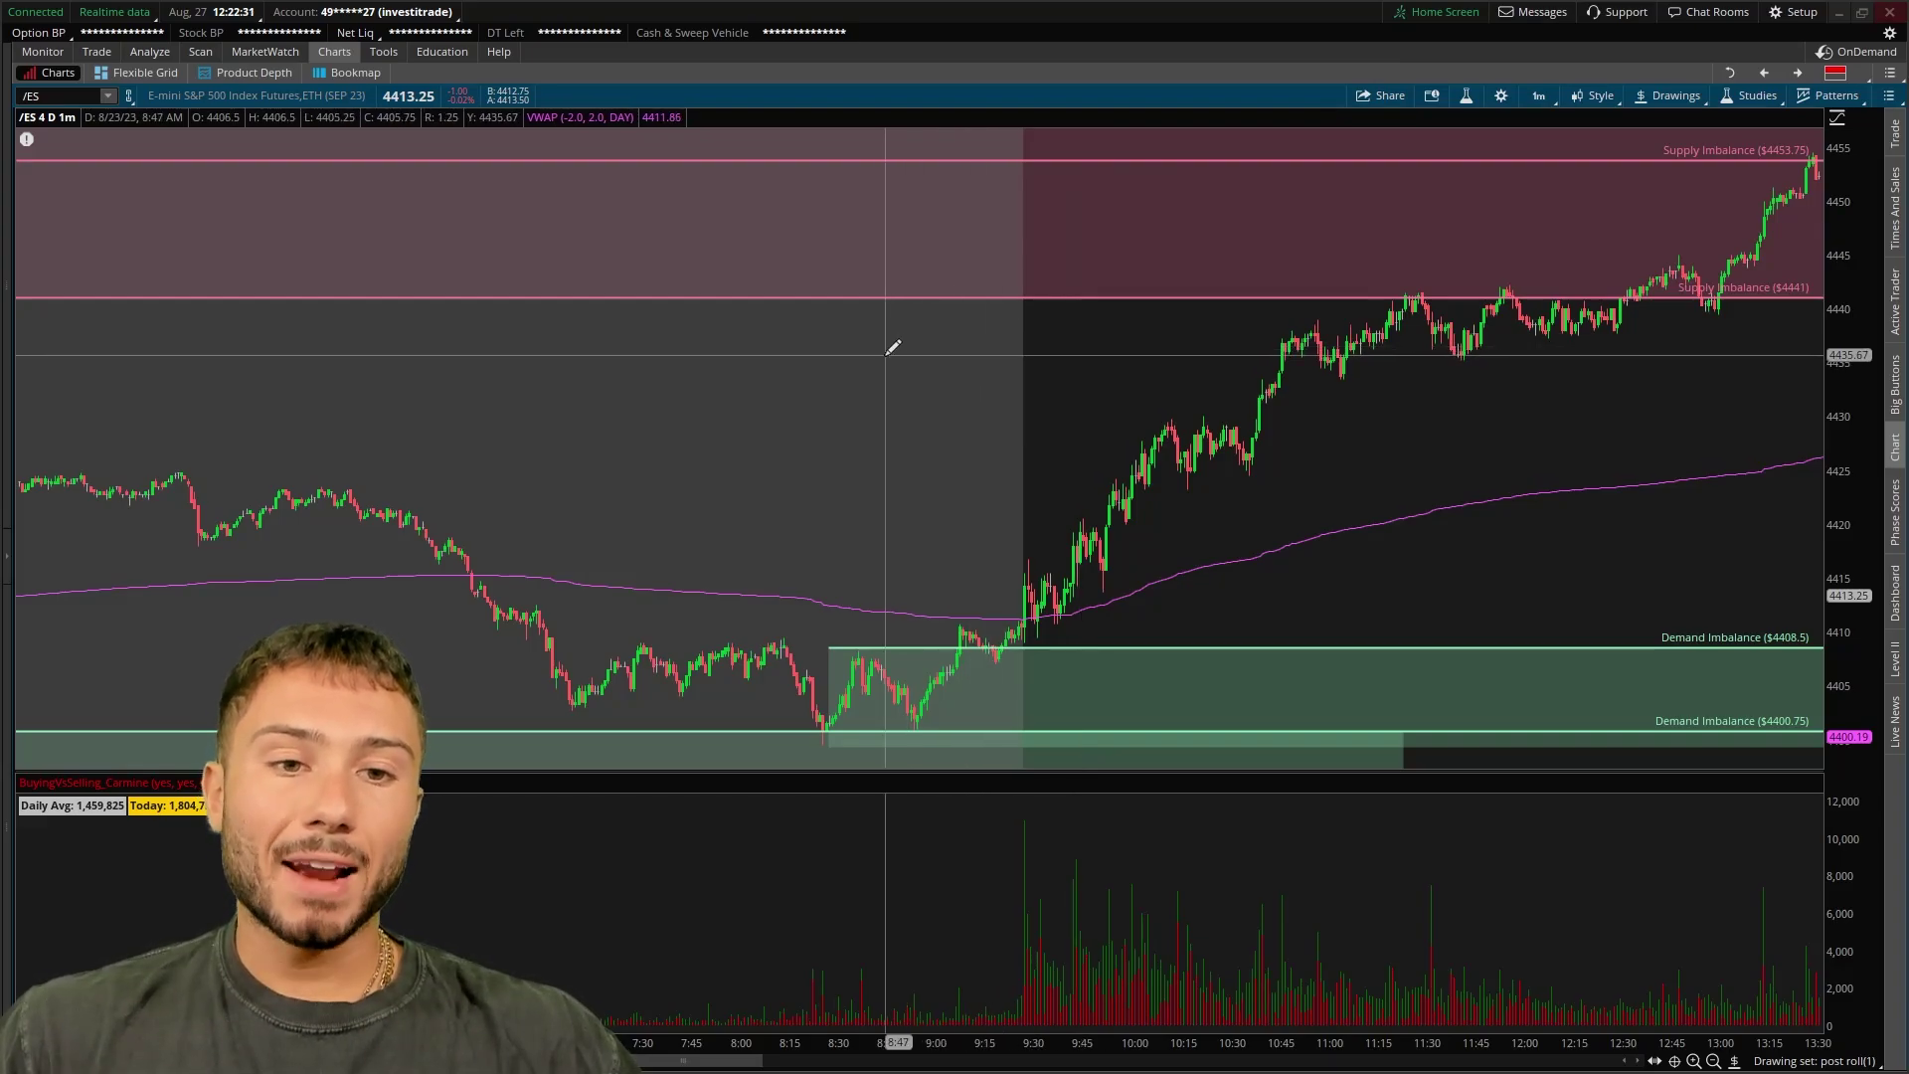
Zoom the ES chart into the 9:09–11:47 rally and show Times And Sales and Level II
left_click_drag(887, 349, 1769, 494)
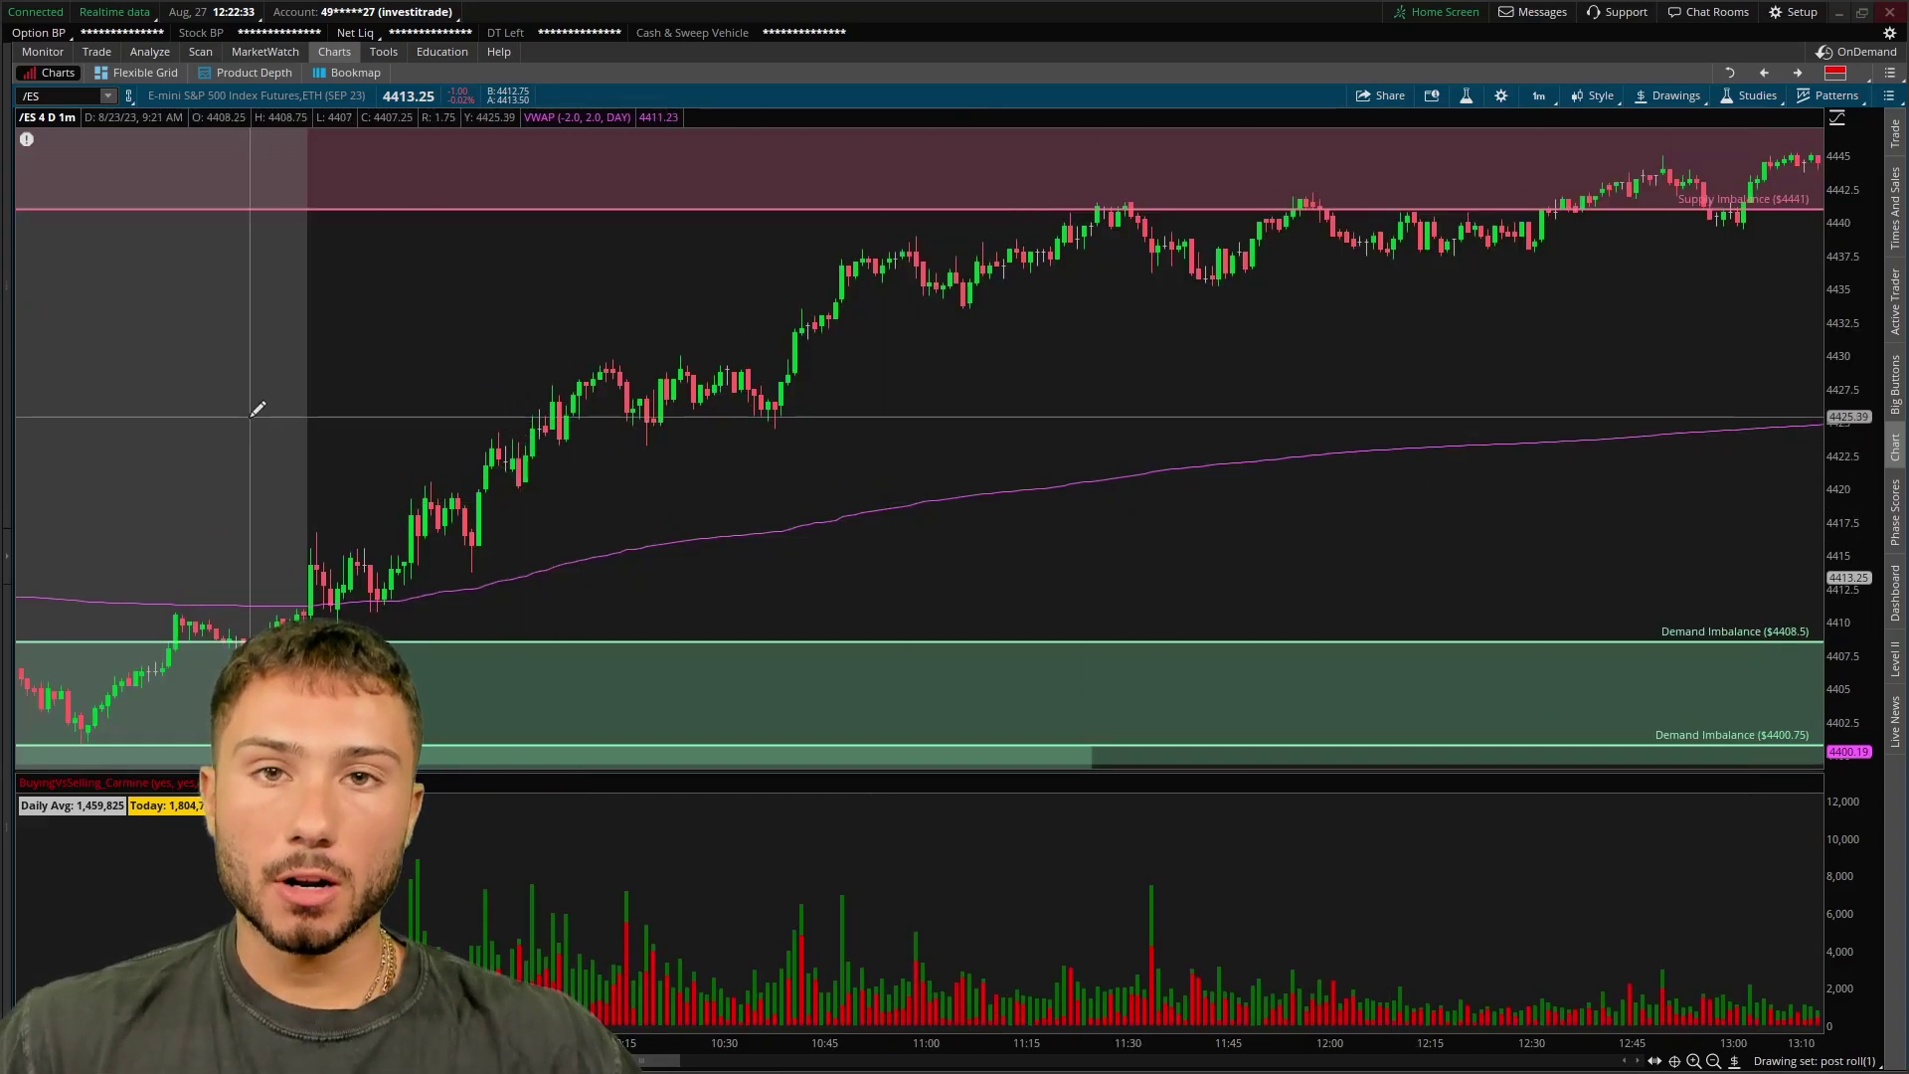
scroll(256, 407, "up", 3)
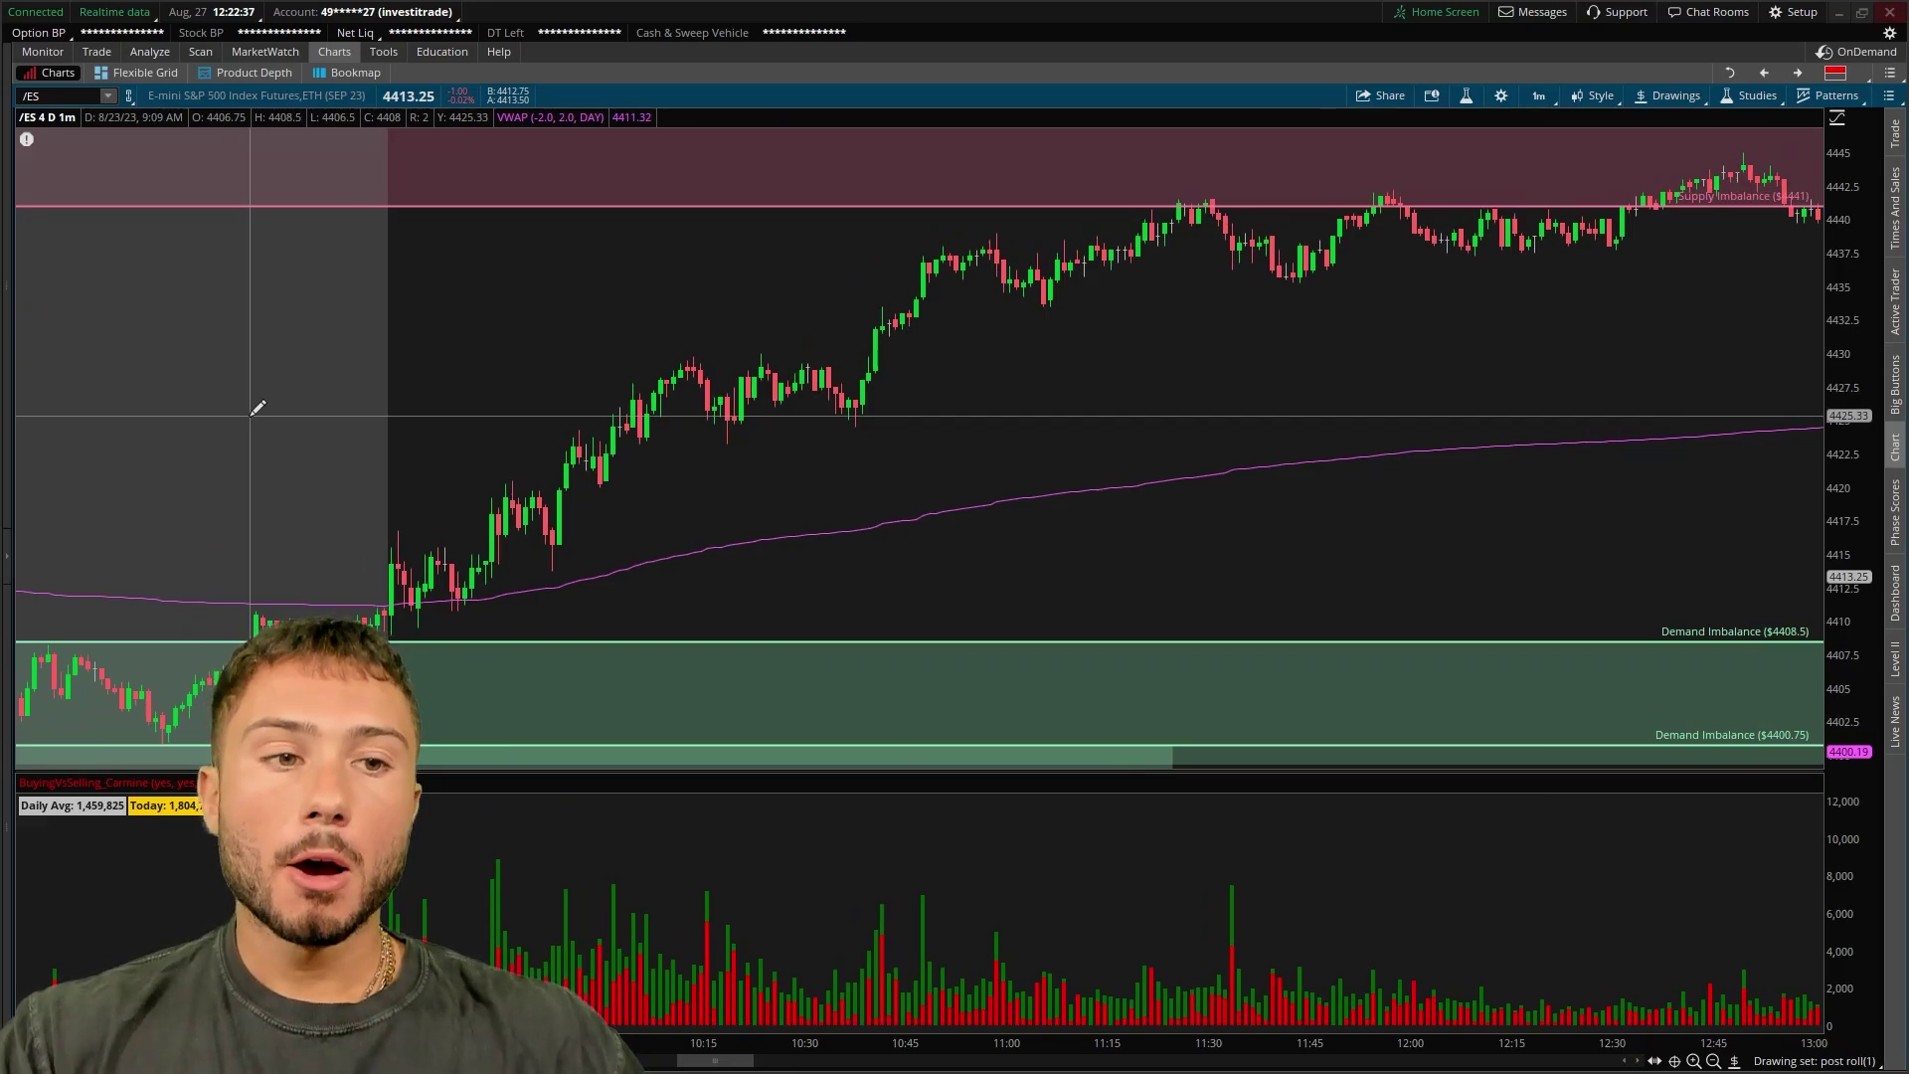
left_click_drag(249, 416, 1320, 415)
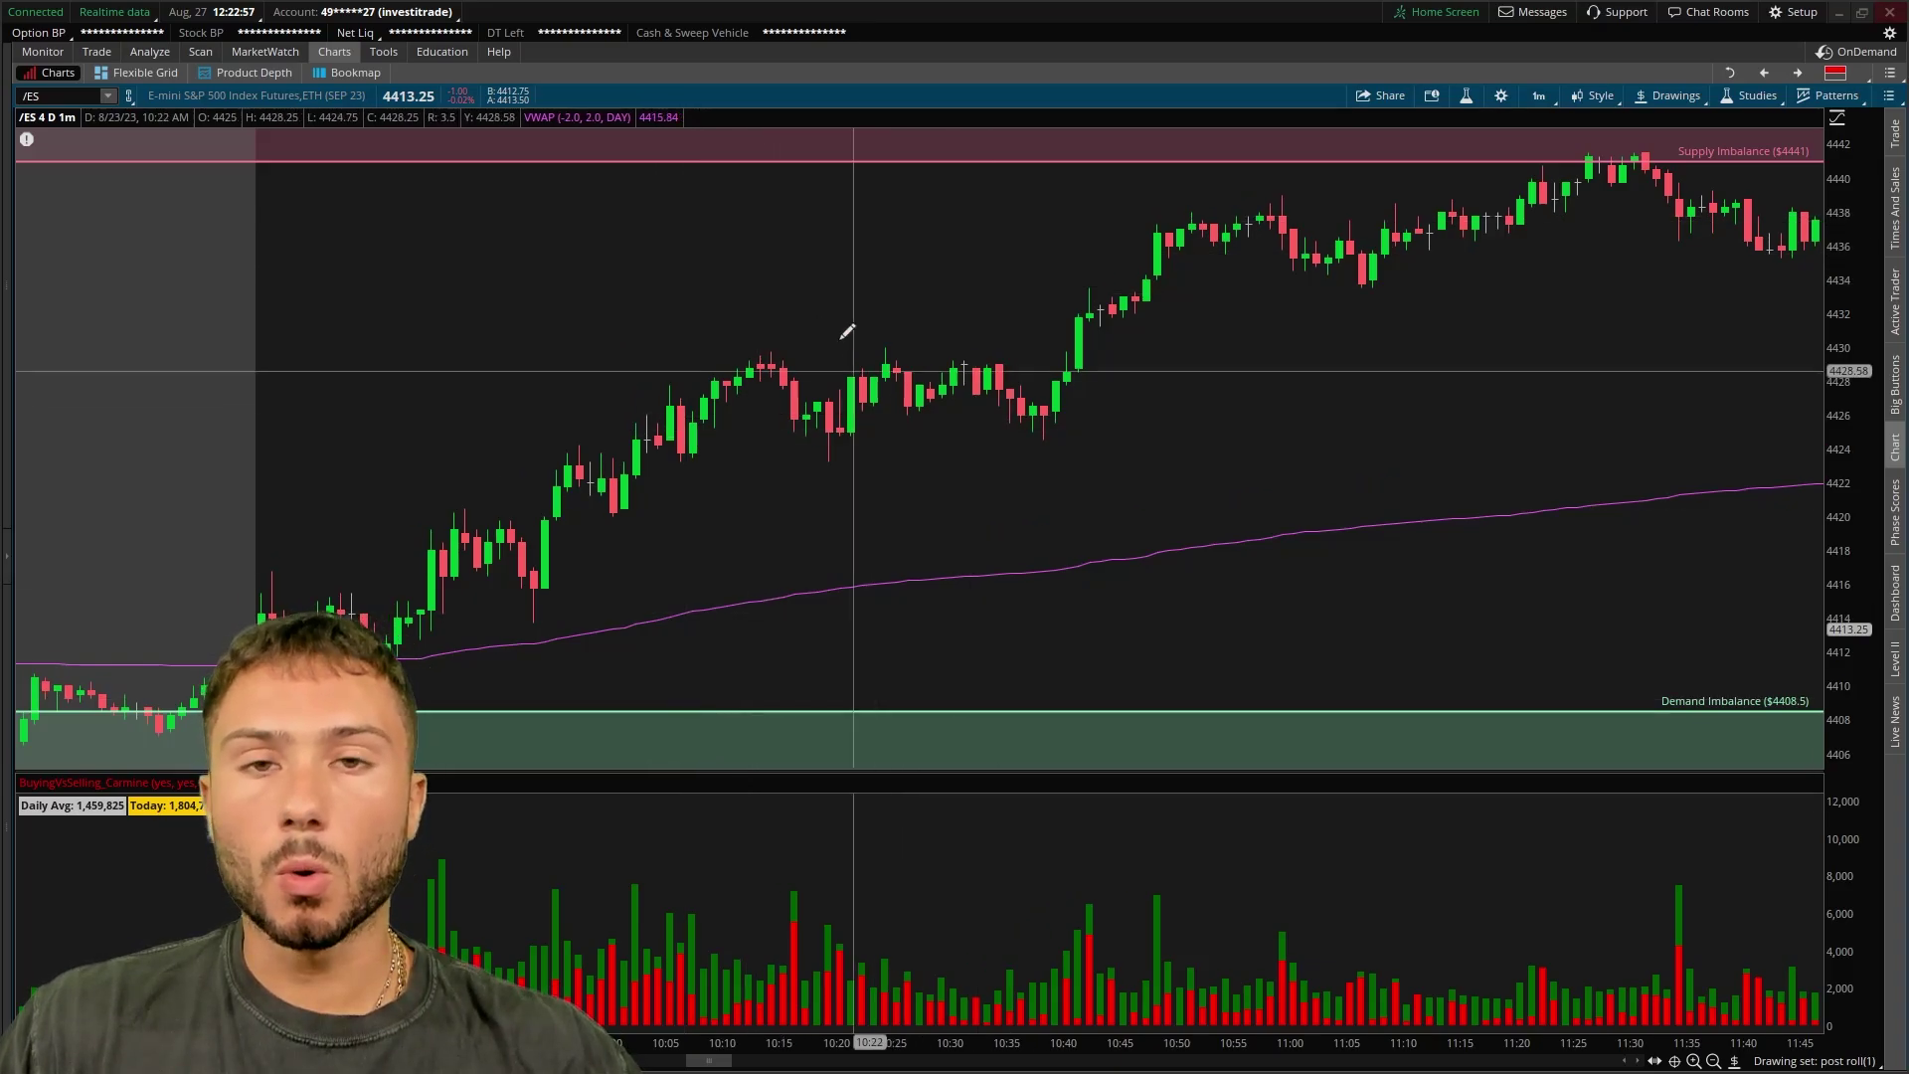
scroll(733, 290, "up", 5)
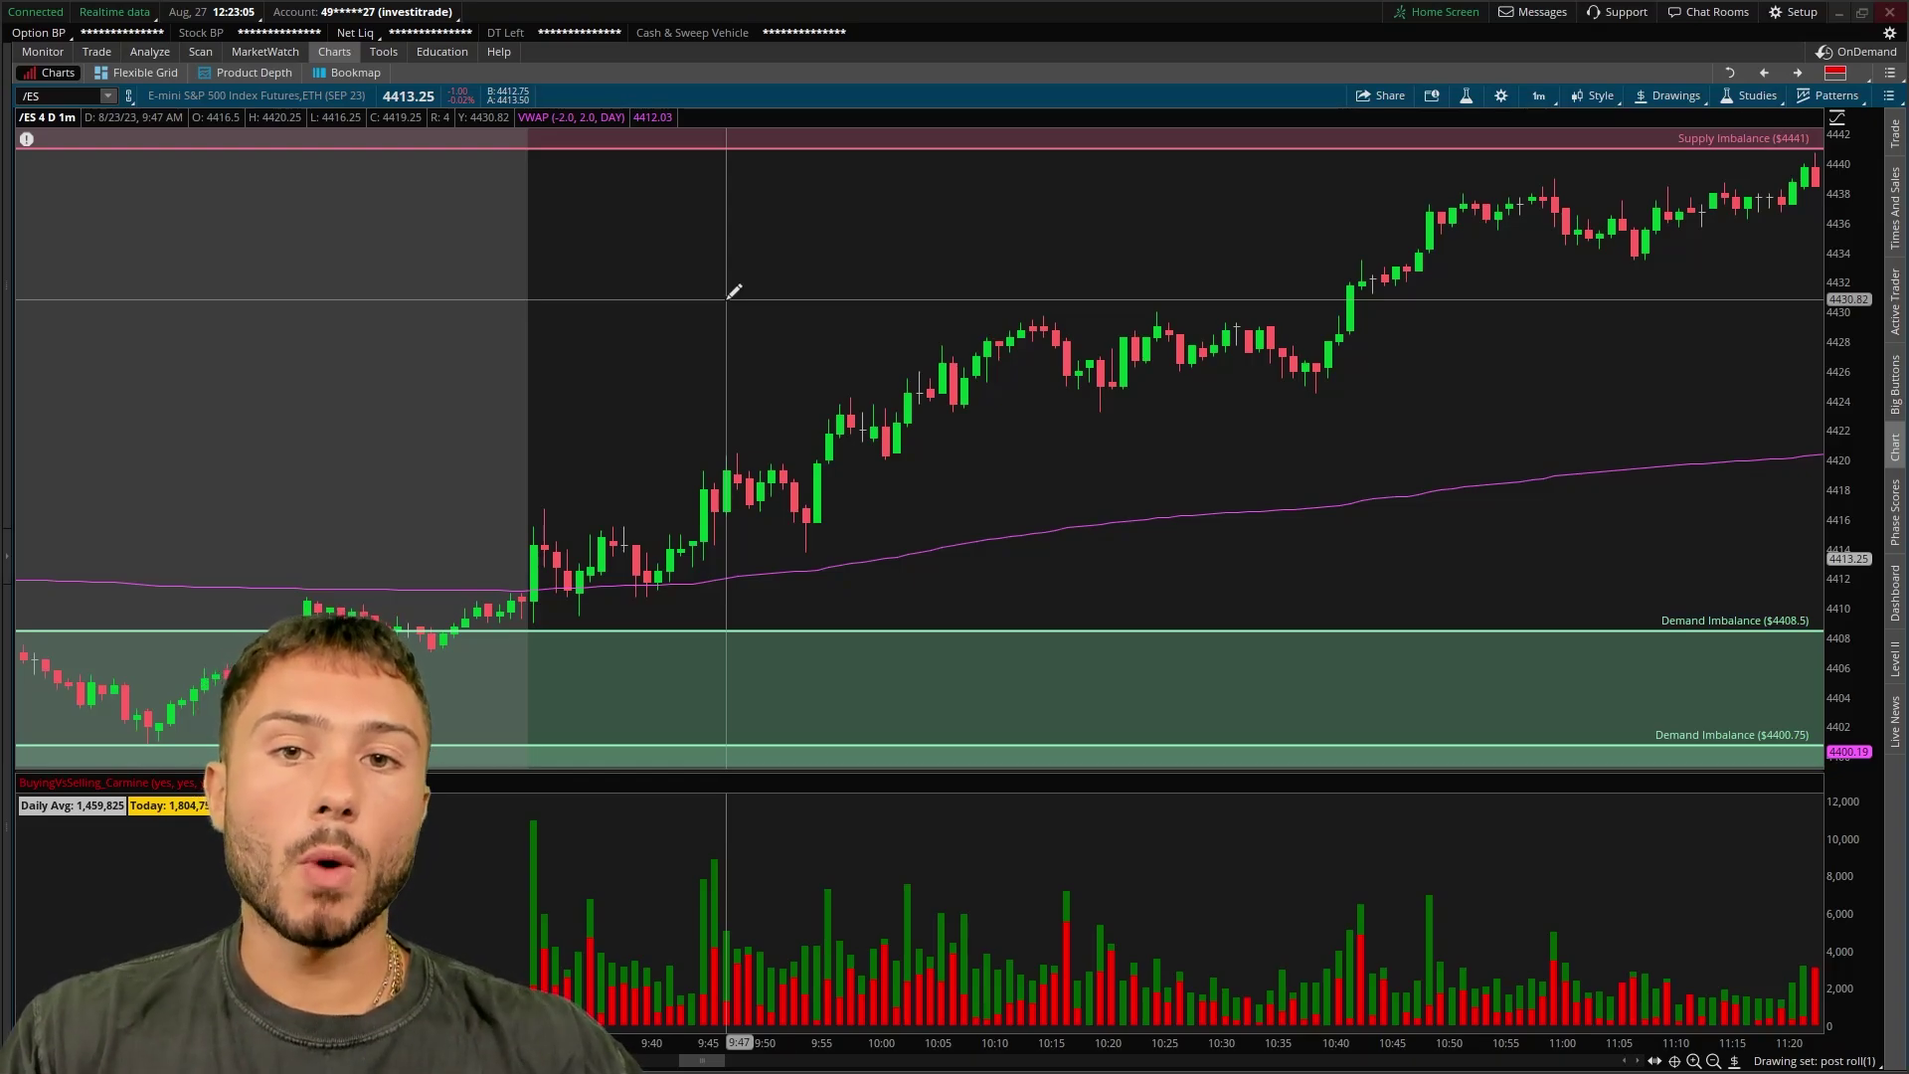
left_click(1895, 210)
left_click(1895, 658)
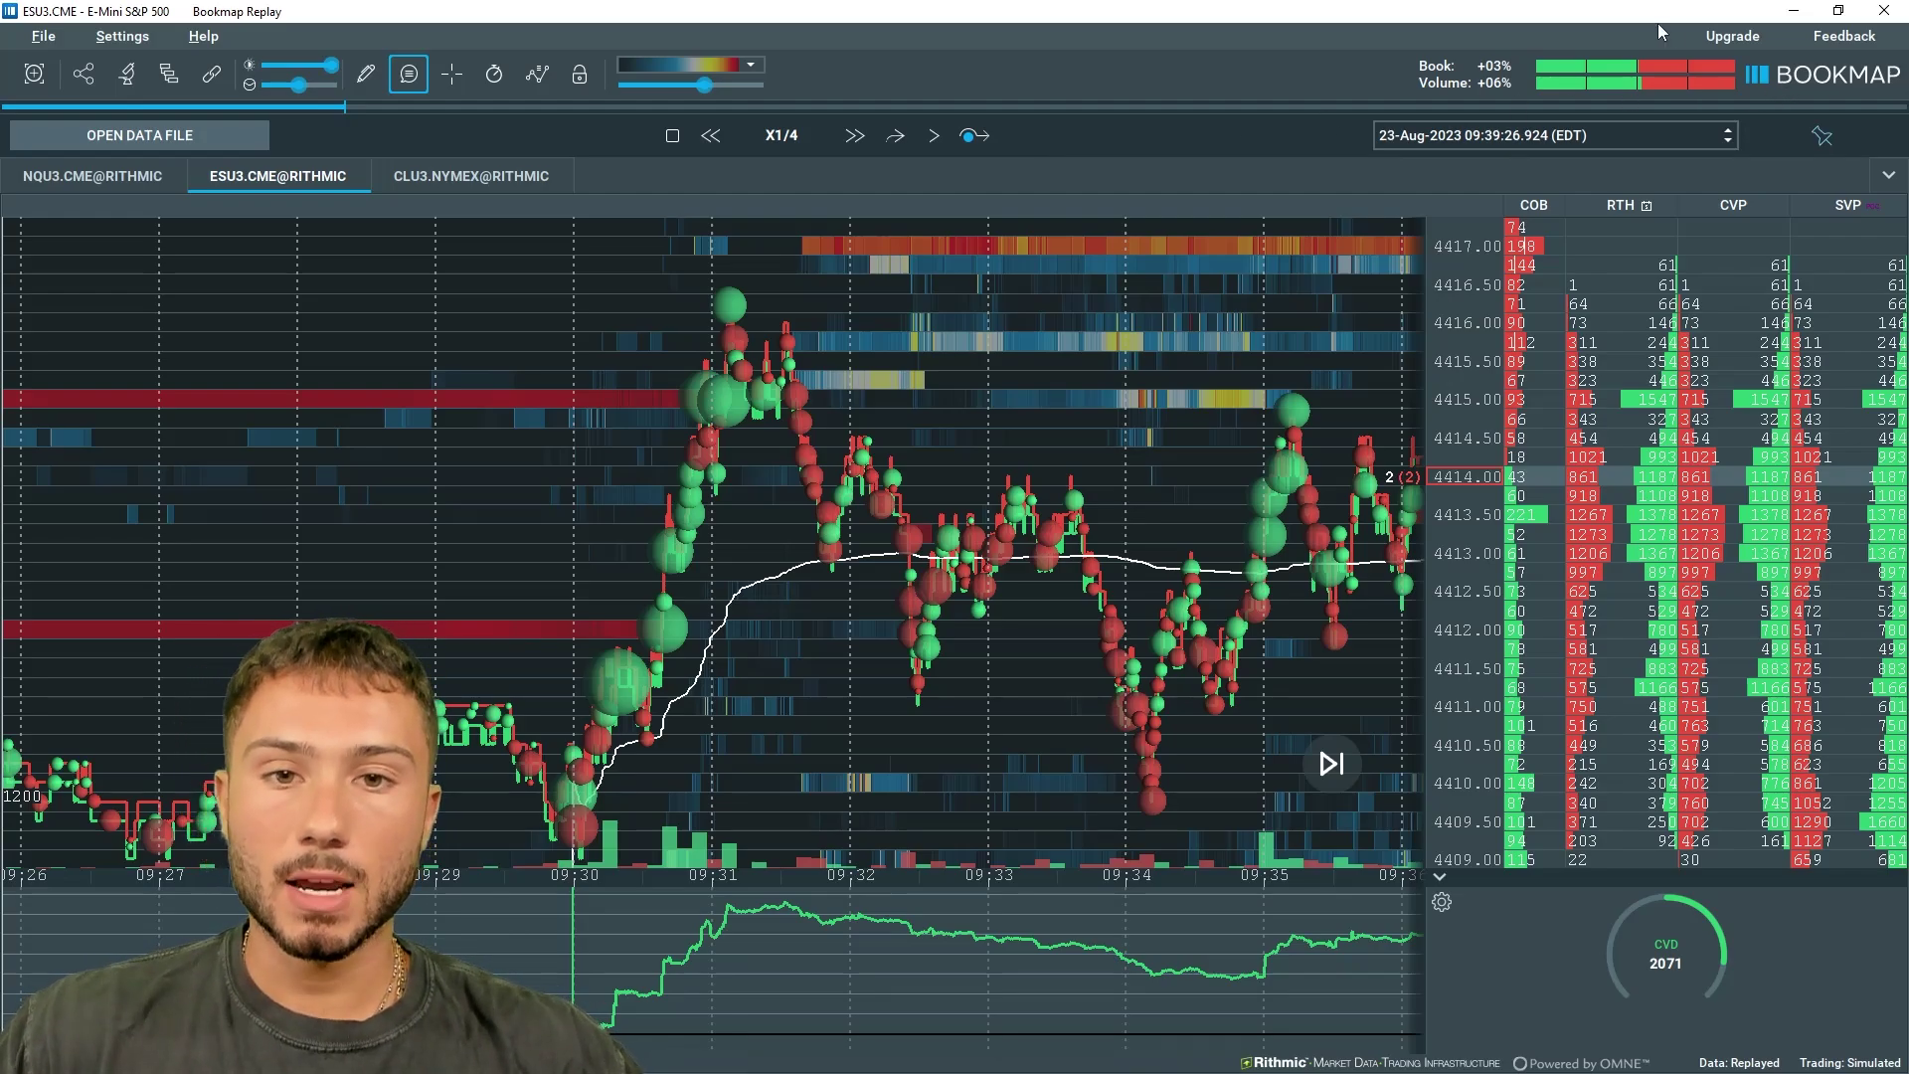
mouse_move(823, 375)
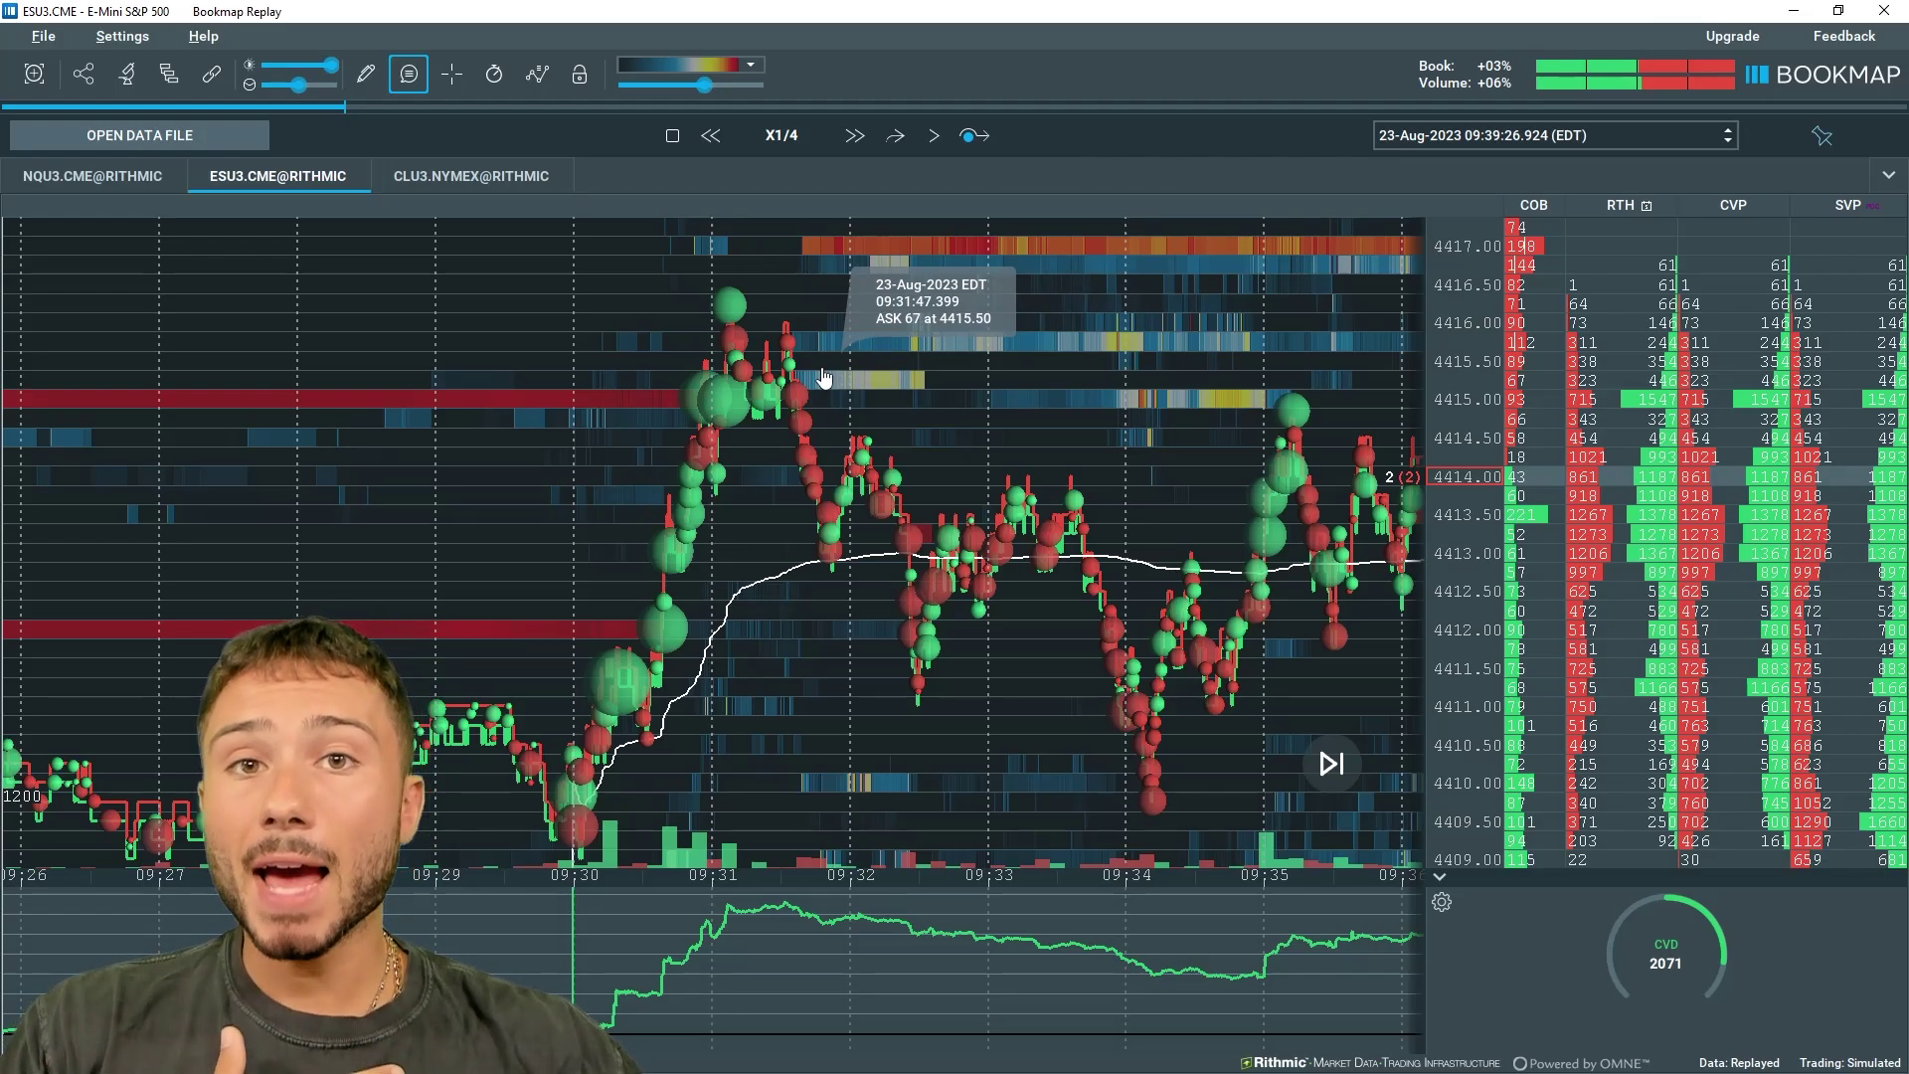
left_click(192, 143)
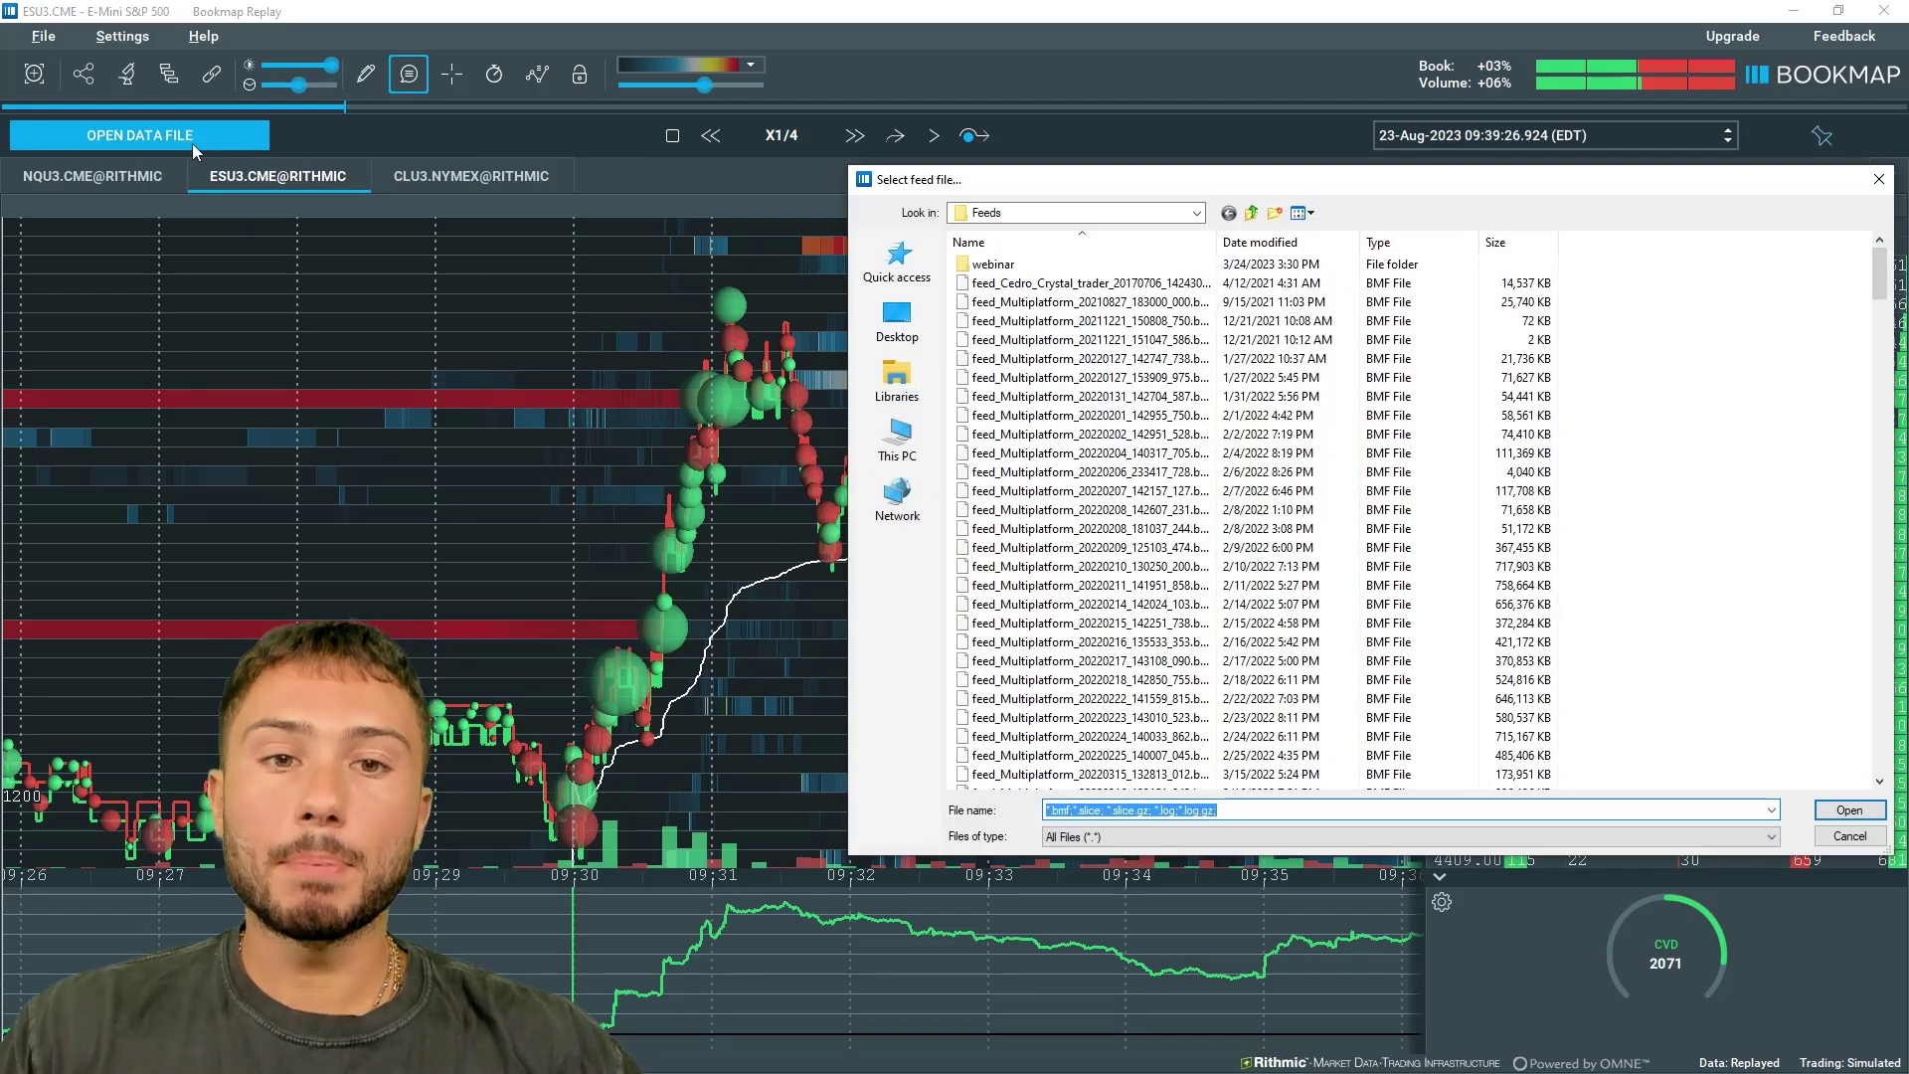
left_click_drag(1878, 274, 1875, 747)
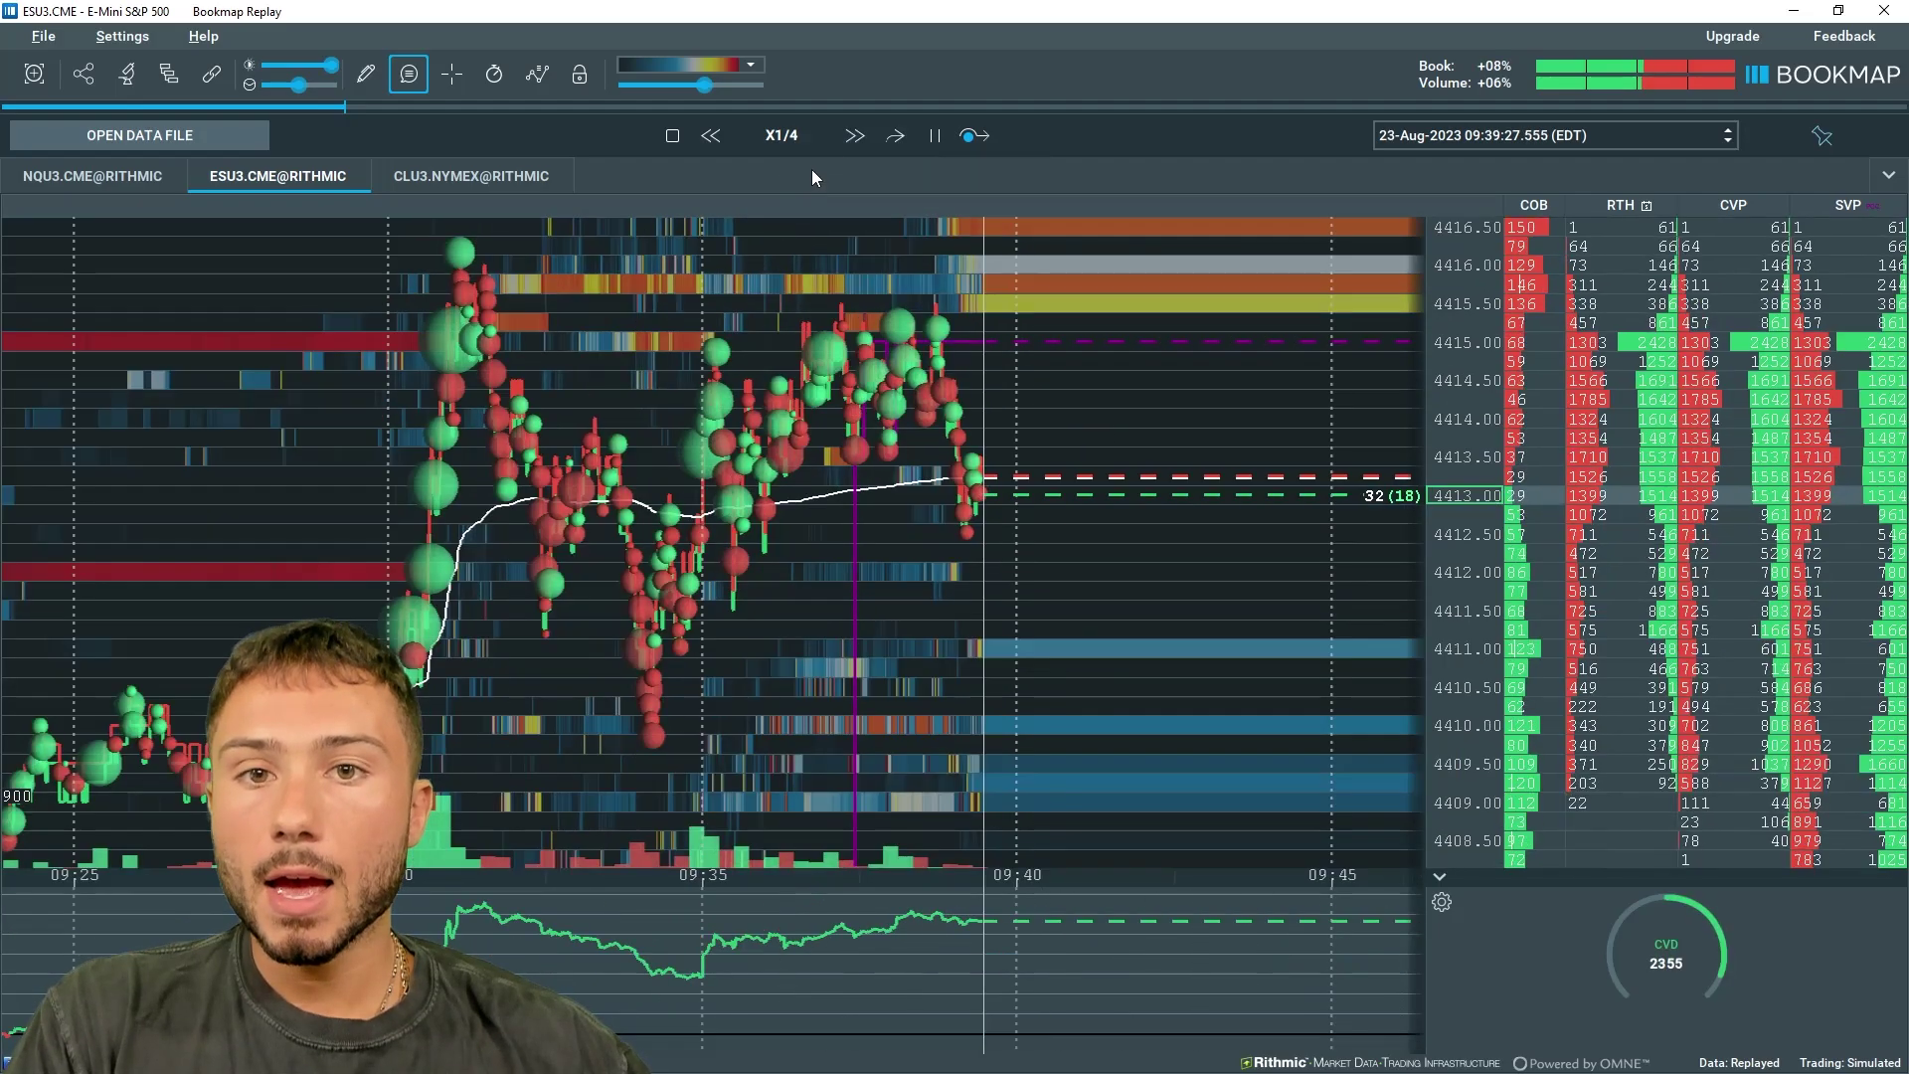
Run the ES replay at X64, pause at 09:41:43, and pan back to the 09:30 opening surge
left_click(844, 147)
left_click(843, 148)
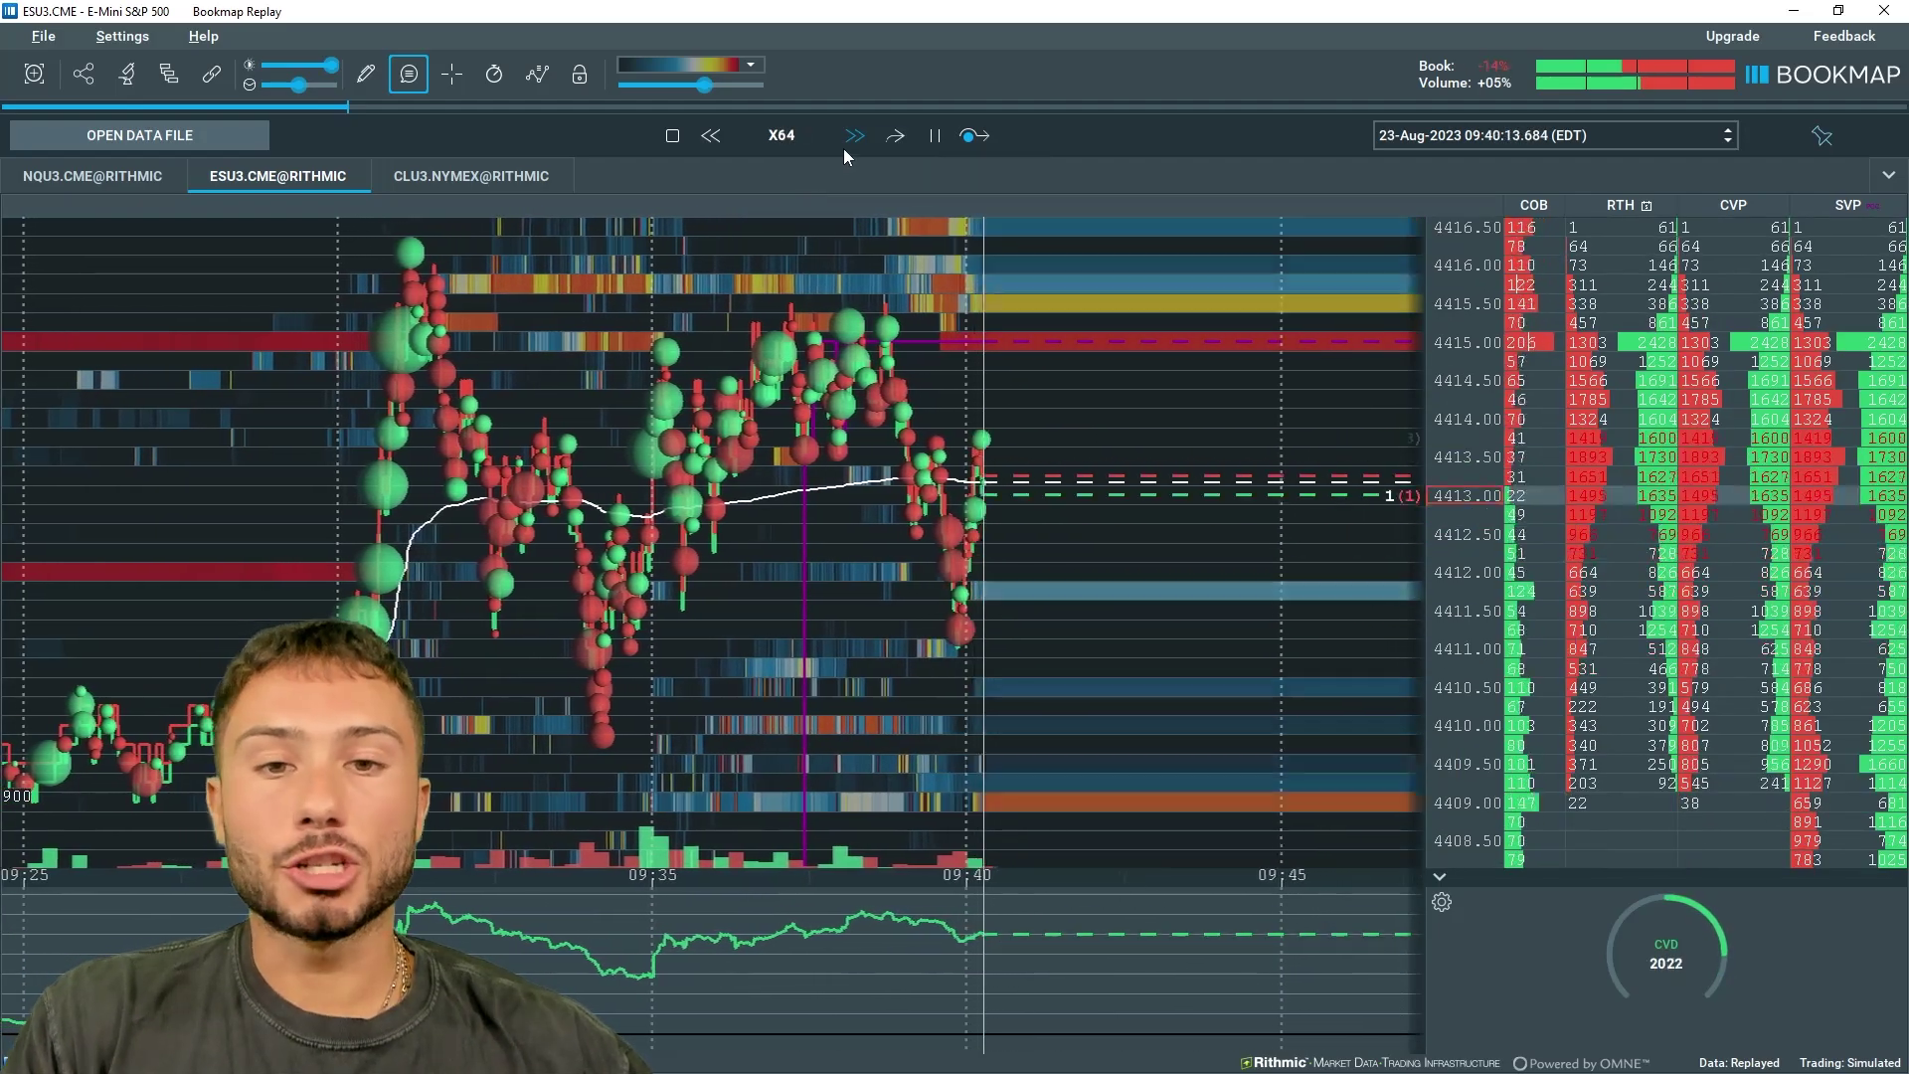
left_click(940, 143)
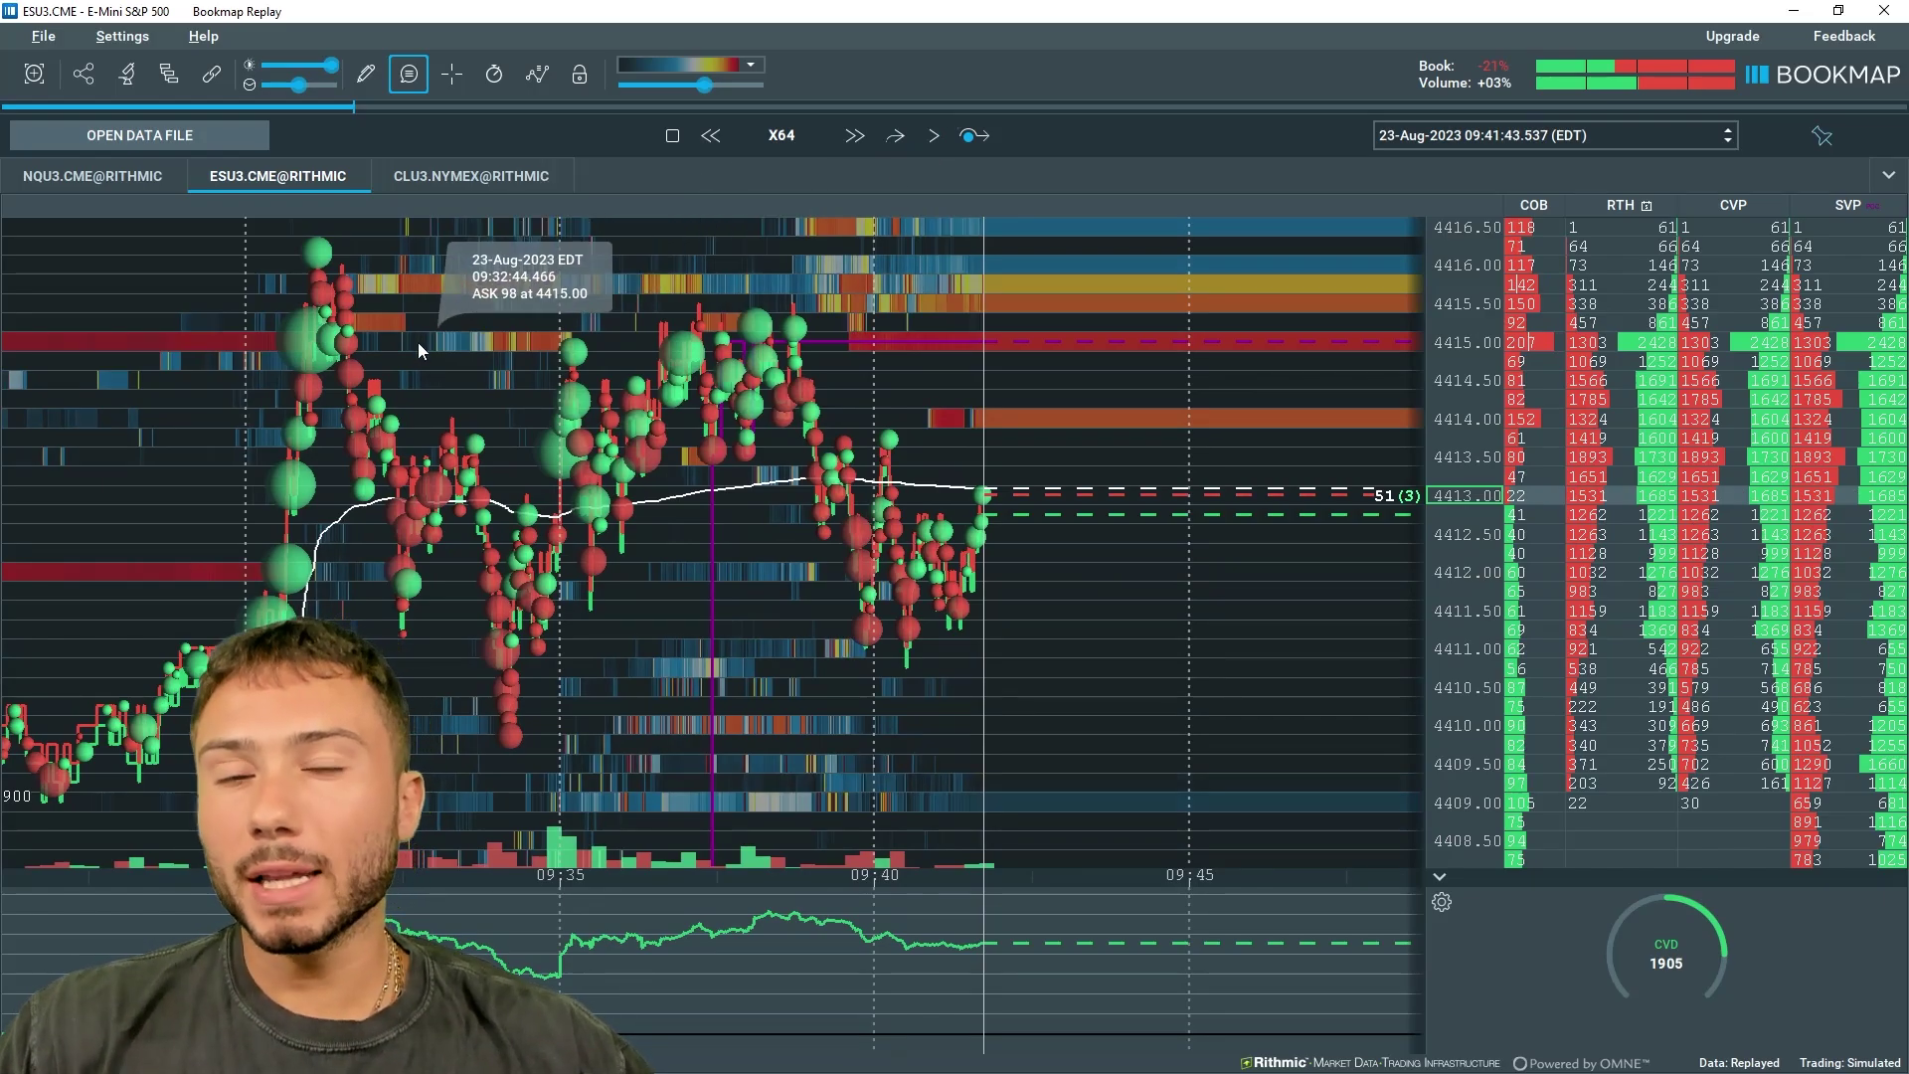
left_click_drag(417, 342, 1131, 459)
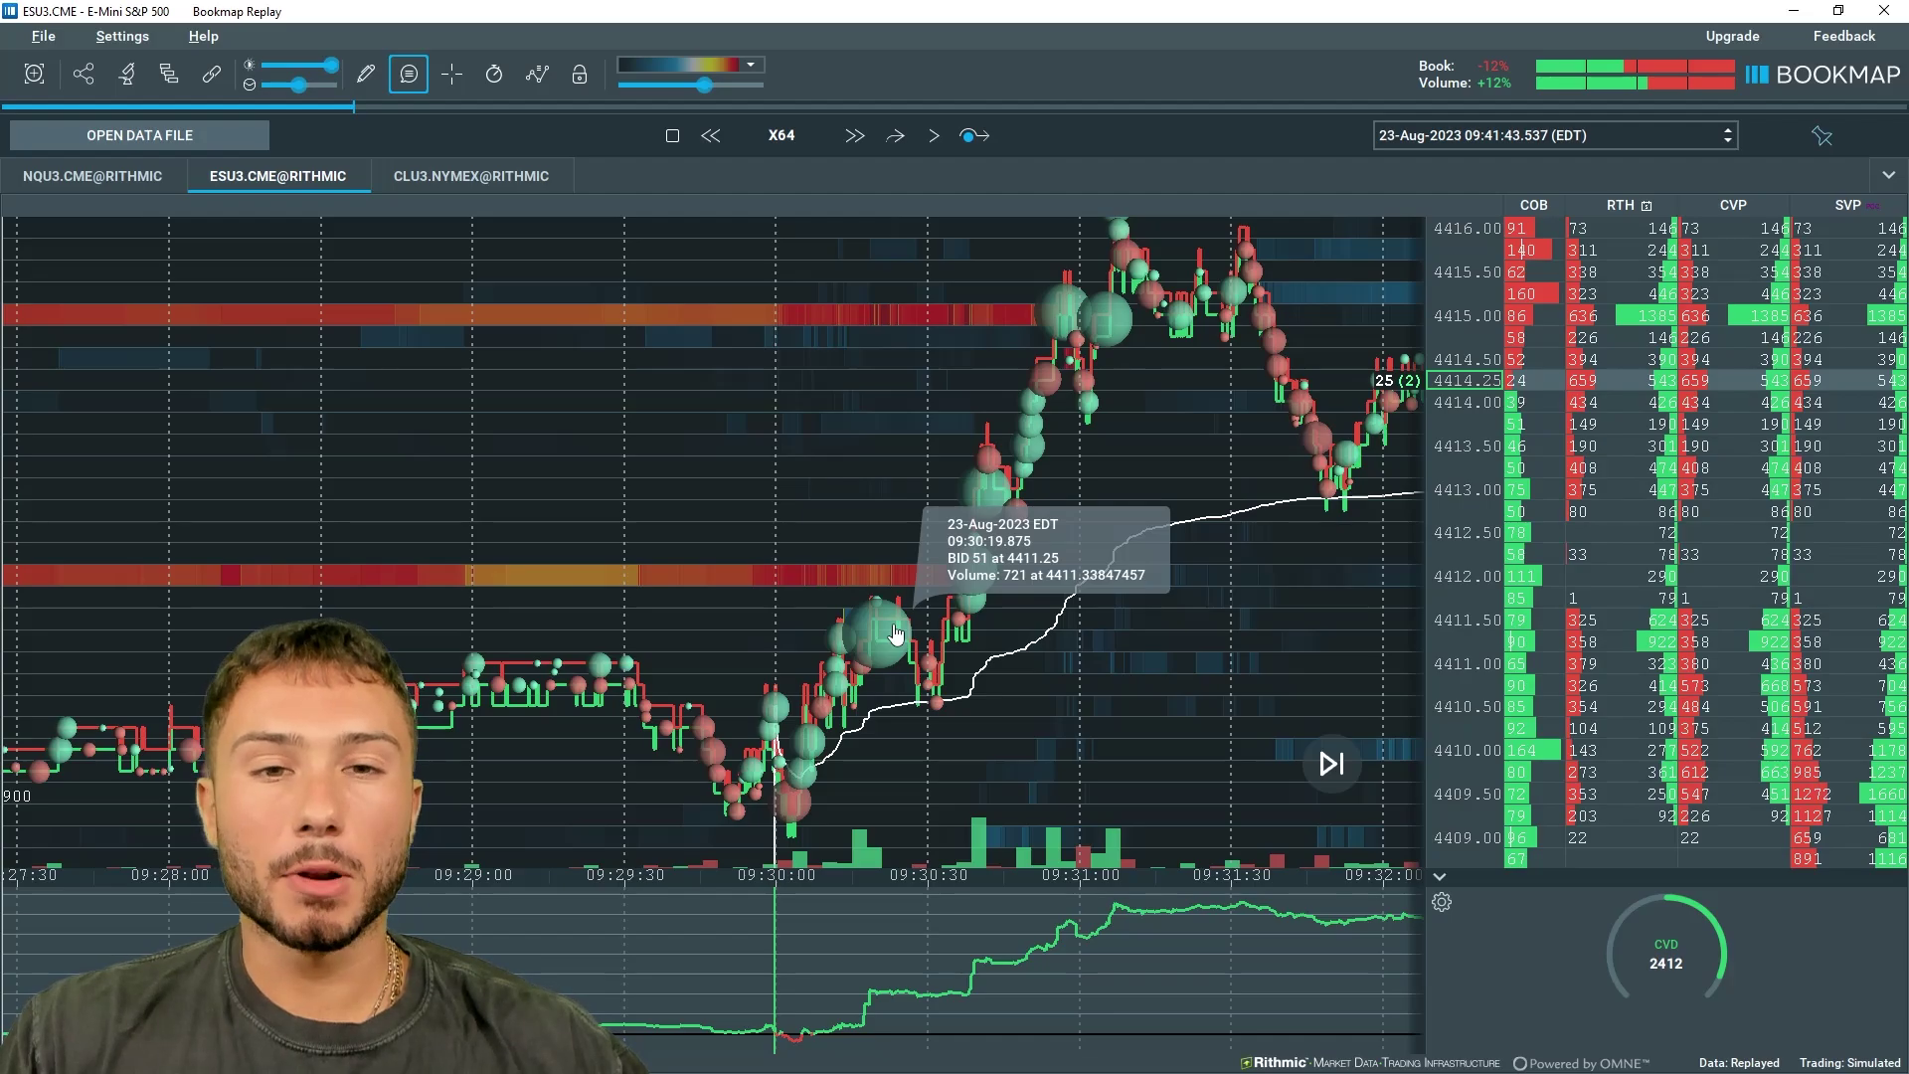
Zoom the heatmap onto the 09:30:10–09:30:40 trades climbing from 4410.75 to 4412
scroll(895, 633, "up", 10)
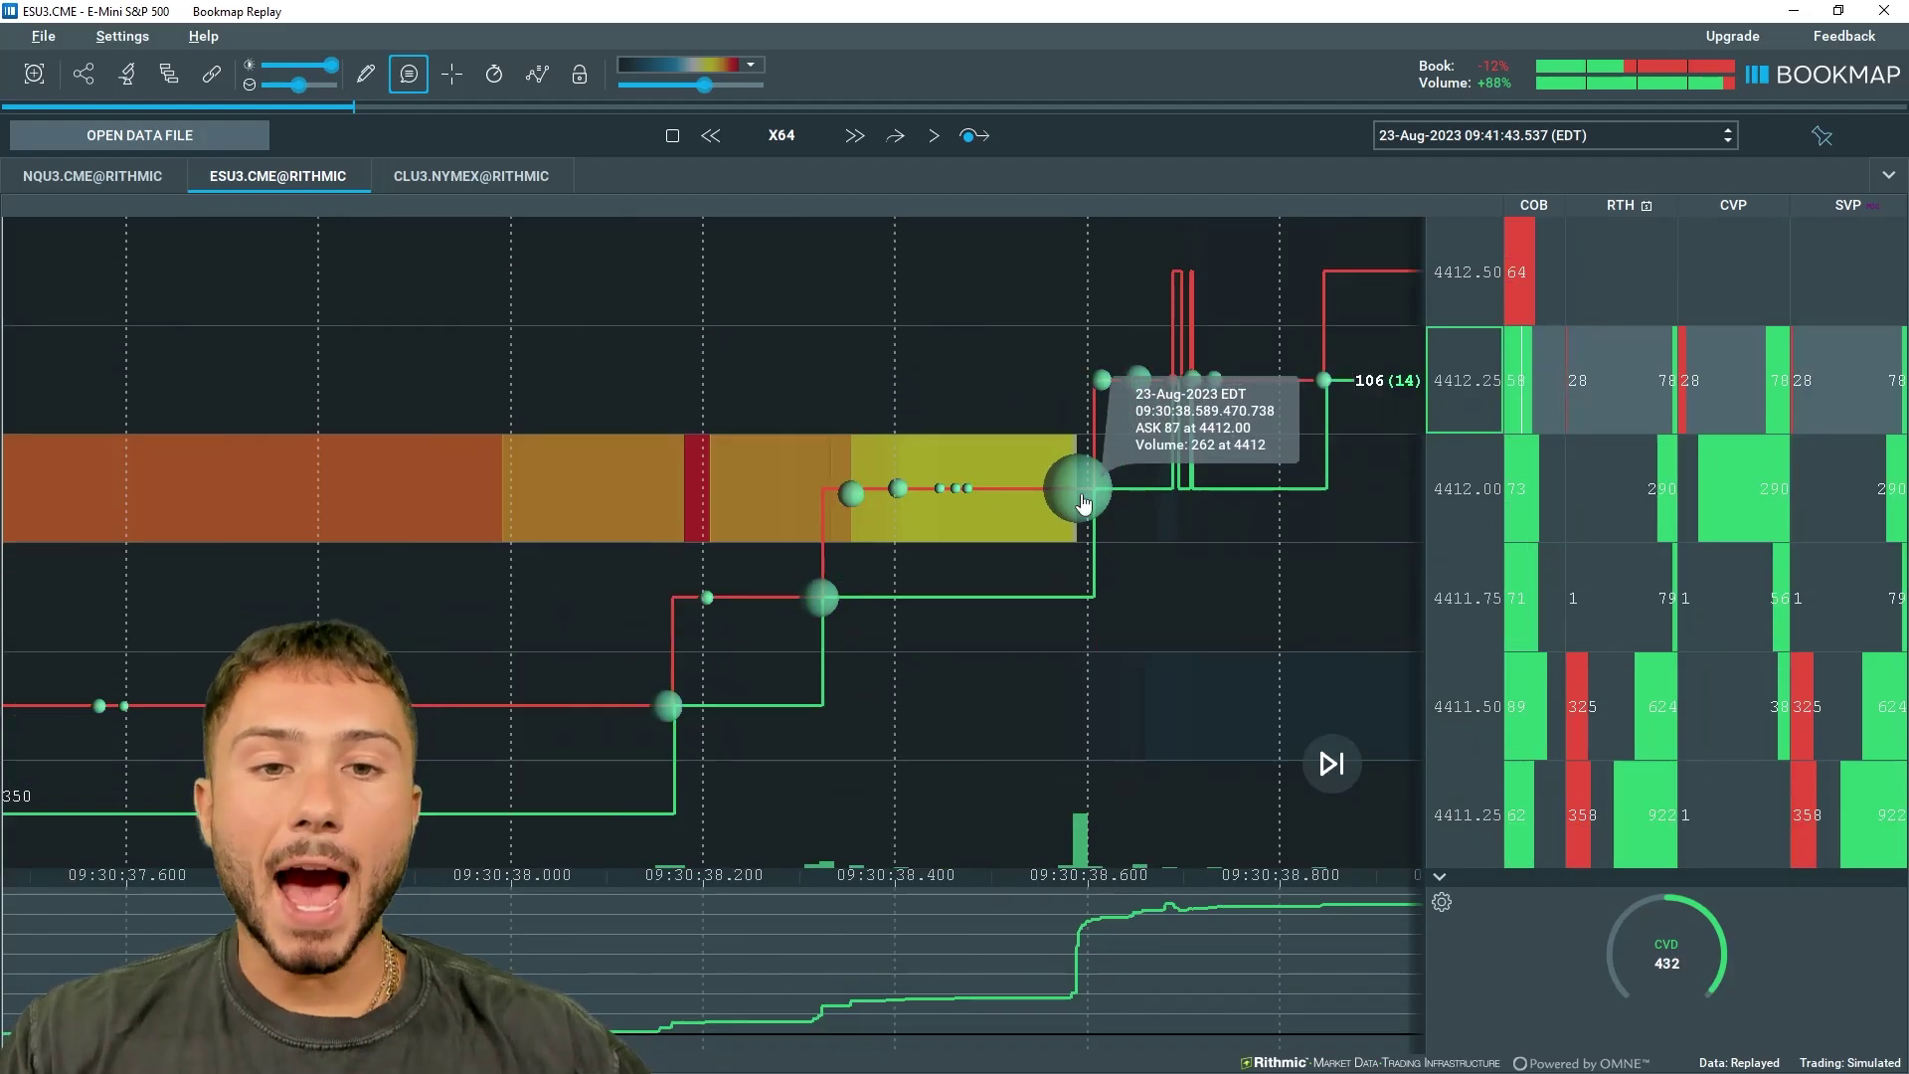
scroll(1082, 503, "up", 3)
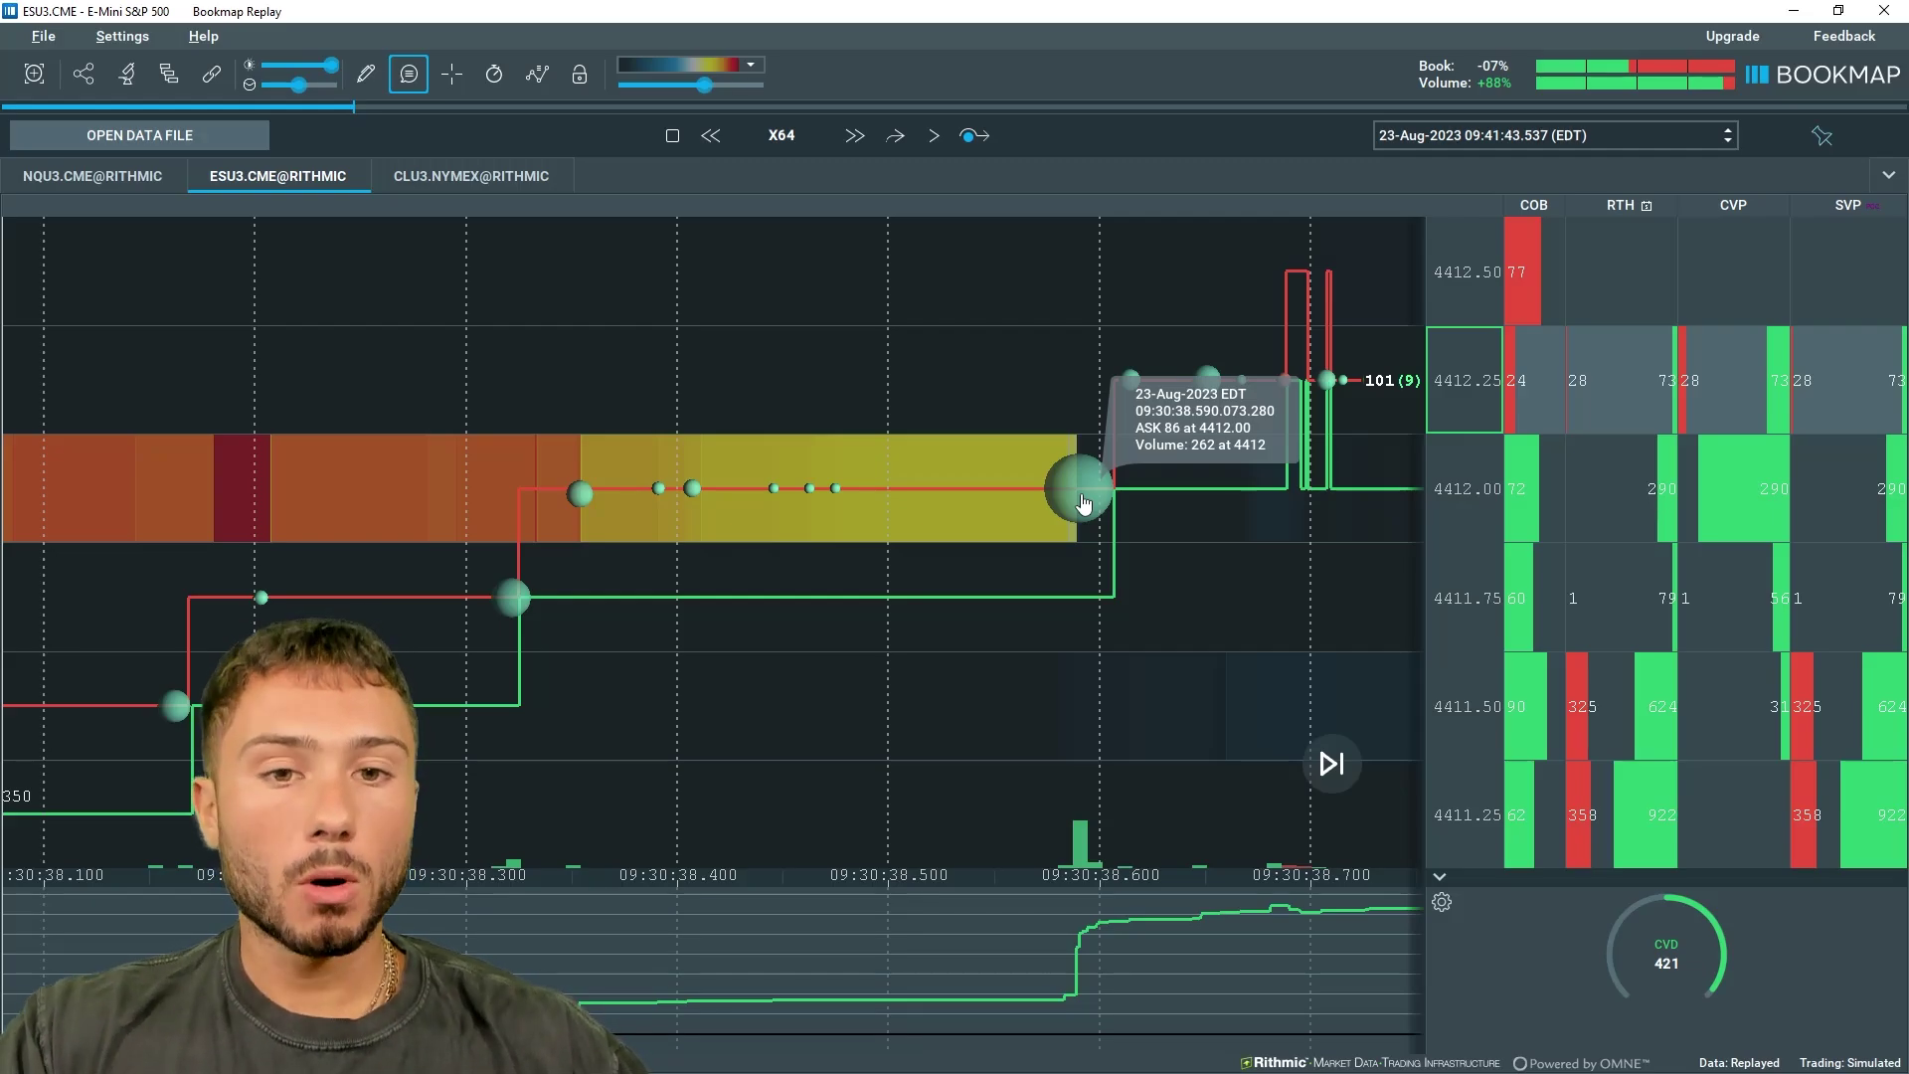
scroll(1083, 502, "up", 4)
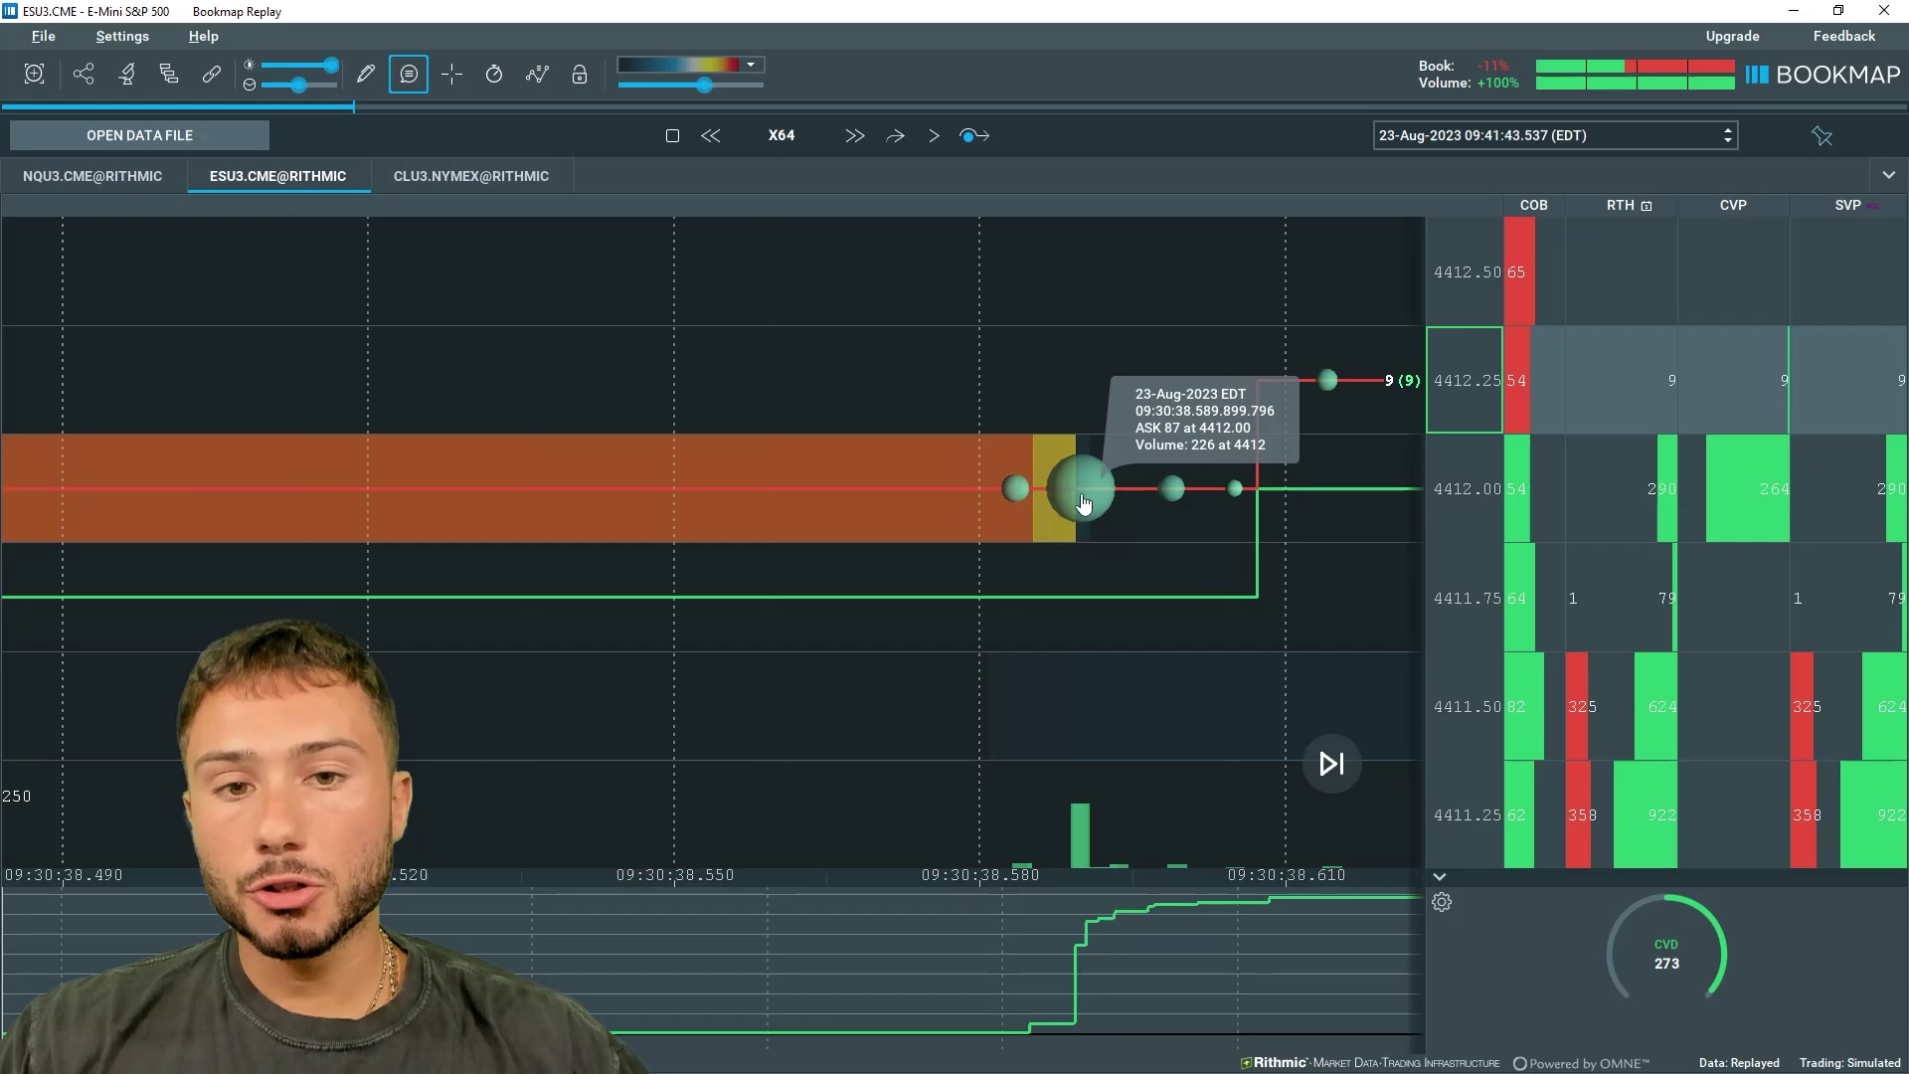
scroll(1083, 502, "down", 4)
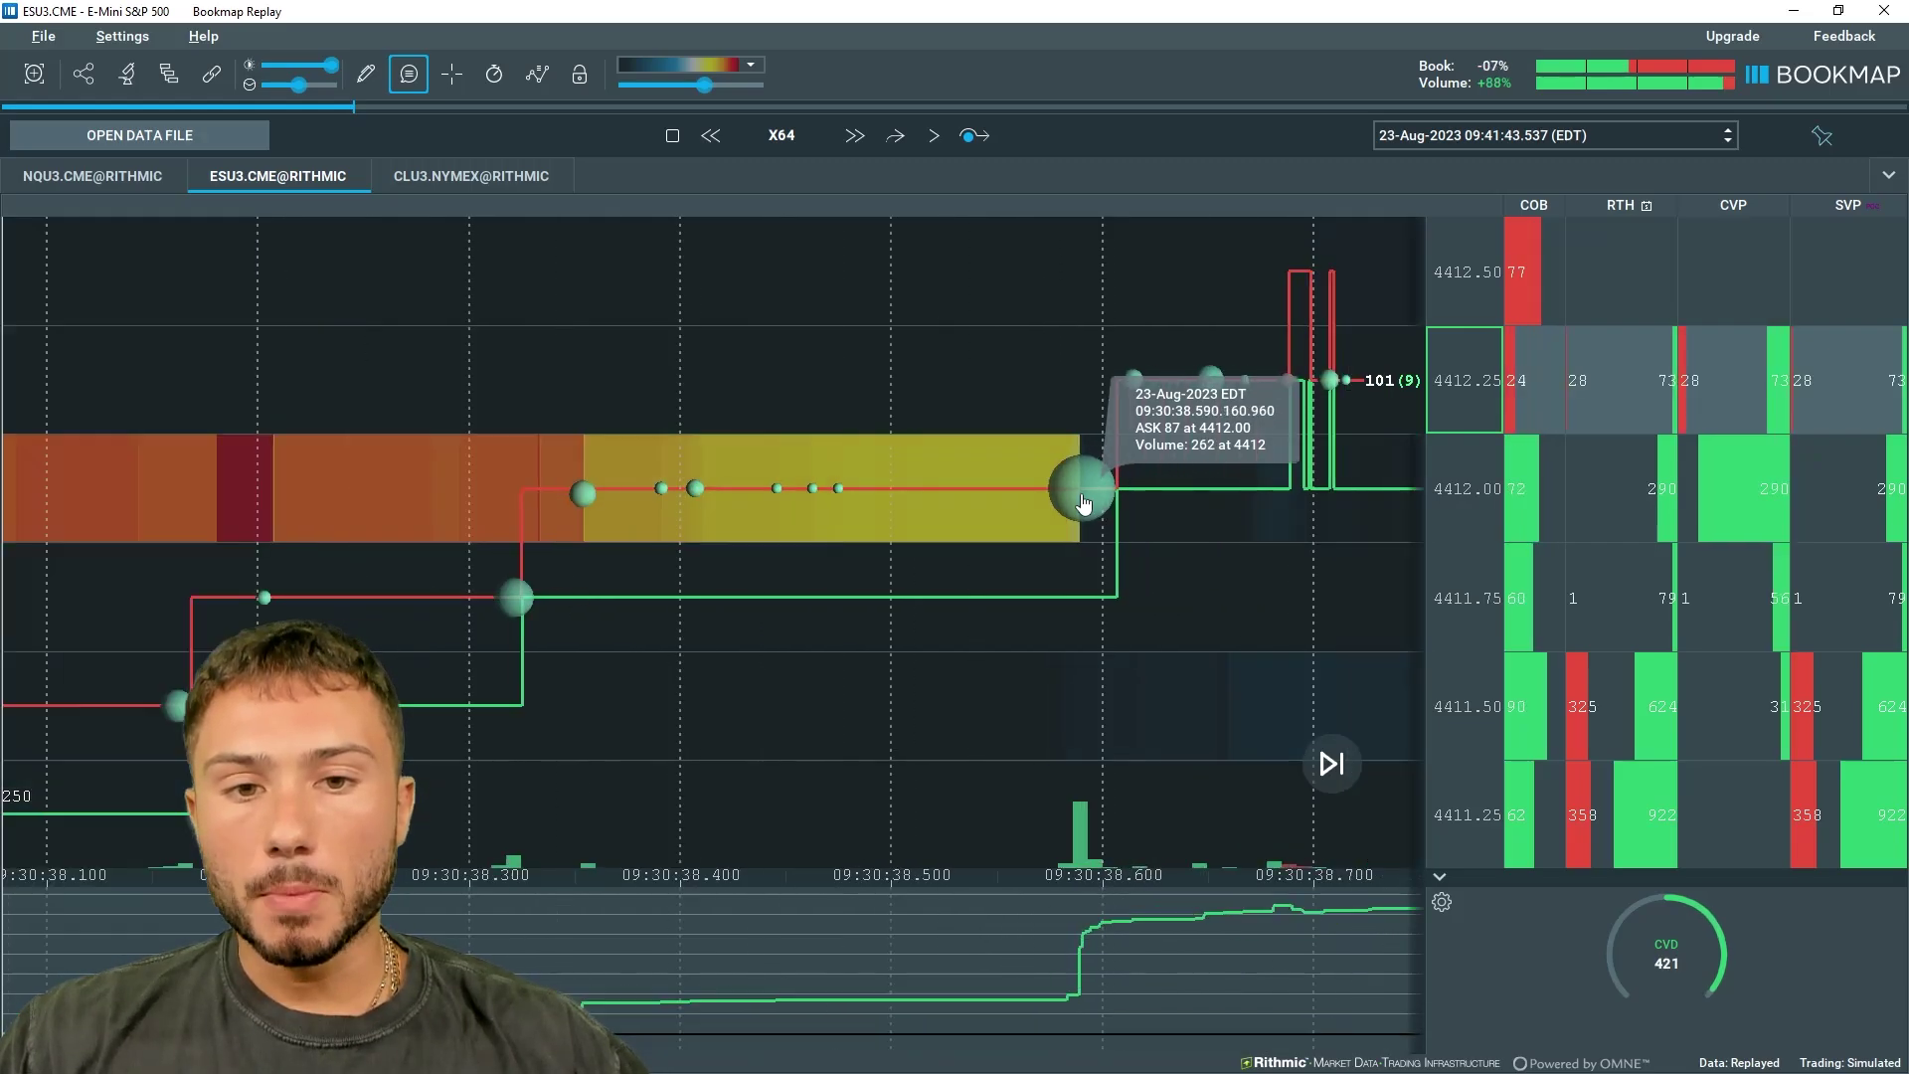
scroll(1083, 502, "down", 2)
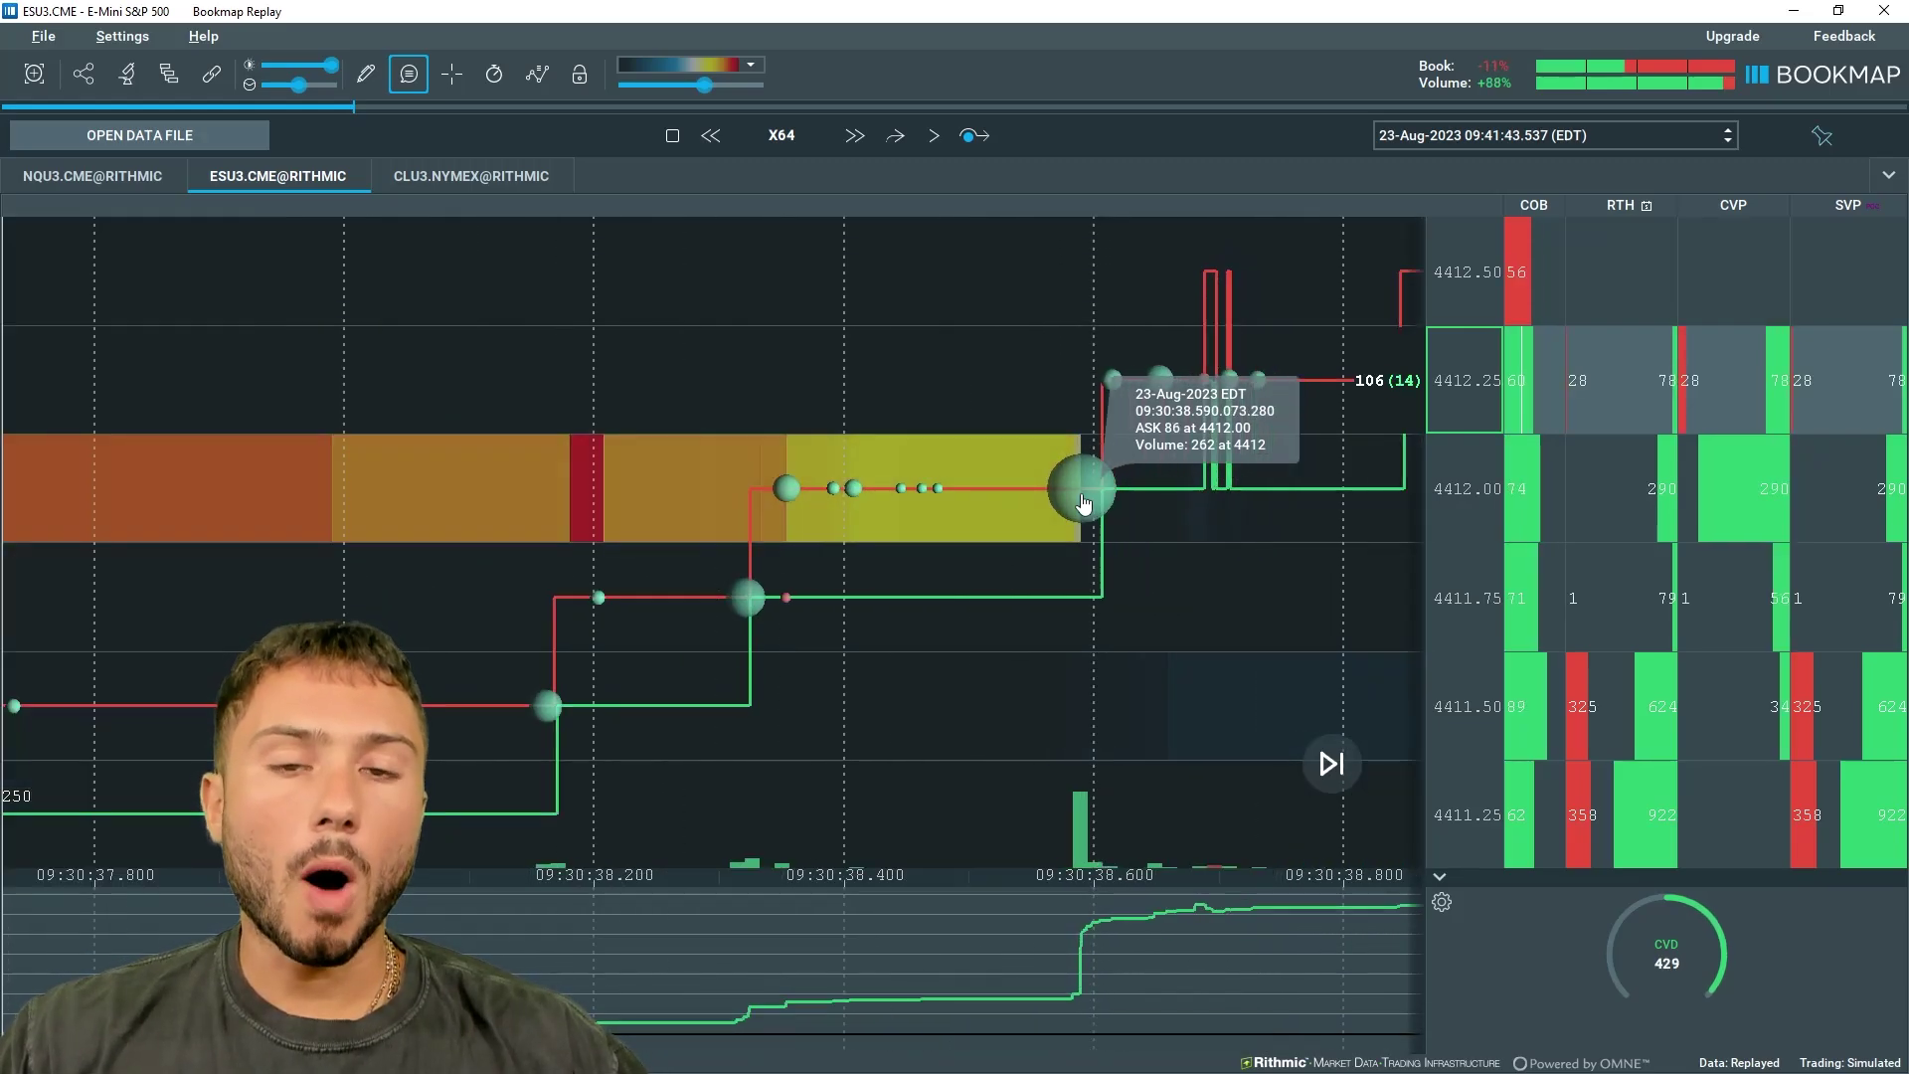
scroll(1083, 502, "up", 3)
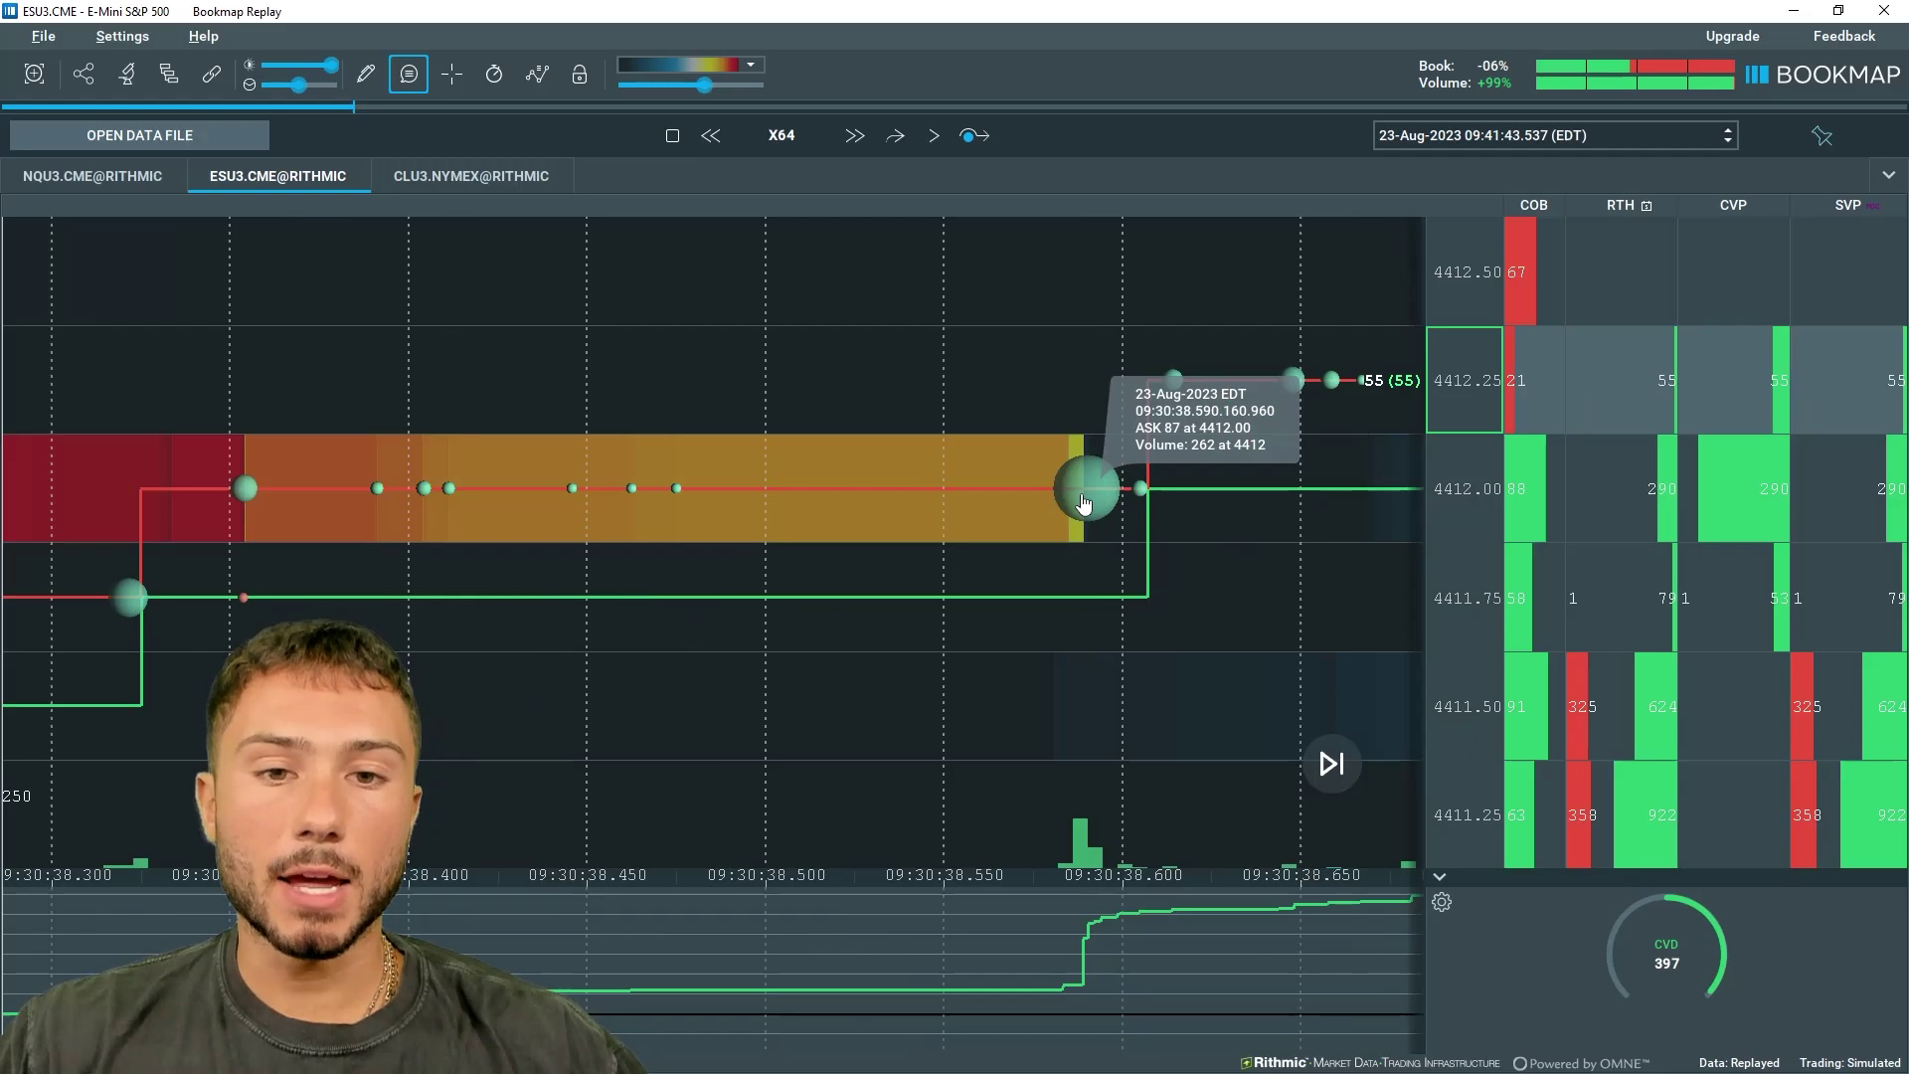
scroll(1083, 502, "down", 2)
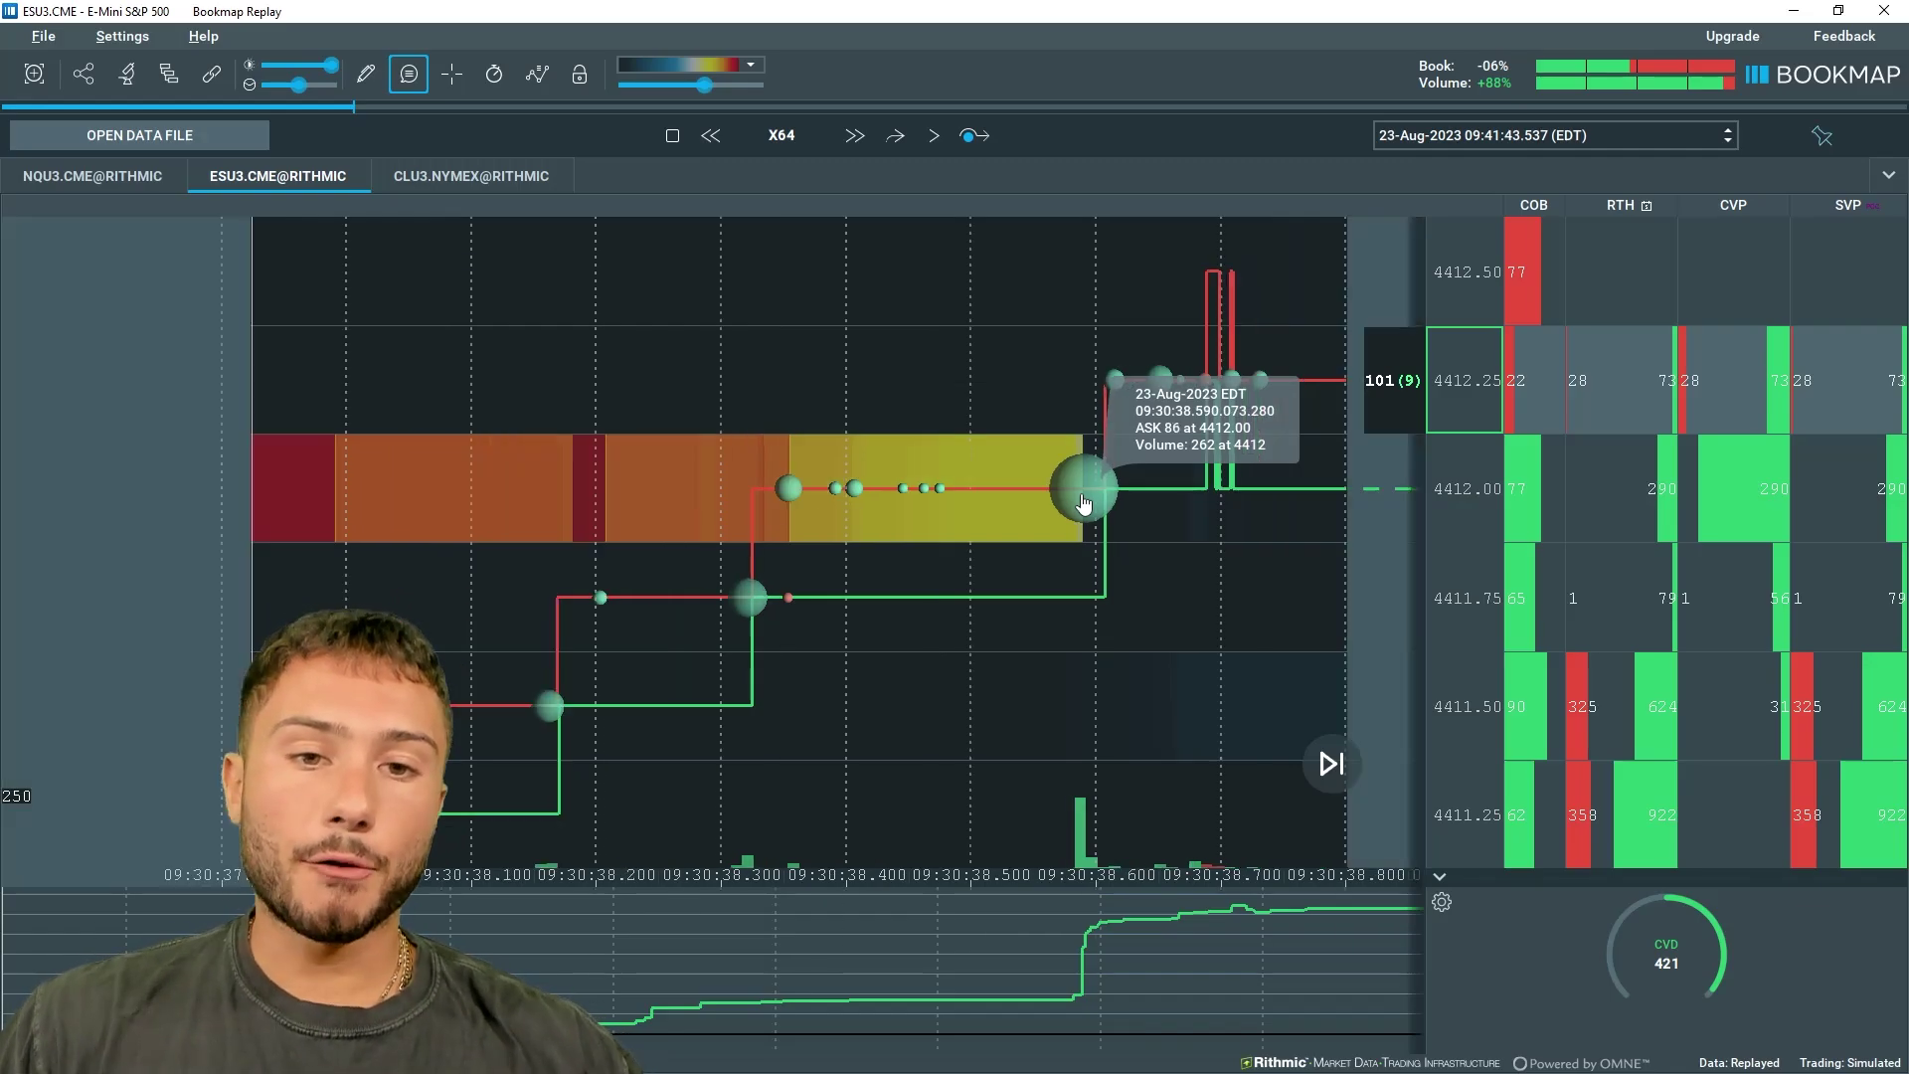
scroll(1084, 497, "down", 3)
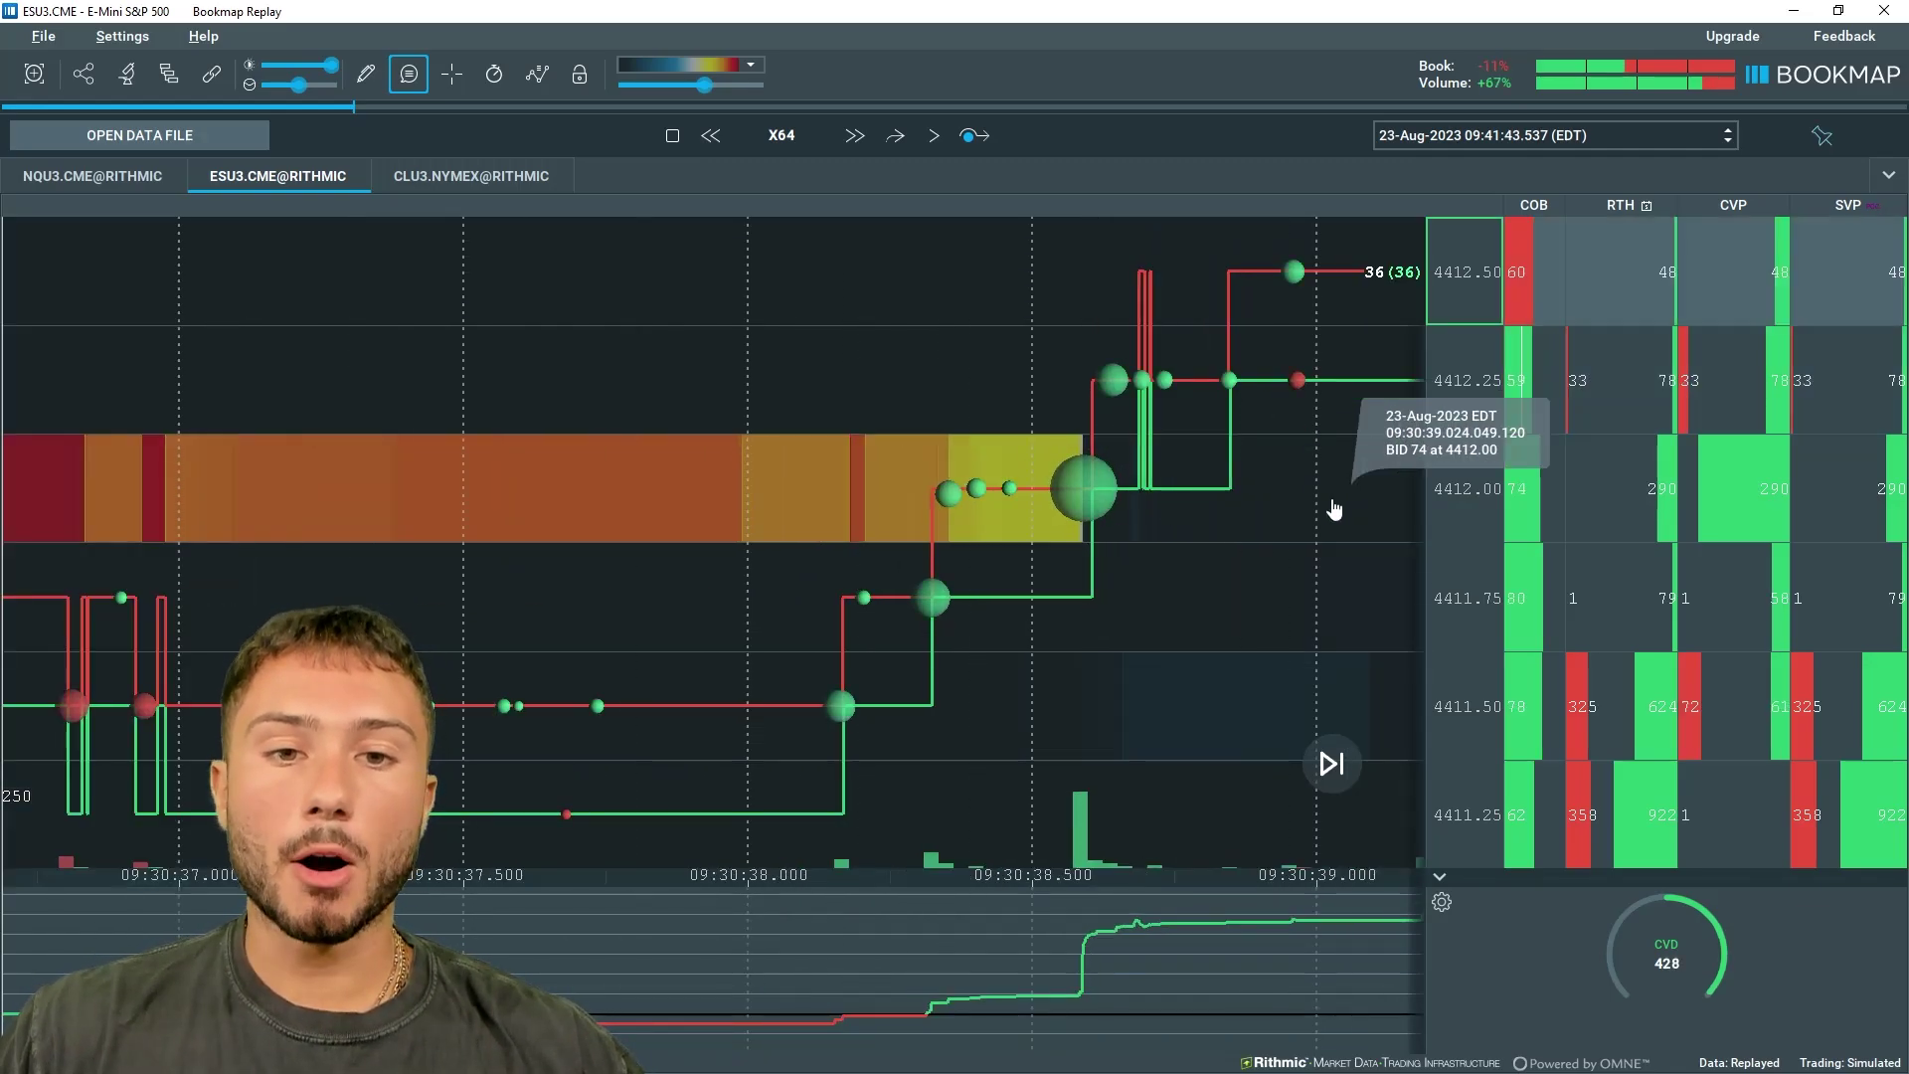
scroll(1322, 497, "left", 5)
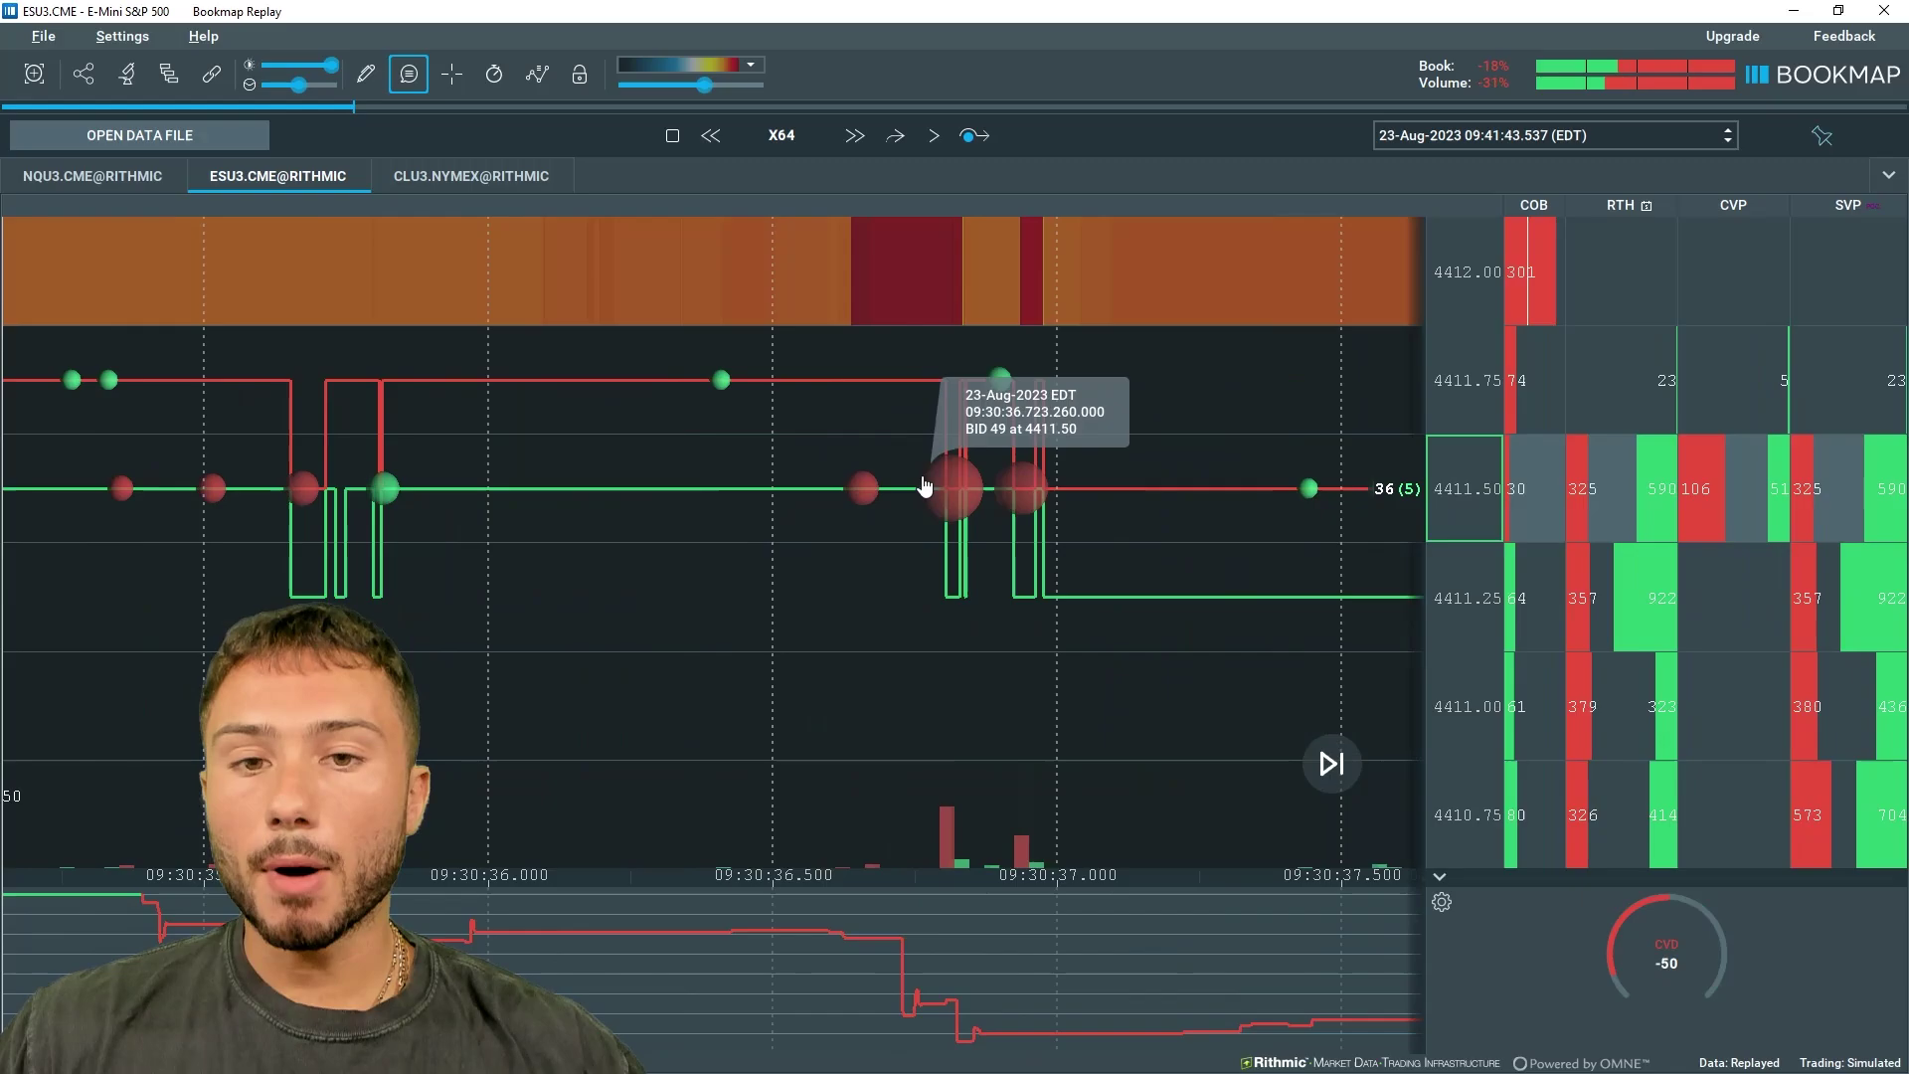
mouse_move(1004, 496)
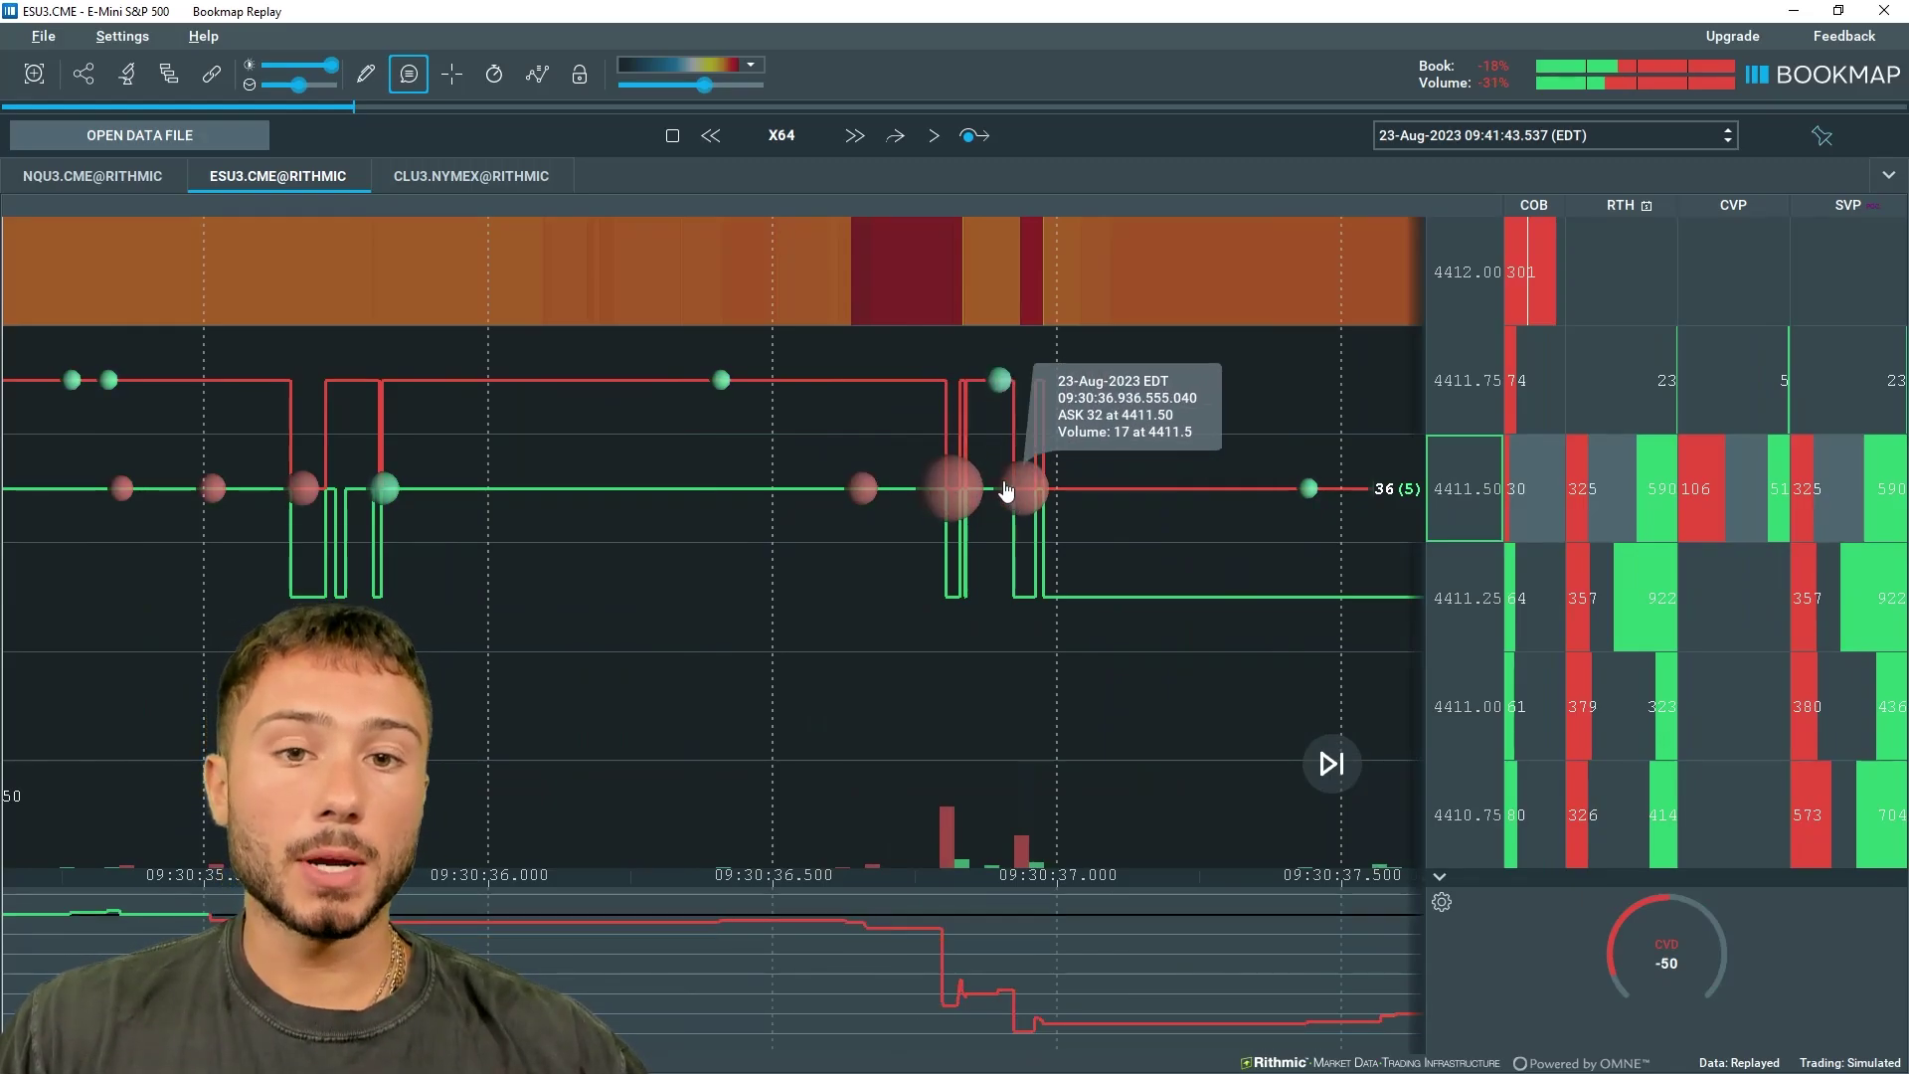
scroll(1007, 491, "down", 10)
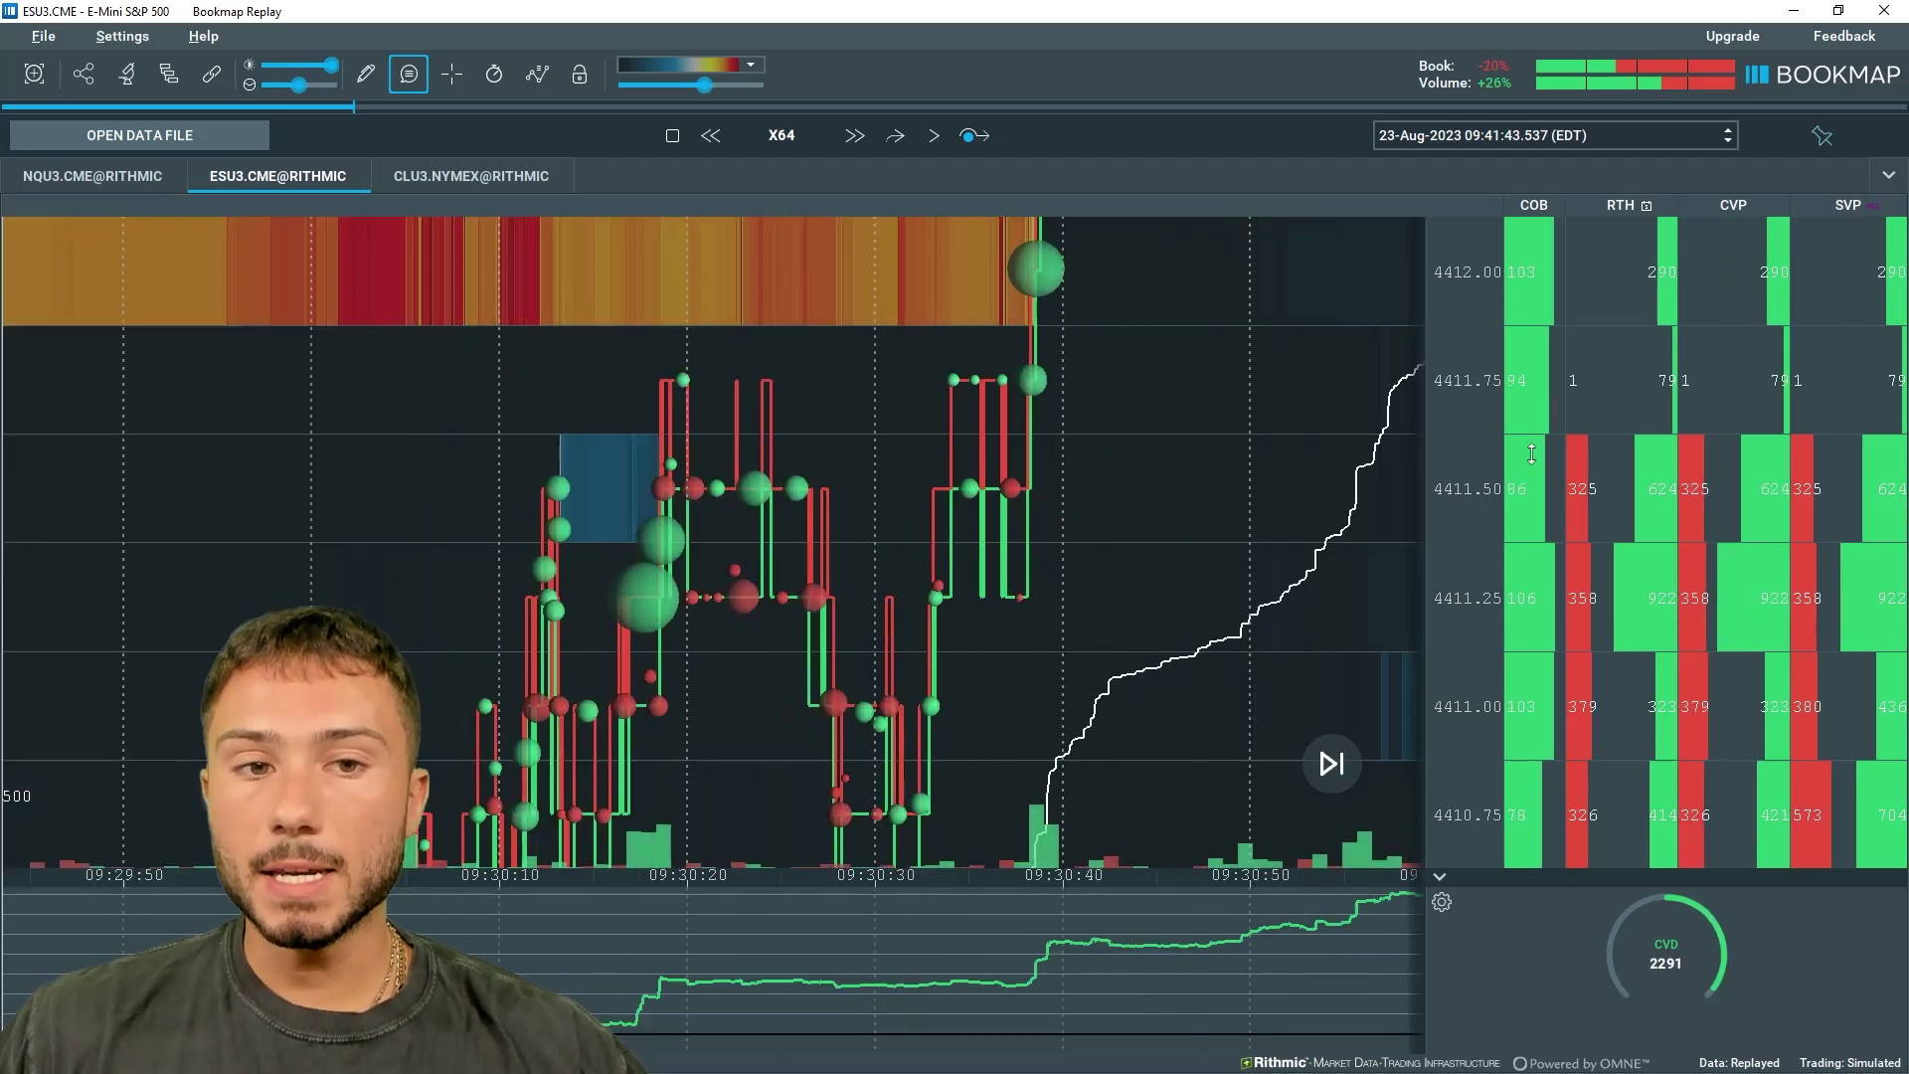
Jump to the latest 09:41 data, zoom the time axis, and lower the upper heatmap contrast to brighten it
left_click(1332, 762)
scroll(1003, 579, "up", 5)
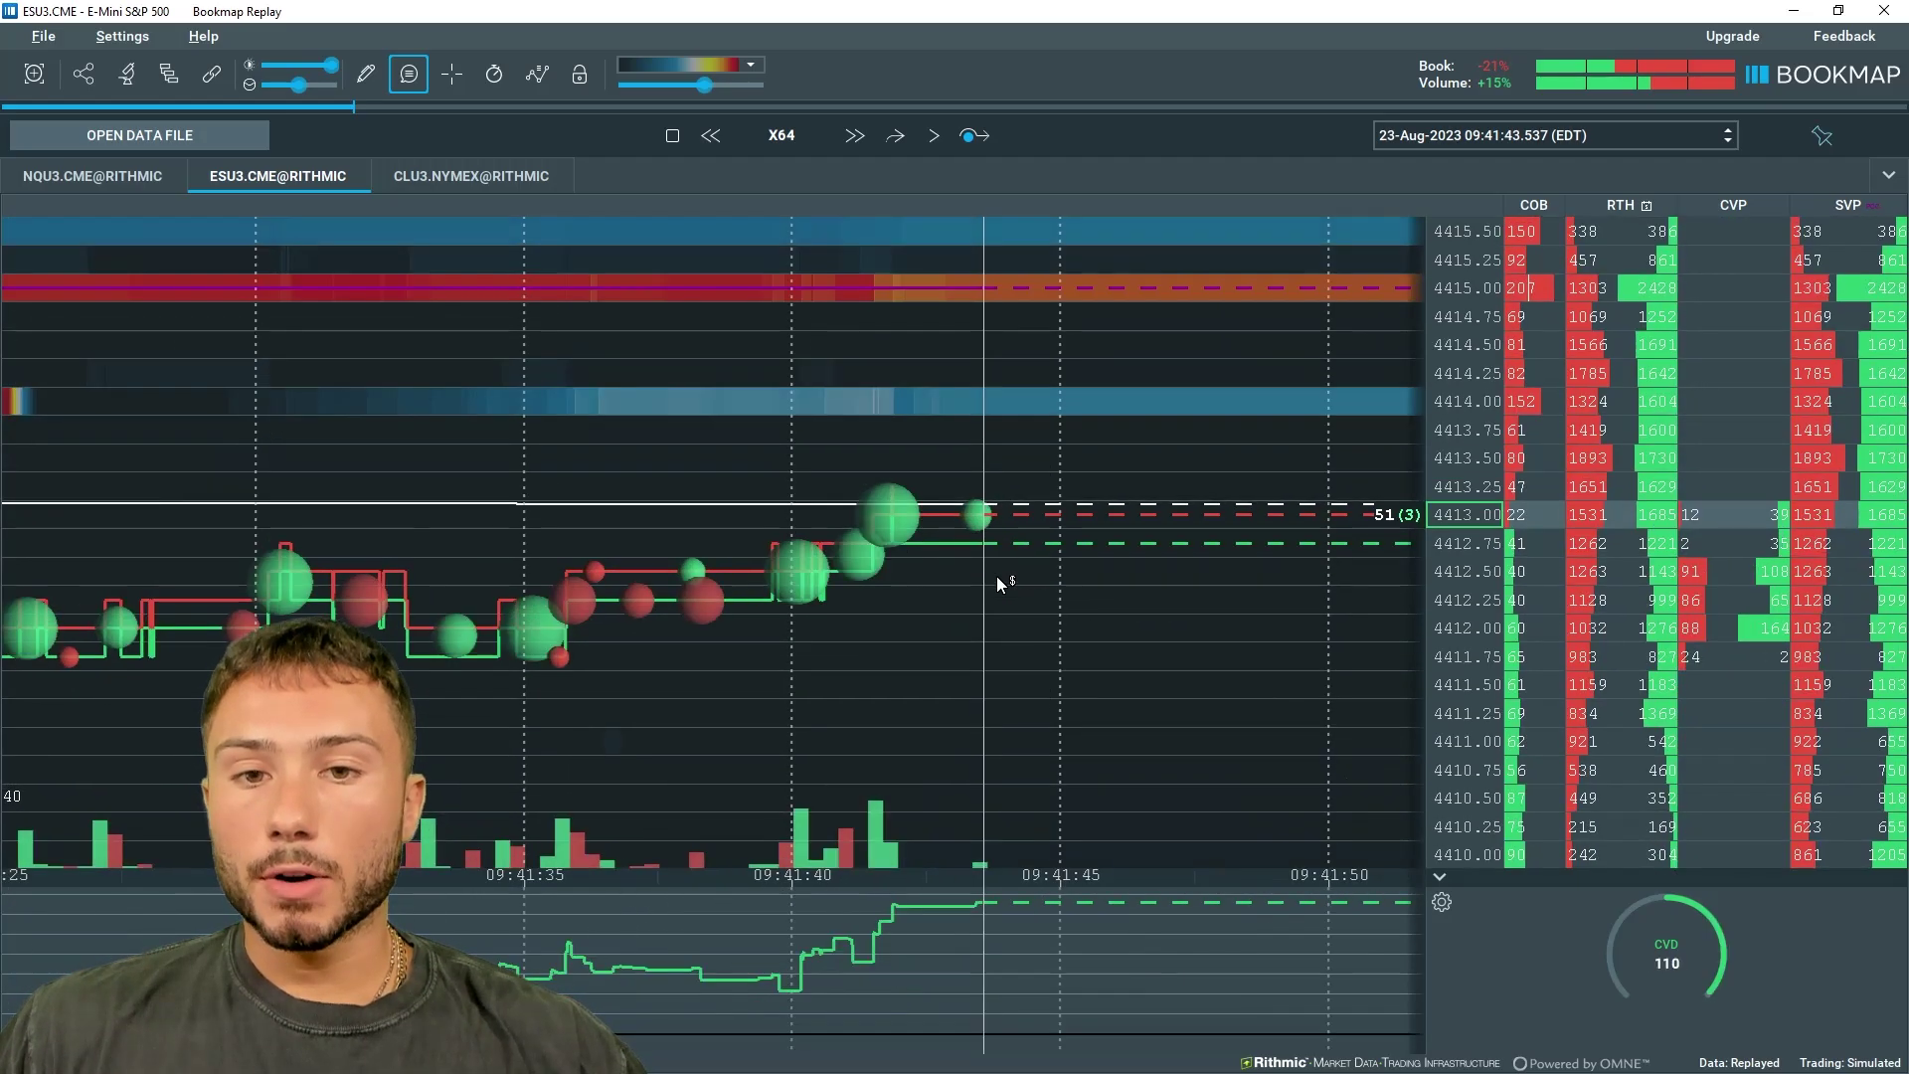
scroll(997, 576, "up", 3)
left_click_drag(331, 64, 241, 82)
scroll(917, 420, "down", 3)
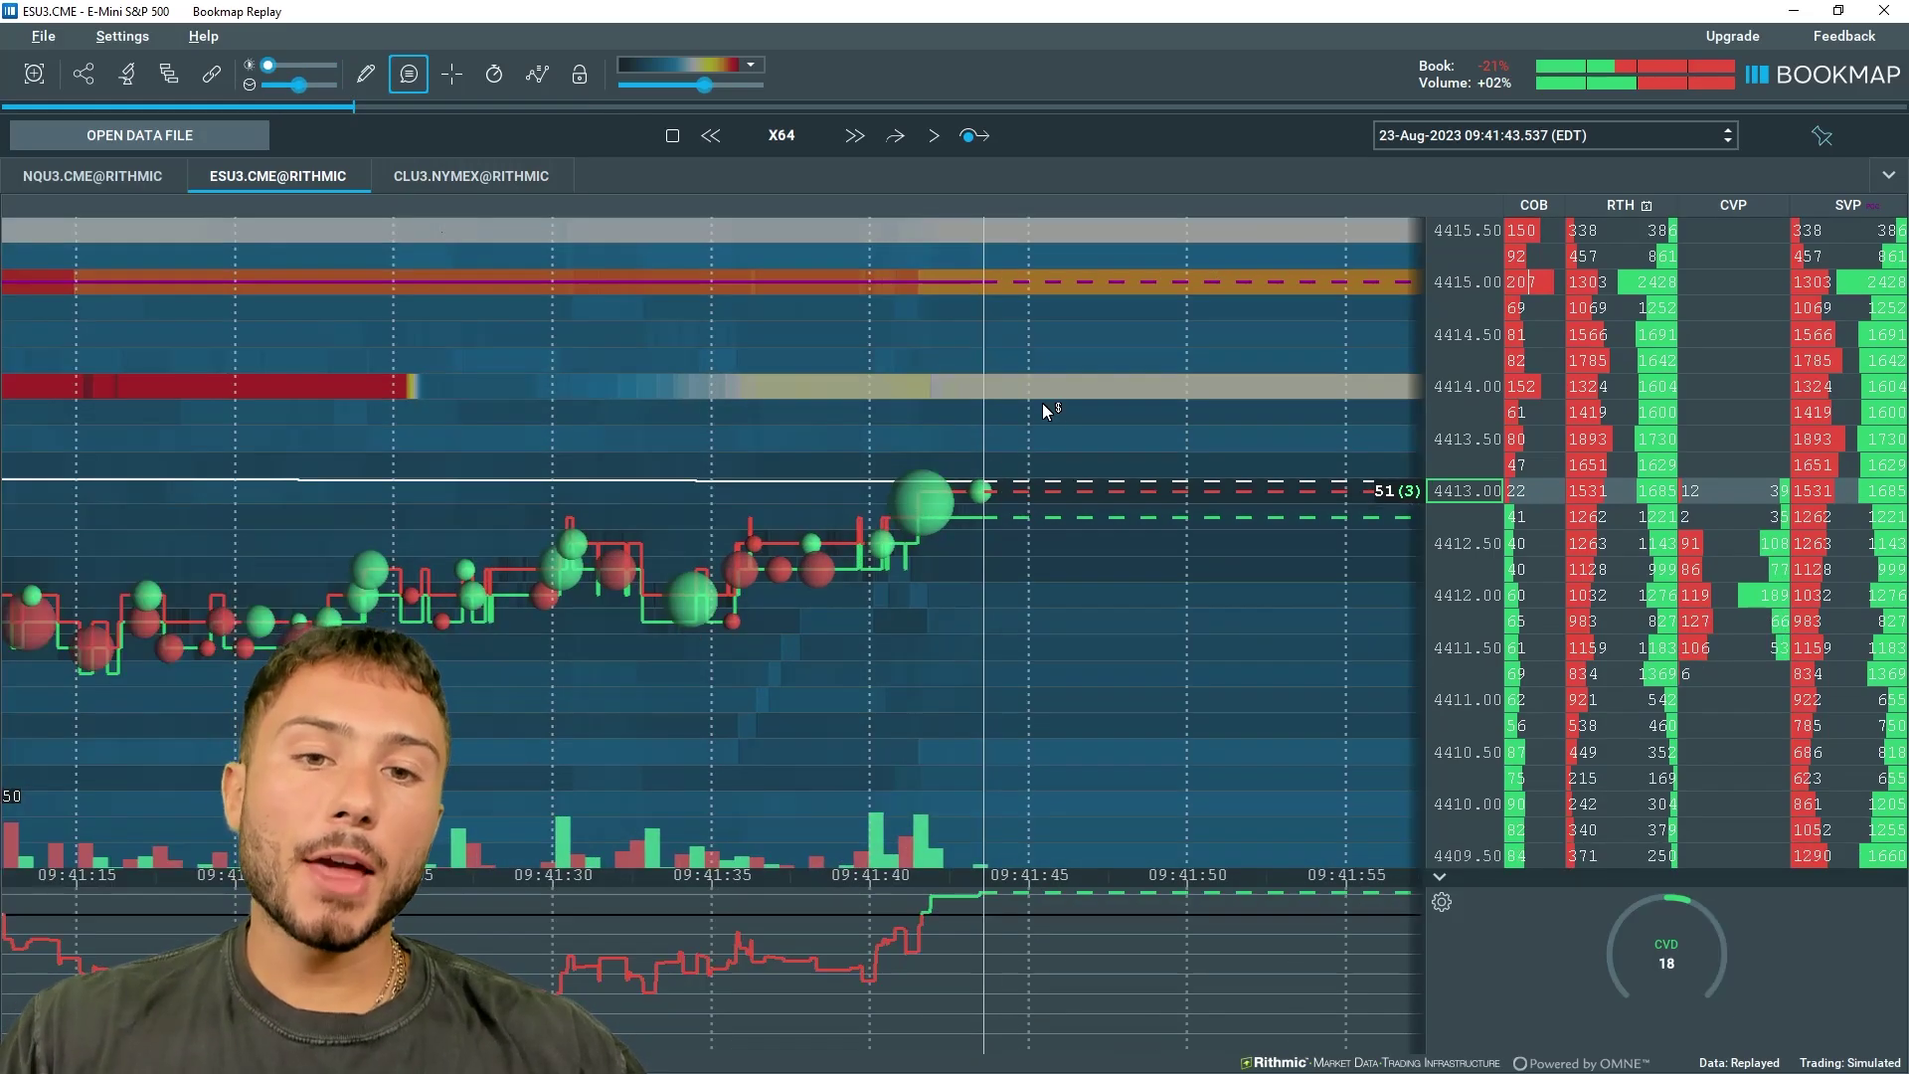
scroll(1042, 408, "up", 2)
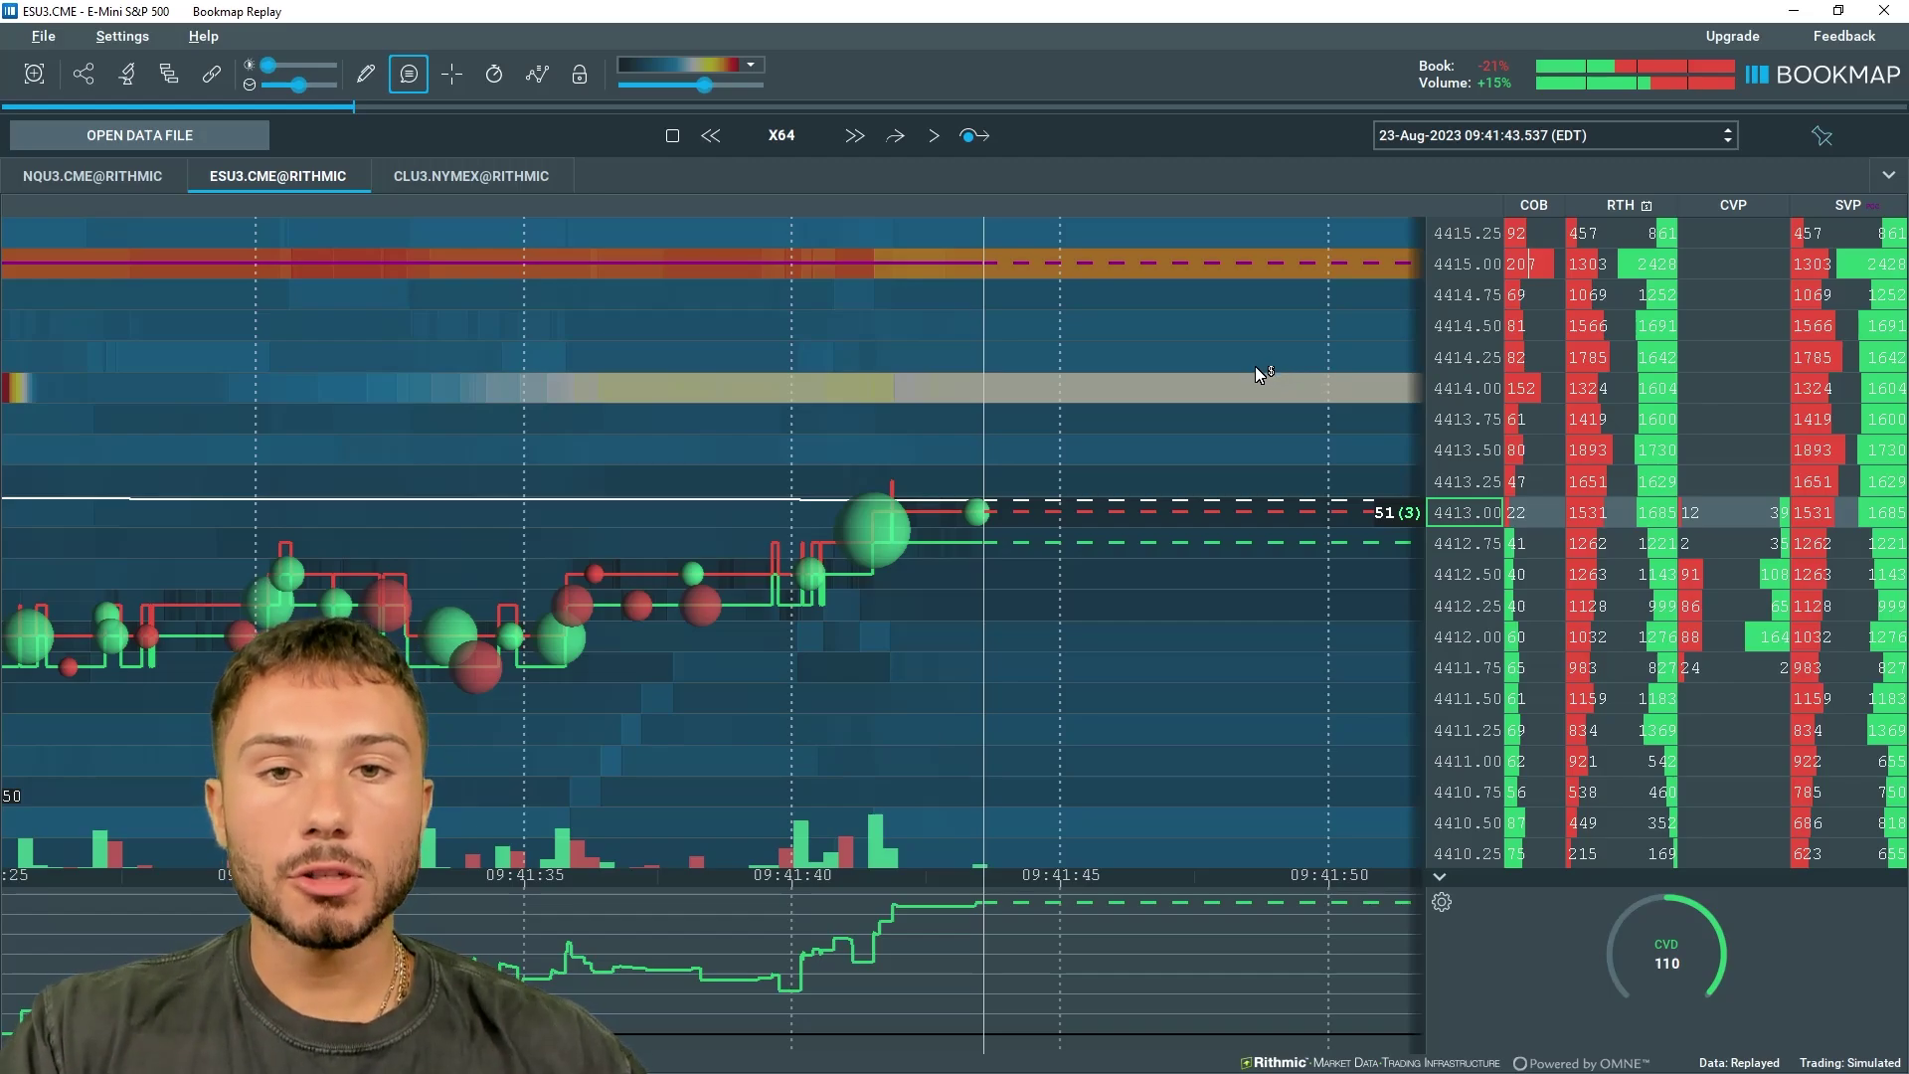
mouse_move(910, 449)
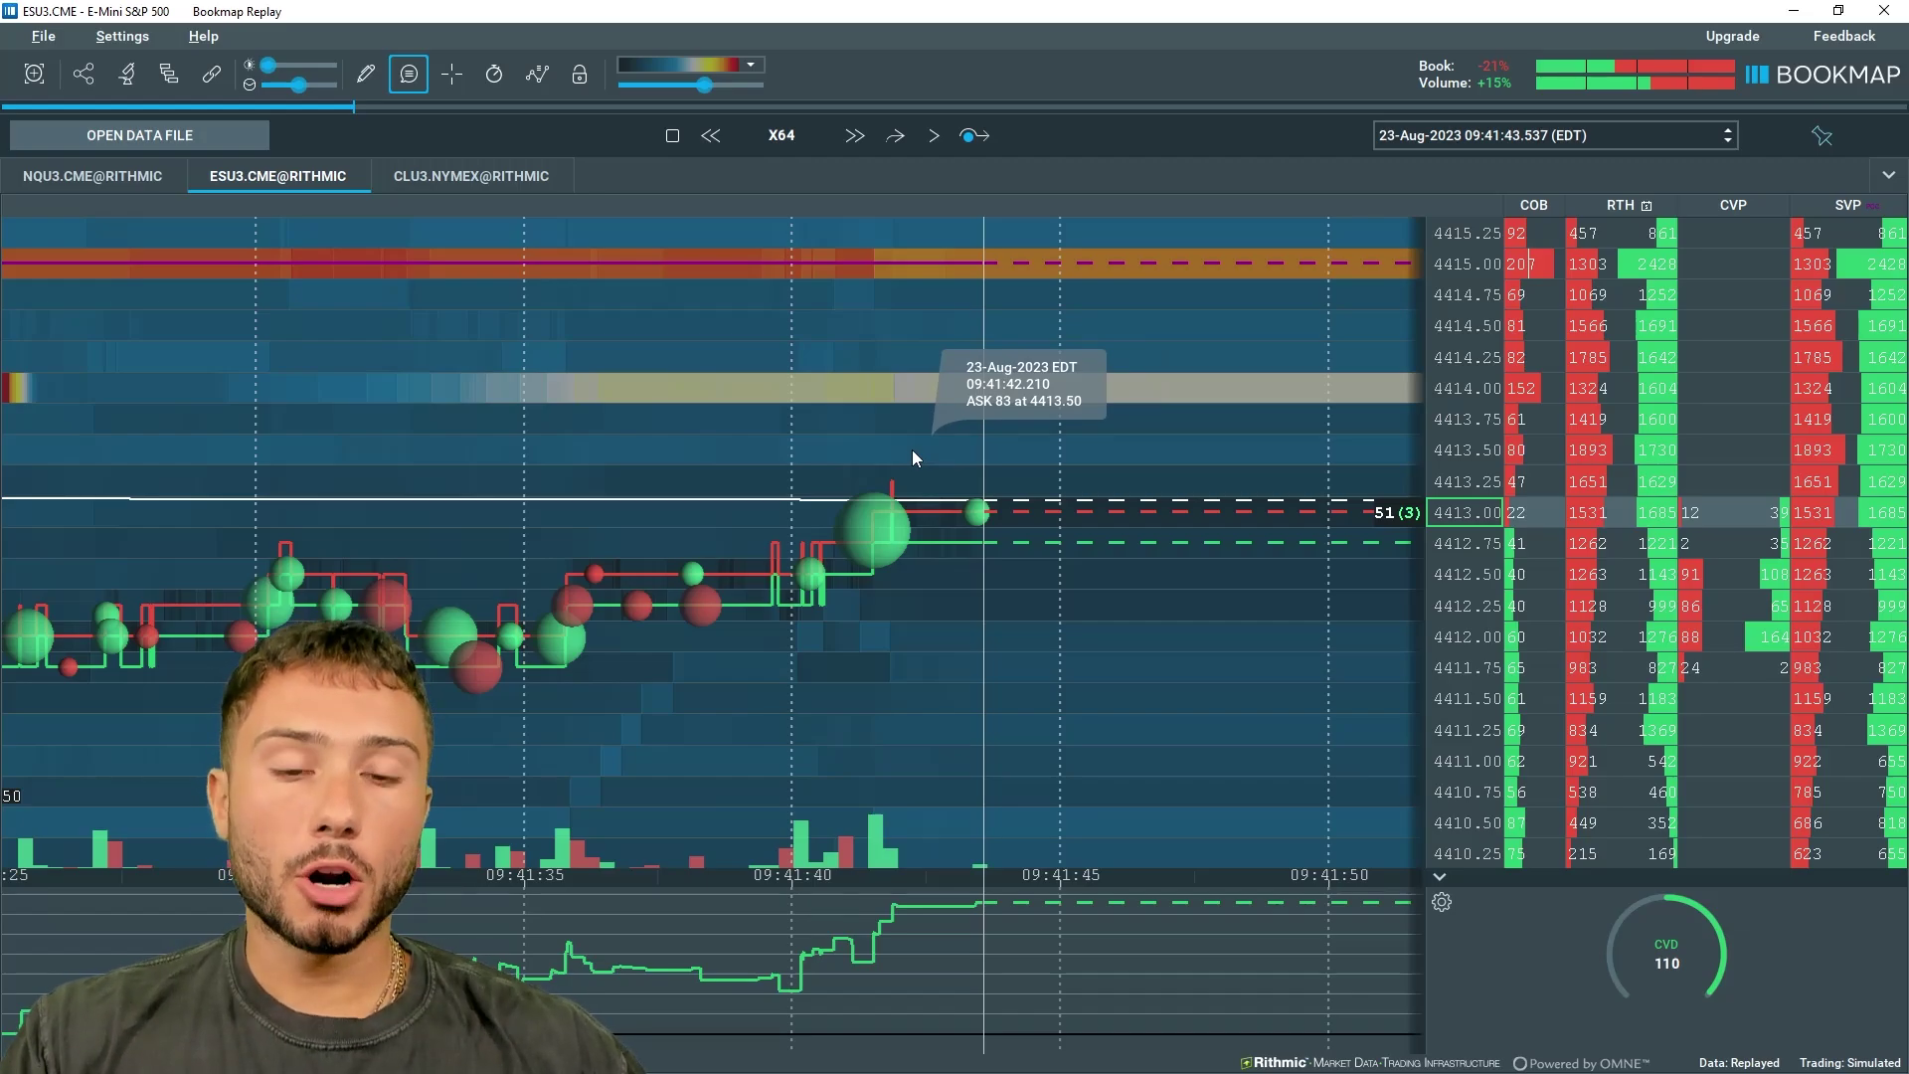
Widen the COB column into size bars showing resting bids and the ask band near 4414
left_click(1533, 205)
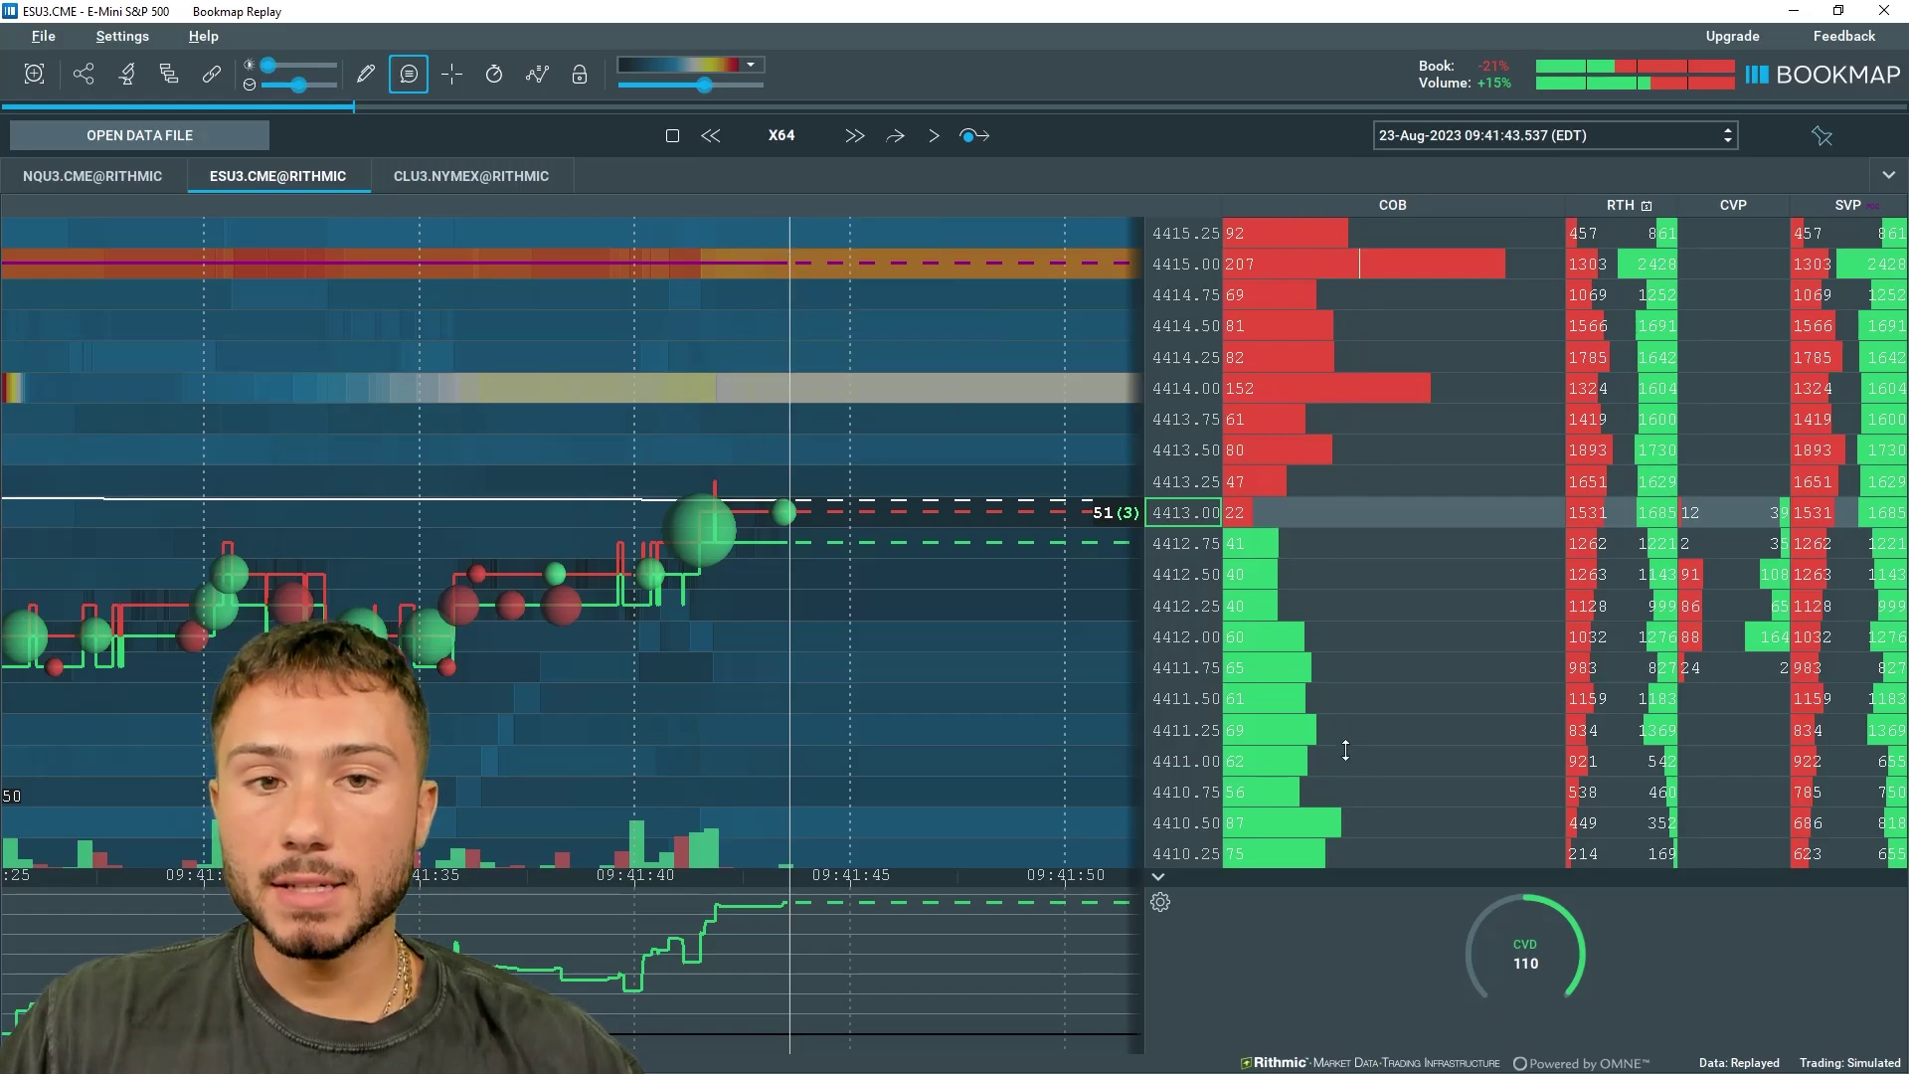
mouse_move(688, 398)
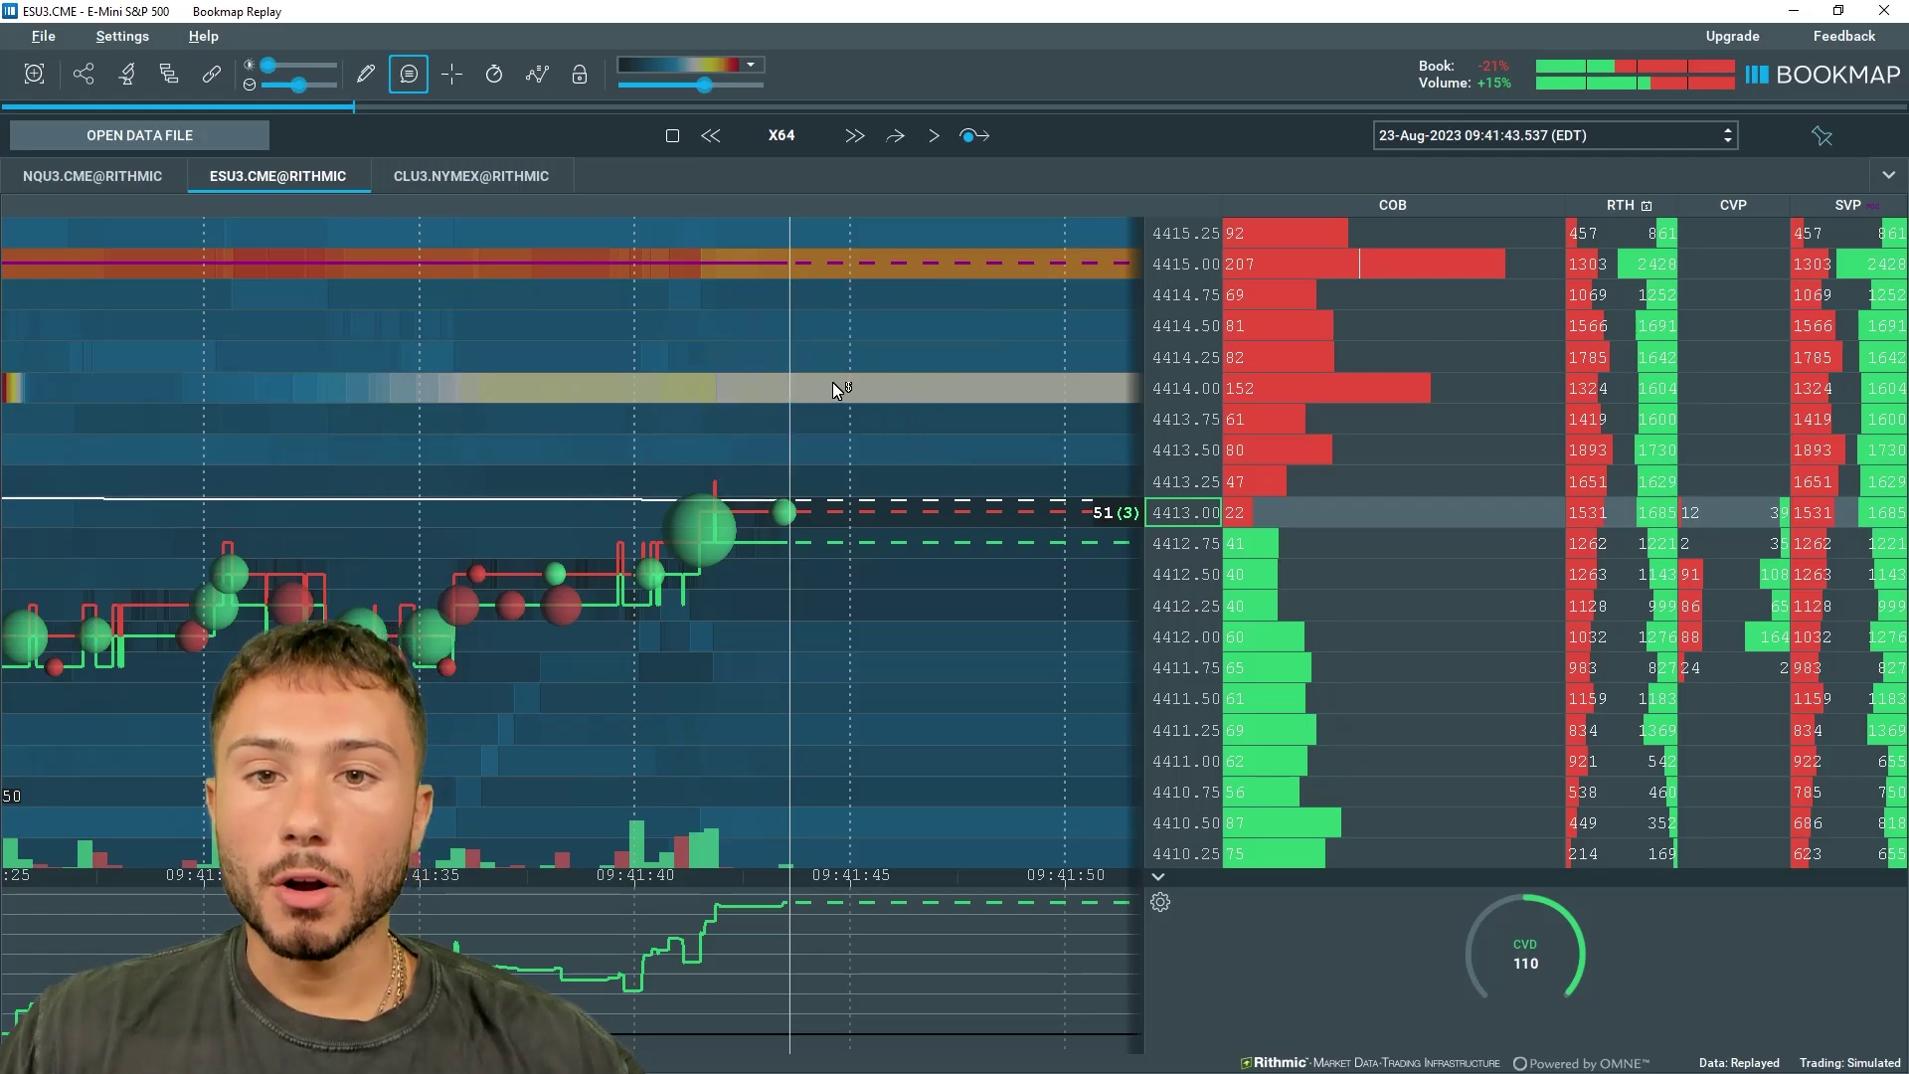
mouse_move(765, 390)
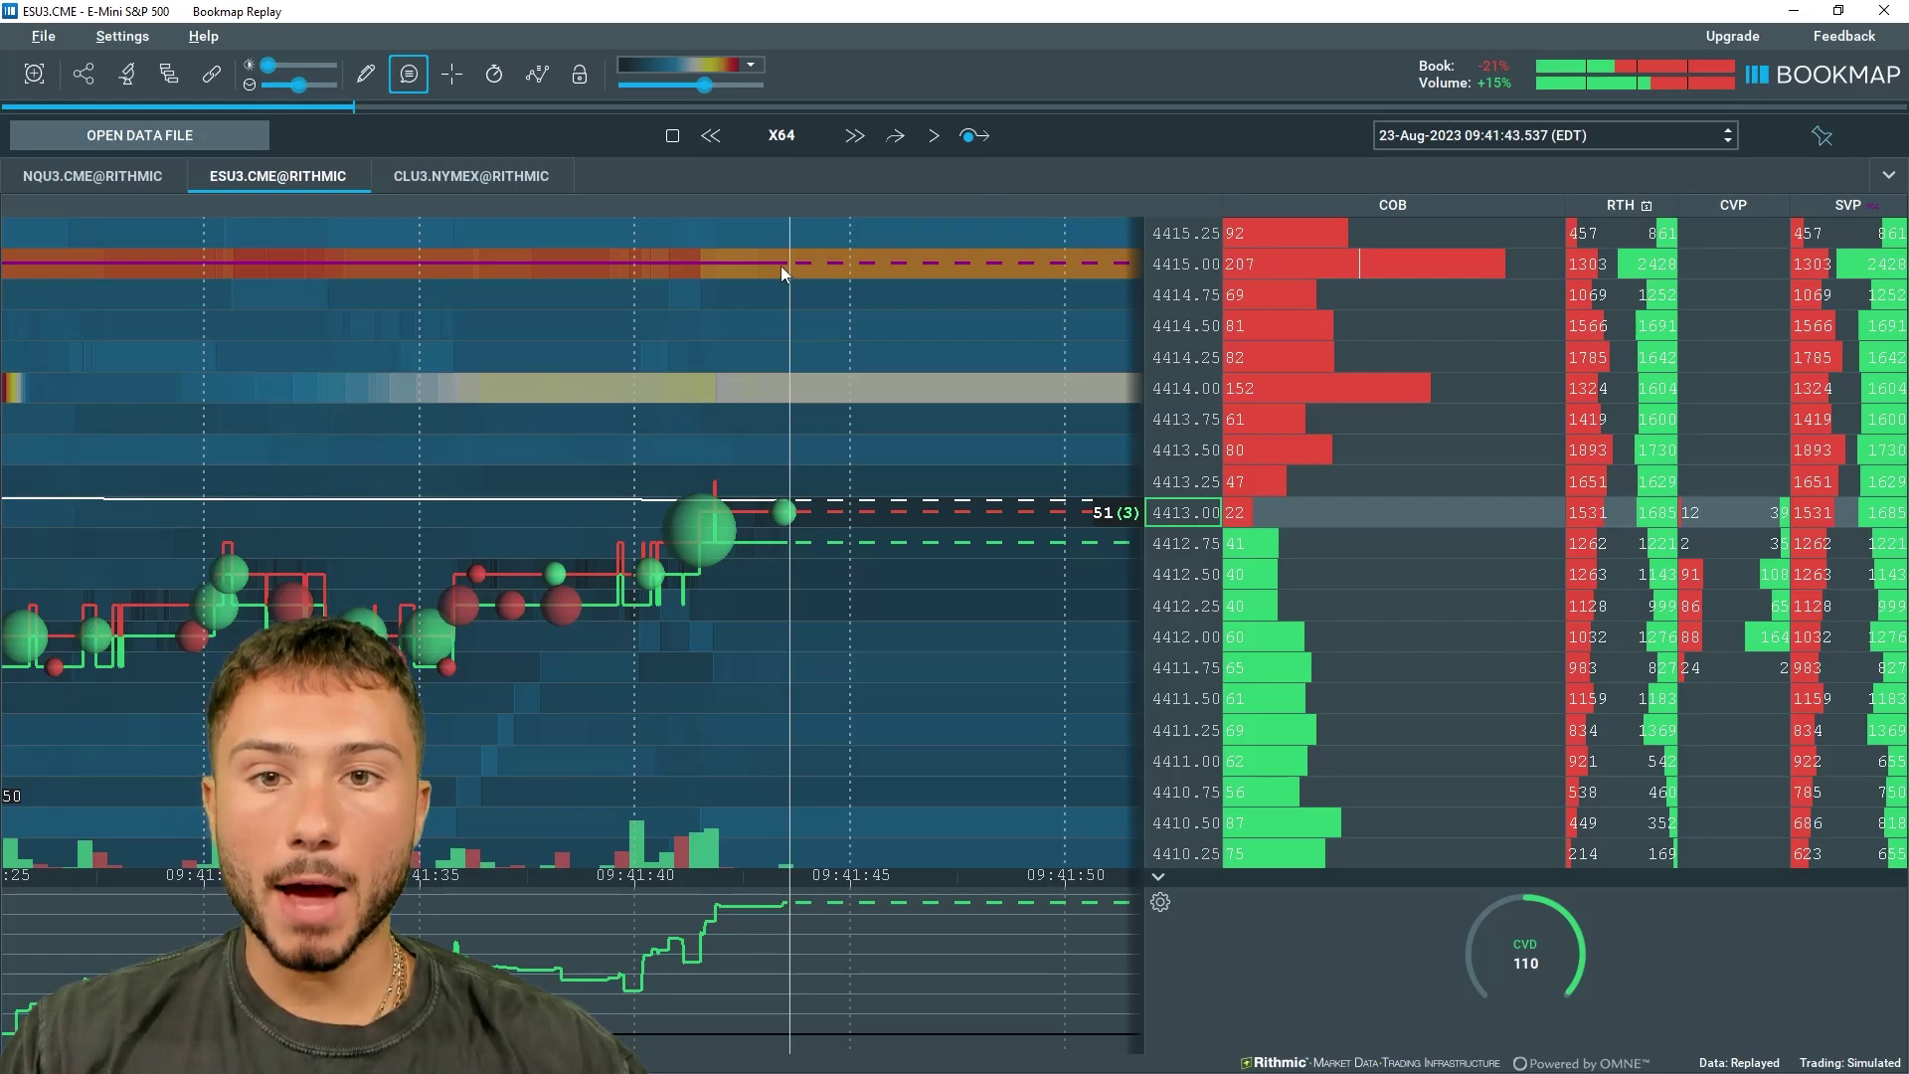
scroll(774, 266, "down", 3)
Pan and zoom out the heatmap to span roughly 09:00–09:45, showing asks stacked at 4415–4420
left_click_drag(487, 390, 615, 396)
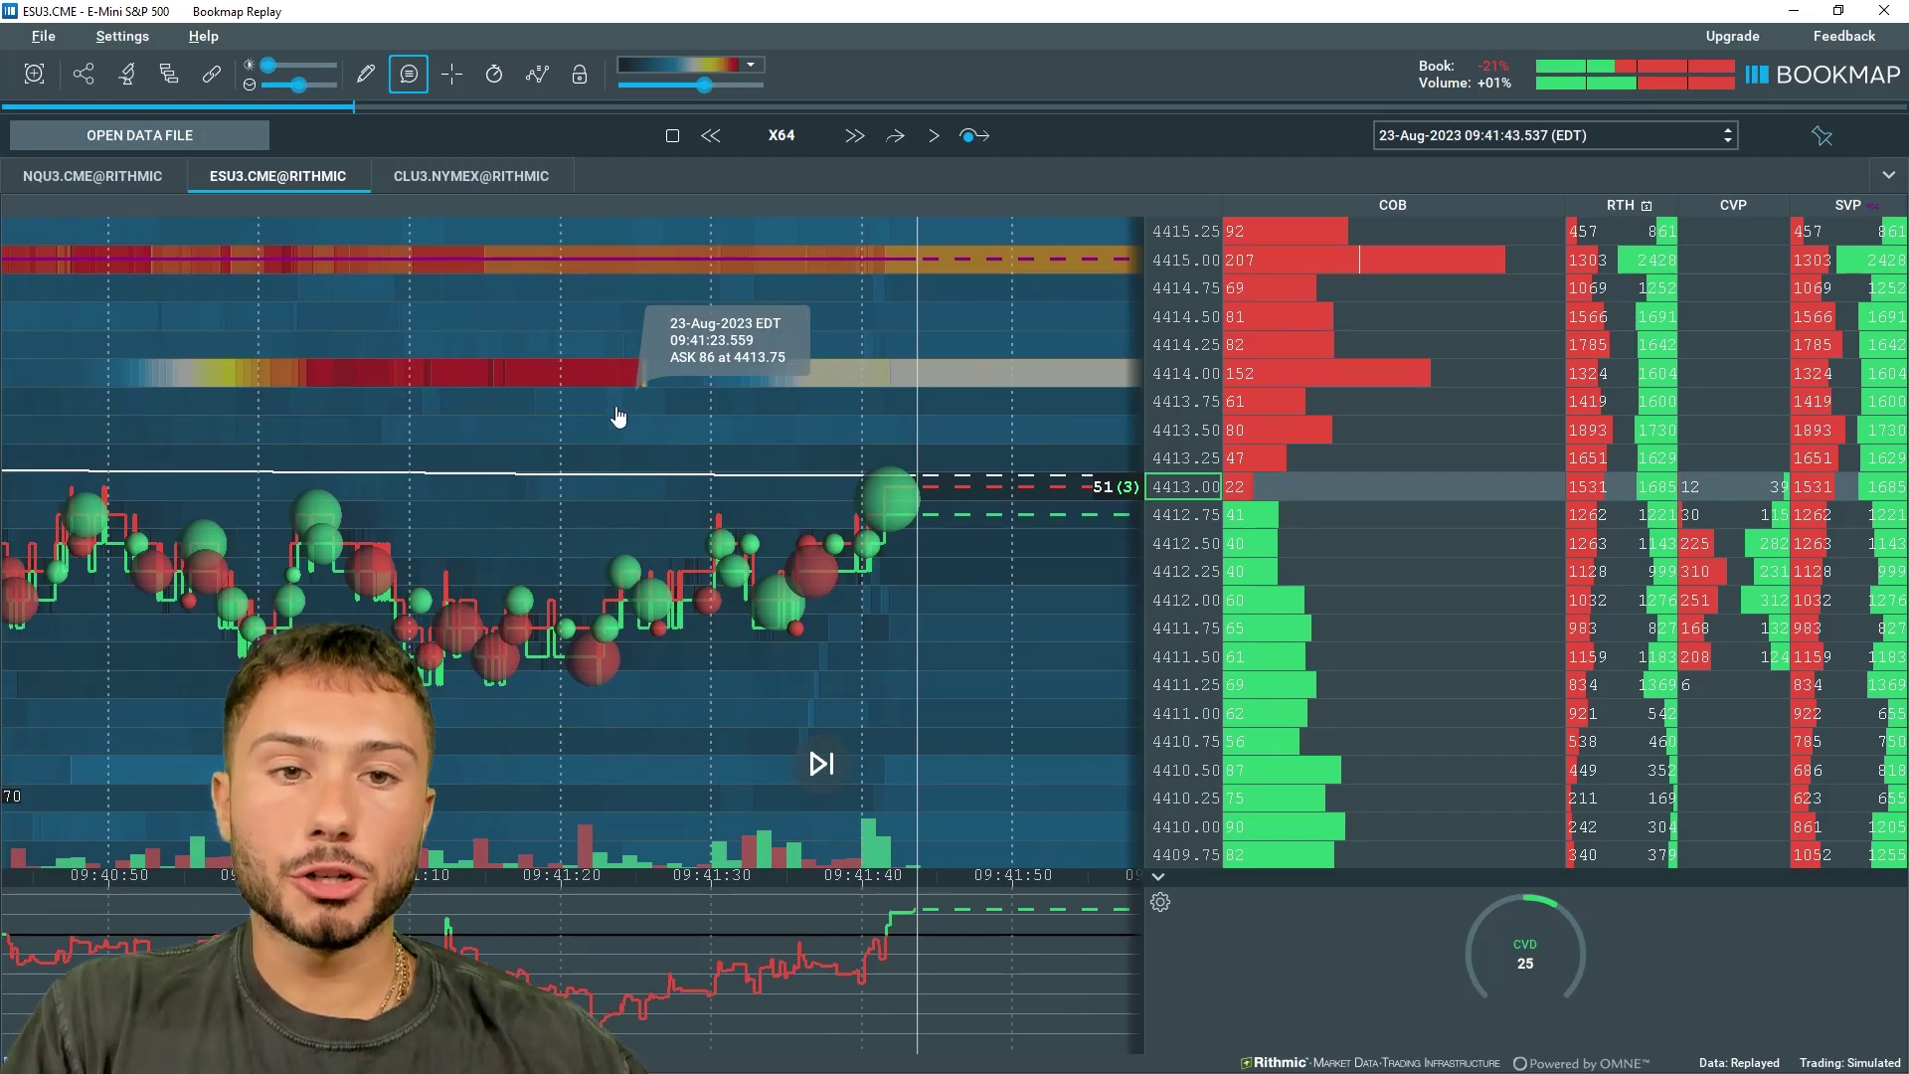
scroll(608, 422, "down", 3)
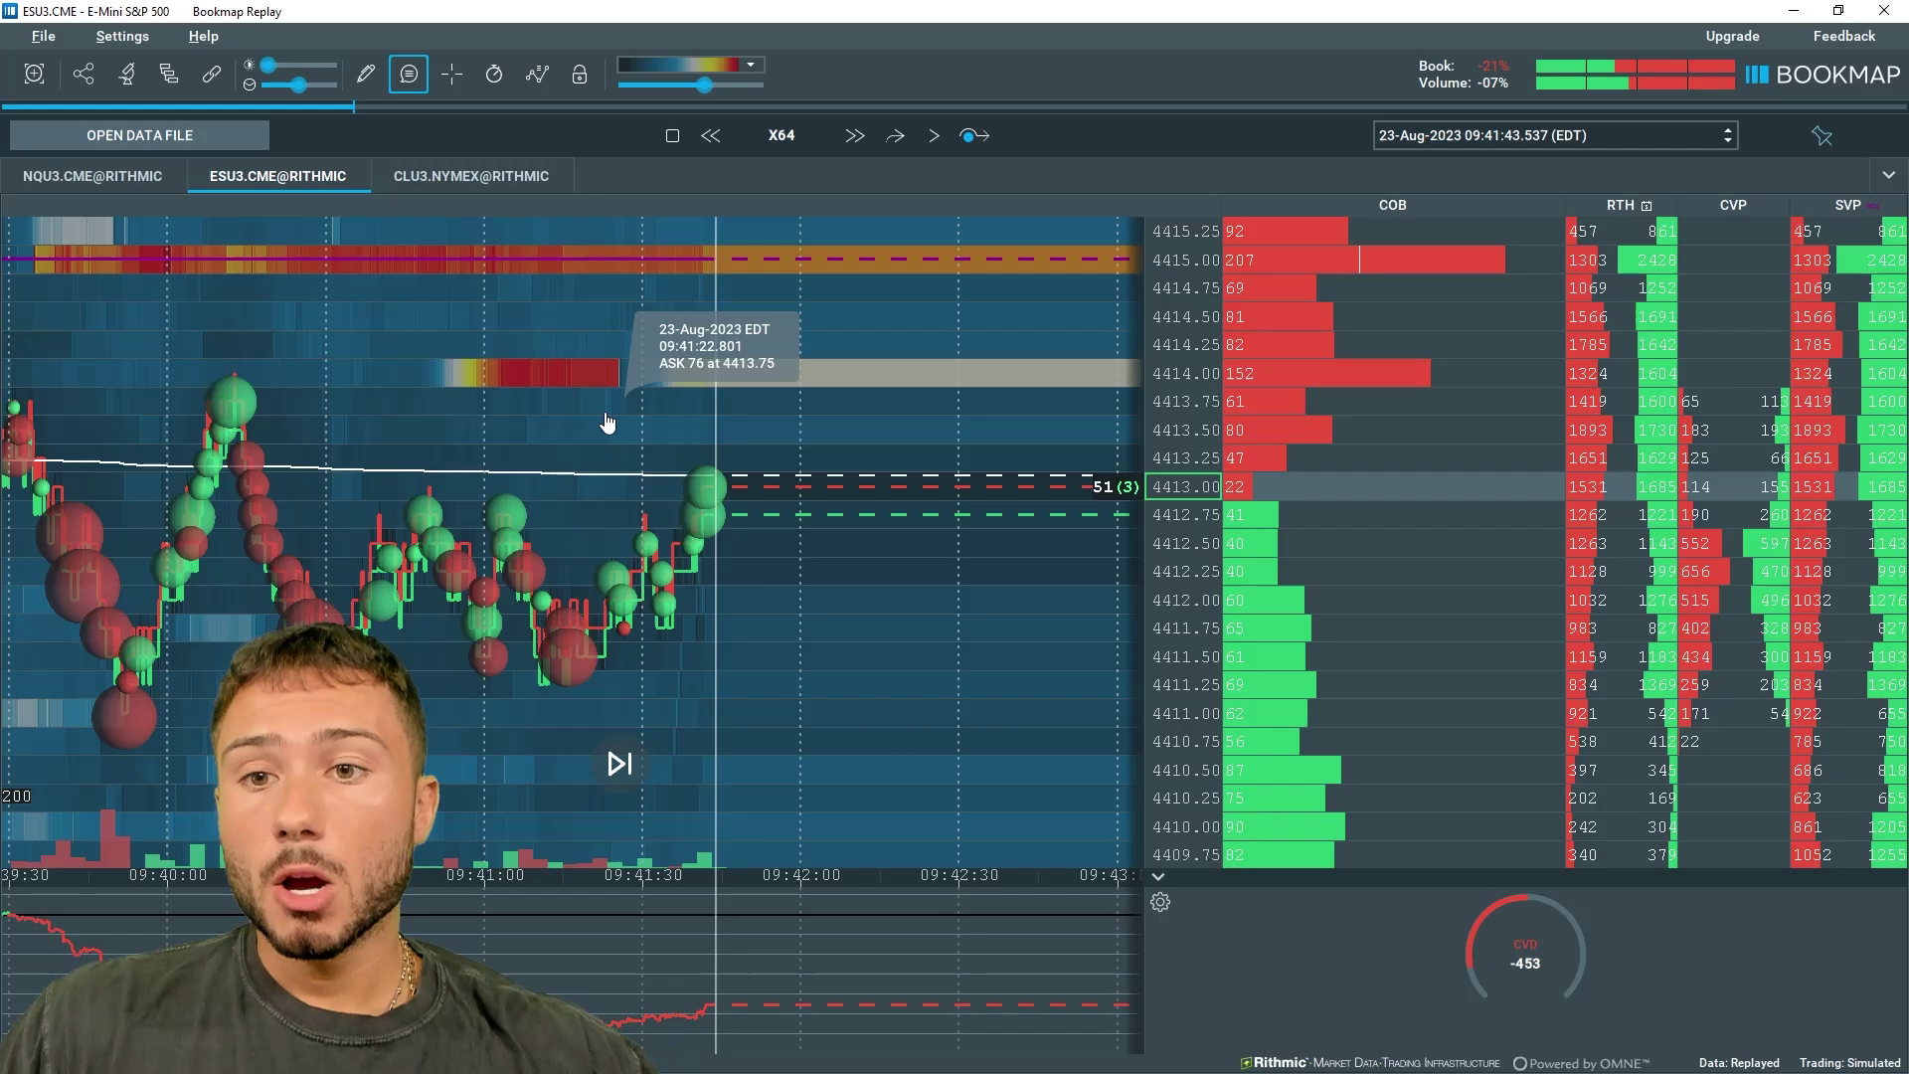
scroll(608, 423, "down", 5)
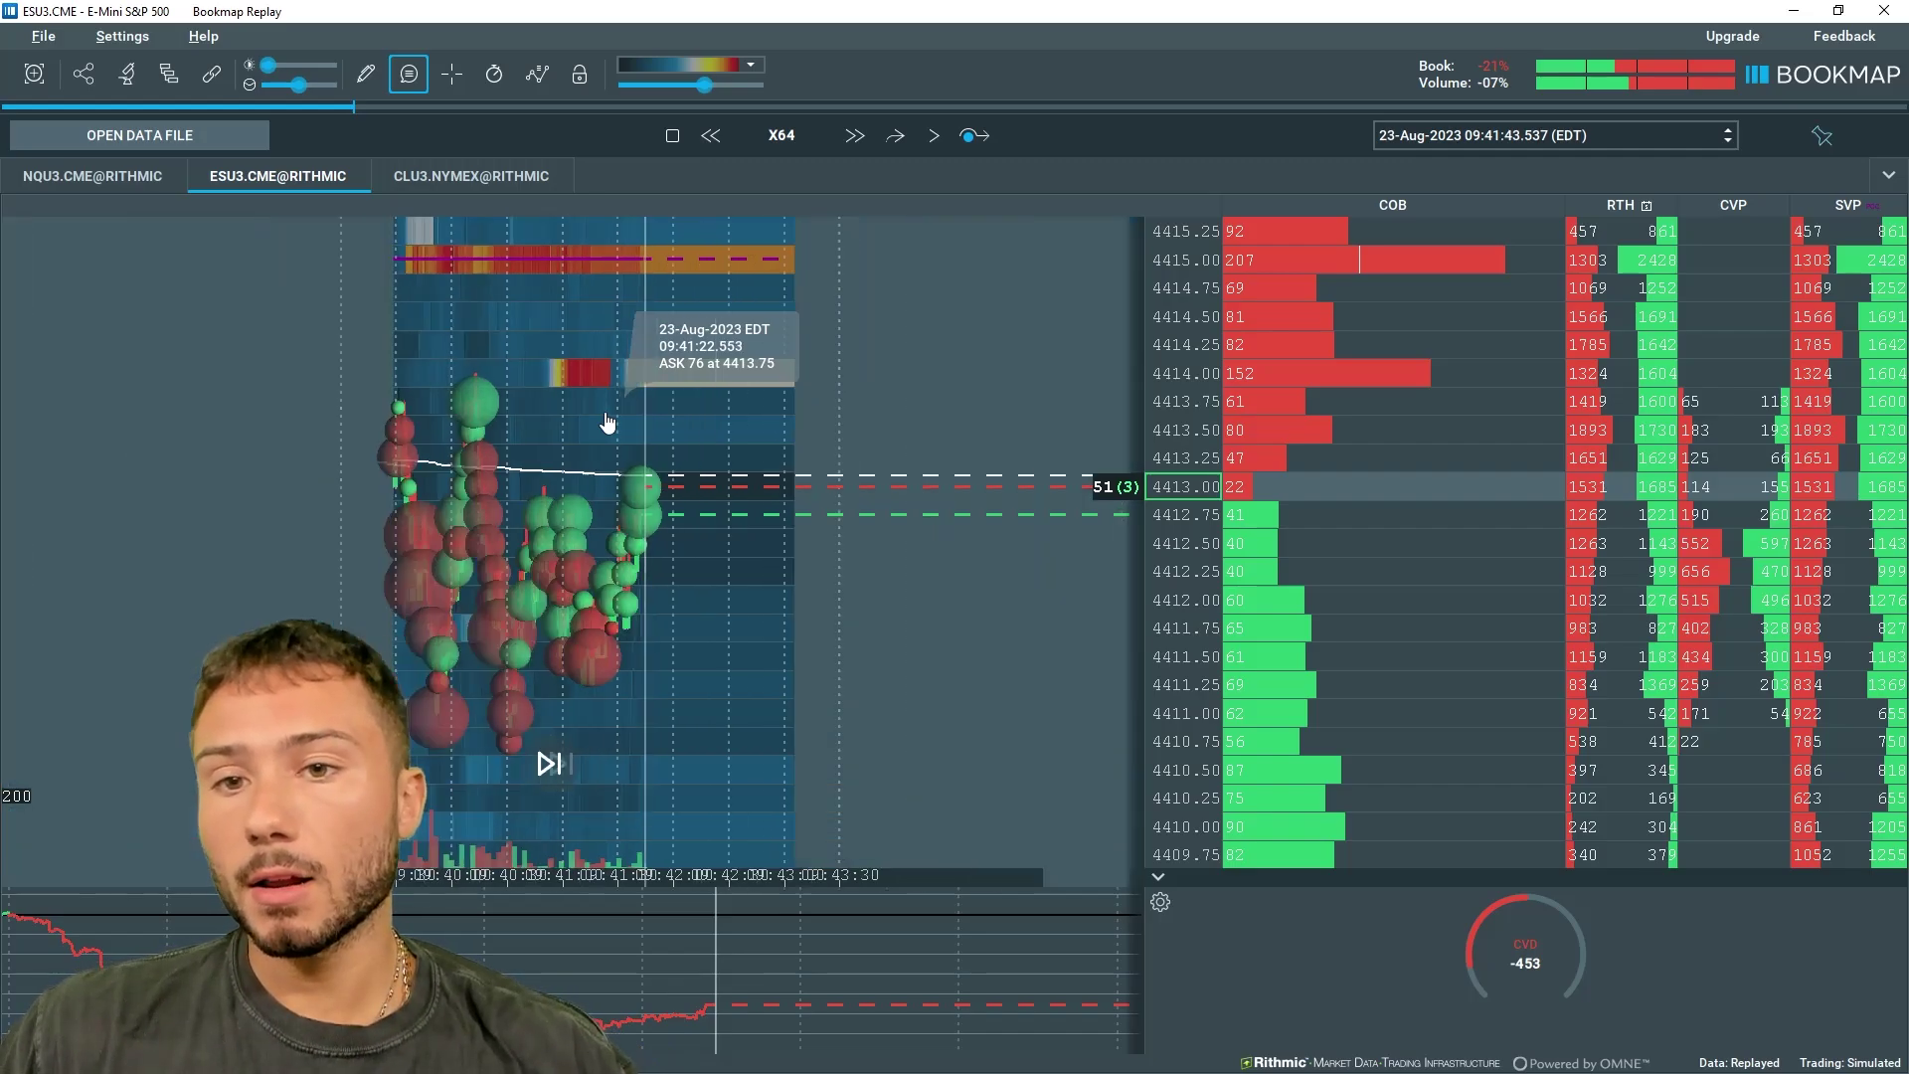
scroll(1150, 412, "down", 2)
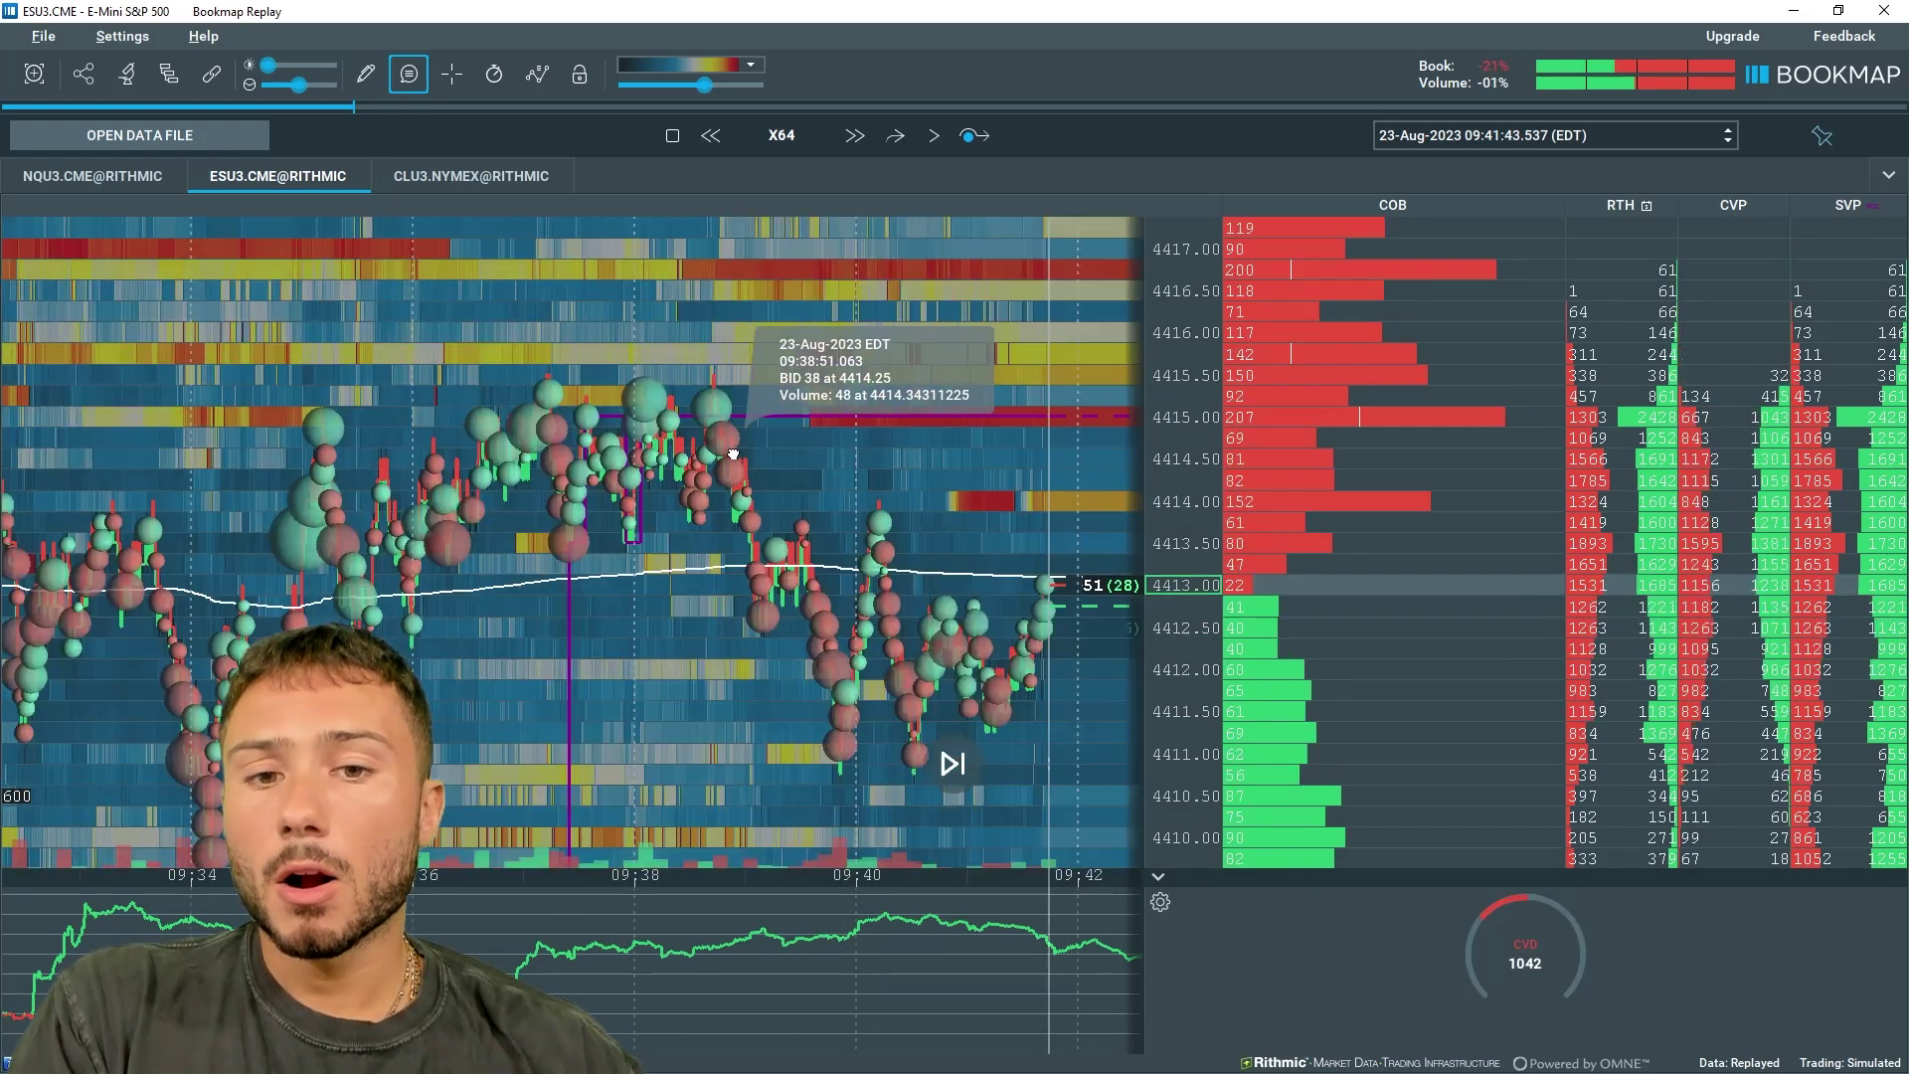
scroll(953, 764, "up", 5)
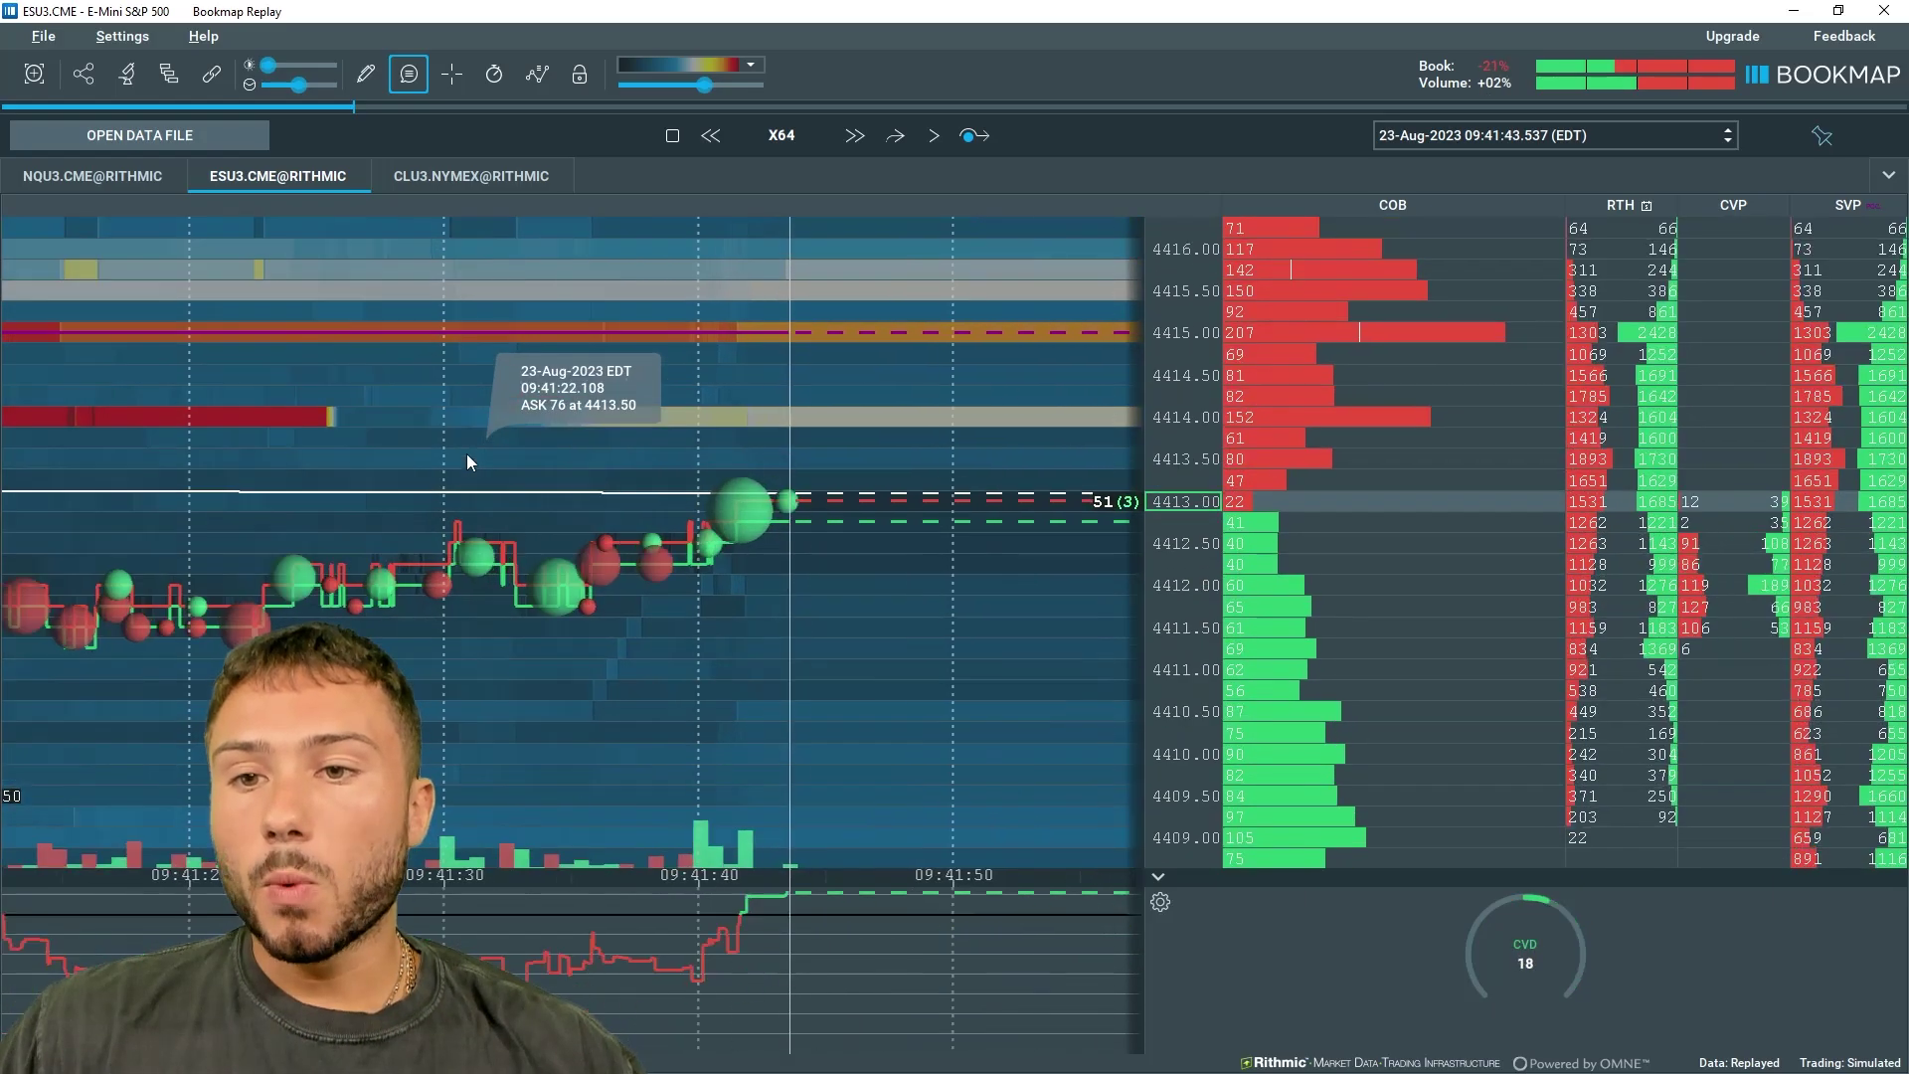
left_click_drag(467, 453, 826, 656)
scroll(1173, 457, "up", 3)
scroll(1174, 419, "up", 2)
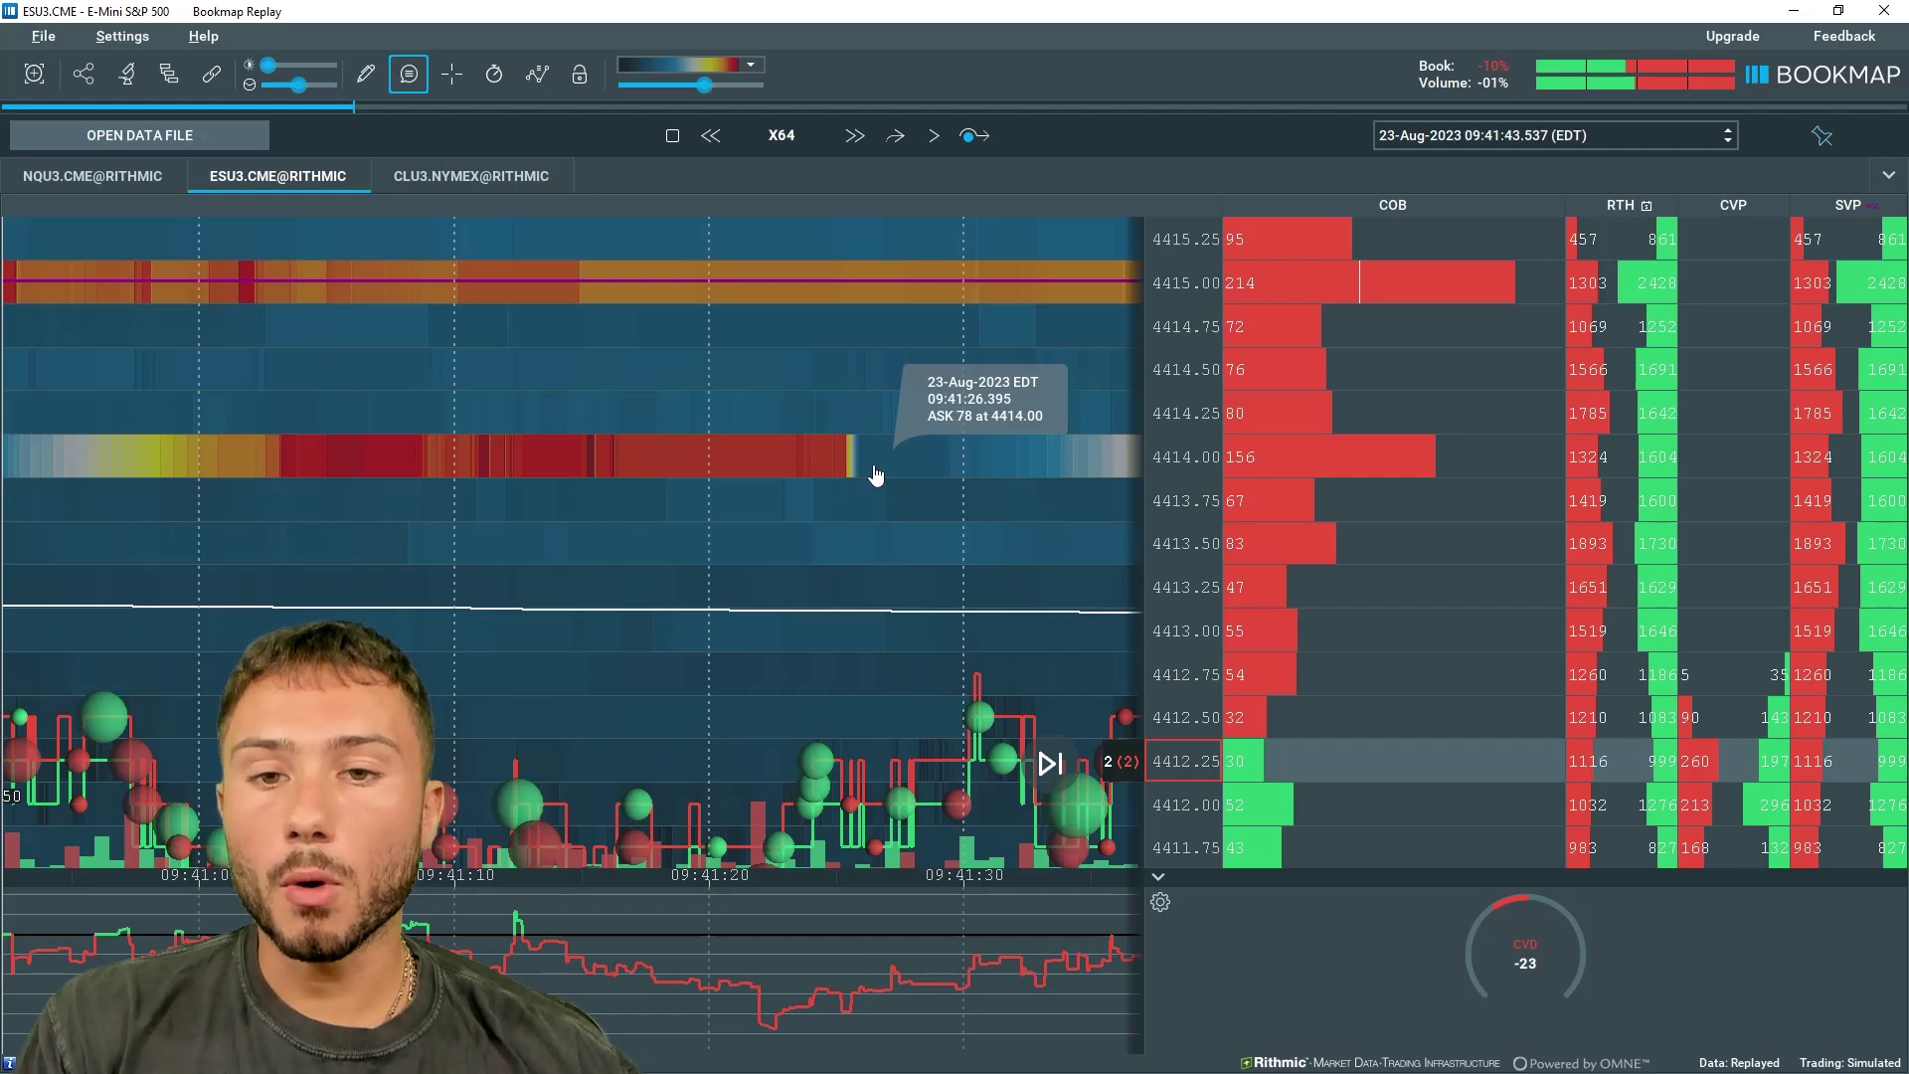
scroll(781, 467, "down", 3)
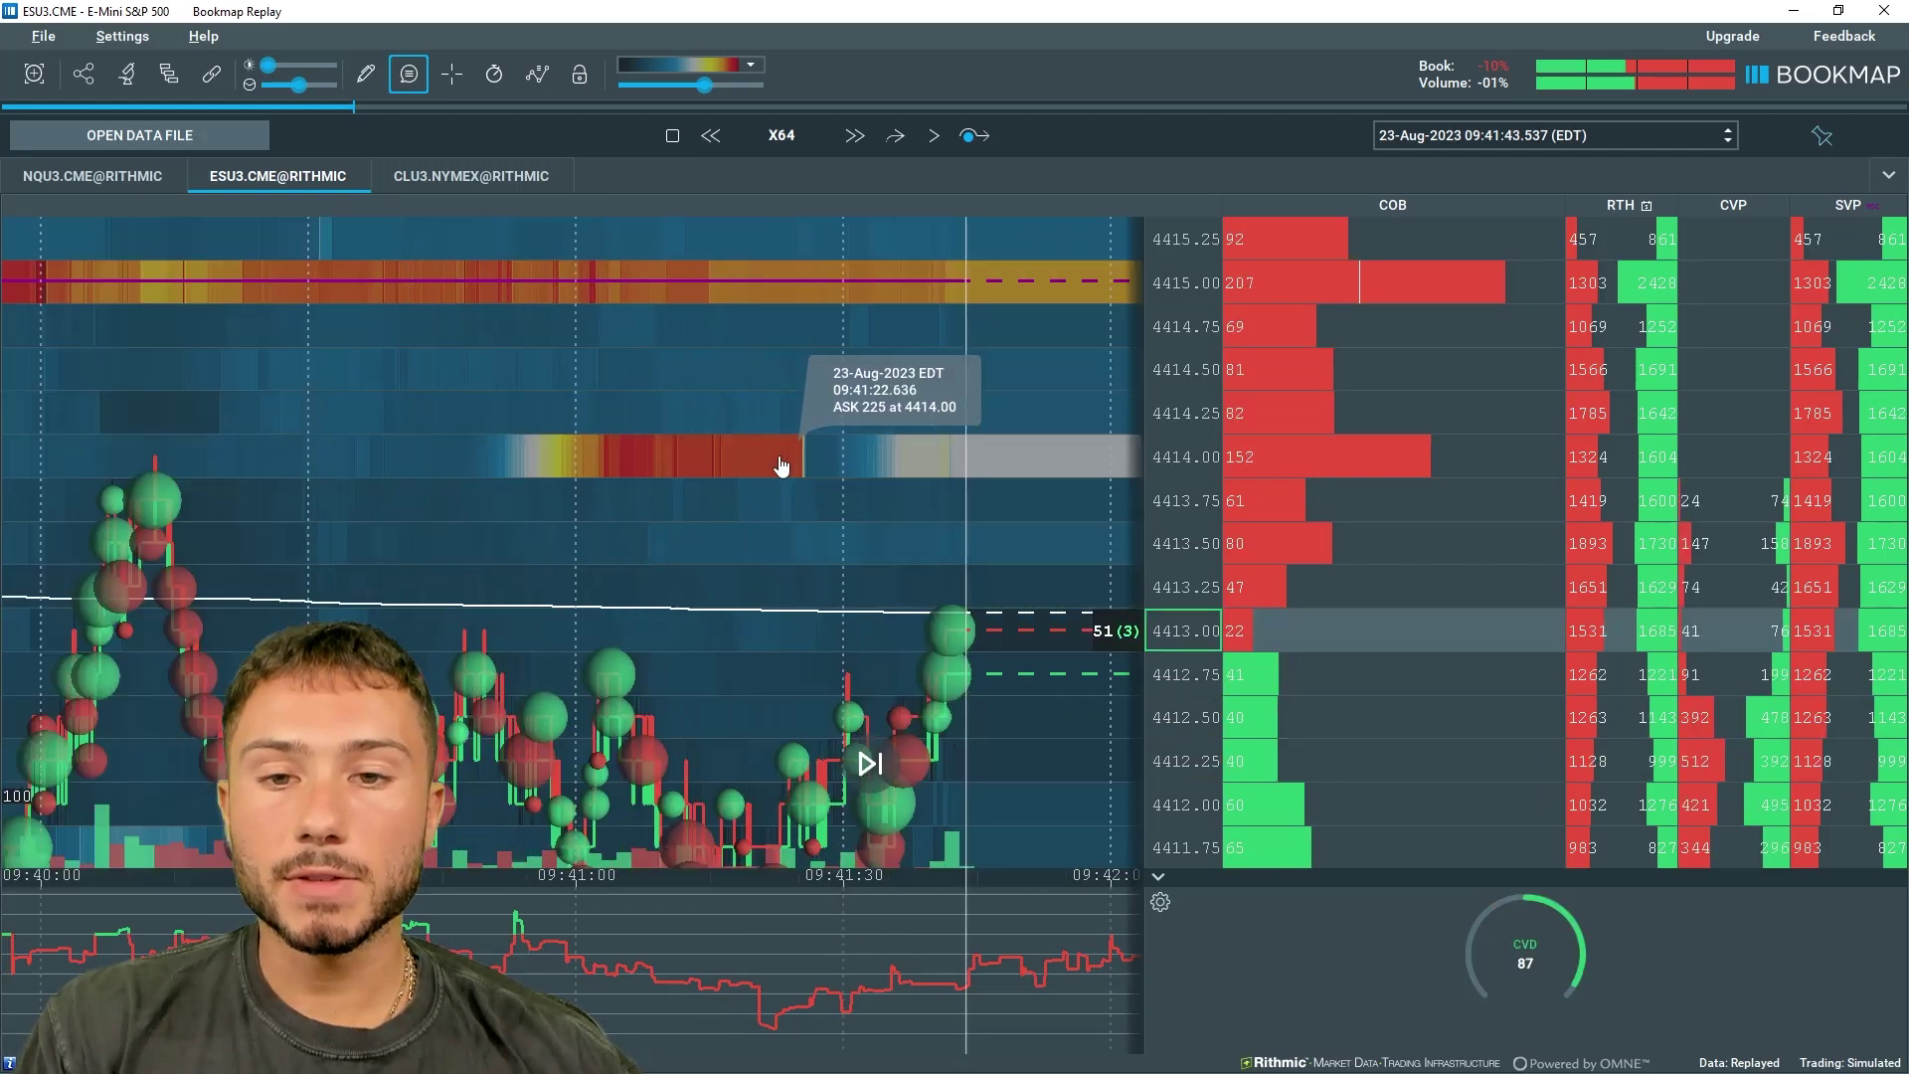
scroll(782, 467, "down", 3)
scroll(796, 607, "down", 3)
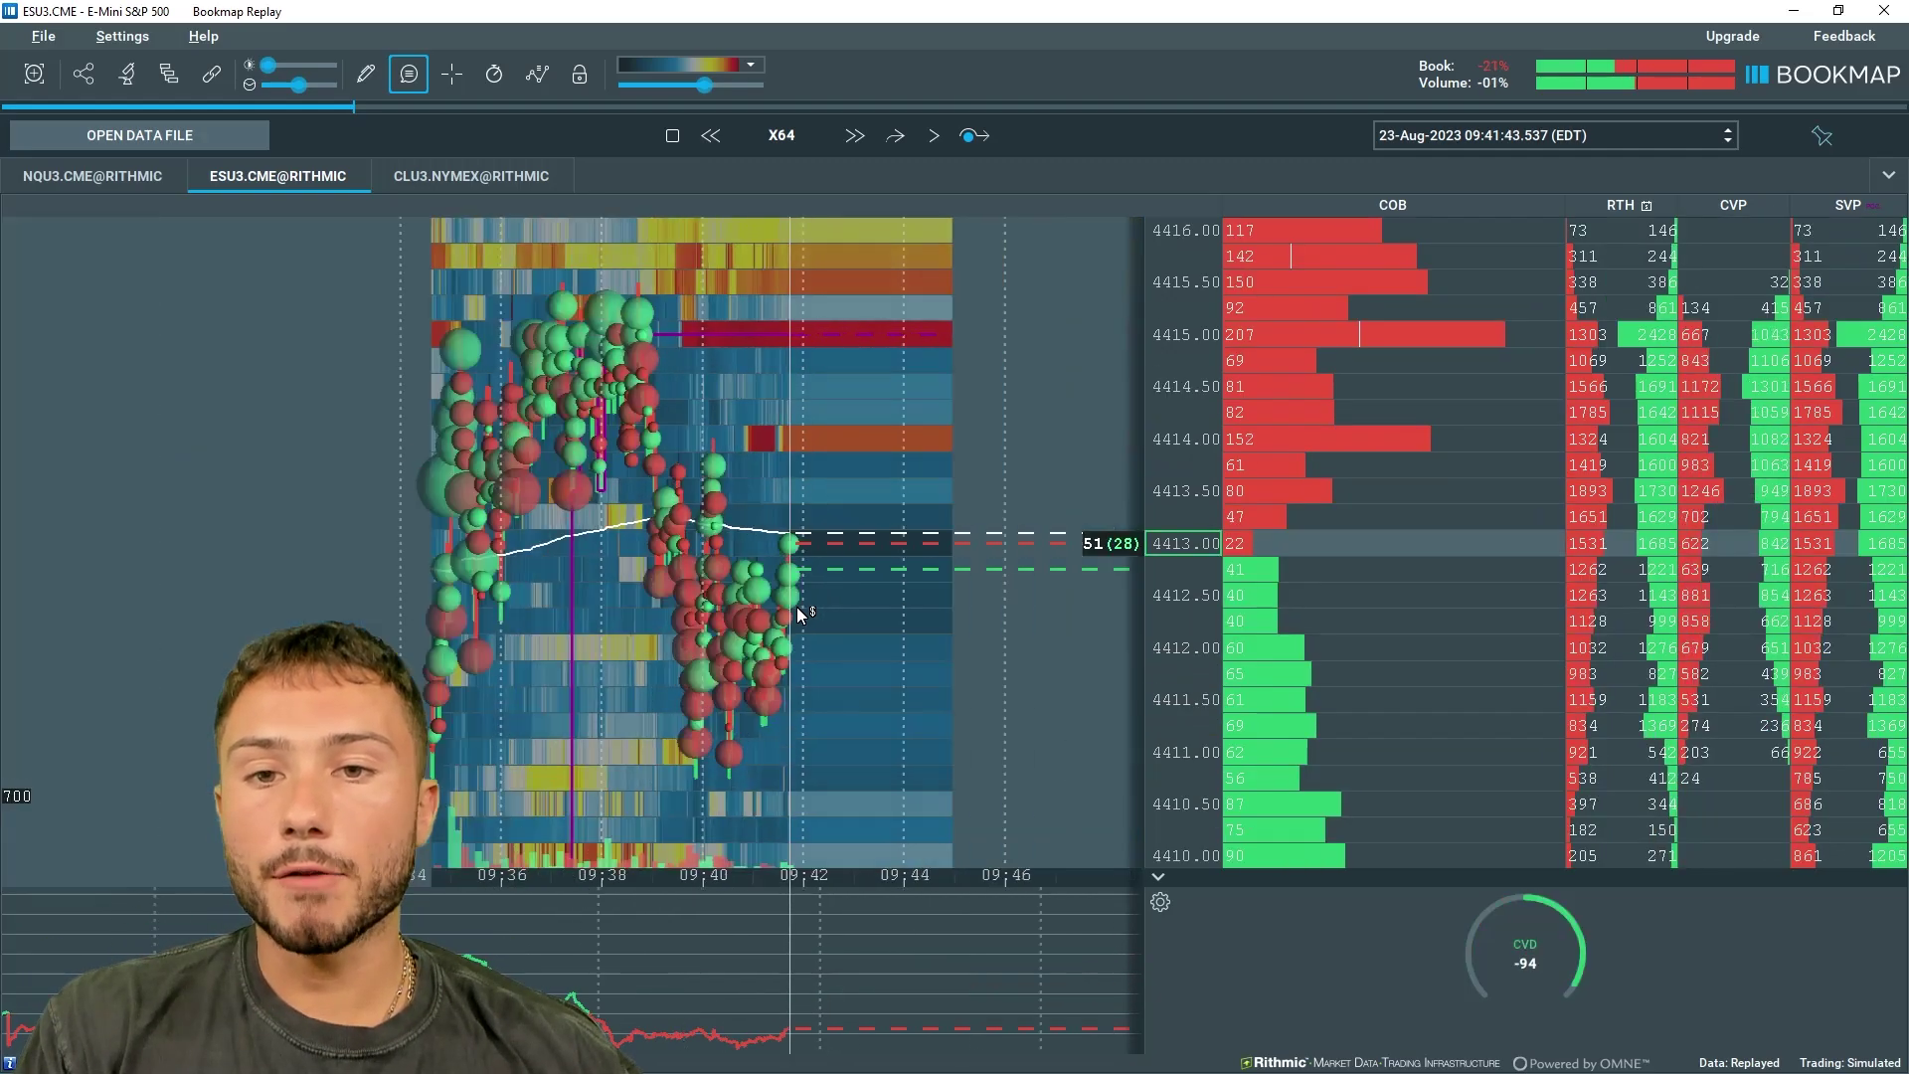
scroll(797, 606, "down", 5)
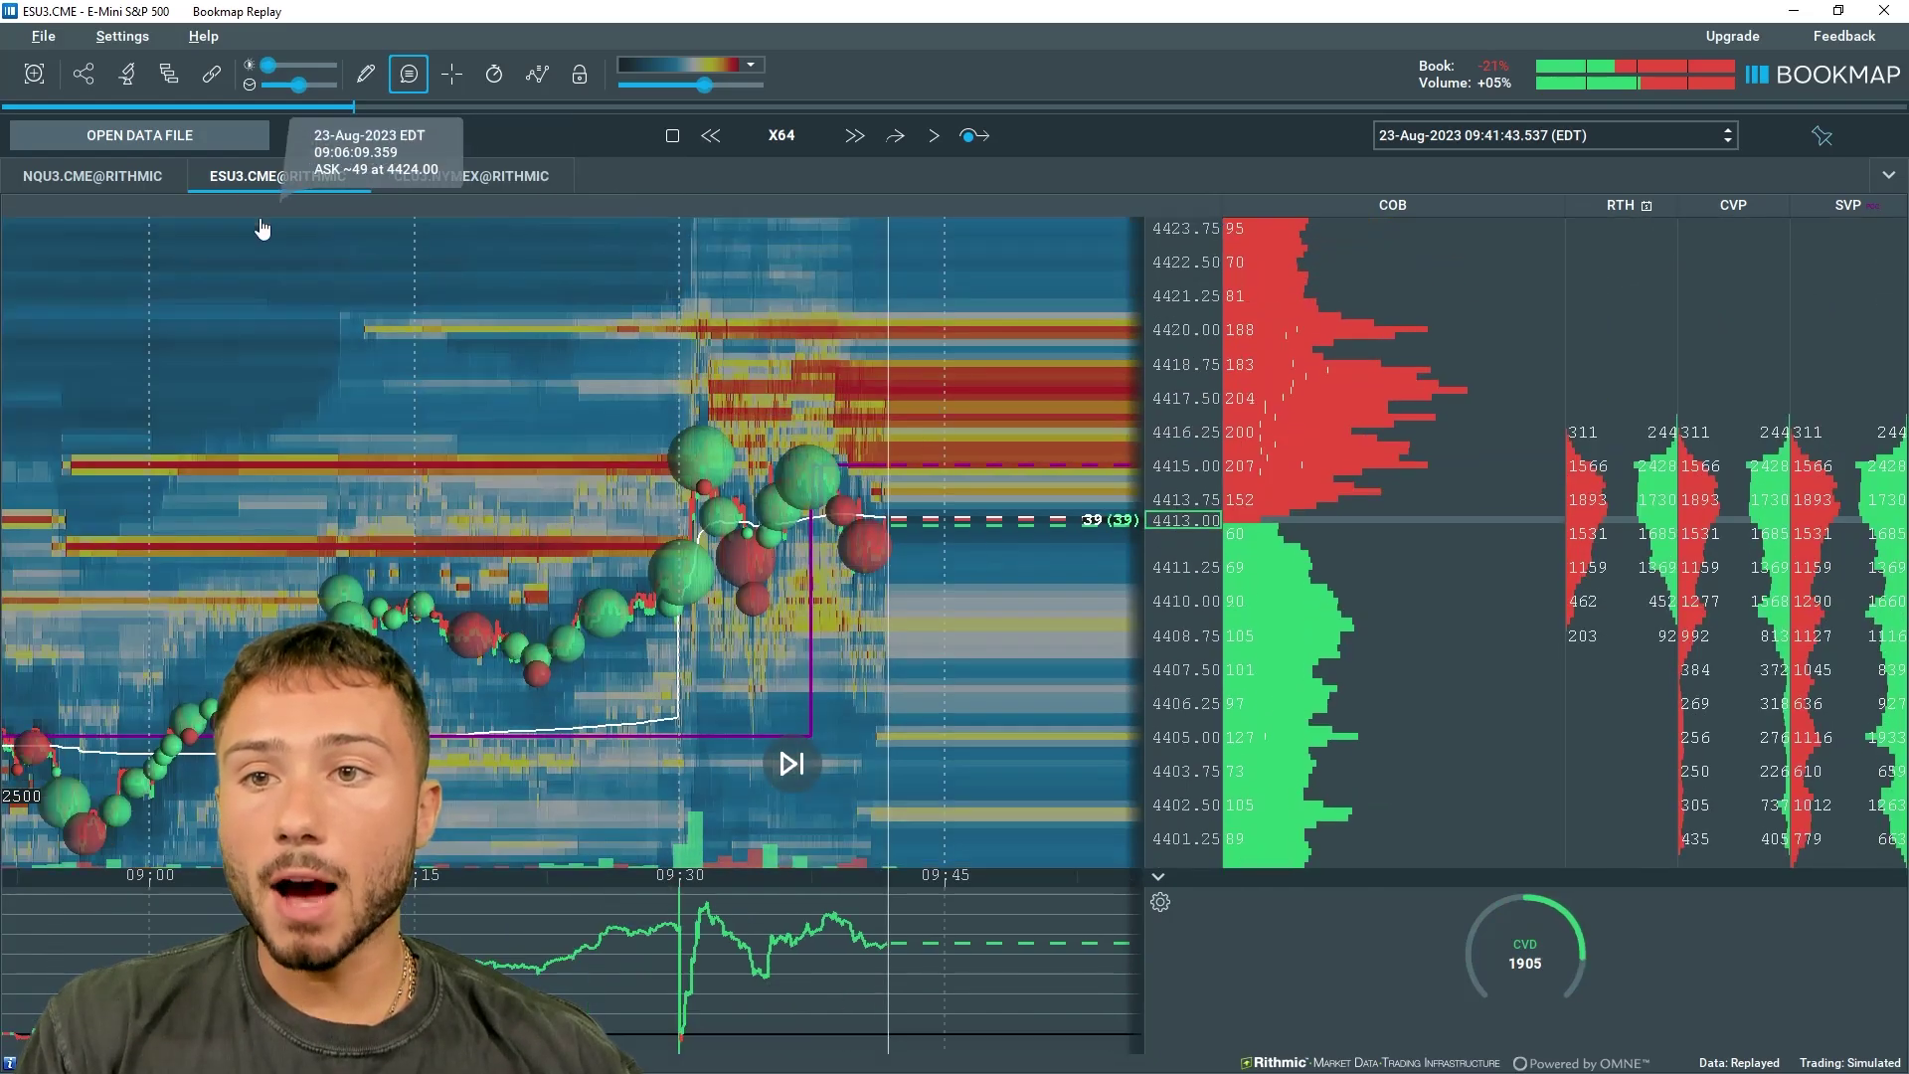
Raise the upper heatmap contrast so only large orders around 4413–4420 stay coloured
left_click_drag(267, 64, 331, 65)
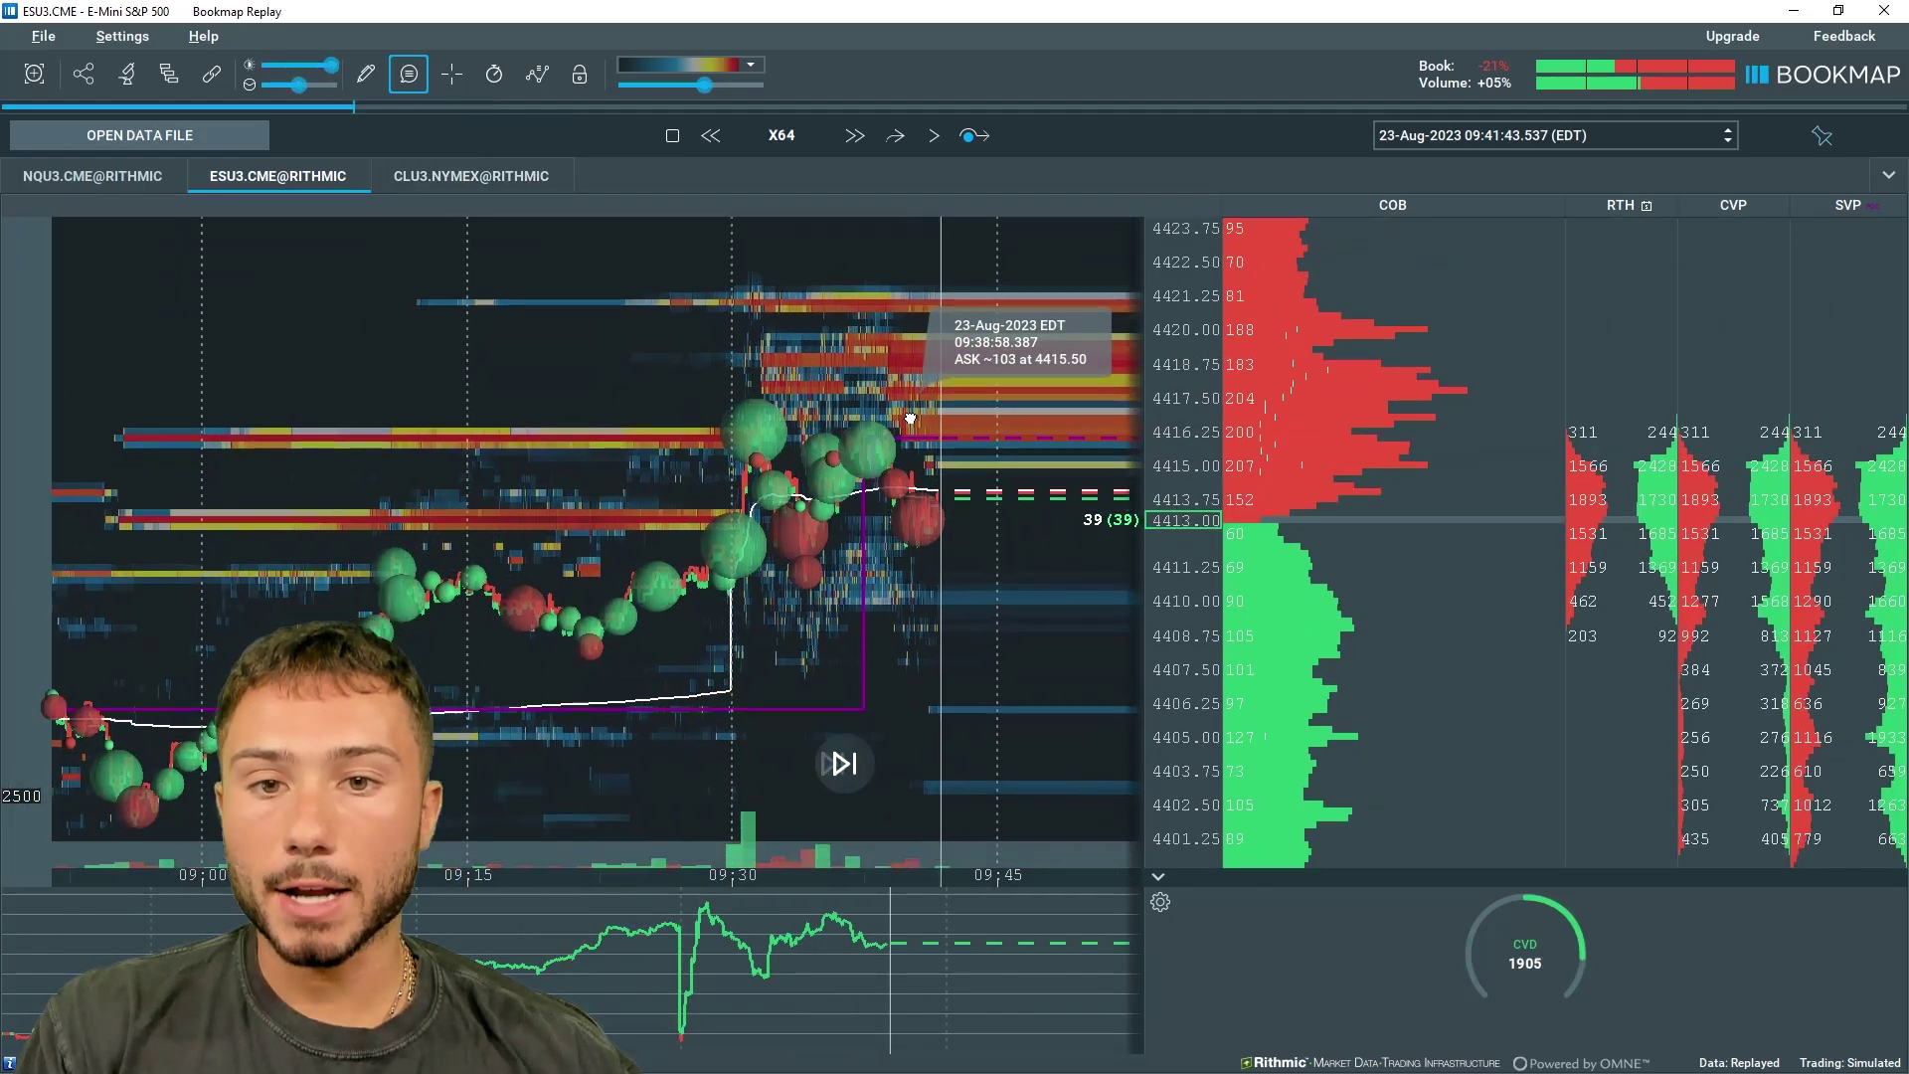
scroll(909, 418, "up", 3)
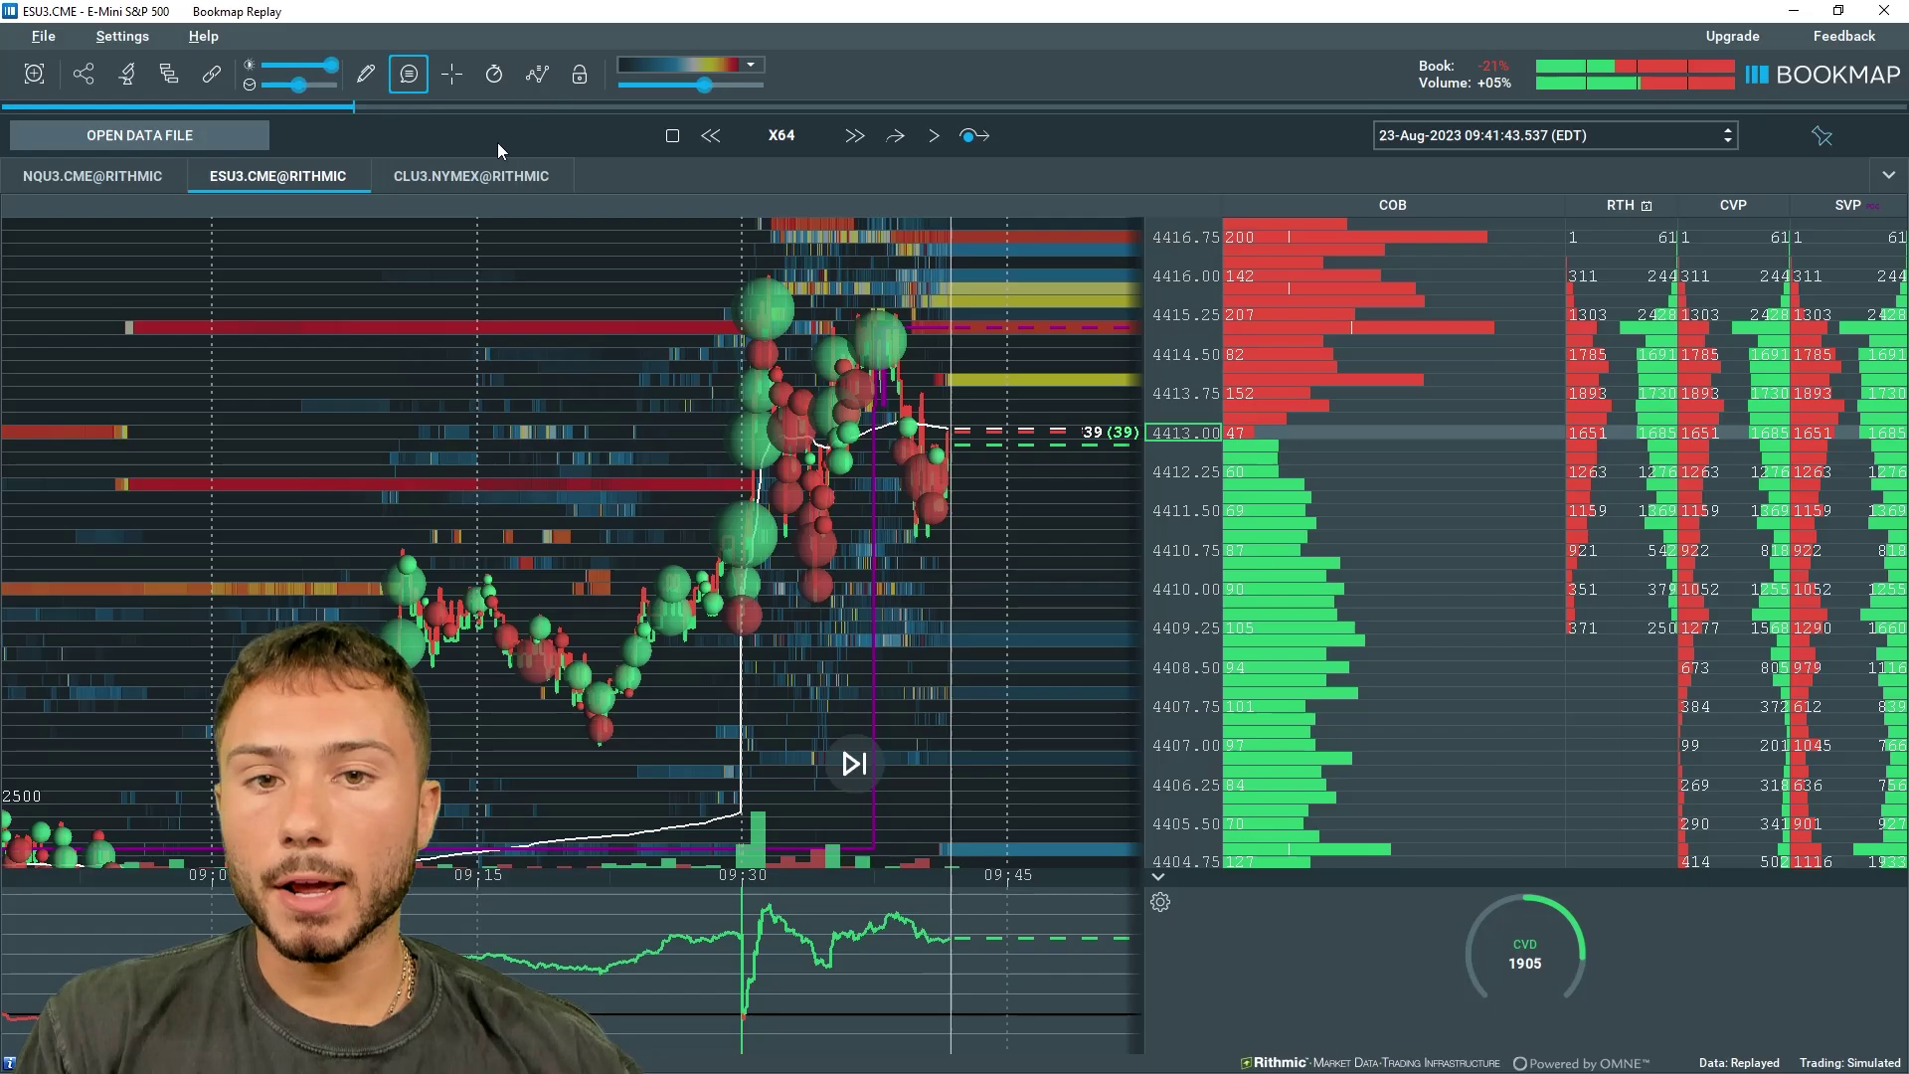
scroll(855, 328, "down", 3)
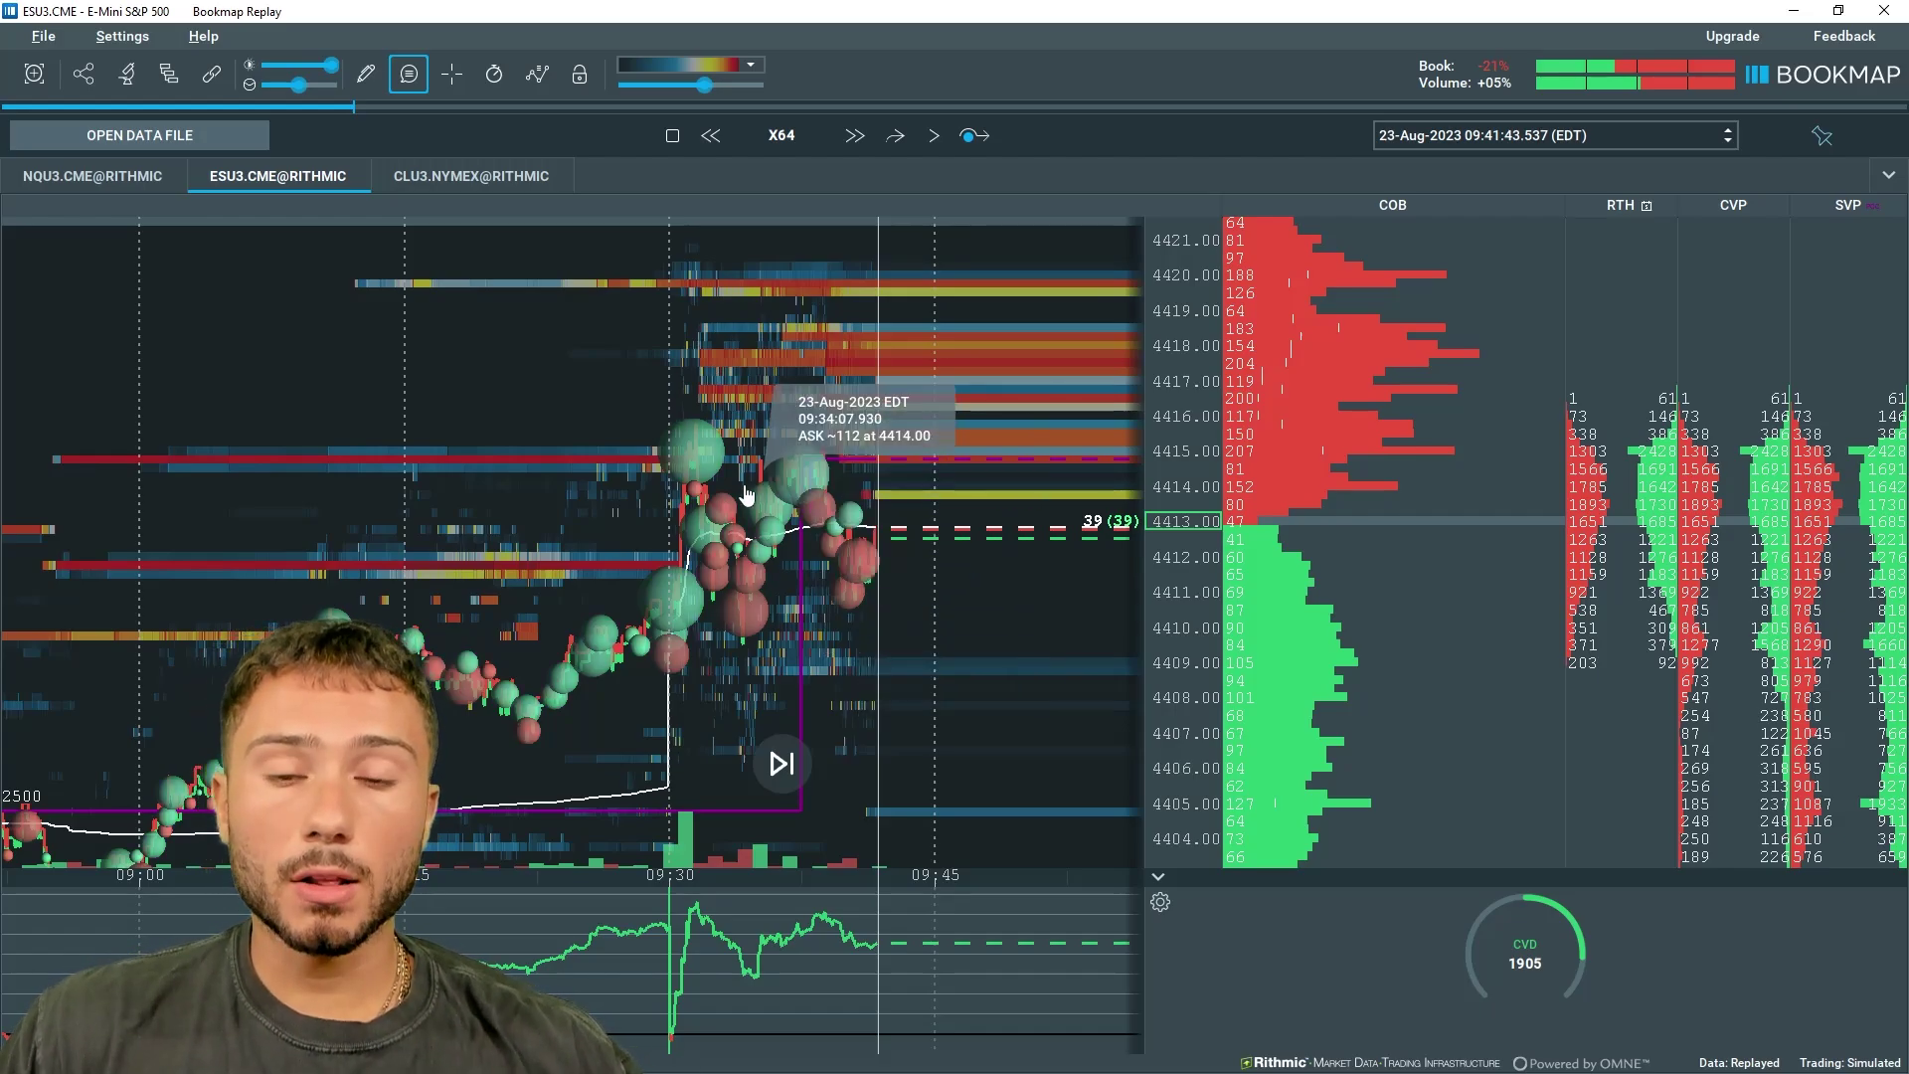
left_click_drag(771, 464, 843, 464)
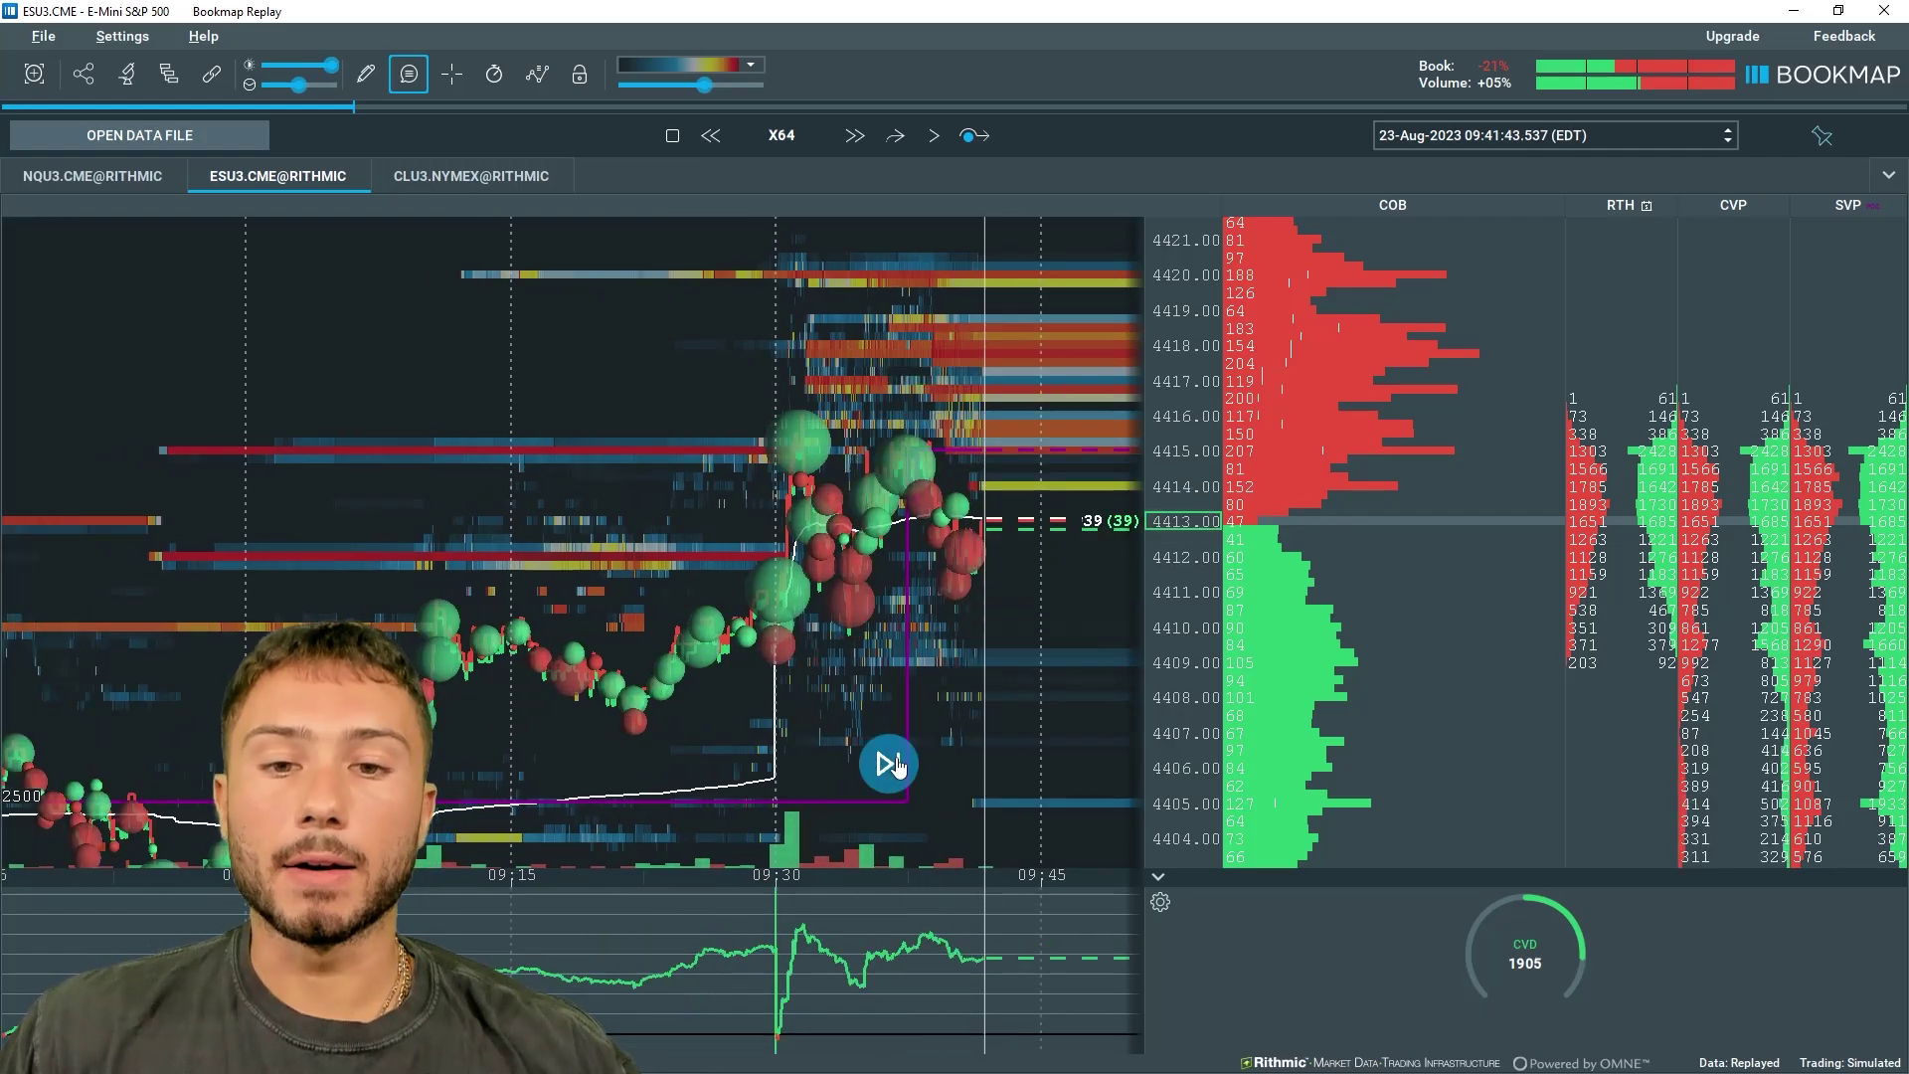
Skip the Bookmap heatmap to the live edge of the replay
left_click(856, 764)
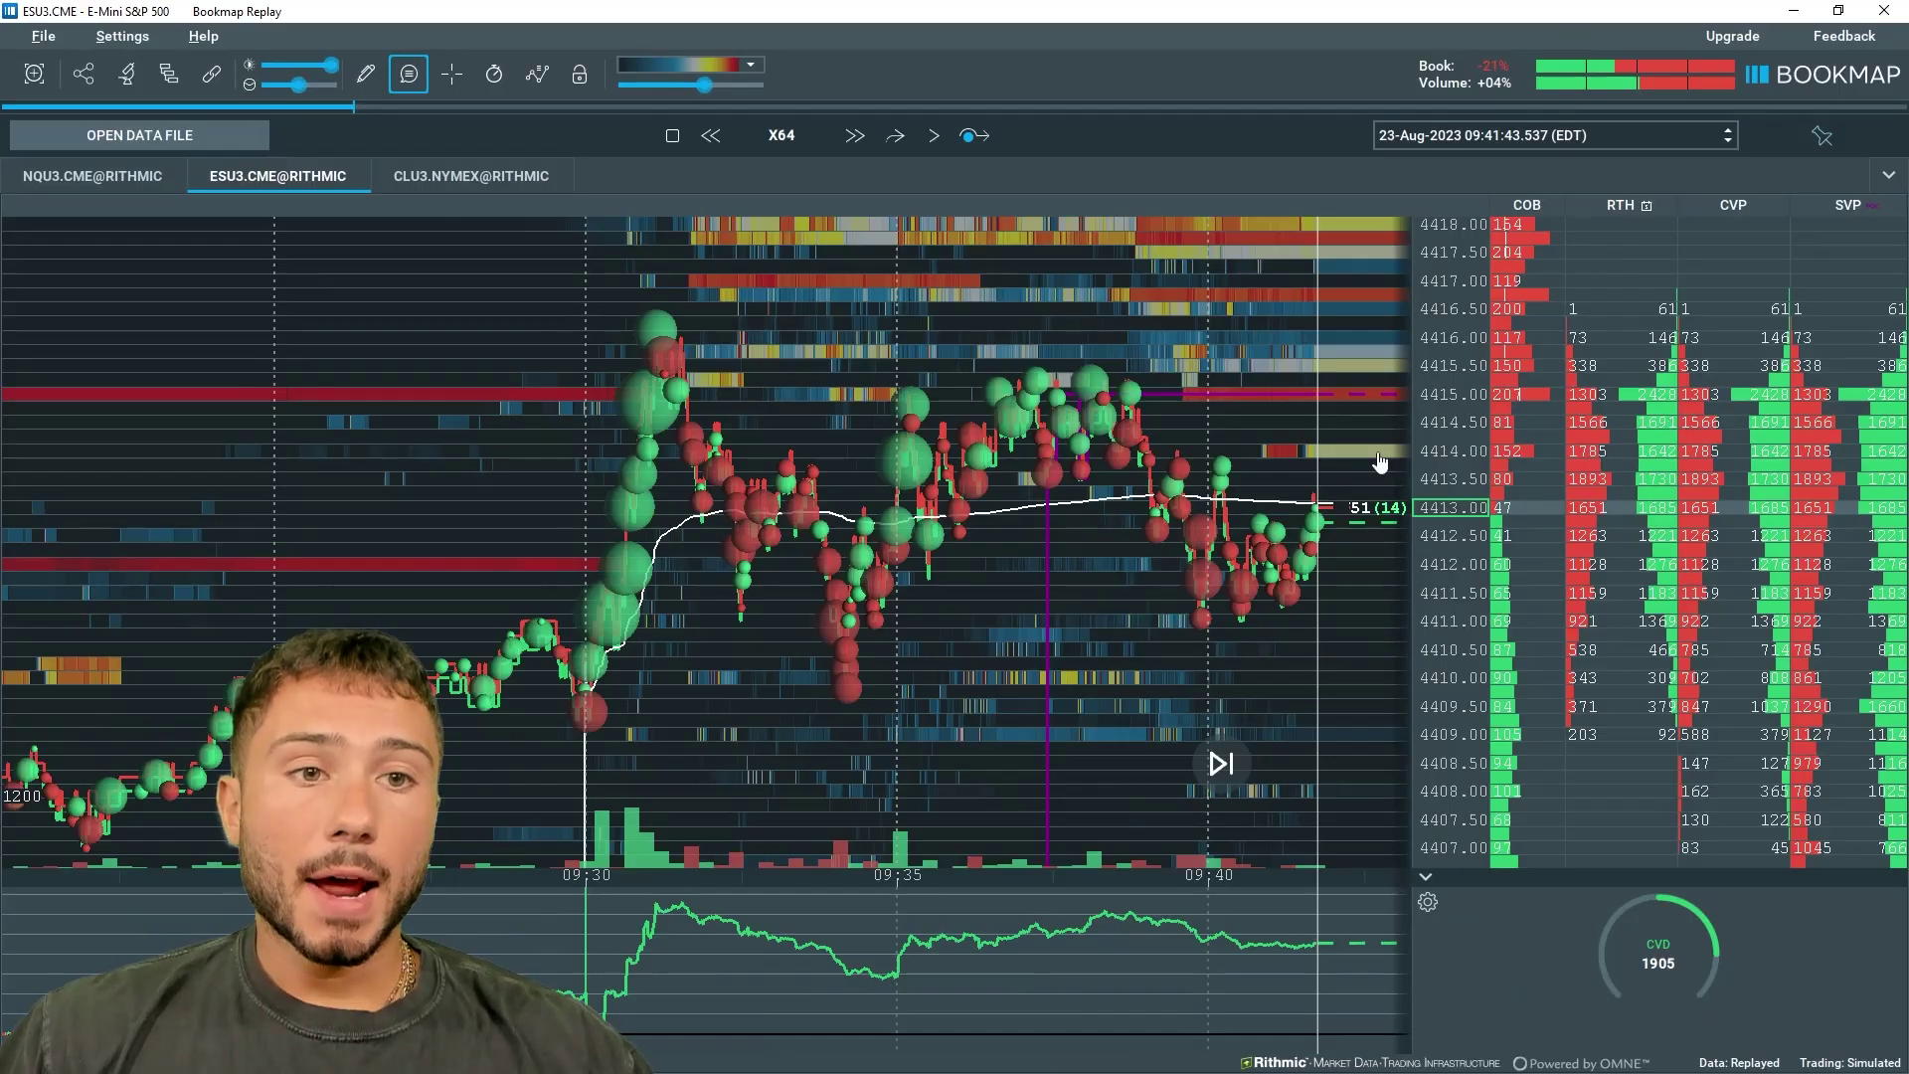
Jump the heatmap back to the live edge and view the profile column options without changing them
scroll(1380, 462, "up", 5)
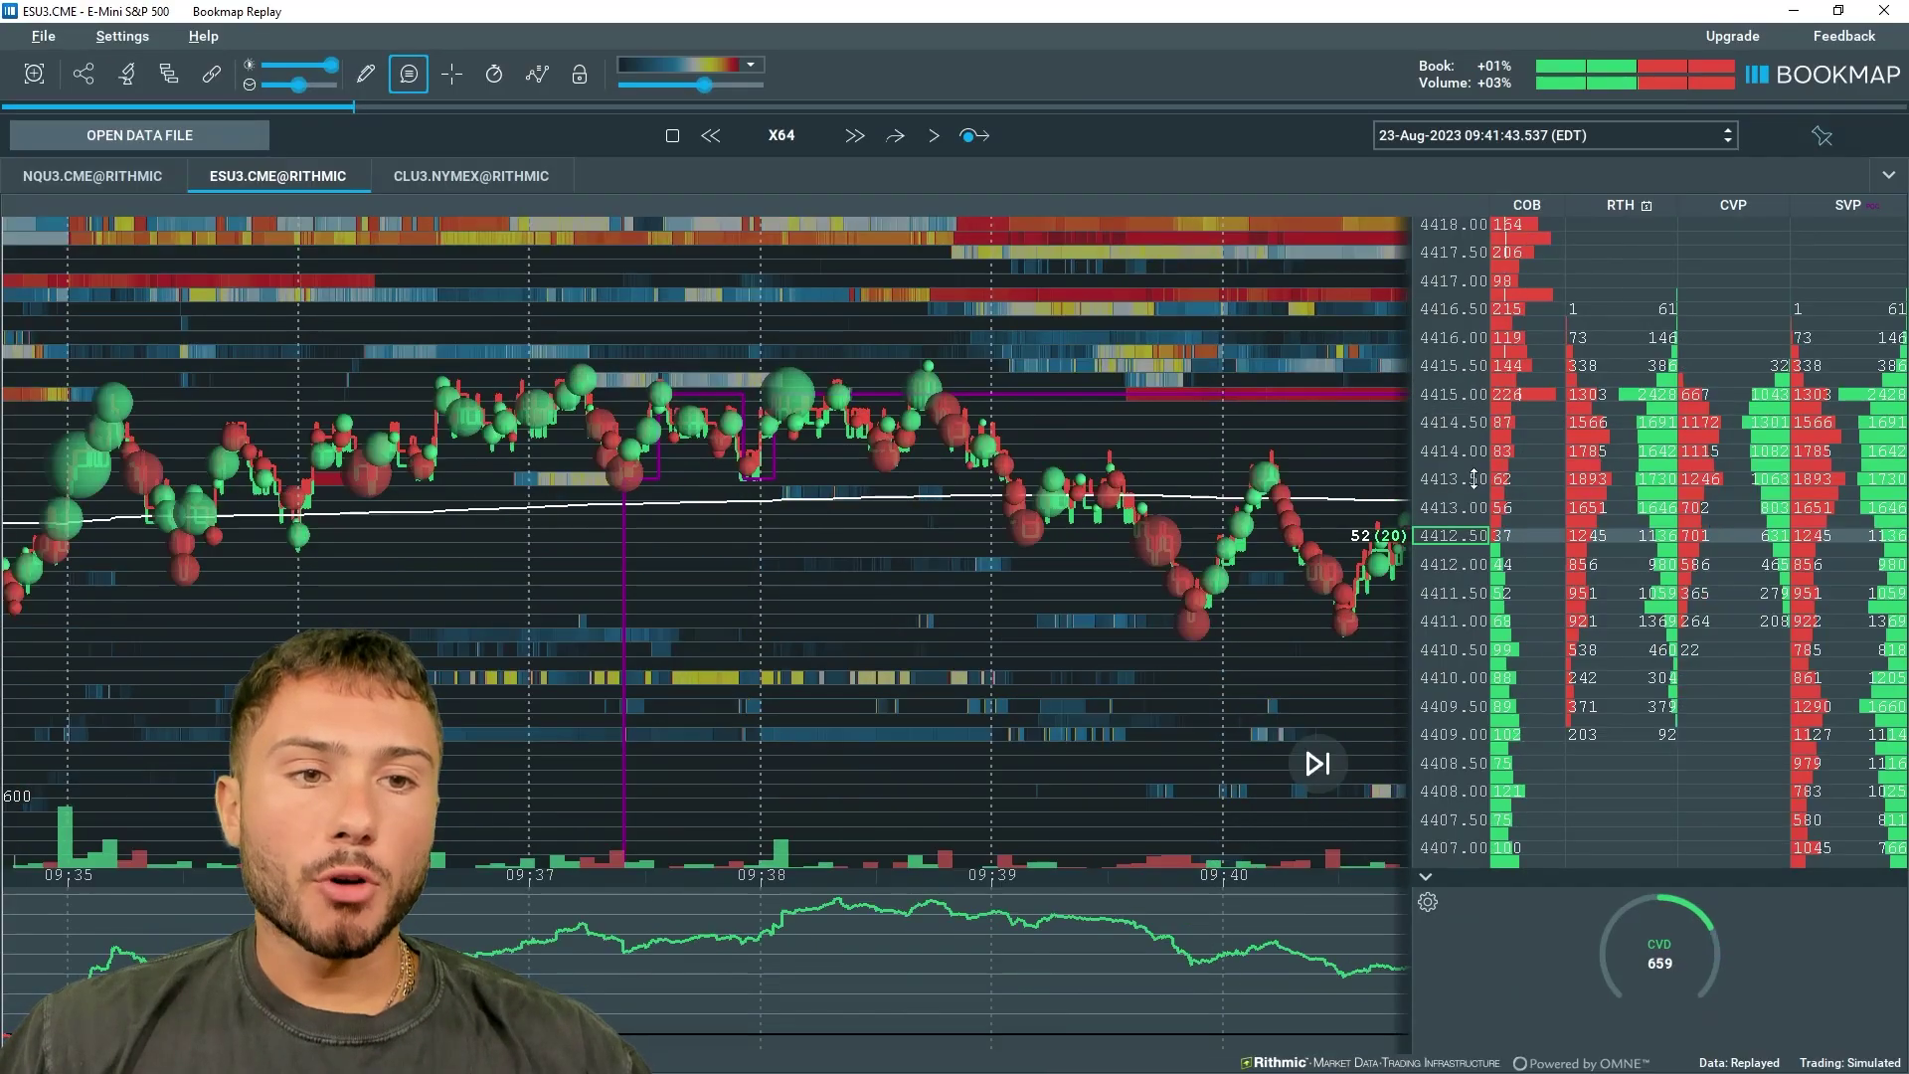
left_click(1305, 763)
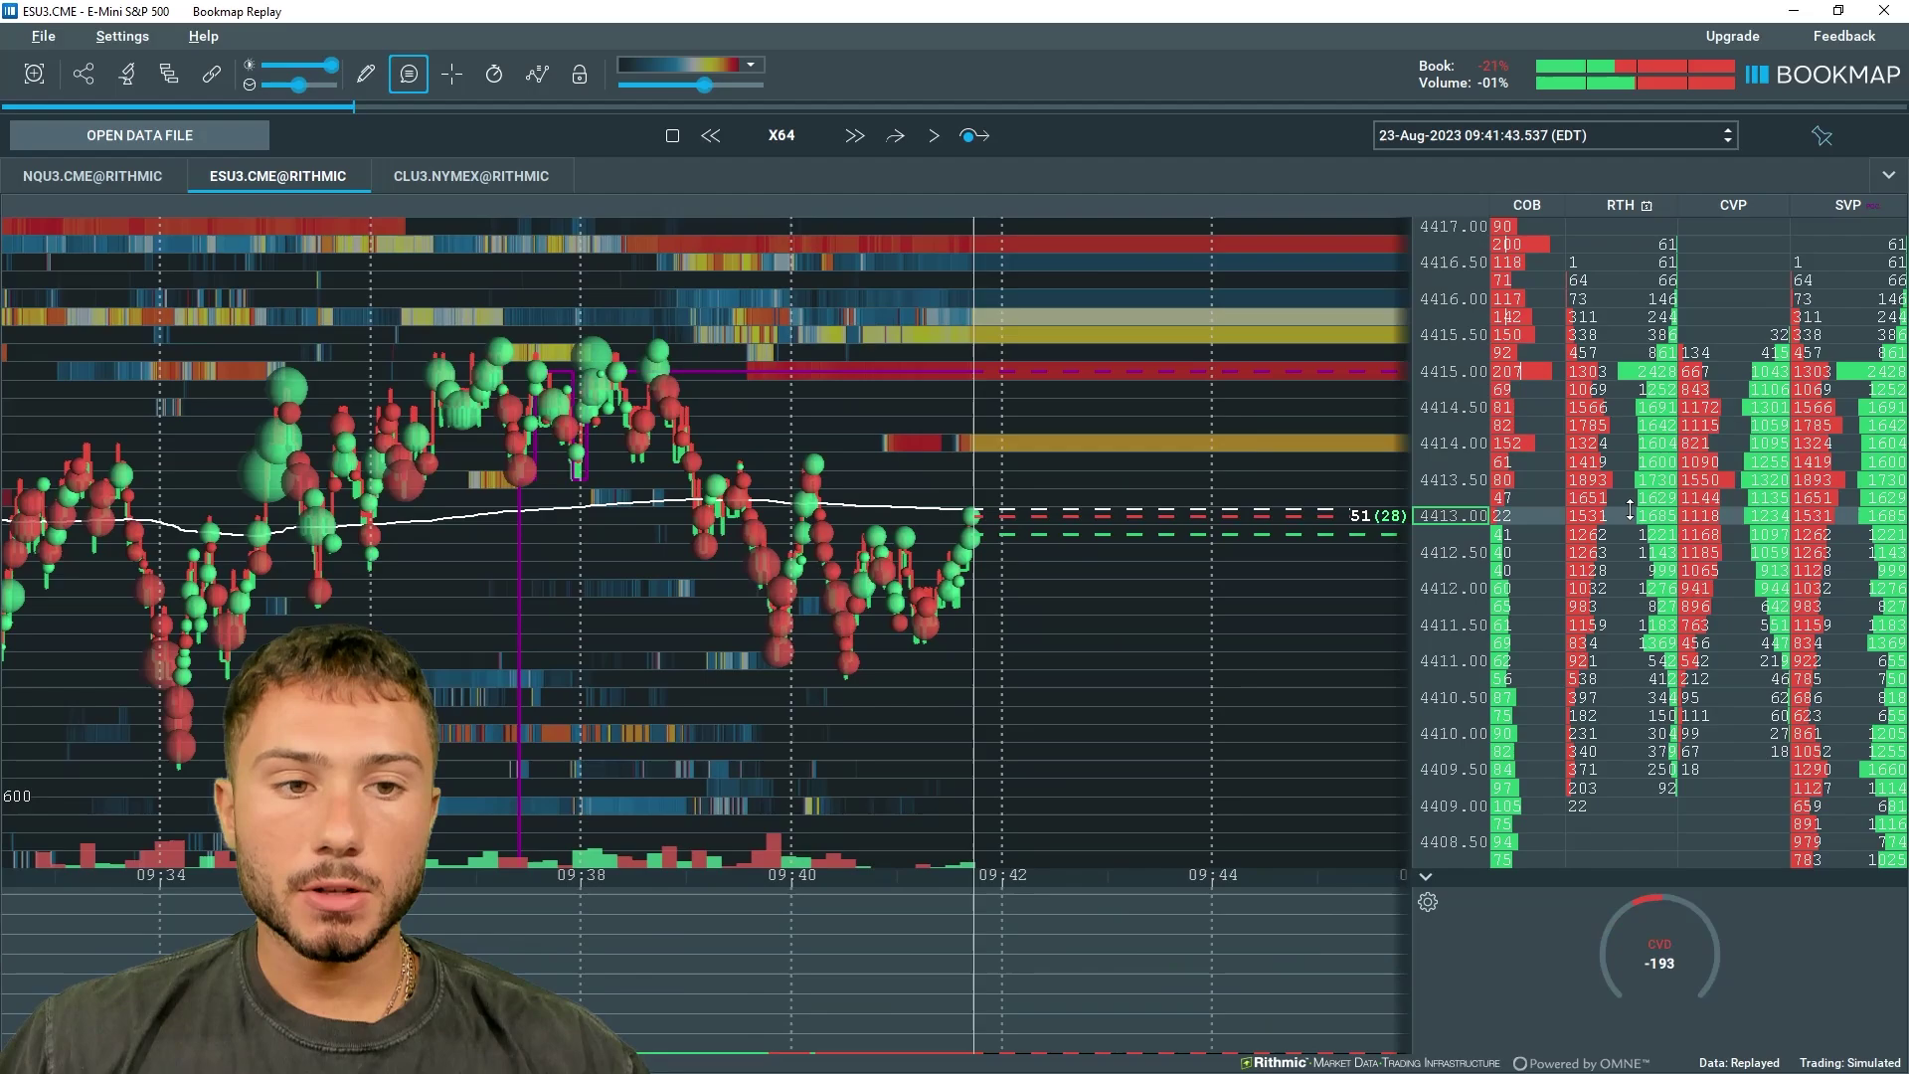
right_click(1630, 210)
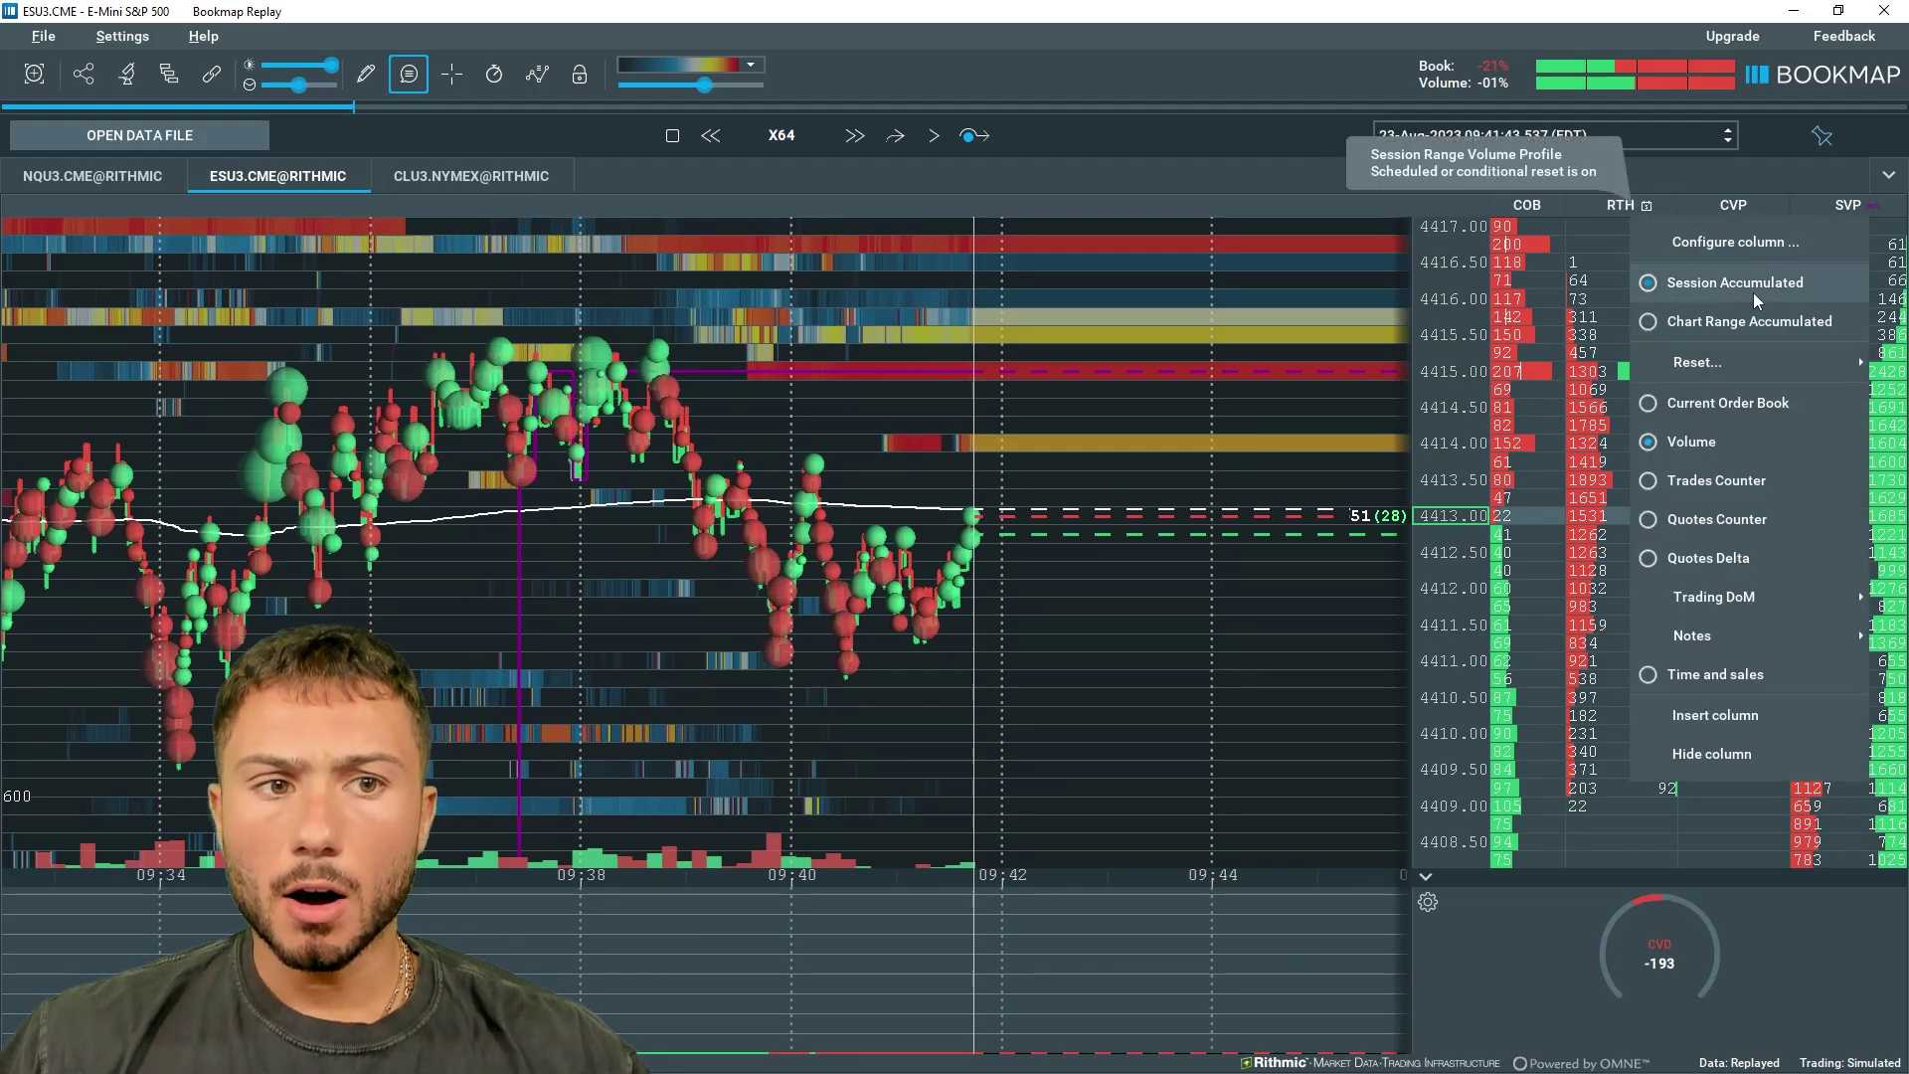
left_click(1774, 158)
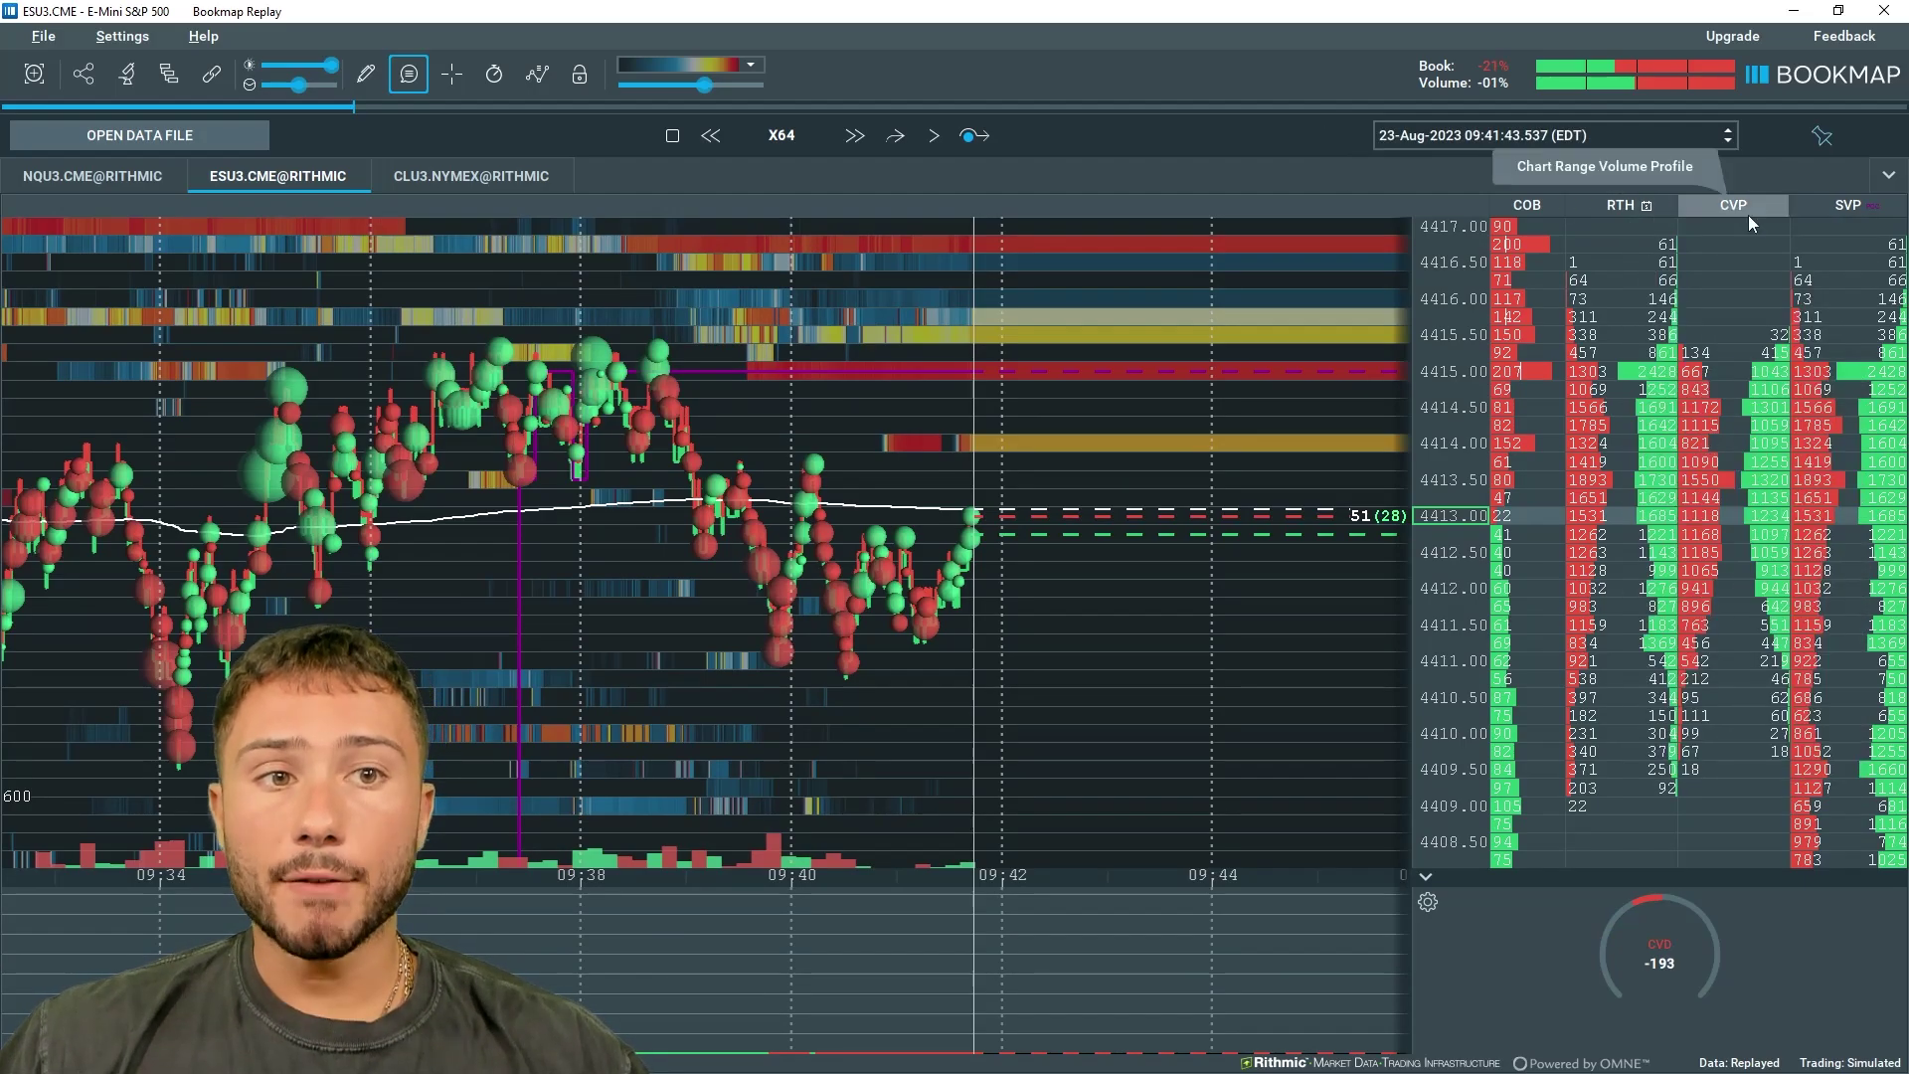
Zoom the ESU3 heatmap out so it spans about 08:30–09:45
scroll(773, 451, "up", 5)
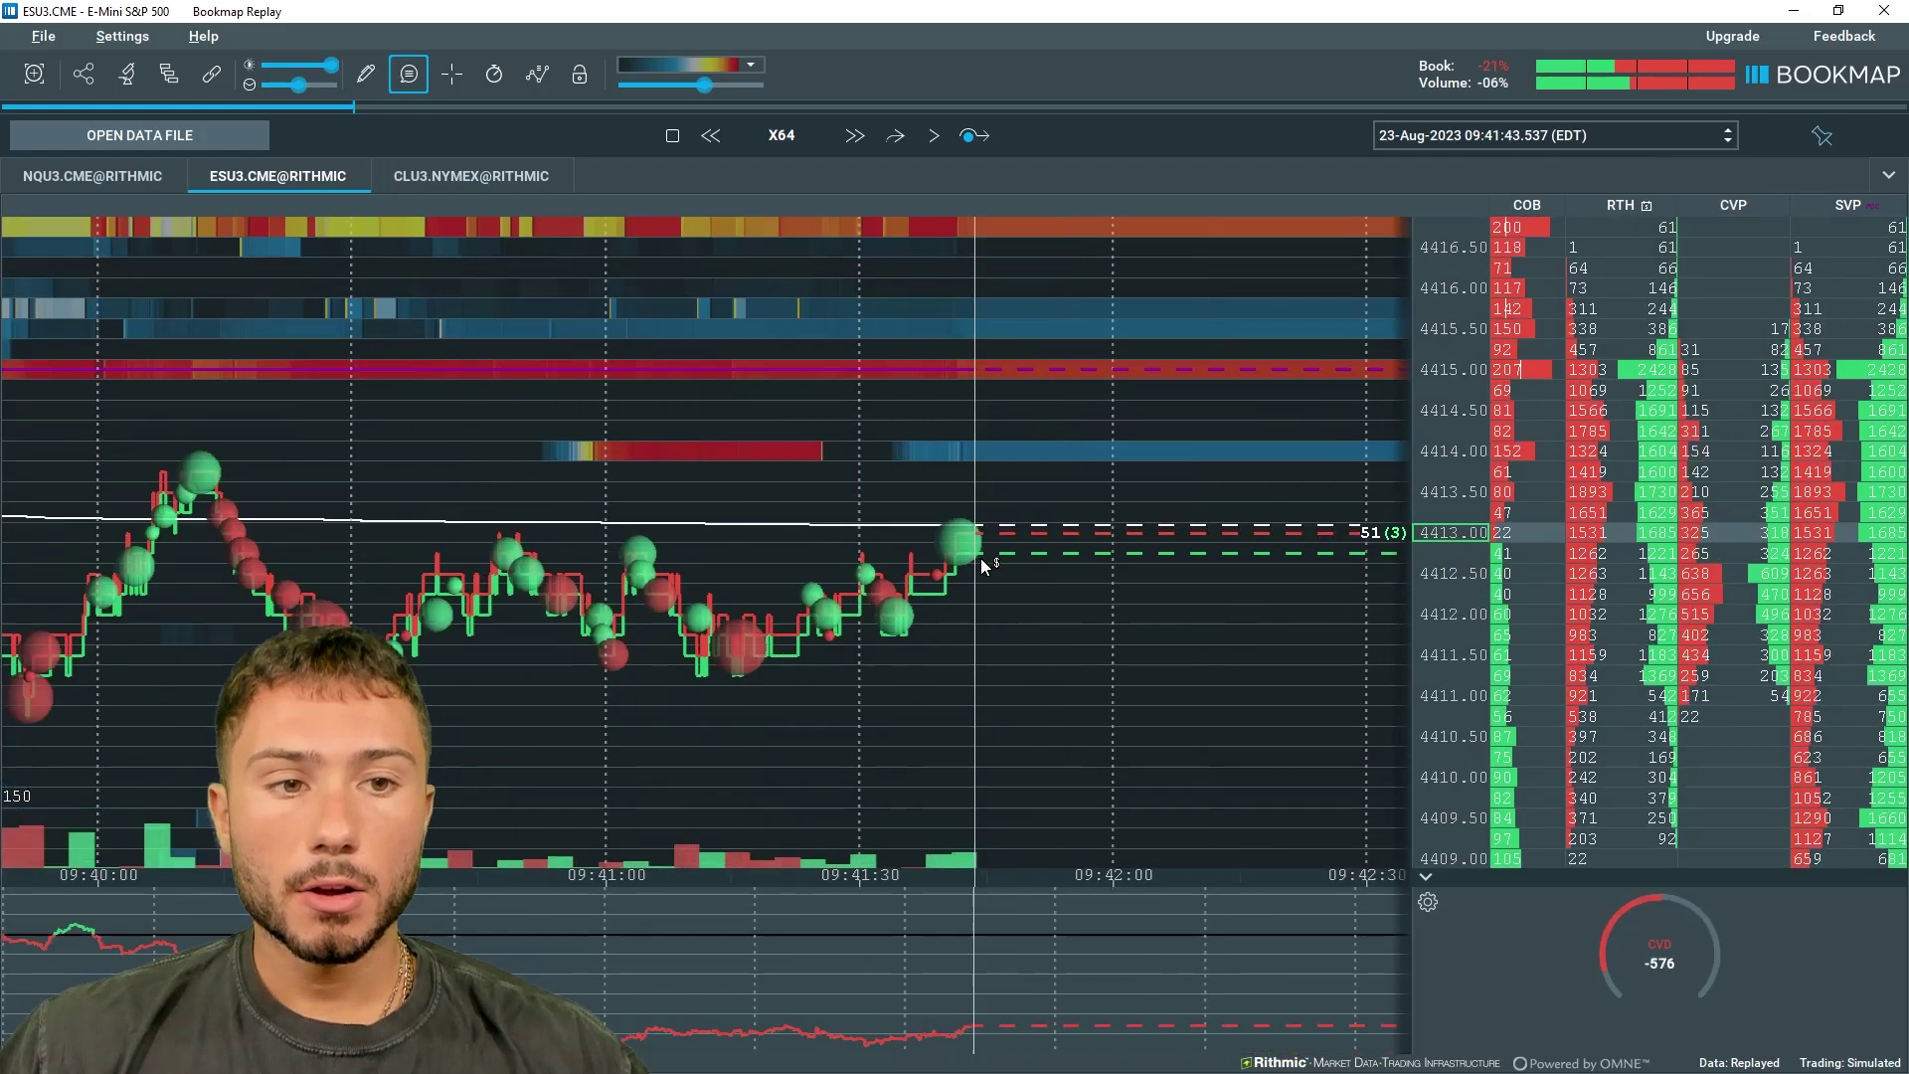
scroll(775, 494, "down", 5)
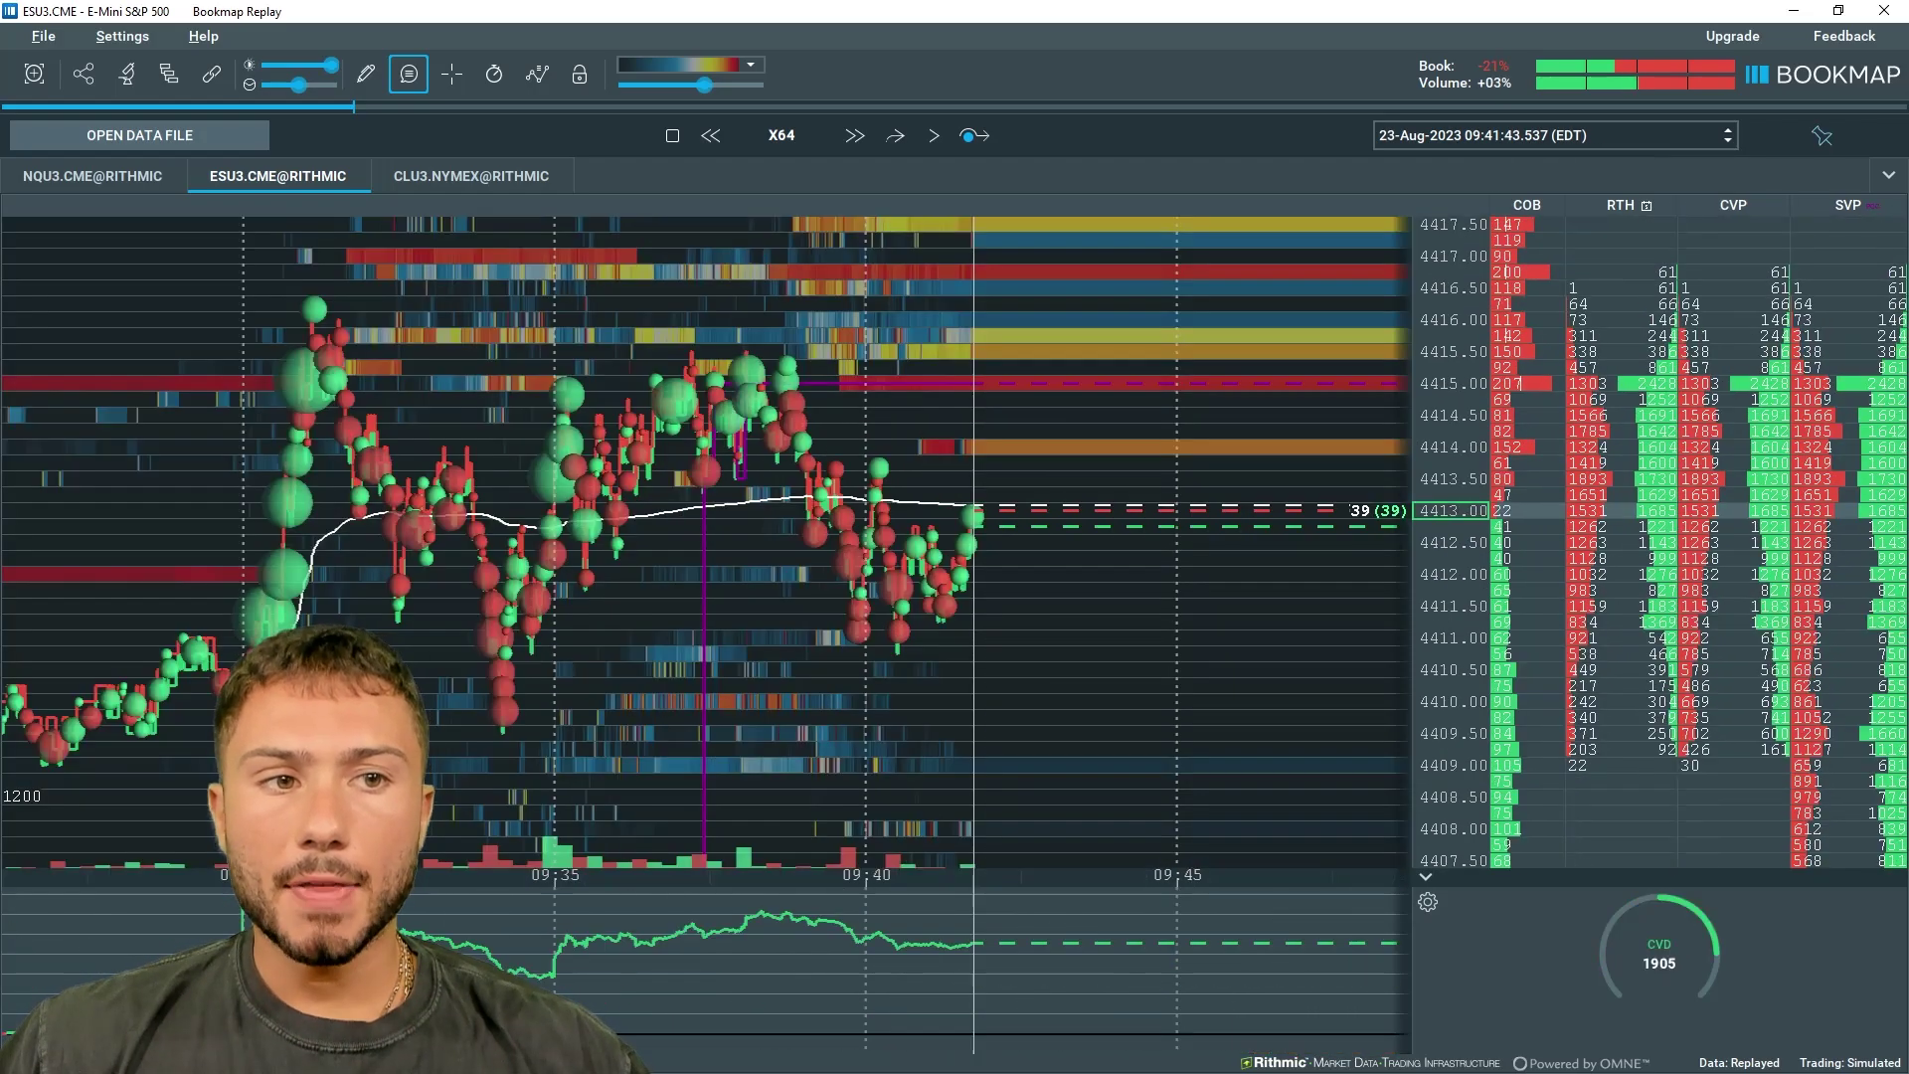
scroll(781, 475, "down", 5)
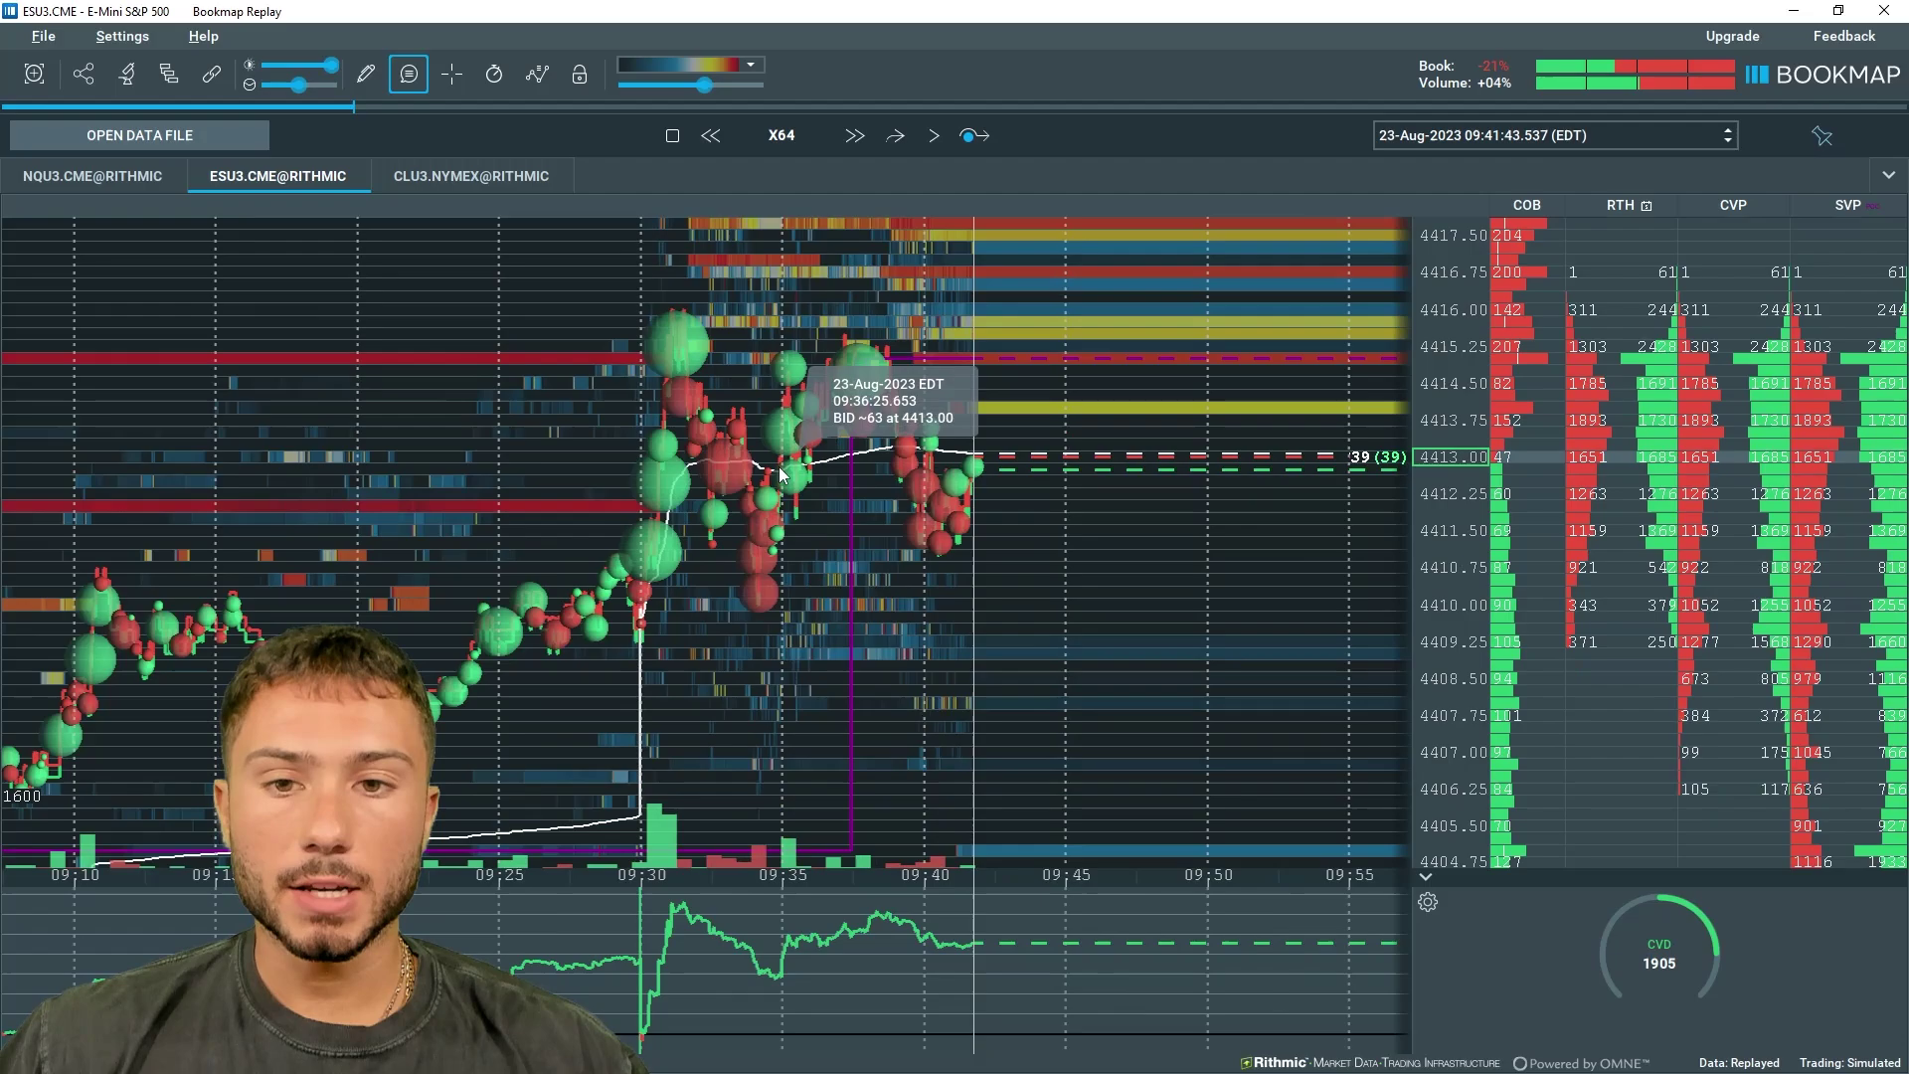
scroll(781, 474, "down", 3)
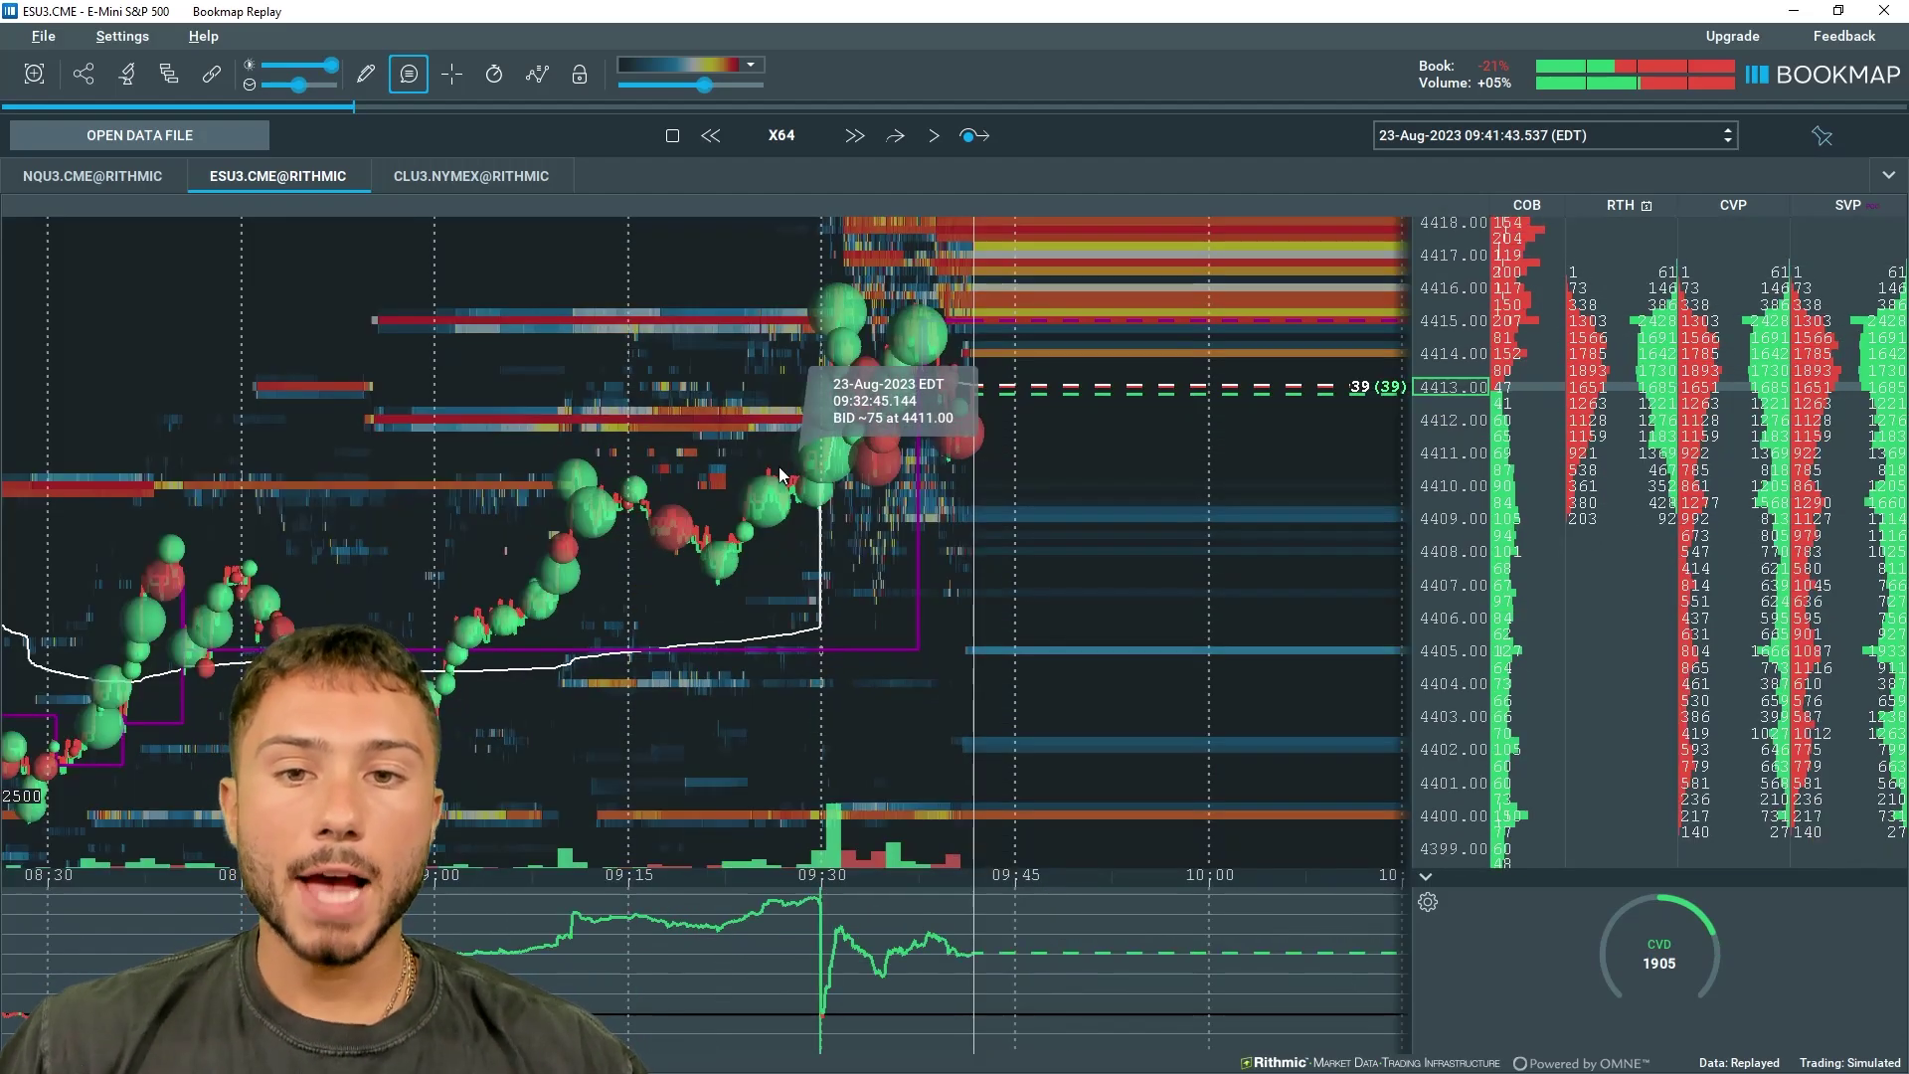
Zoom the heatmap in on the 09:20–09:40 window around the open
scroll(814, 577, "up", 5)
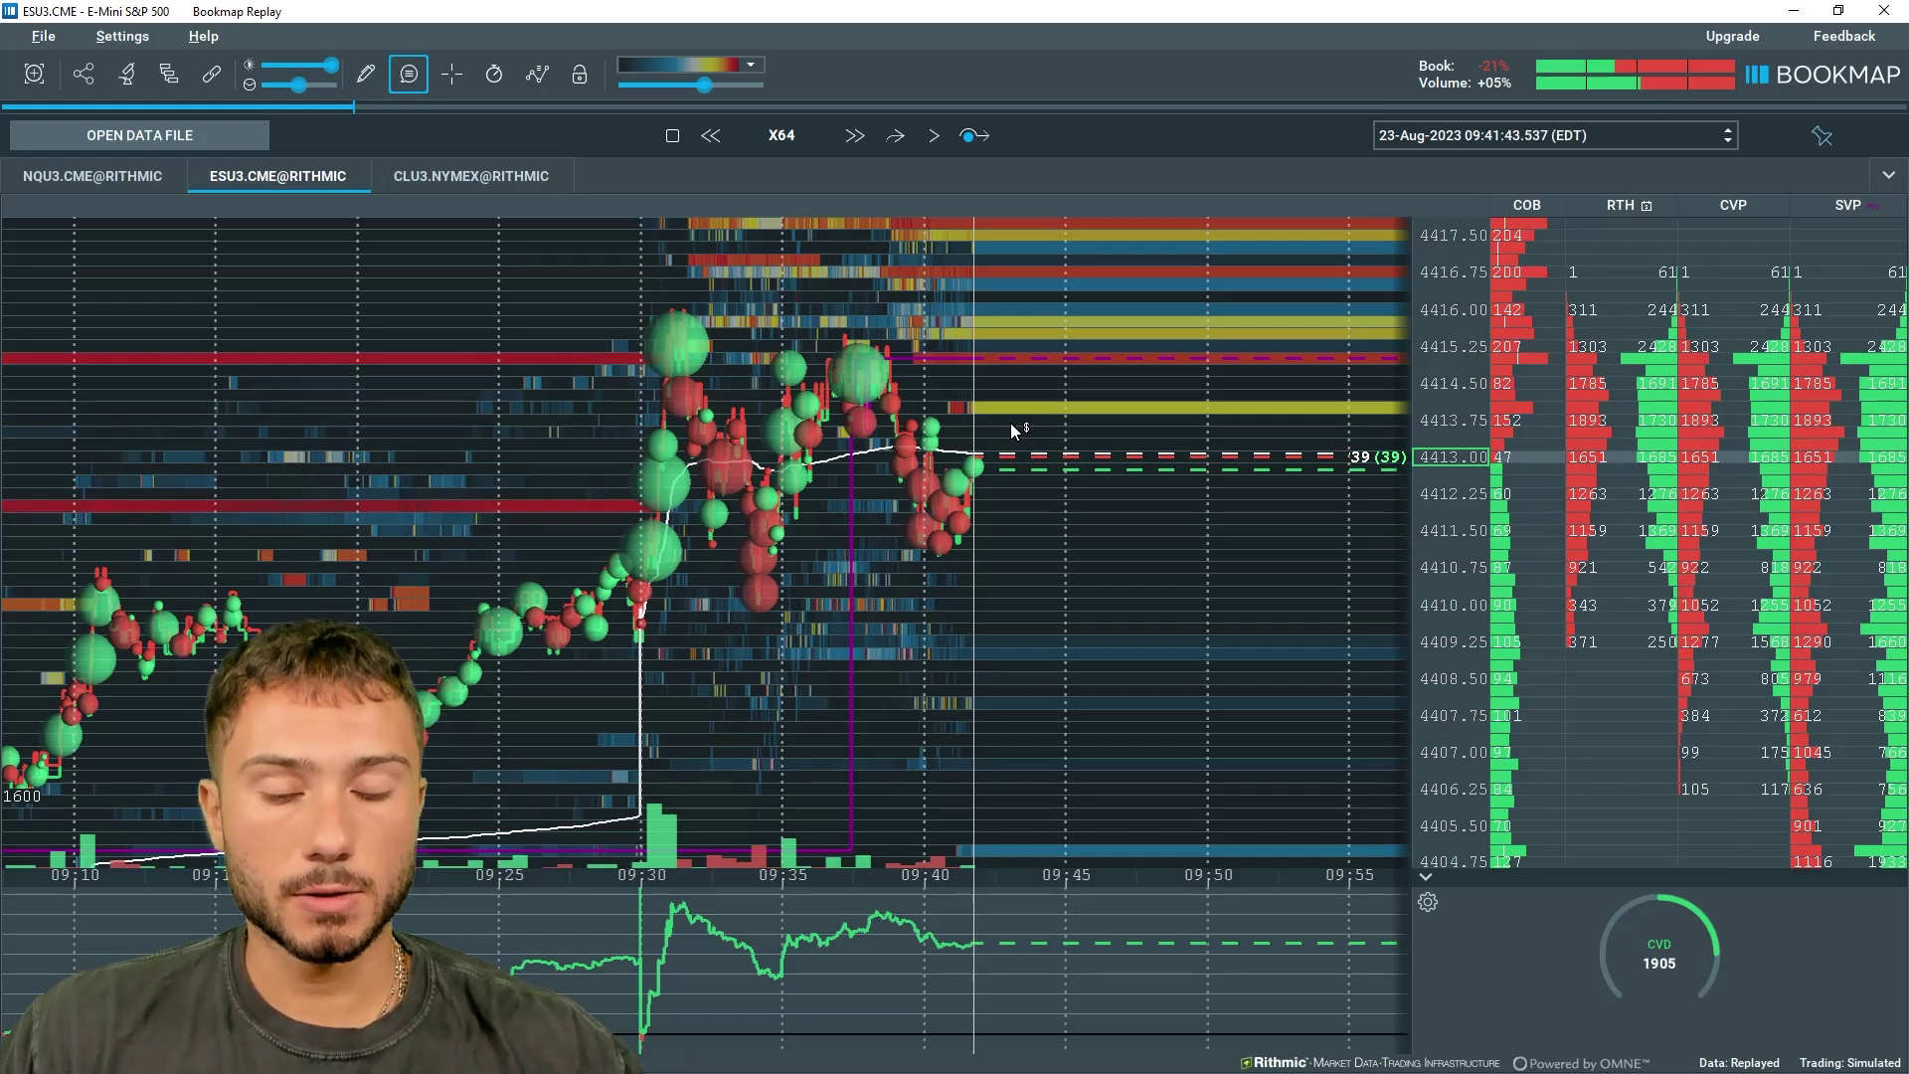
scroll(1011, 422, "up", 3)
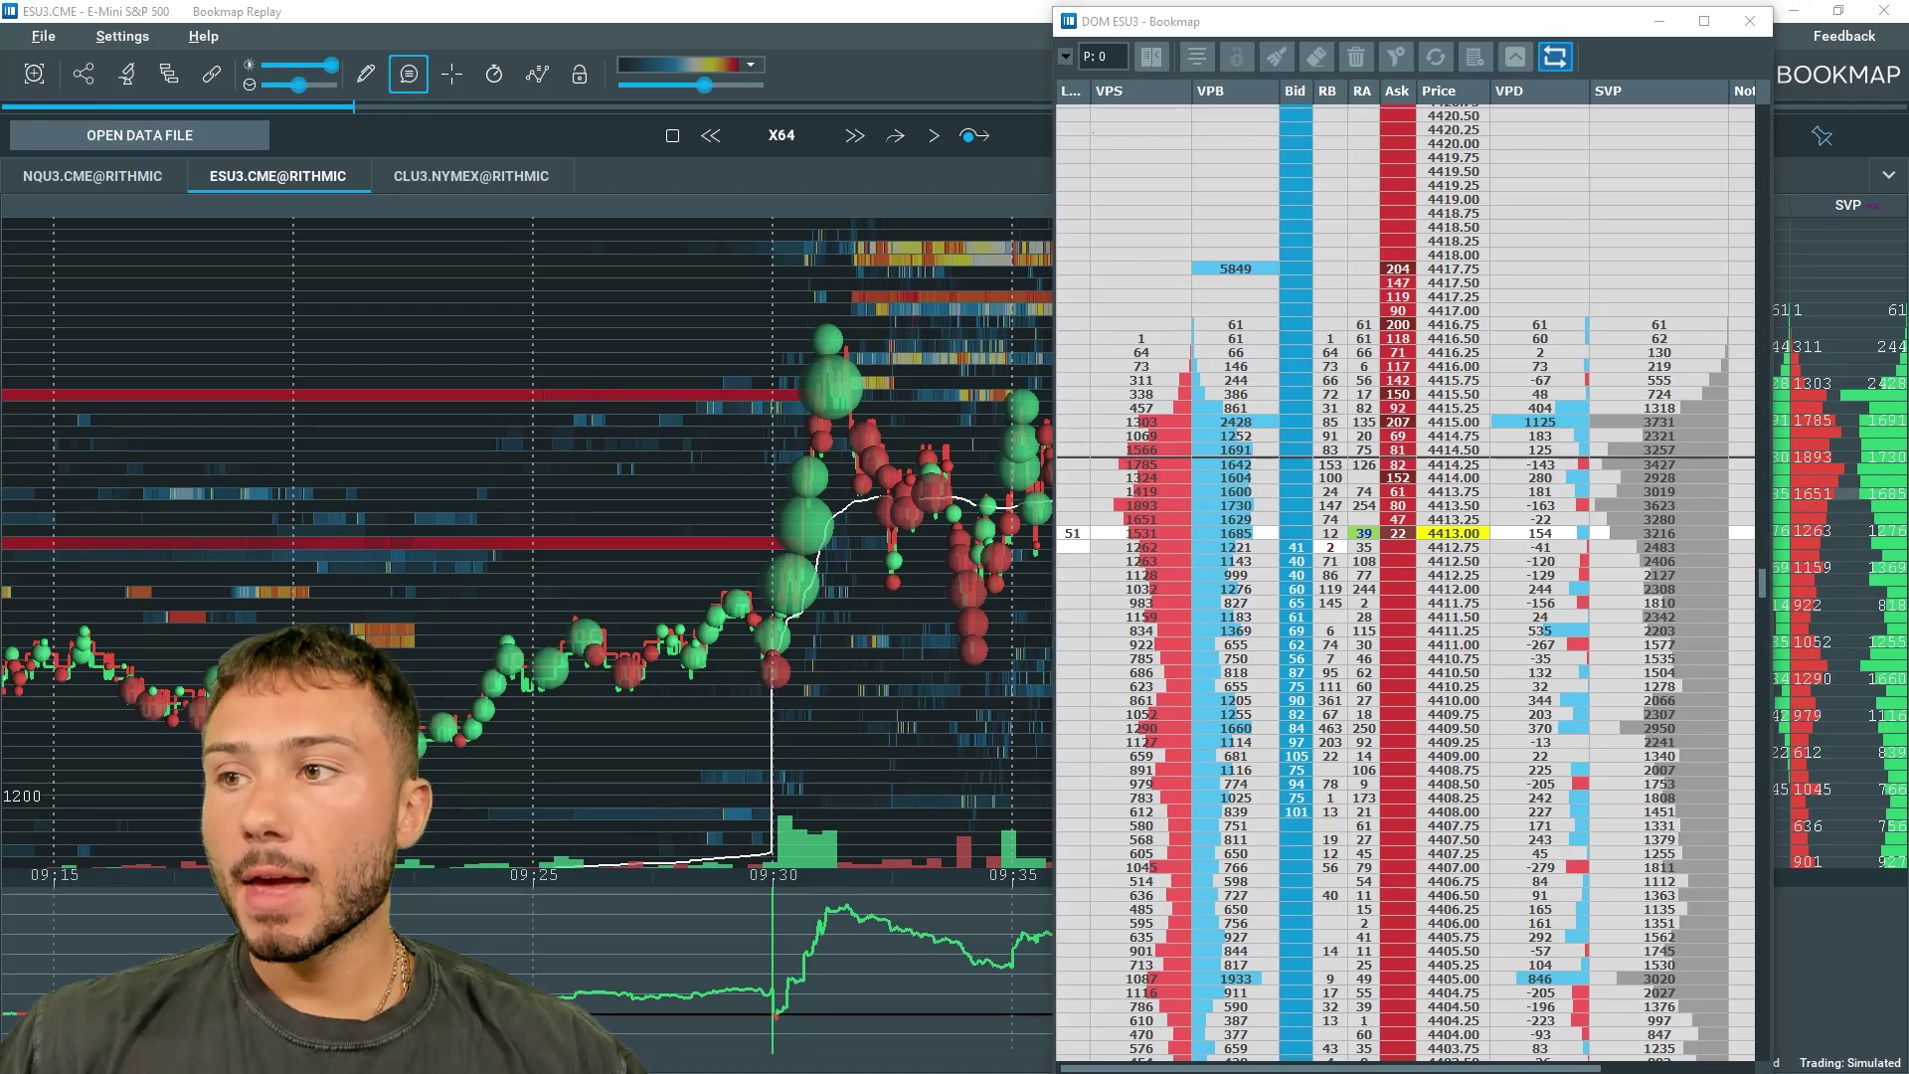
Drag the extra ladder window off the left edge of the screen
left_click_drag(823, 73, 767, 69)
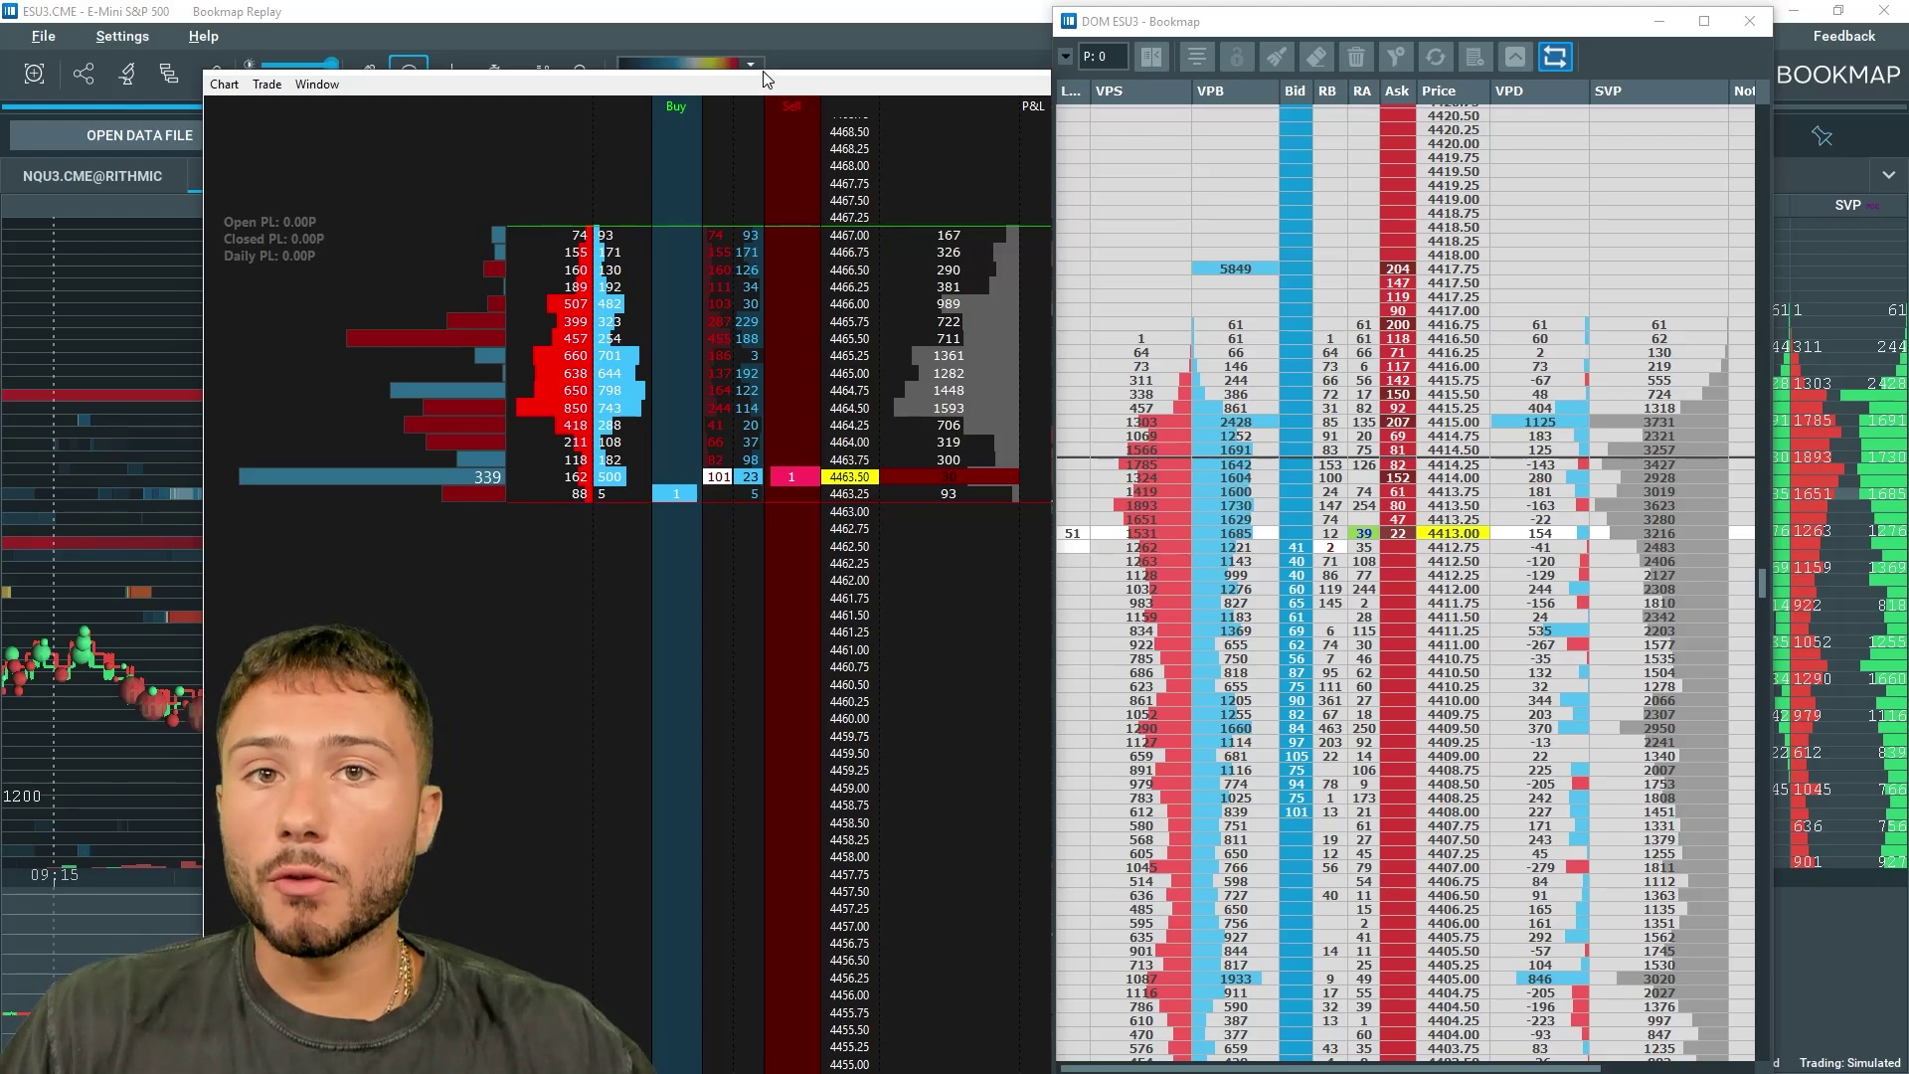
left_click_drag(761, 69, 0, 70)
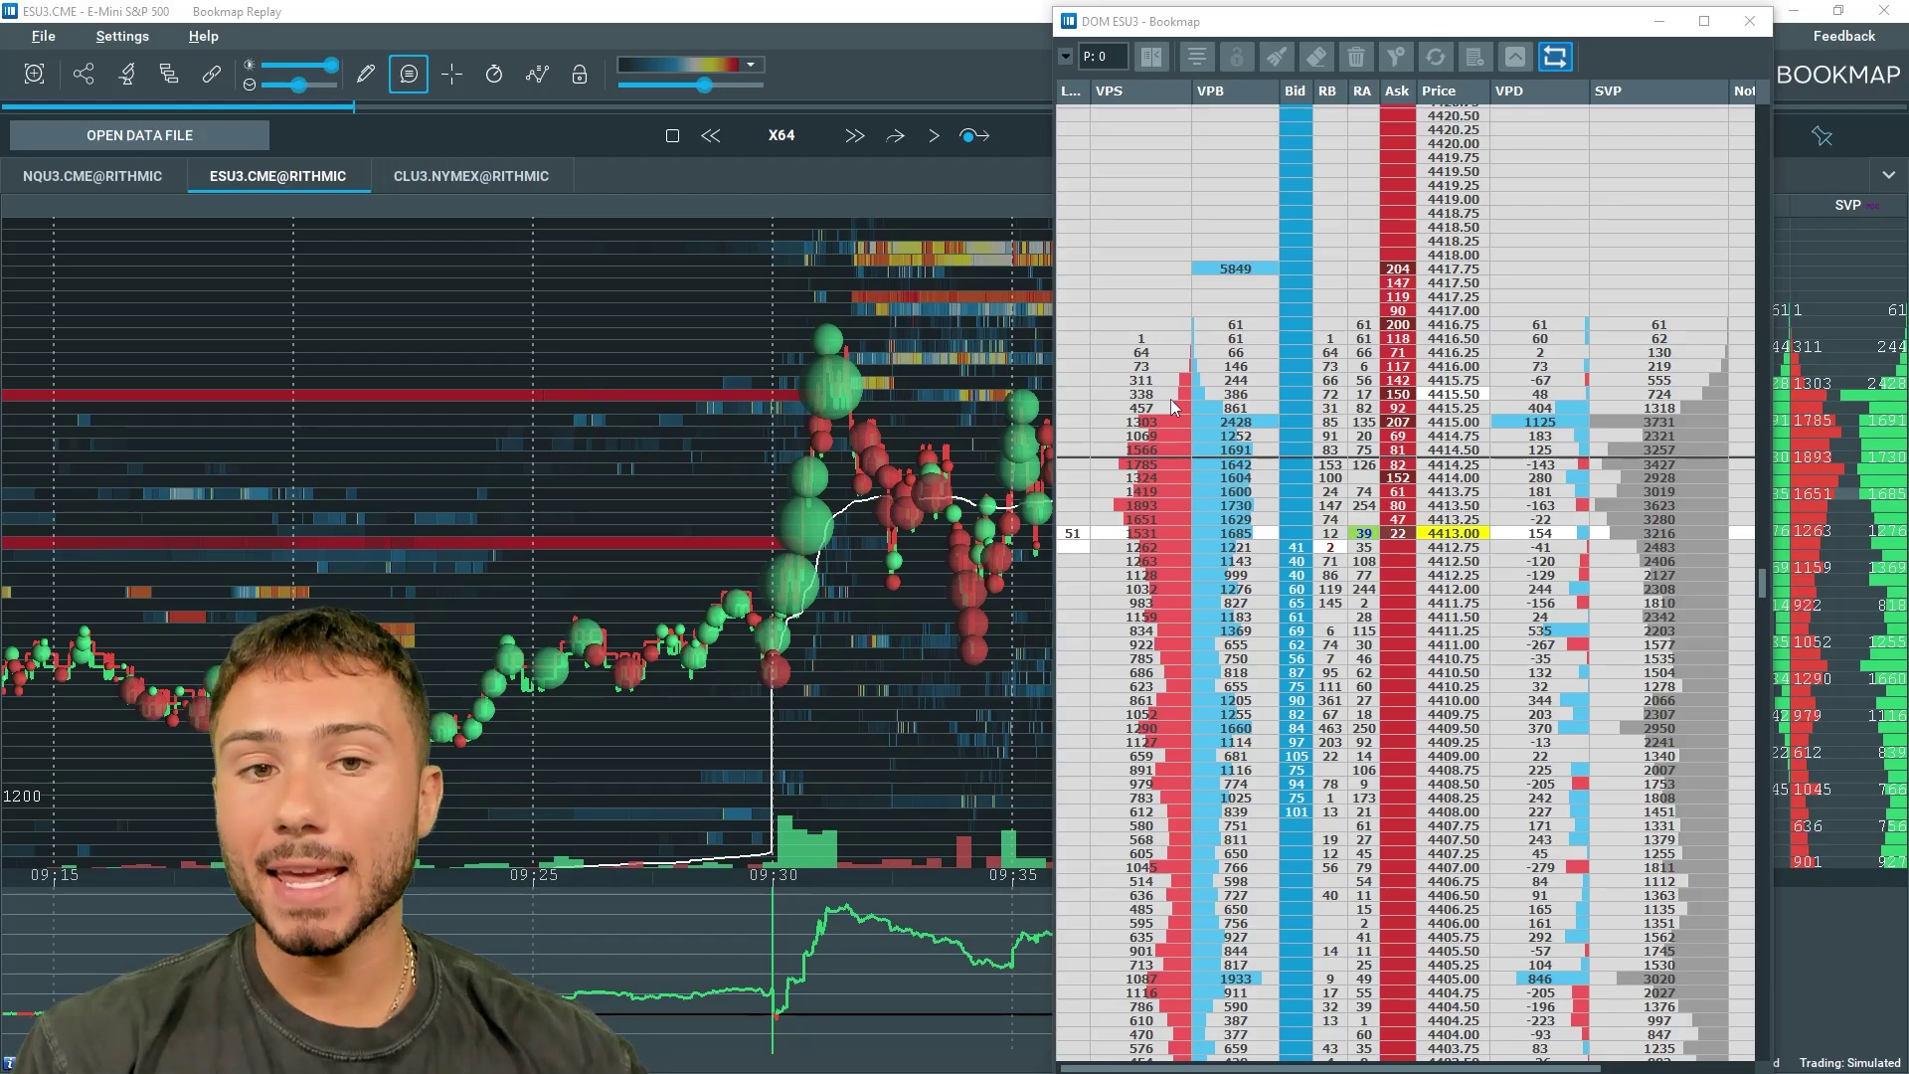
Zoom the heatmap to 09:30:10–09:31:20 and place the ESU3 DOM ladder top-left
left_click(755, 517)
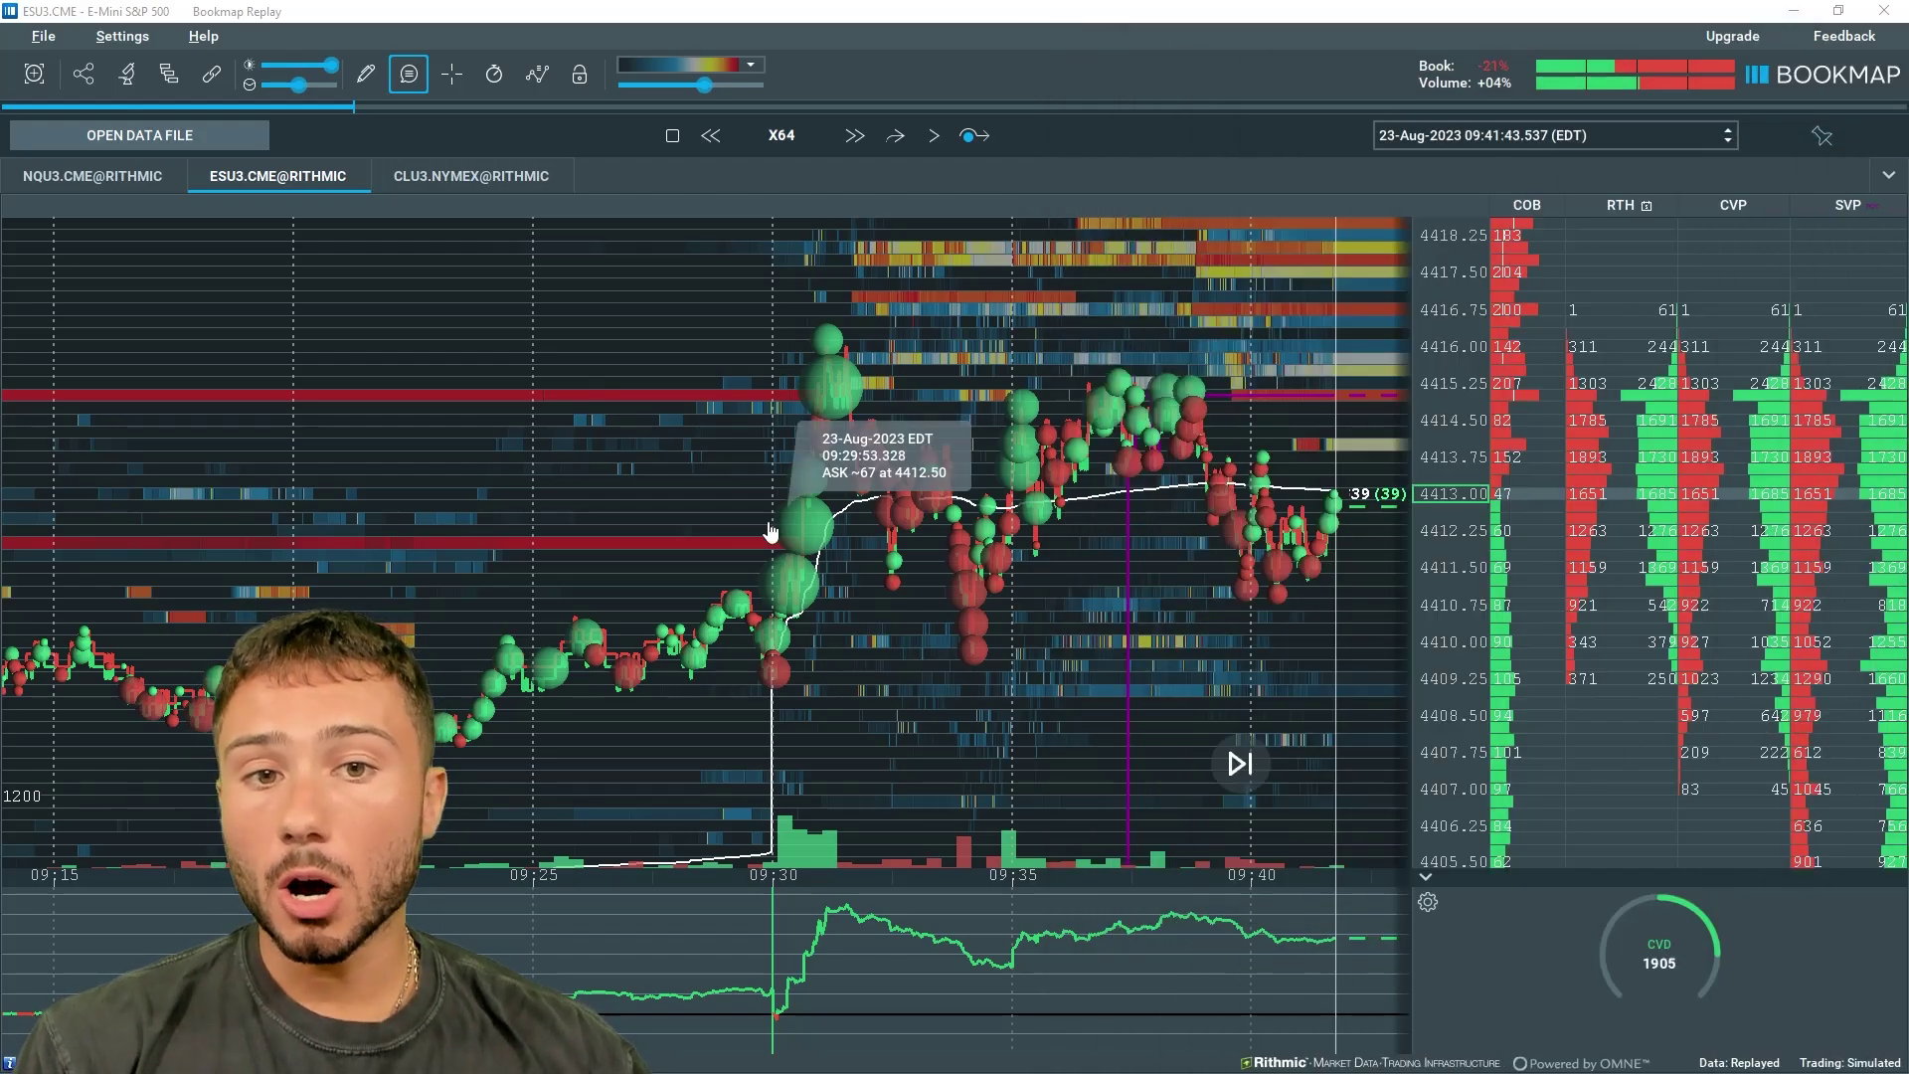
scroll(775, 477, "up", 3)
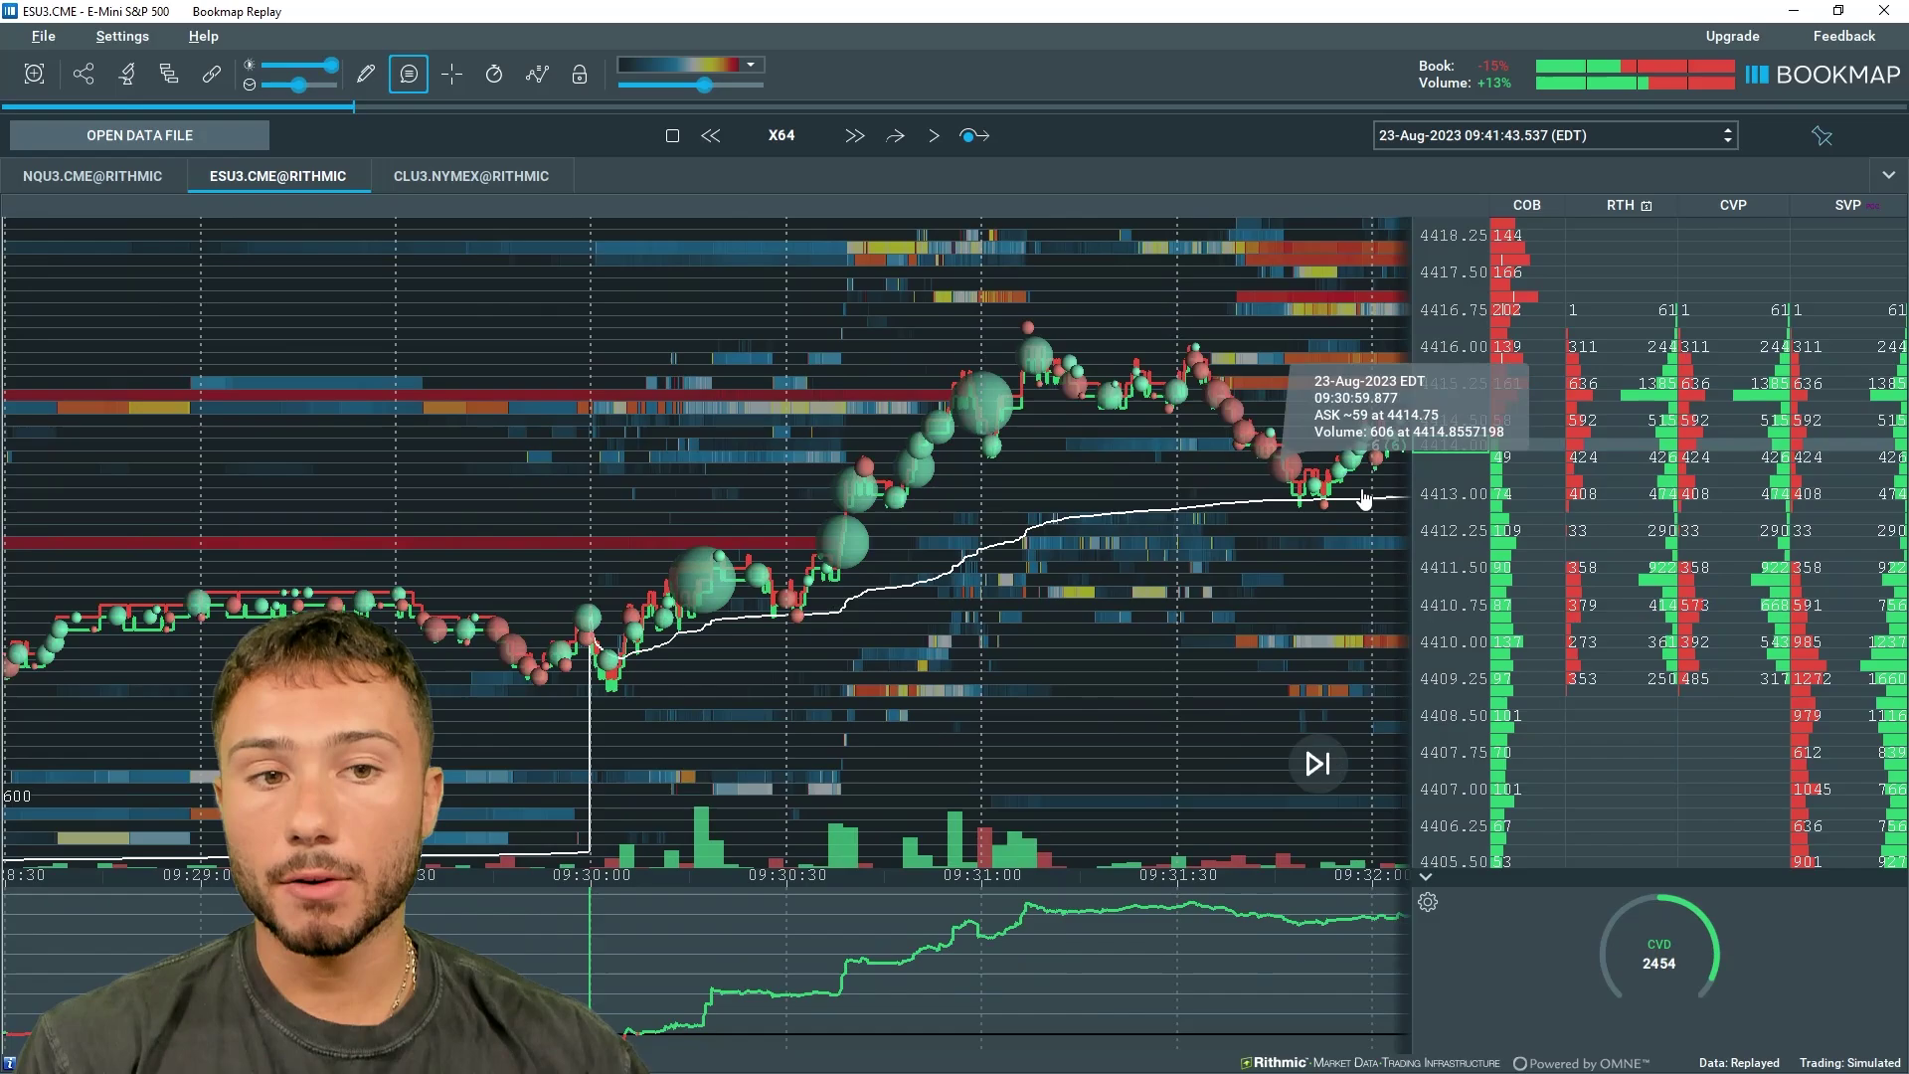
scroll(1469, 360, "up", 2)
scroll(1001, 503, "up", 2)
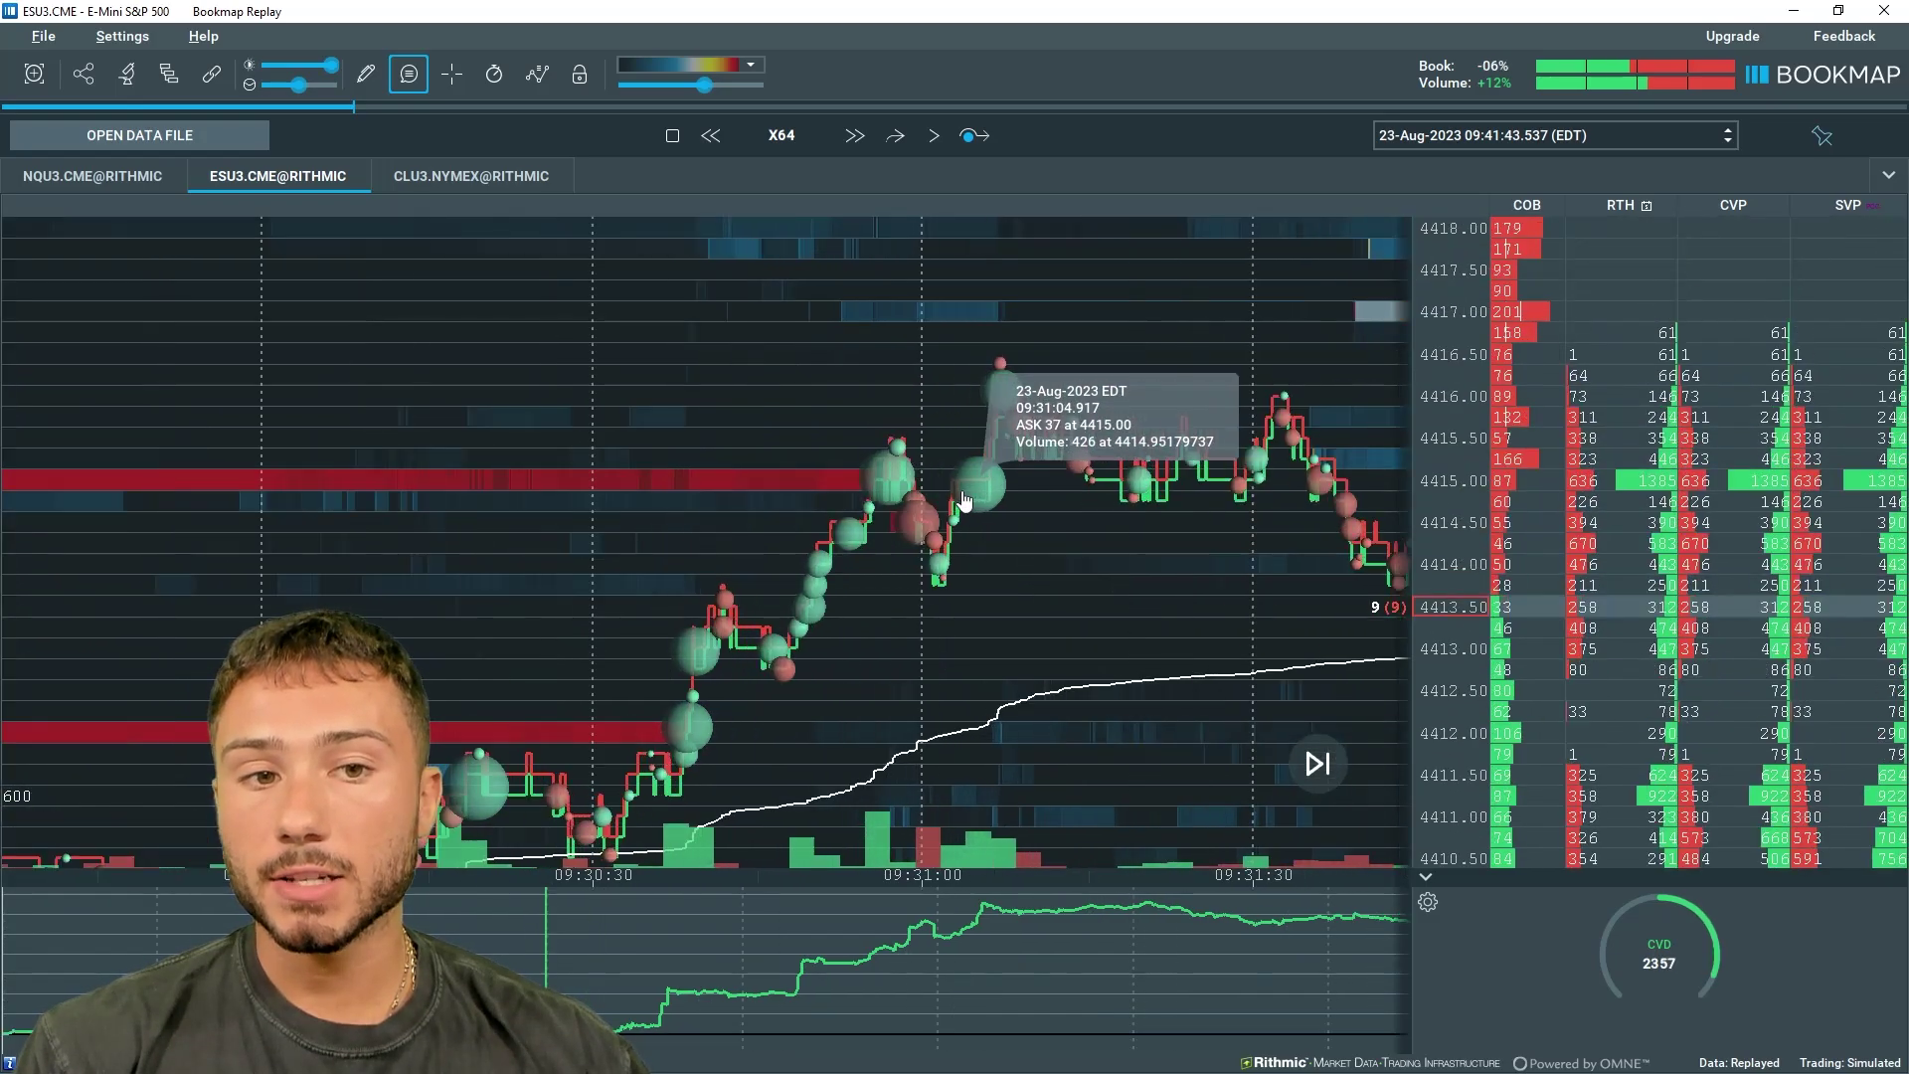
scroll(1462, 437, "up", 2)
scroll(1462, 437, "up", 2)
scroll(822, 477, "up", 2)
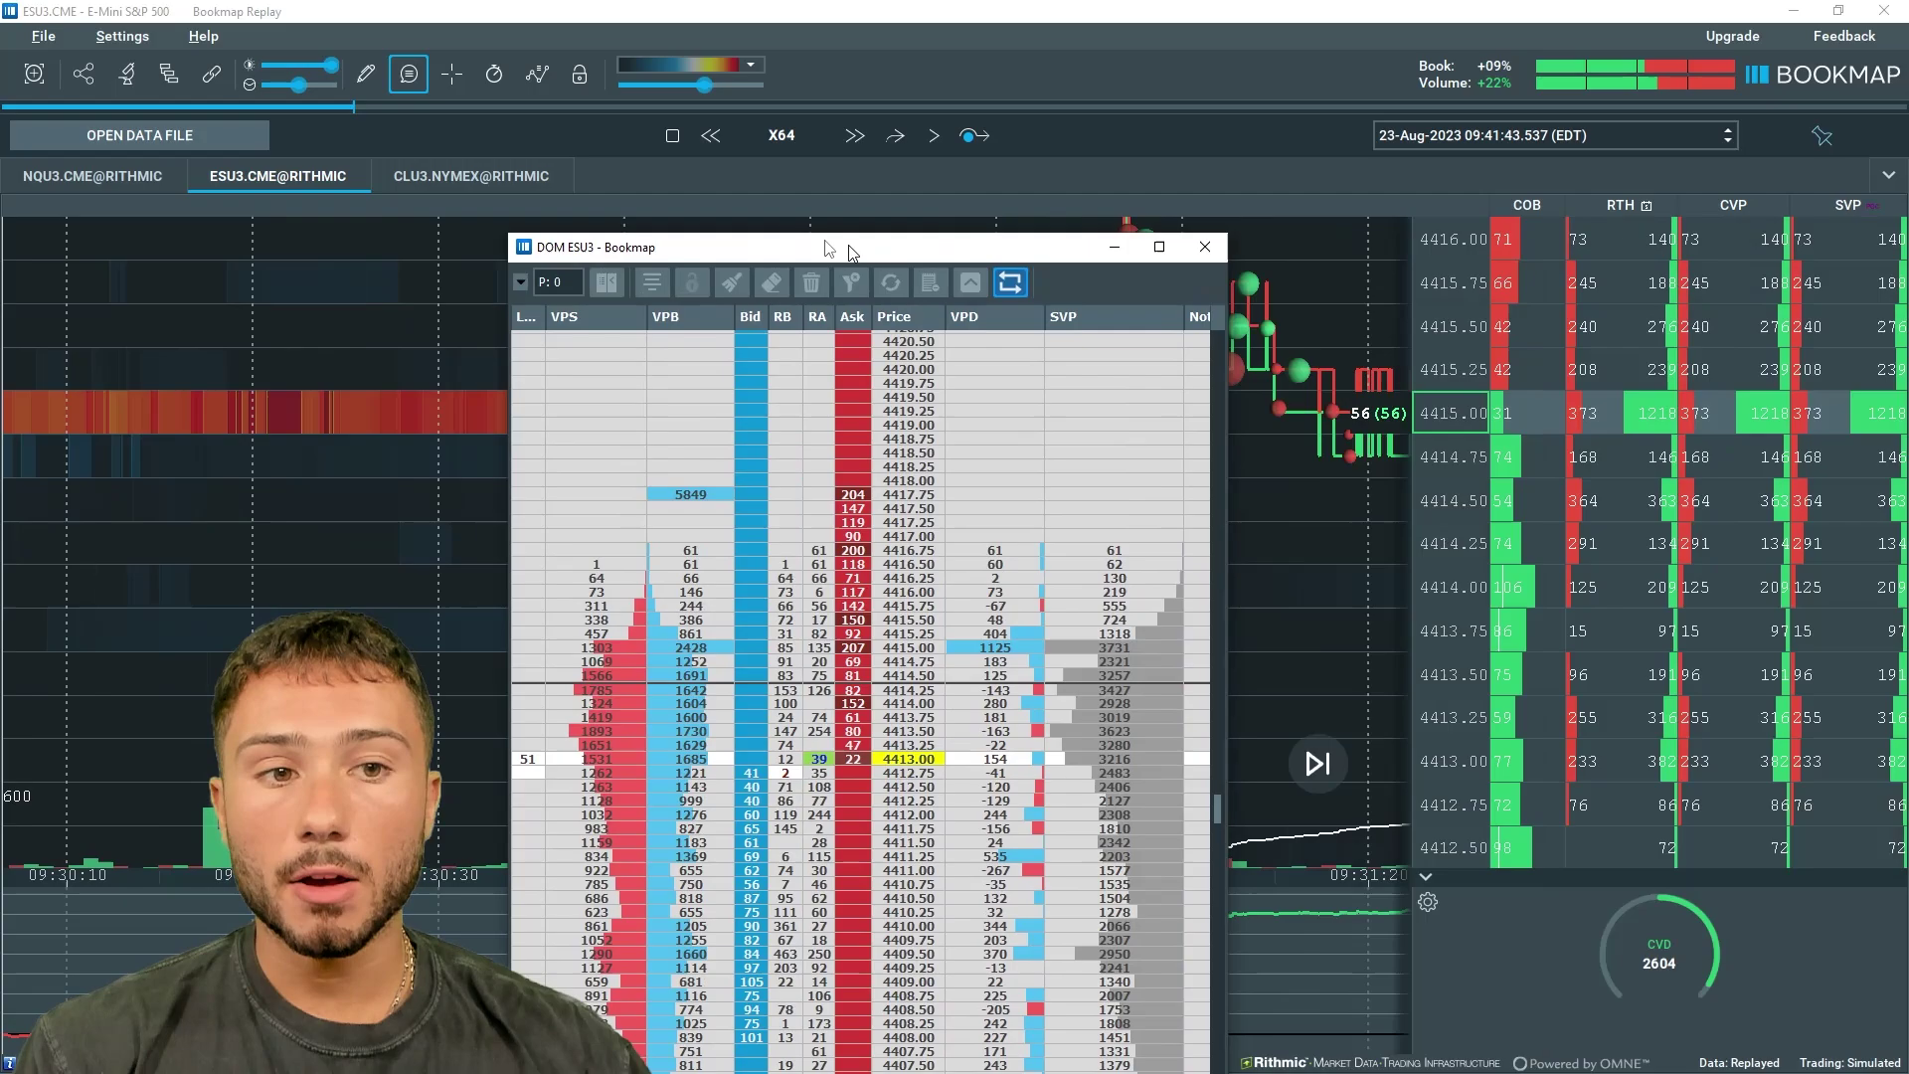
left_click_drag(847, 243, 676, 128)
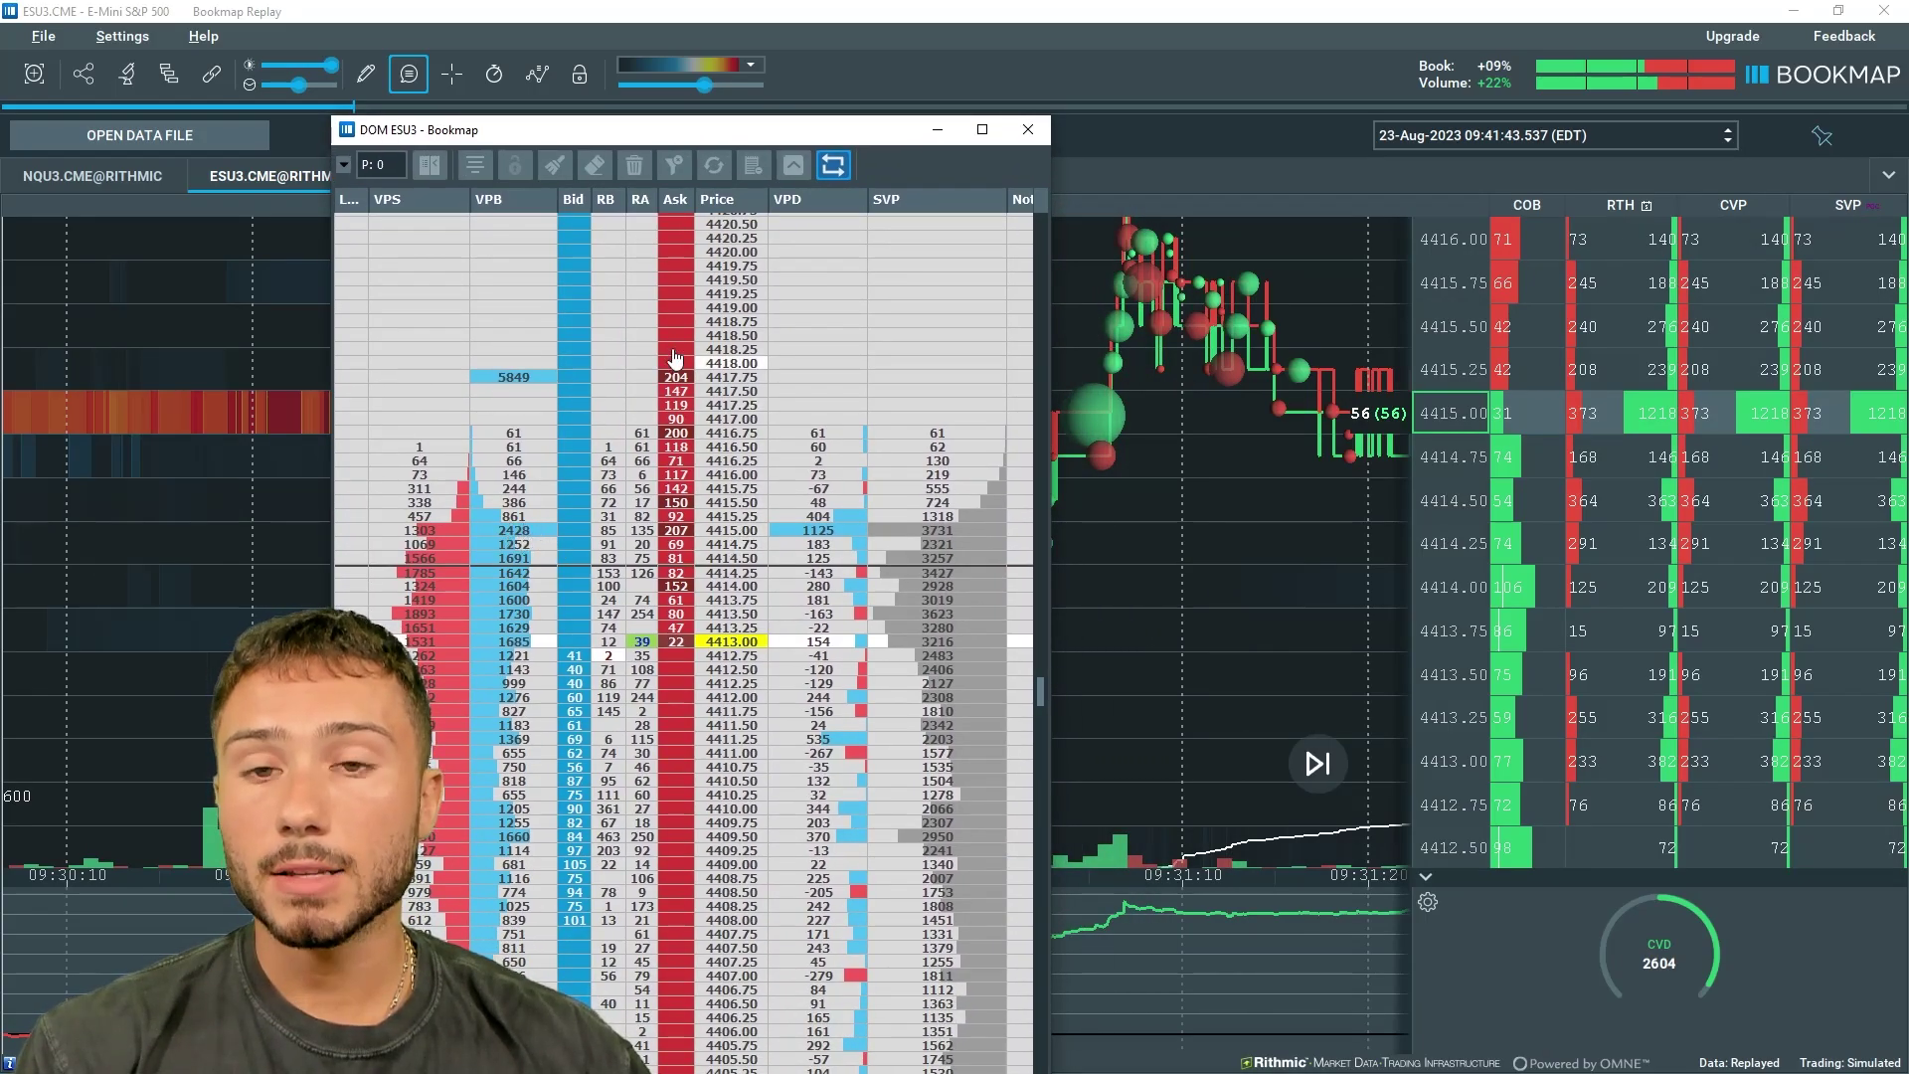
Drag the ESU3 DOM ladder up and right in stages toward mid-screen
left_click_drag(745, 137, 949, 66)
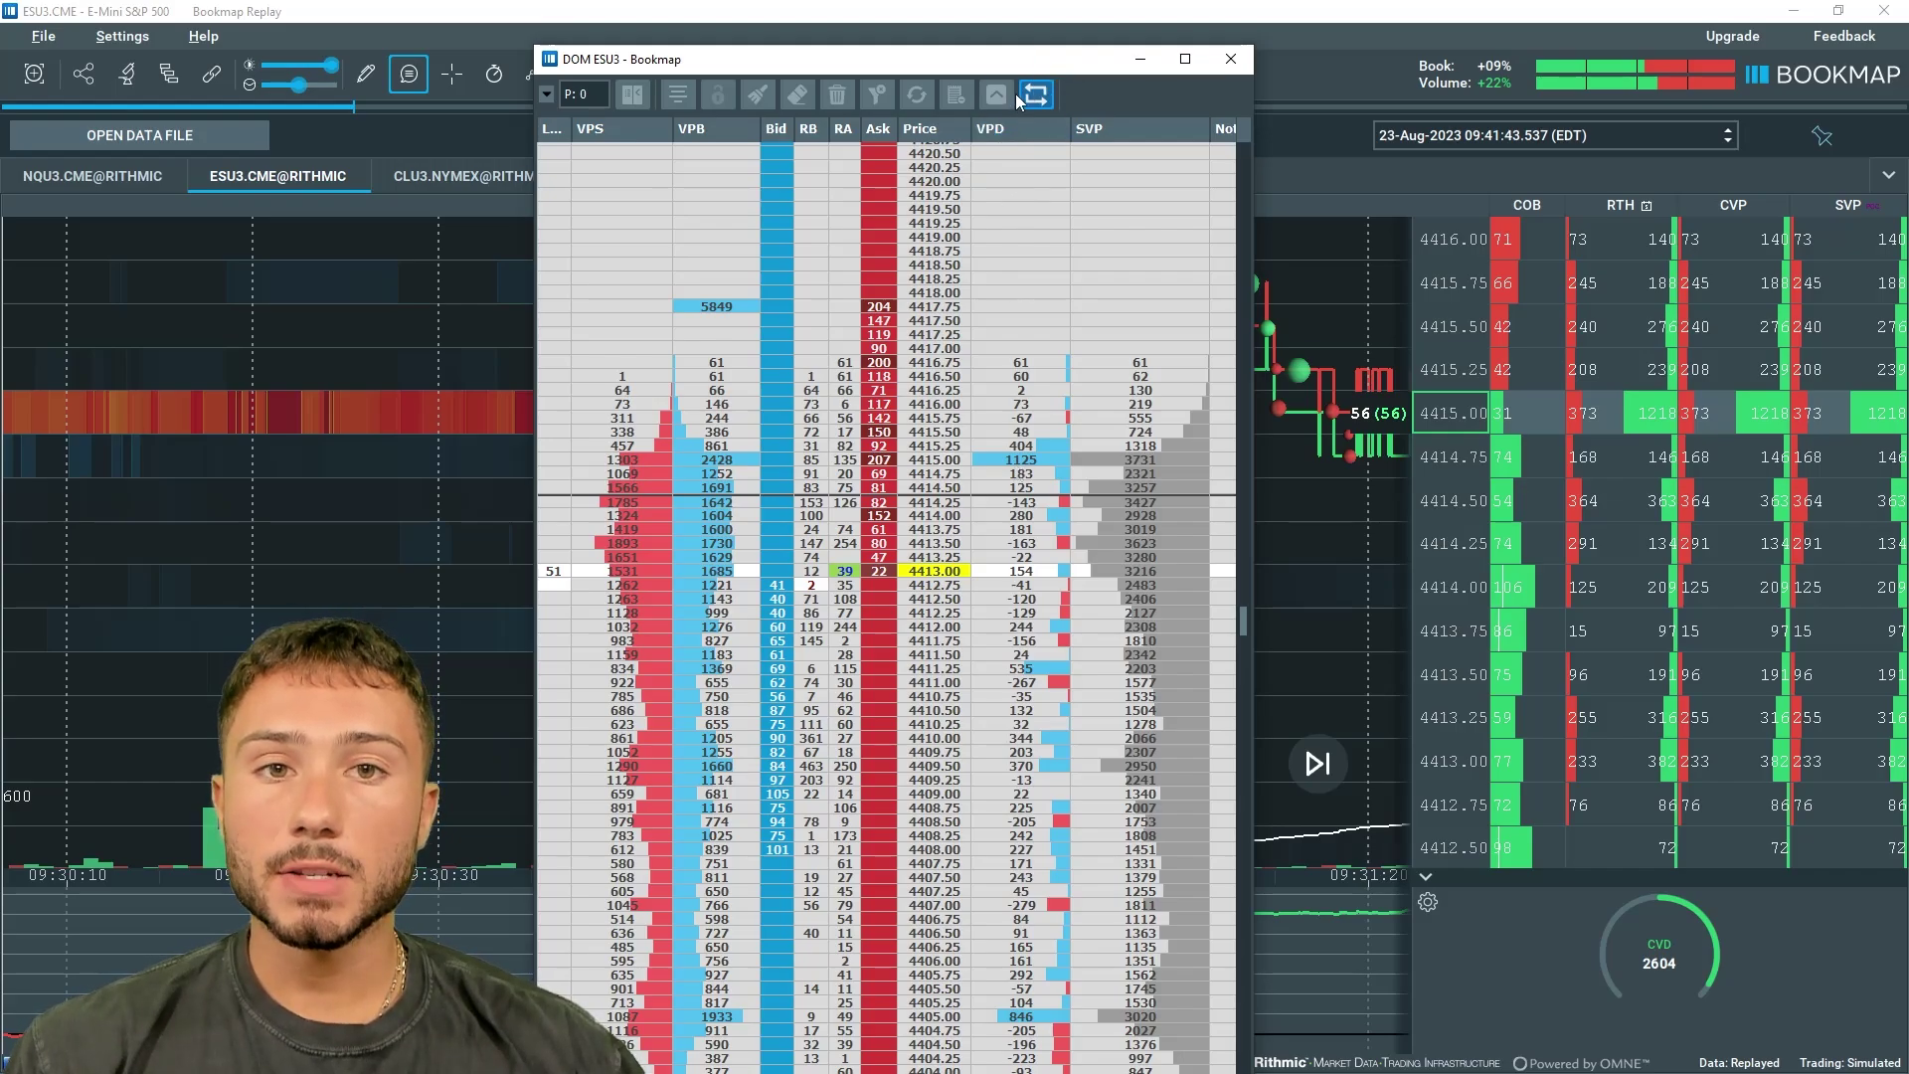
left_click_drag(1011, 137, 1091, 105)
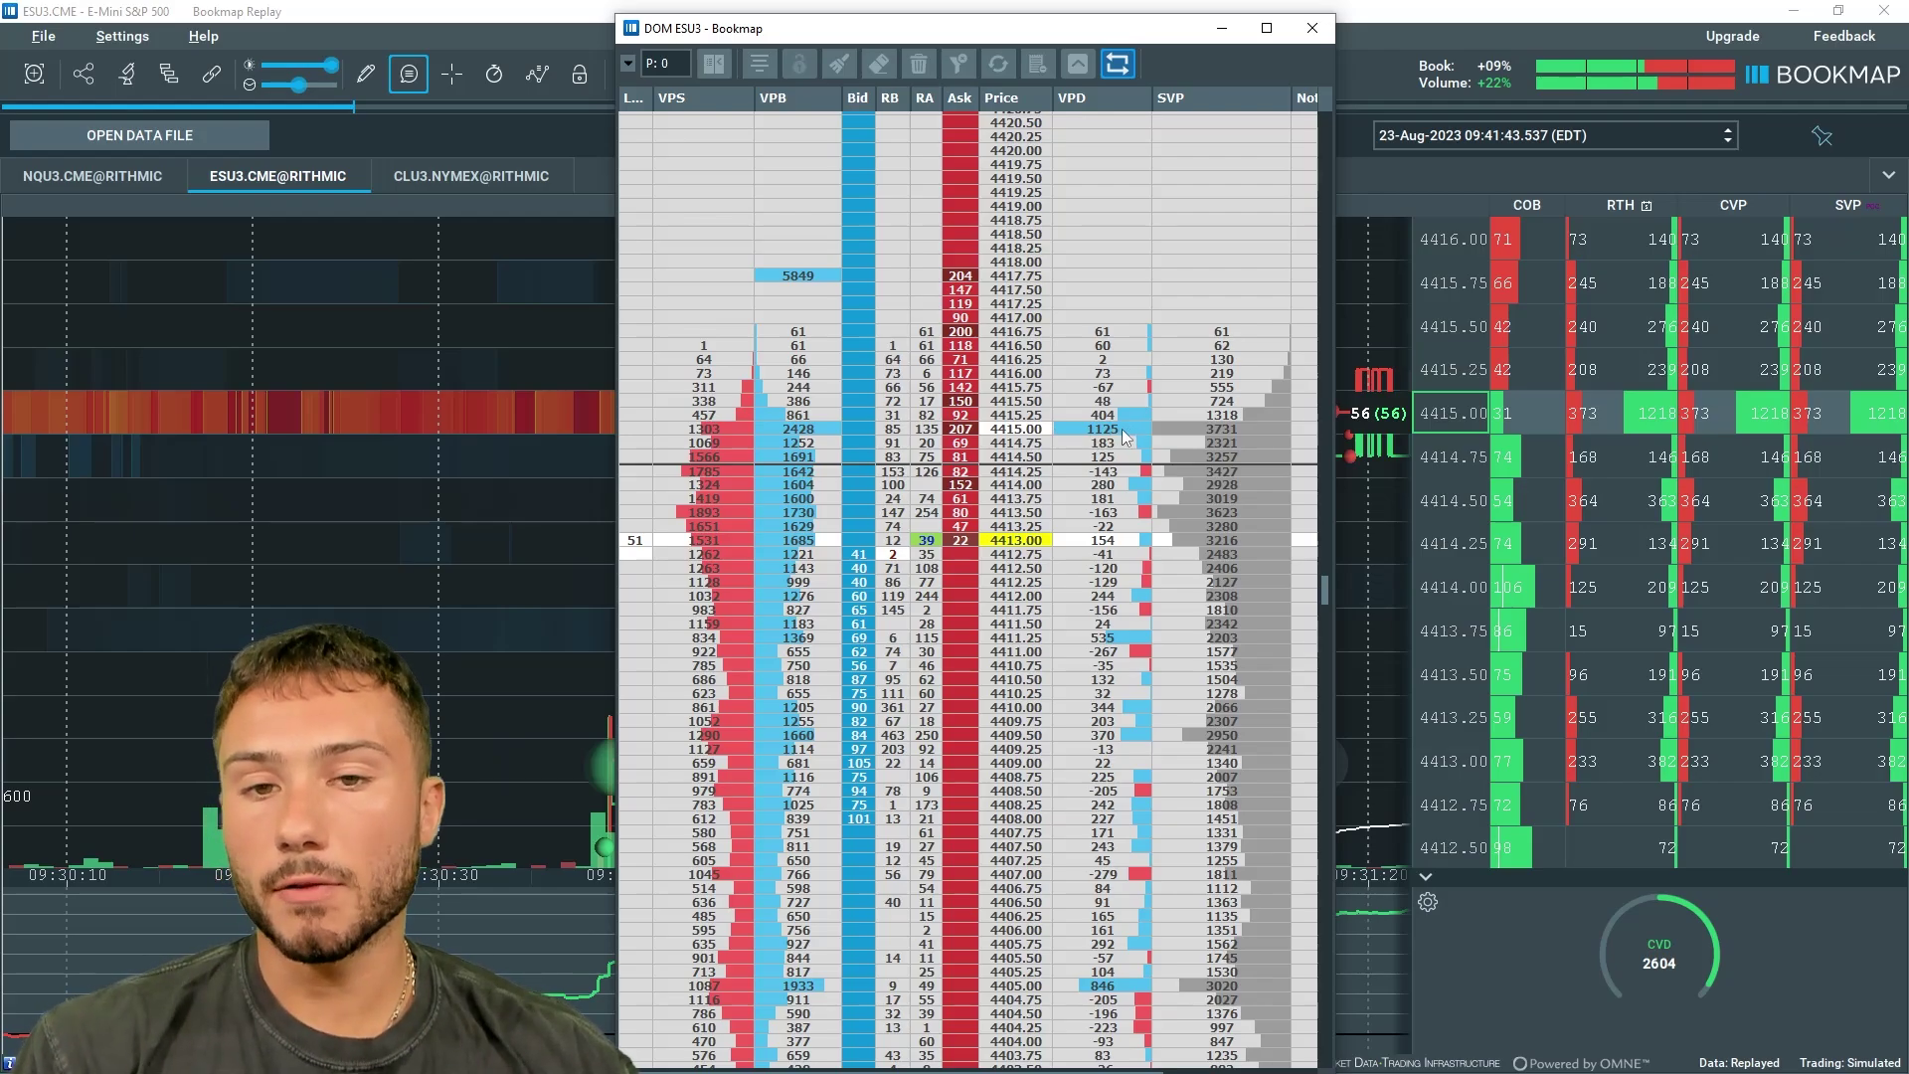
left_click_drag(895, 28, 980, 24)
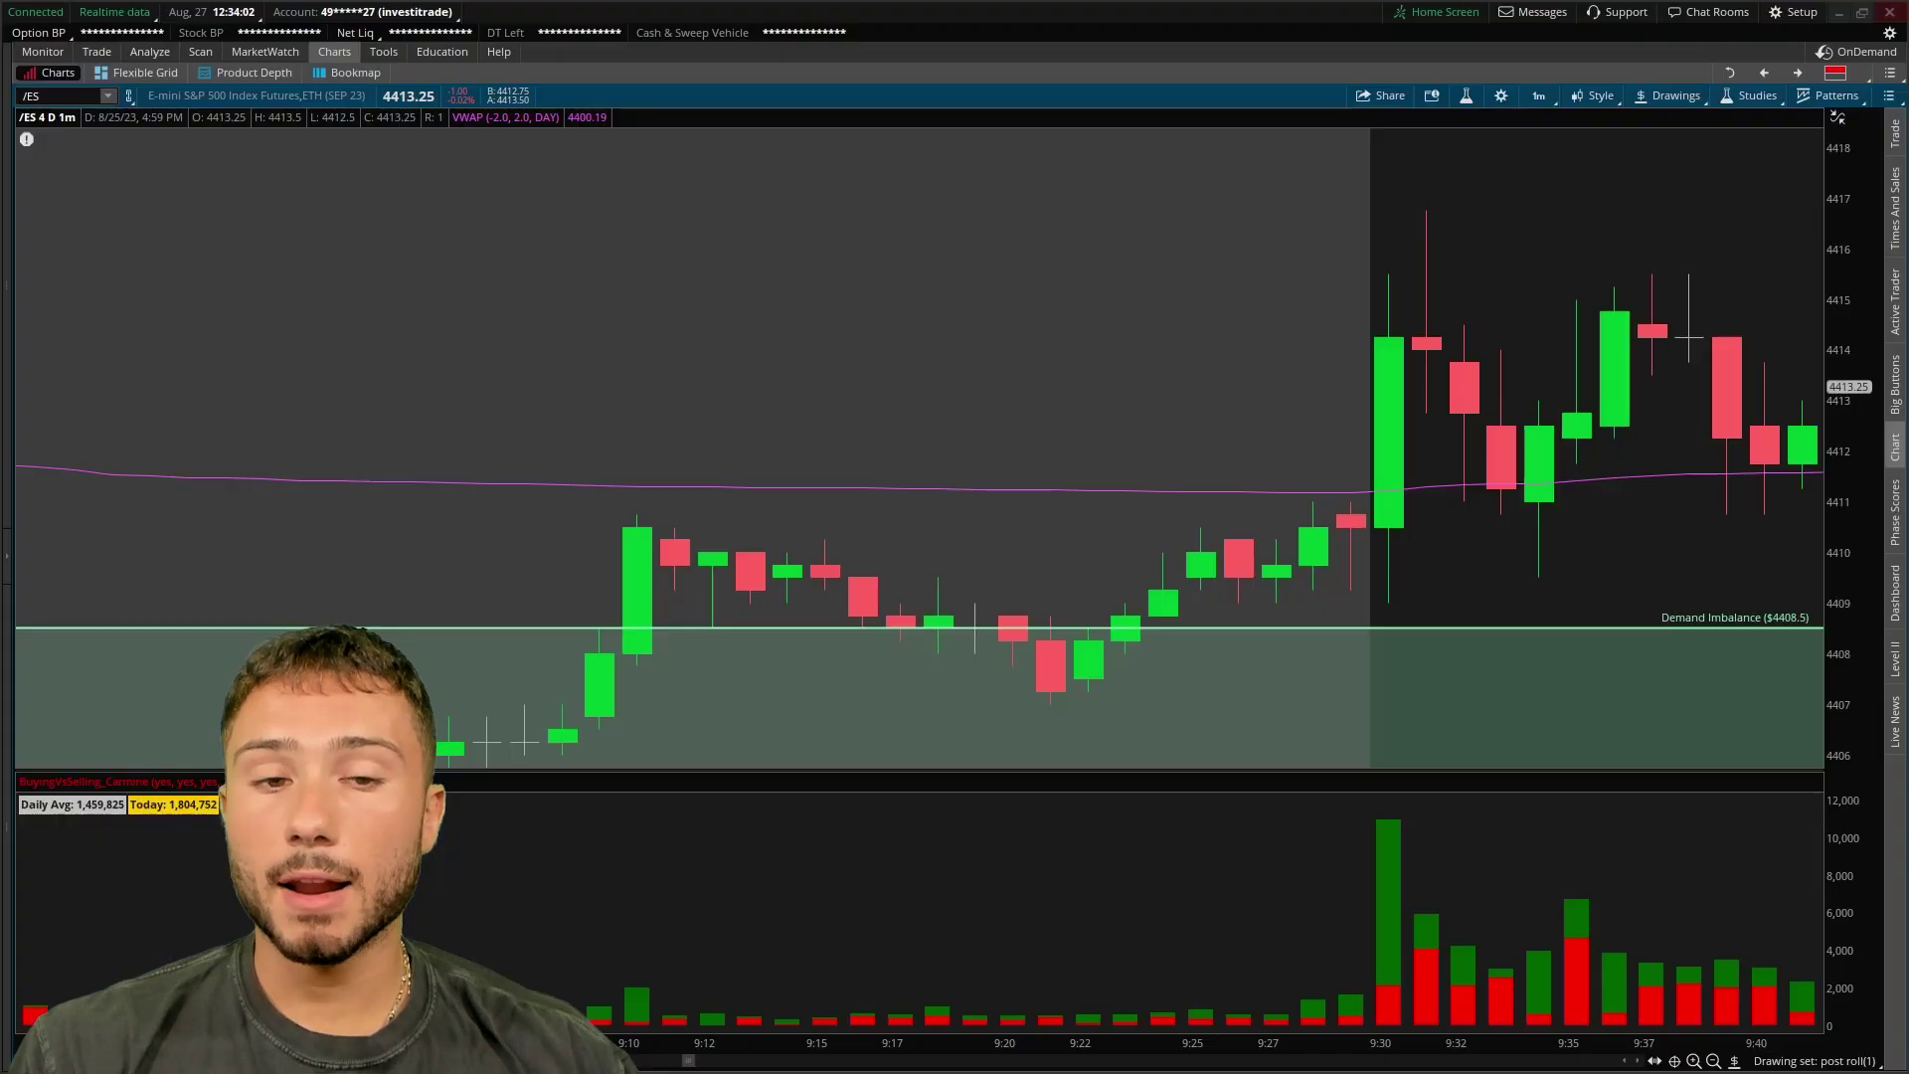
Show the thinkorswim Level II book, then bring Bookmap's ESU3 DOM ladder in front
left_click(1898, 668)
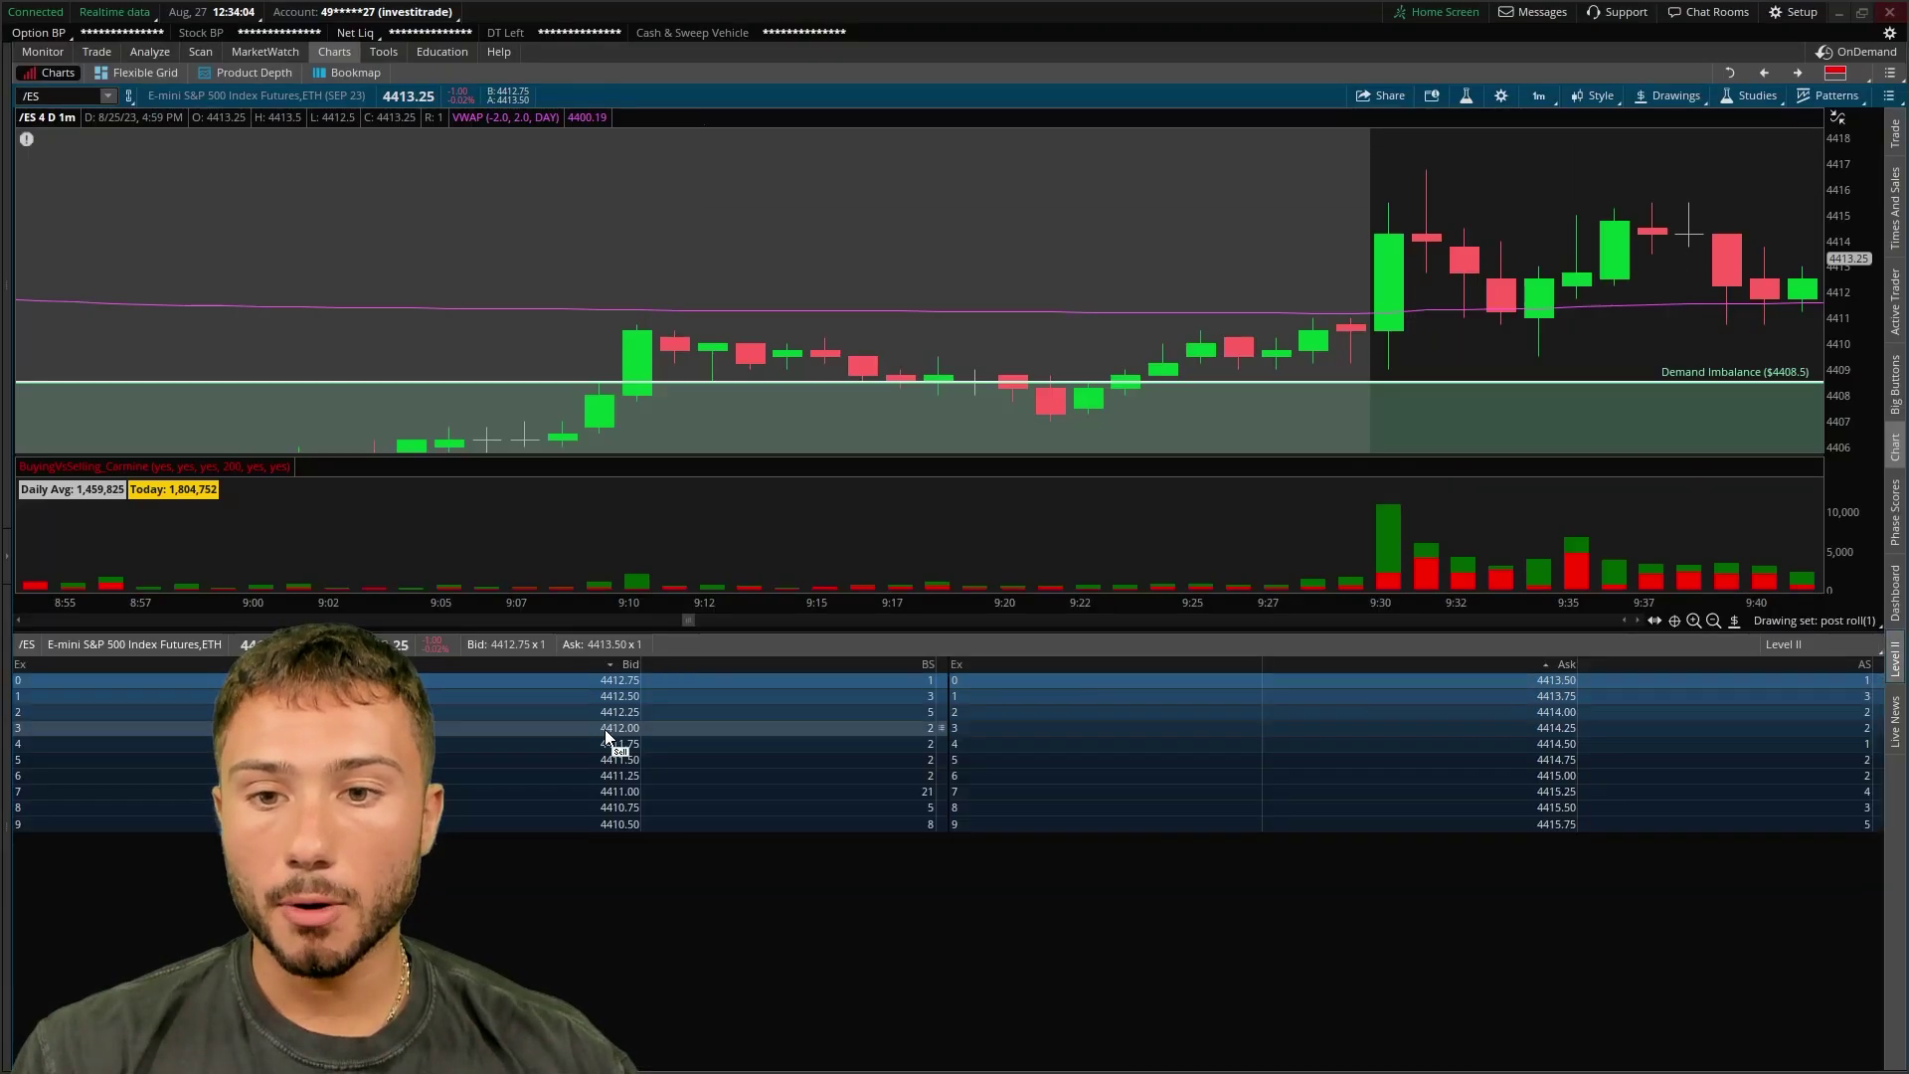
key("alt+Tab")
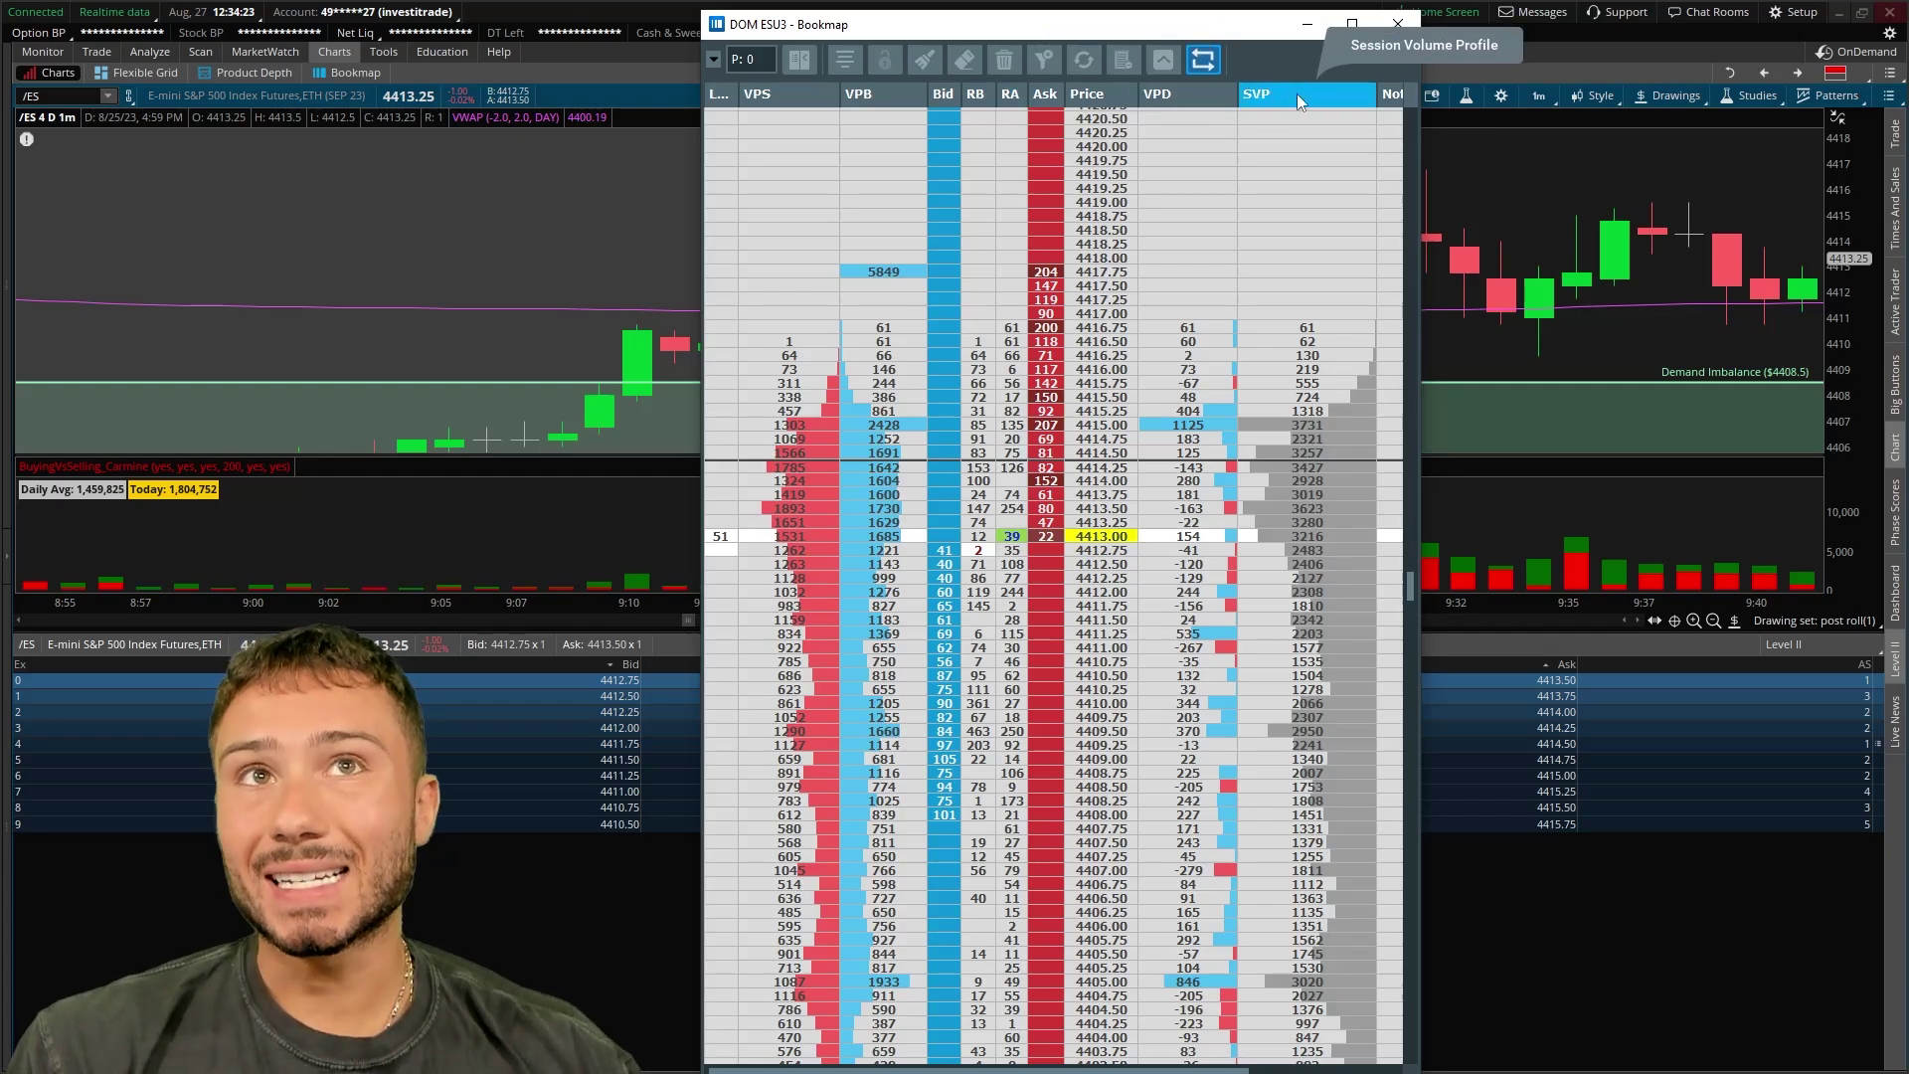
Adjust the heatmap zoom and nudge the DOM ladder right and down
scroll(1193, 497, "down", 3)
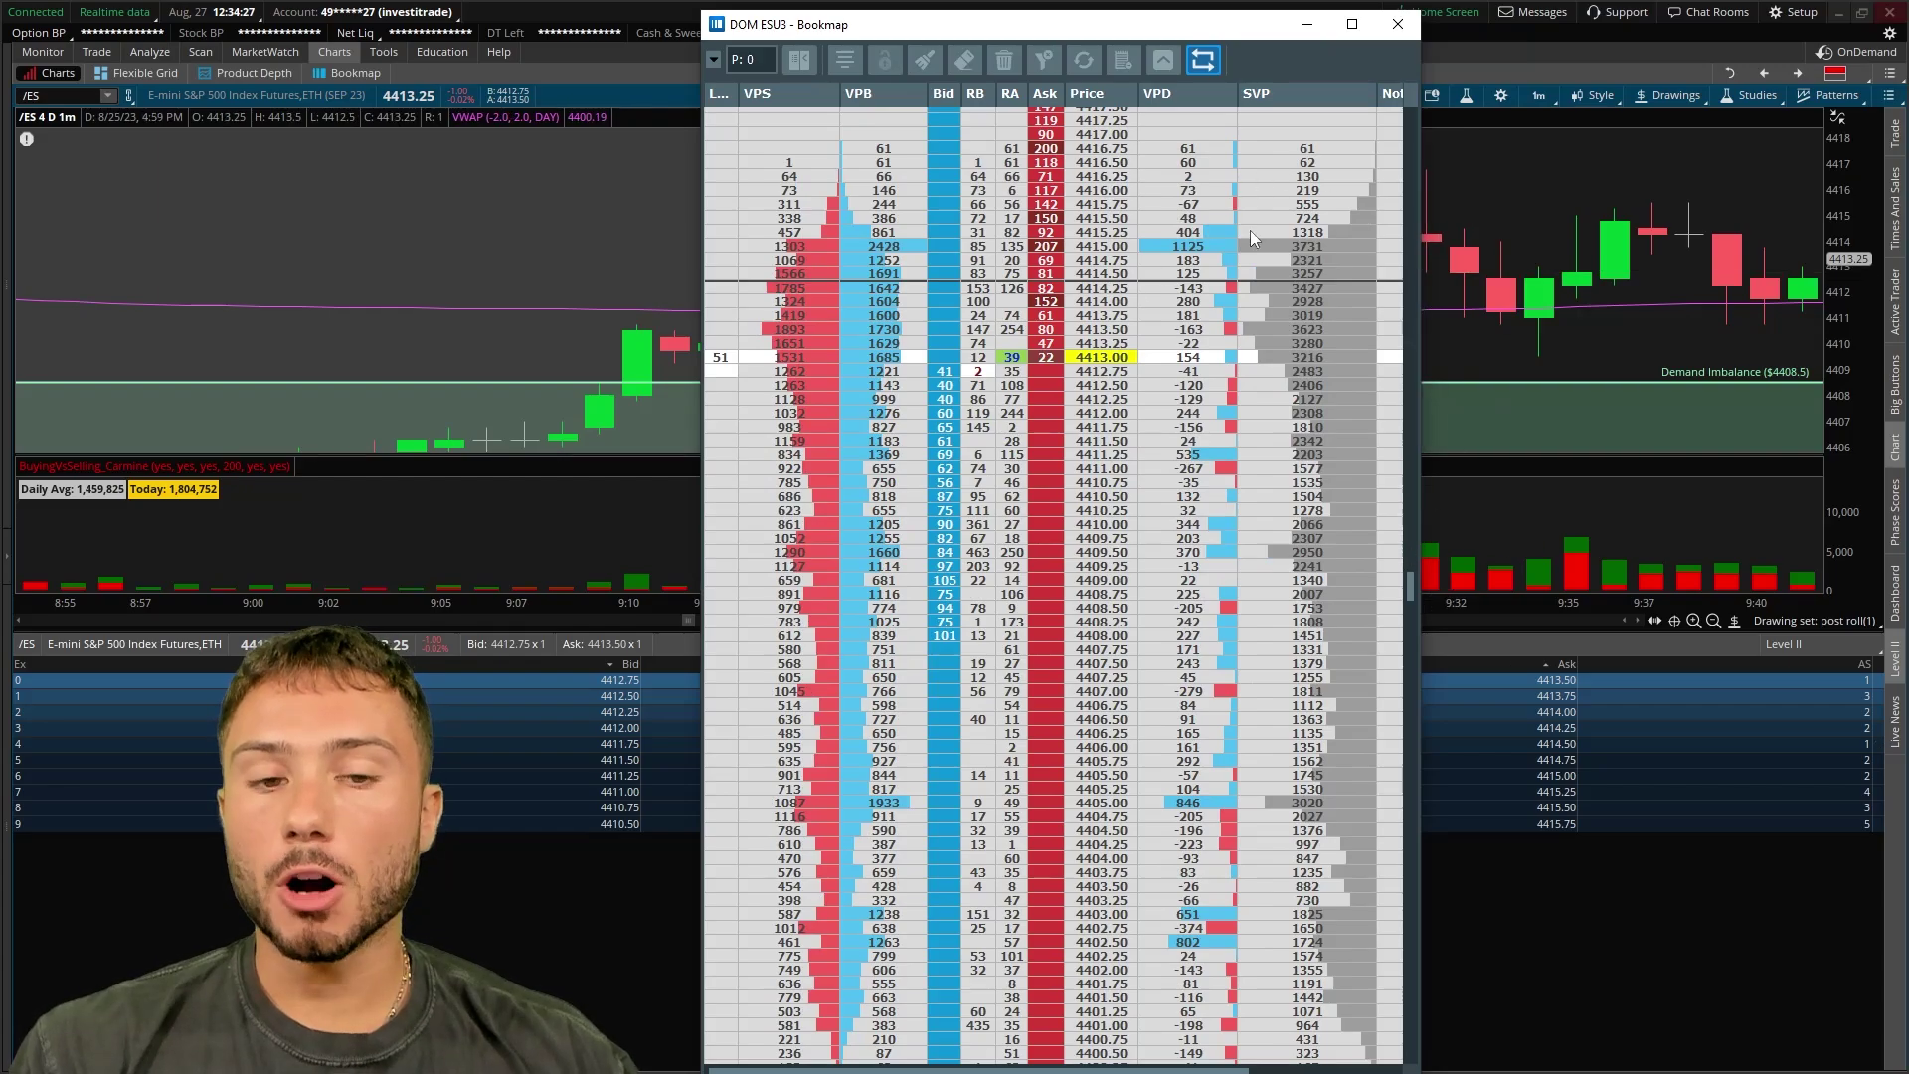
scroll(1223, 397, "down", 3)
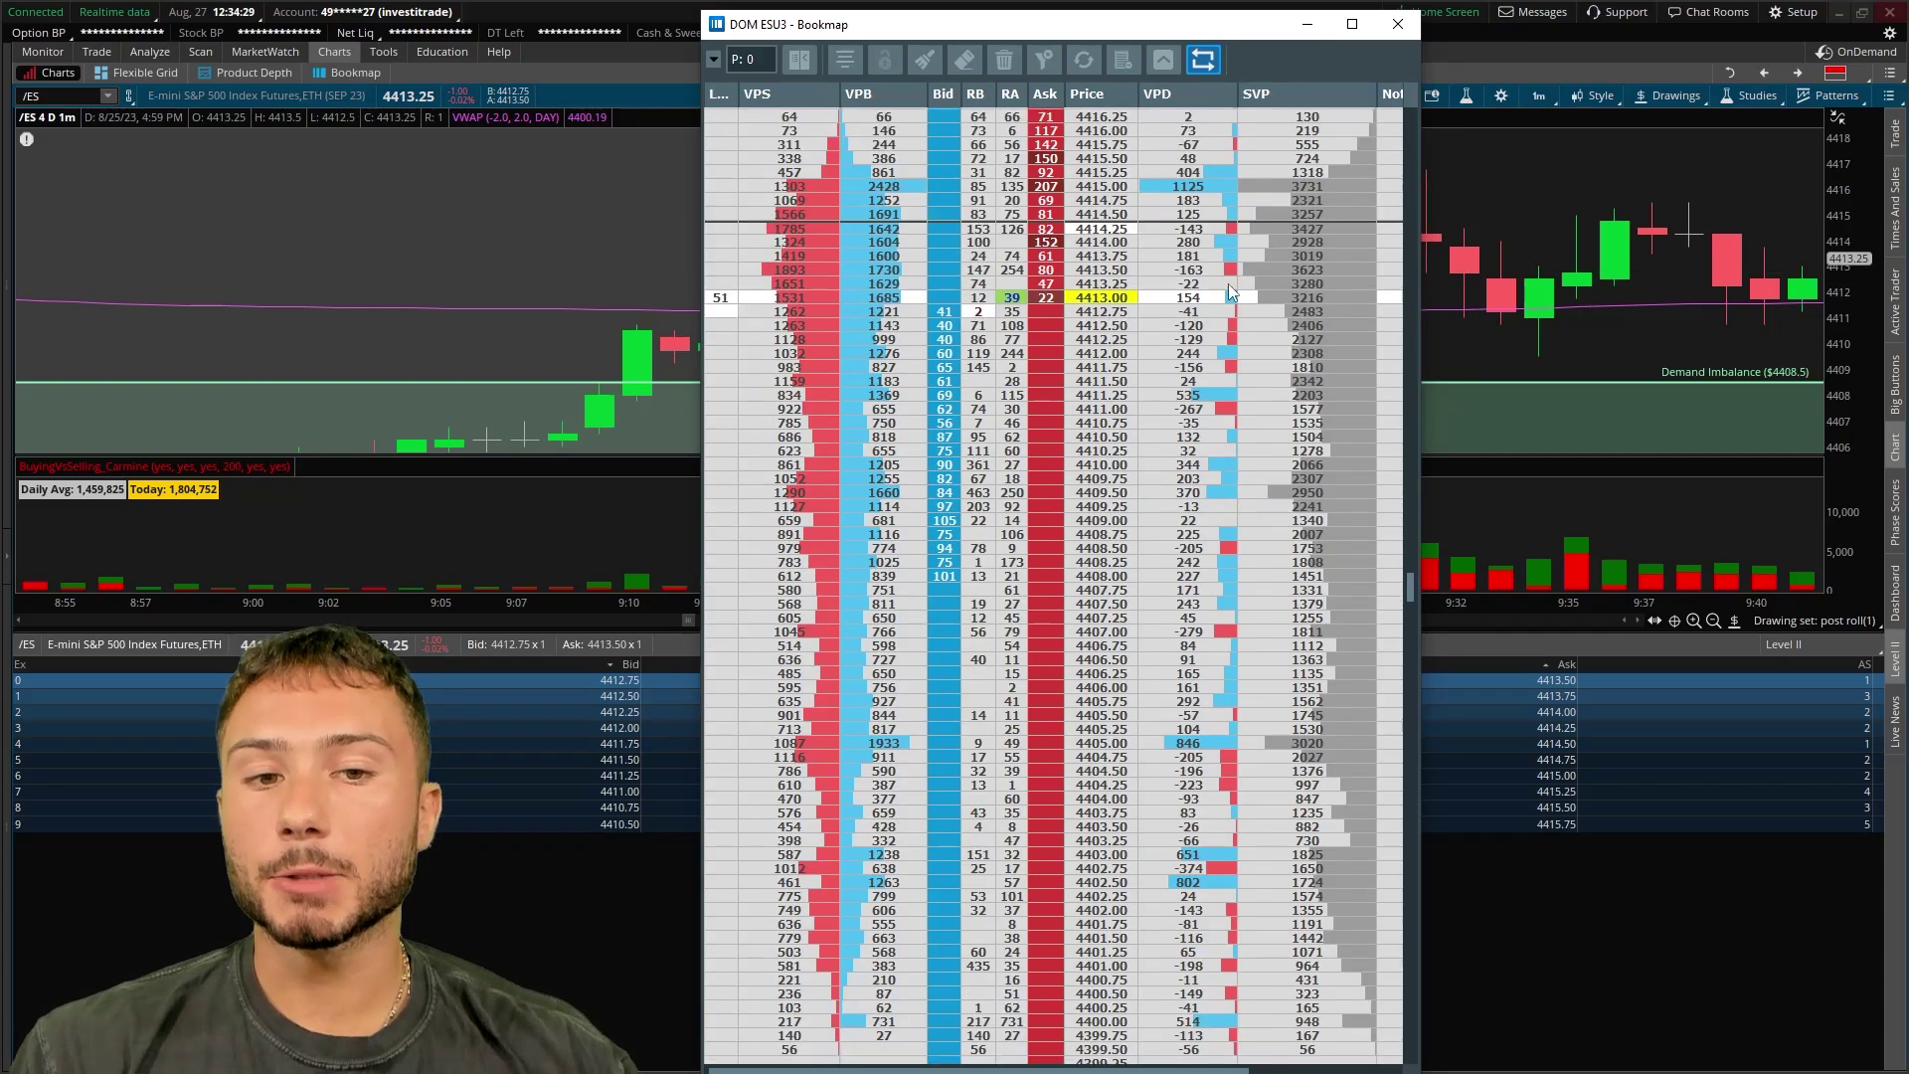
scroll(1258, 527, "up", 3)
scroll(1260, 427, "up", 2)
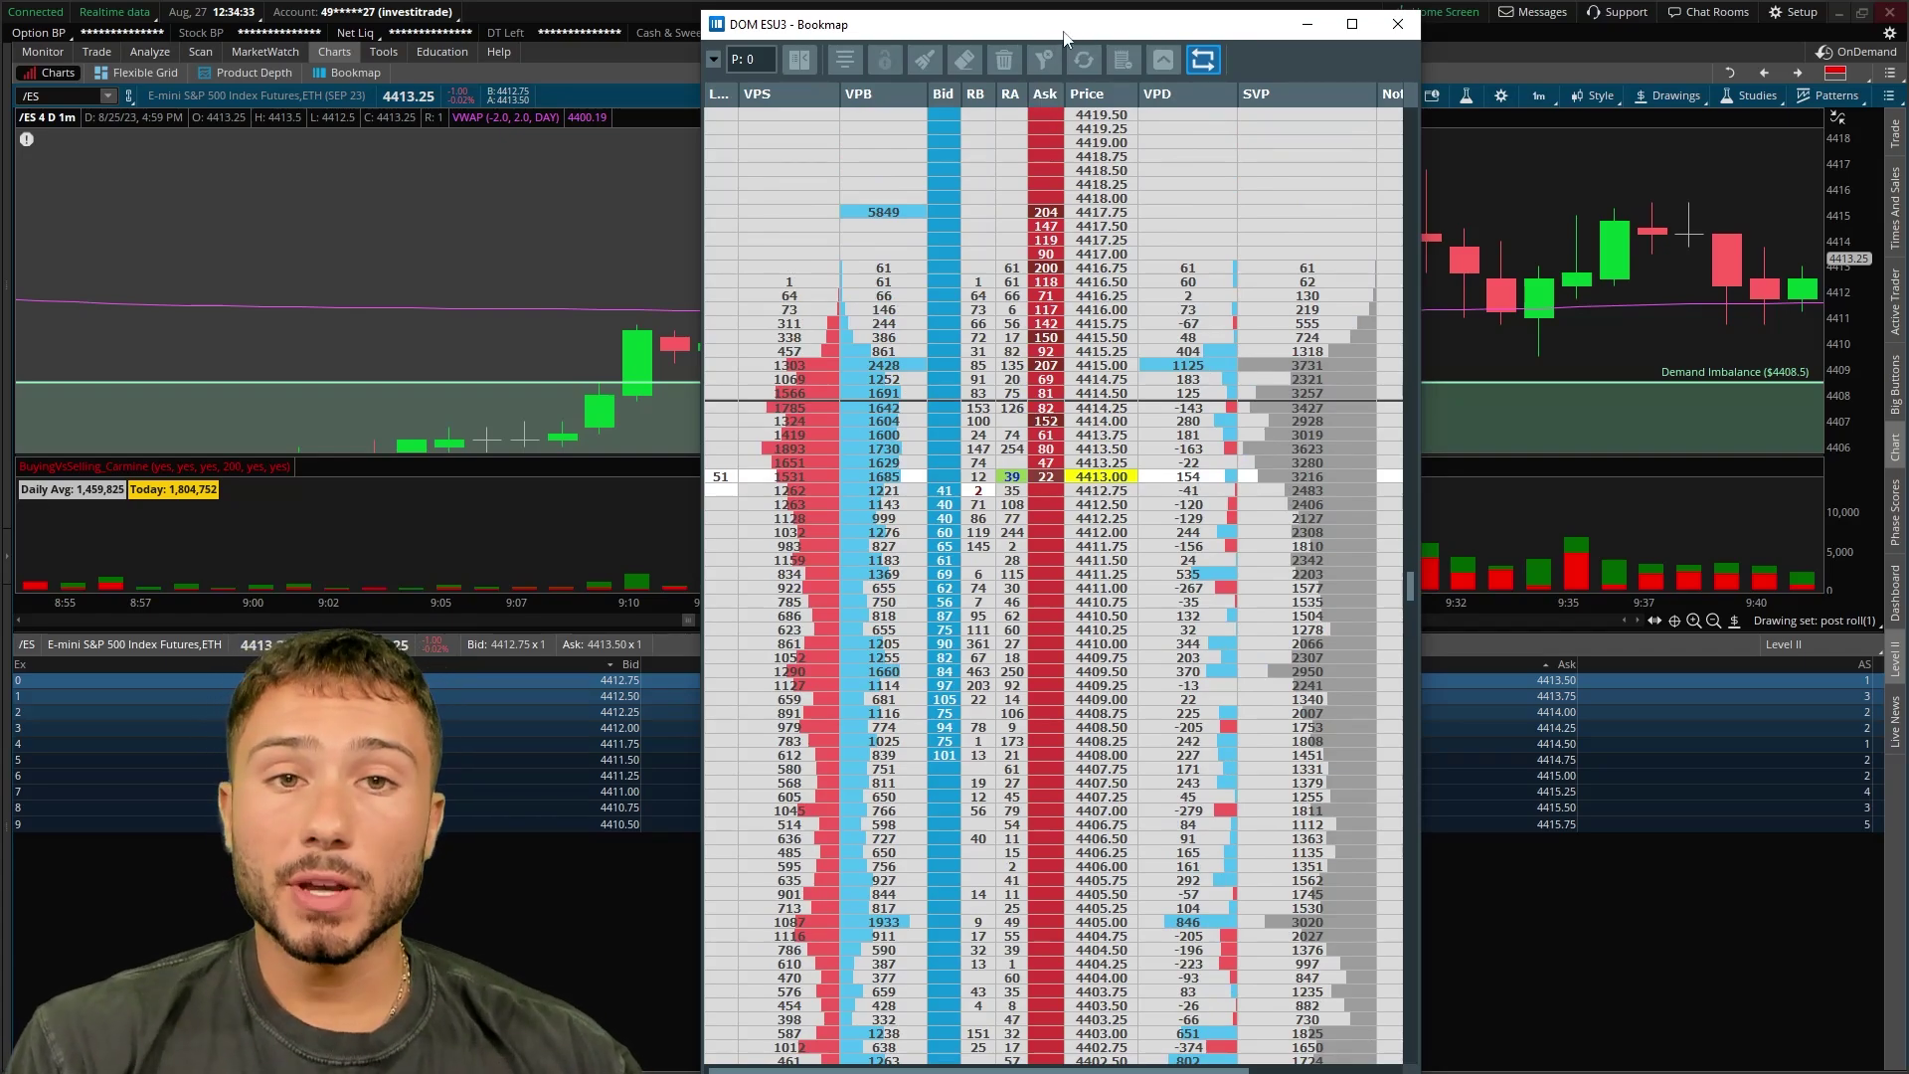
left_click_drag(1063, 31, 1131, 51)
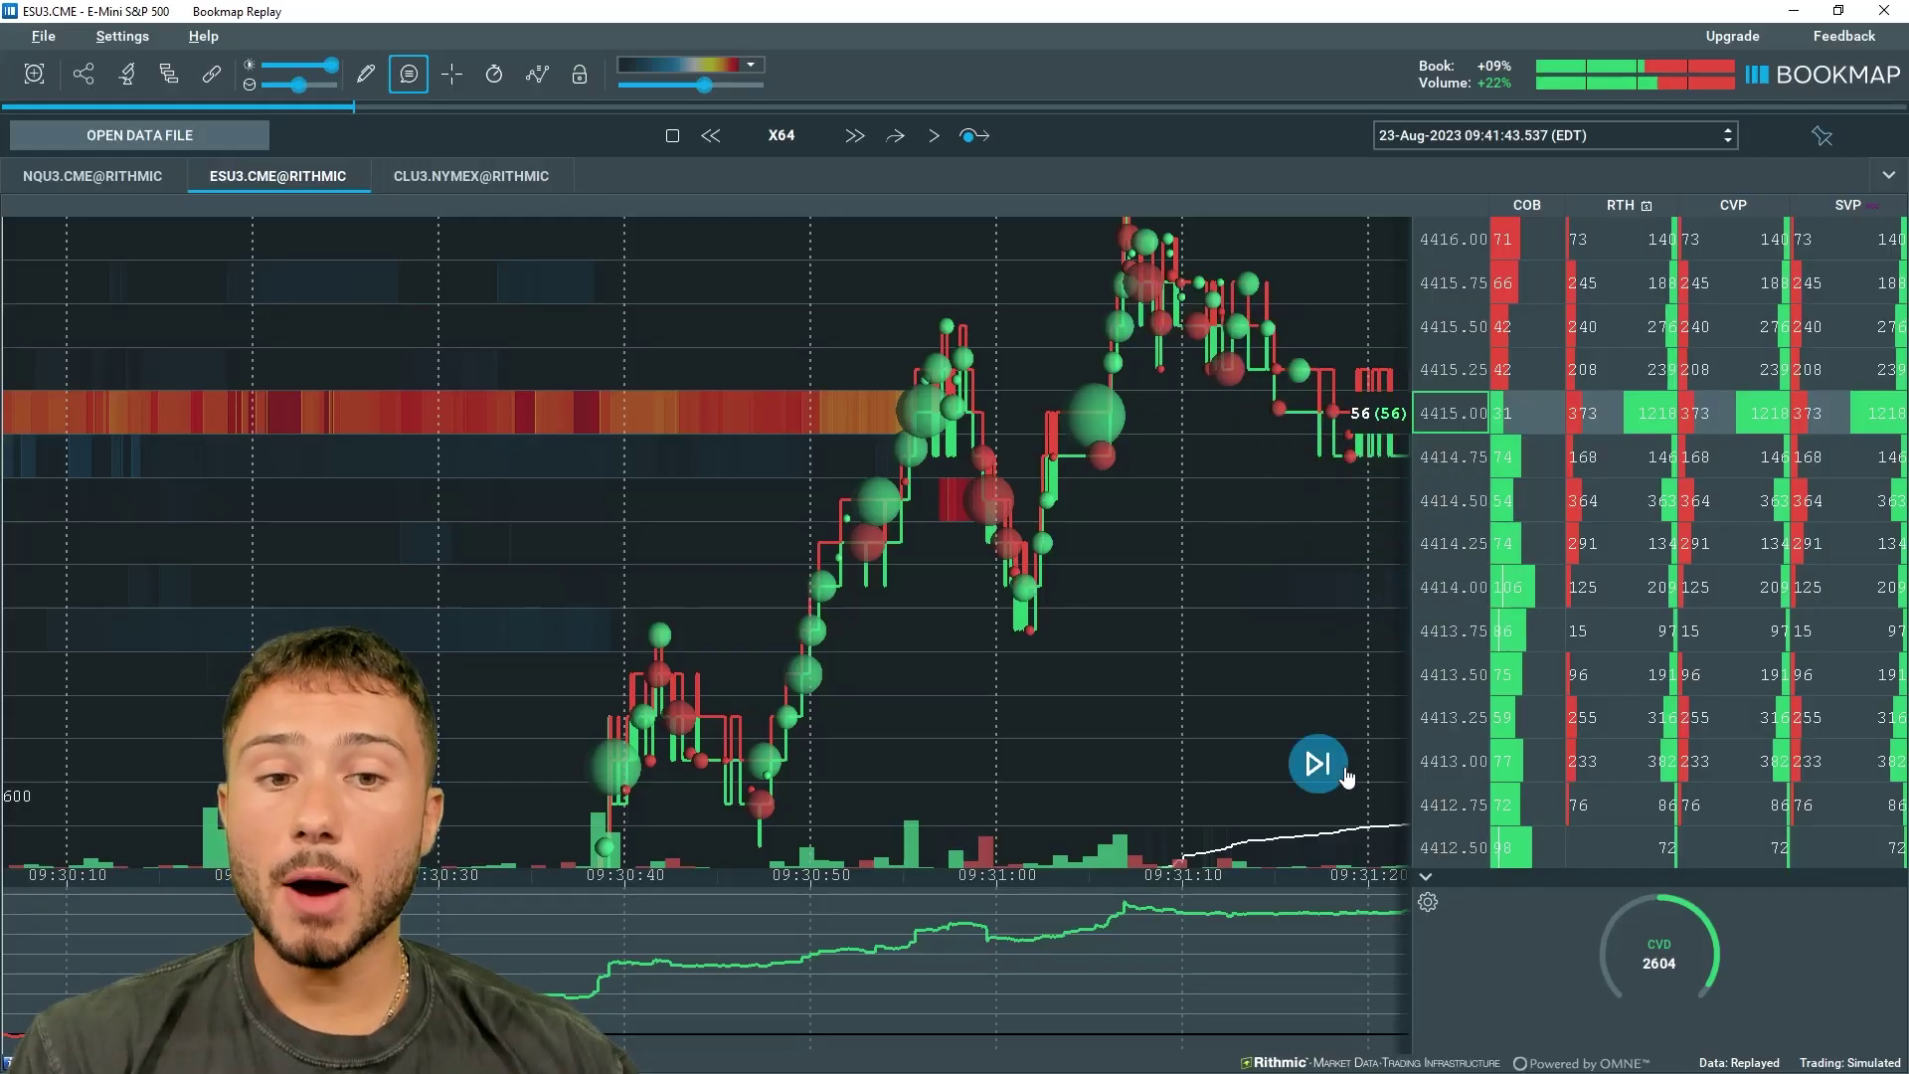
Jump the replay to the latest time, zoom out, and slide the DOM ladder right
left_click(1322, 766)
scroll(1184, 706, "down", 10)
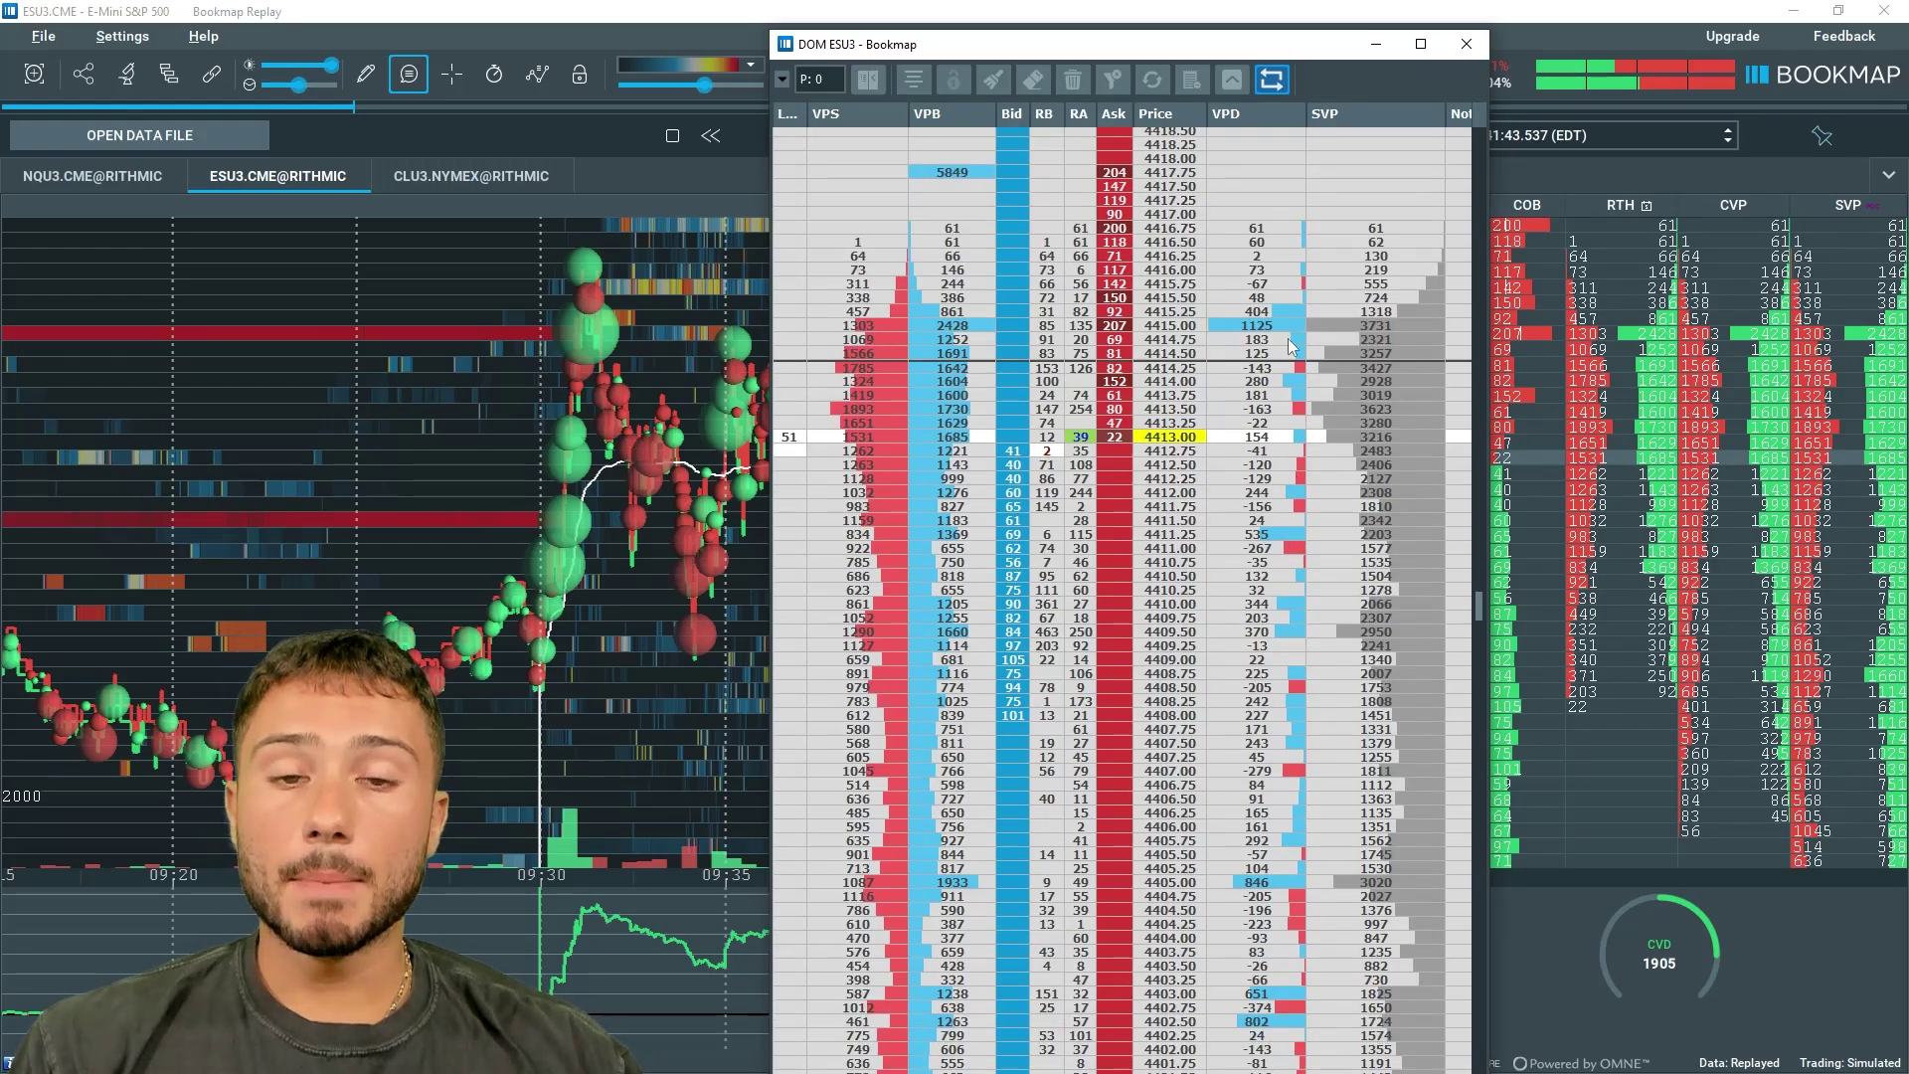
left_click_drag(1205, 48, 1339, 24)
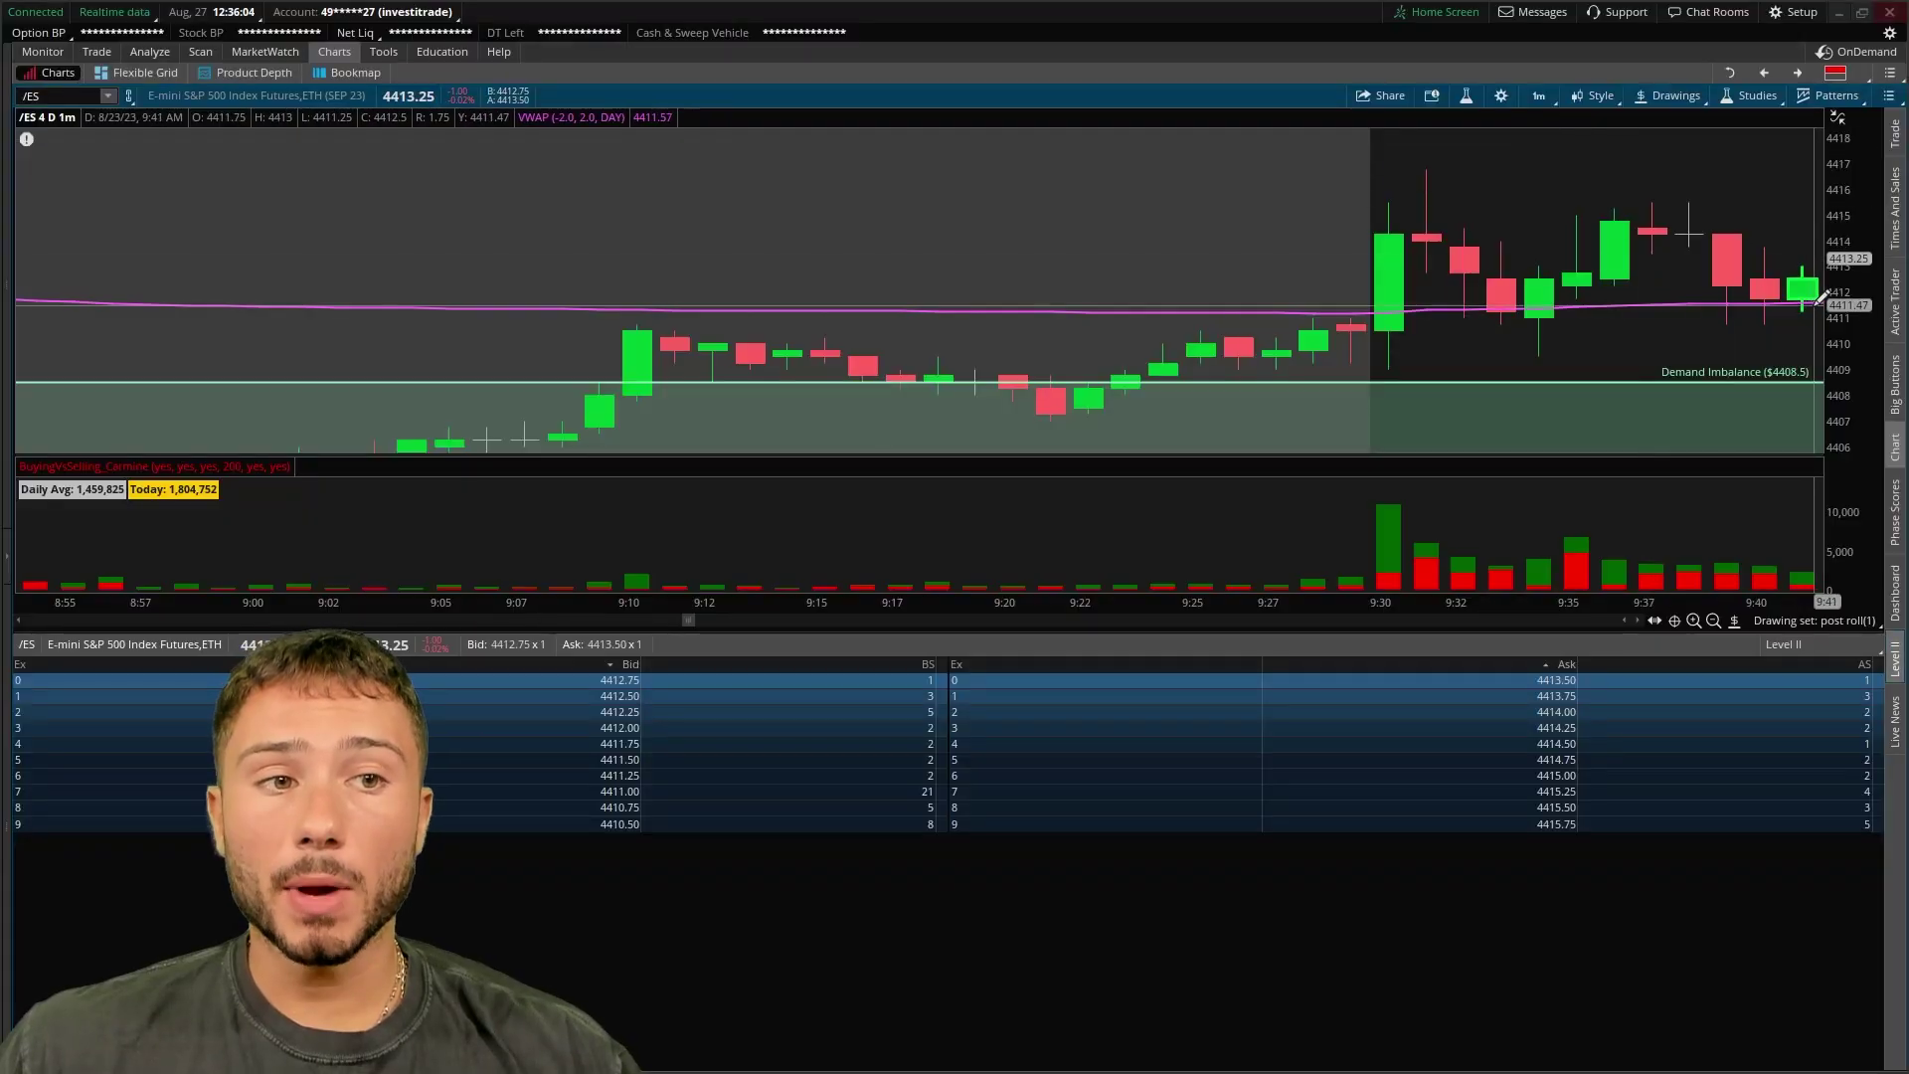
Replace thinkorswim's Level II book with the Active Trader ladder, then minimize thinkorswim
left_click(1895, 303)
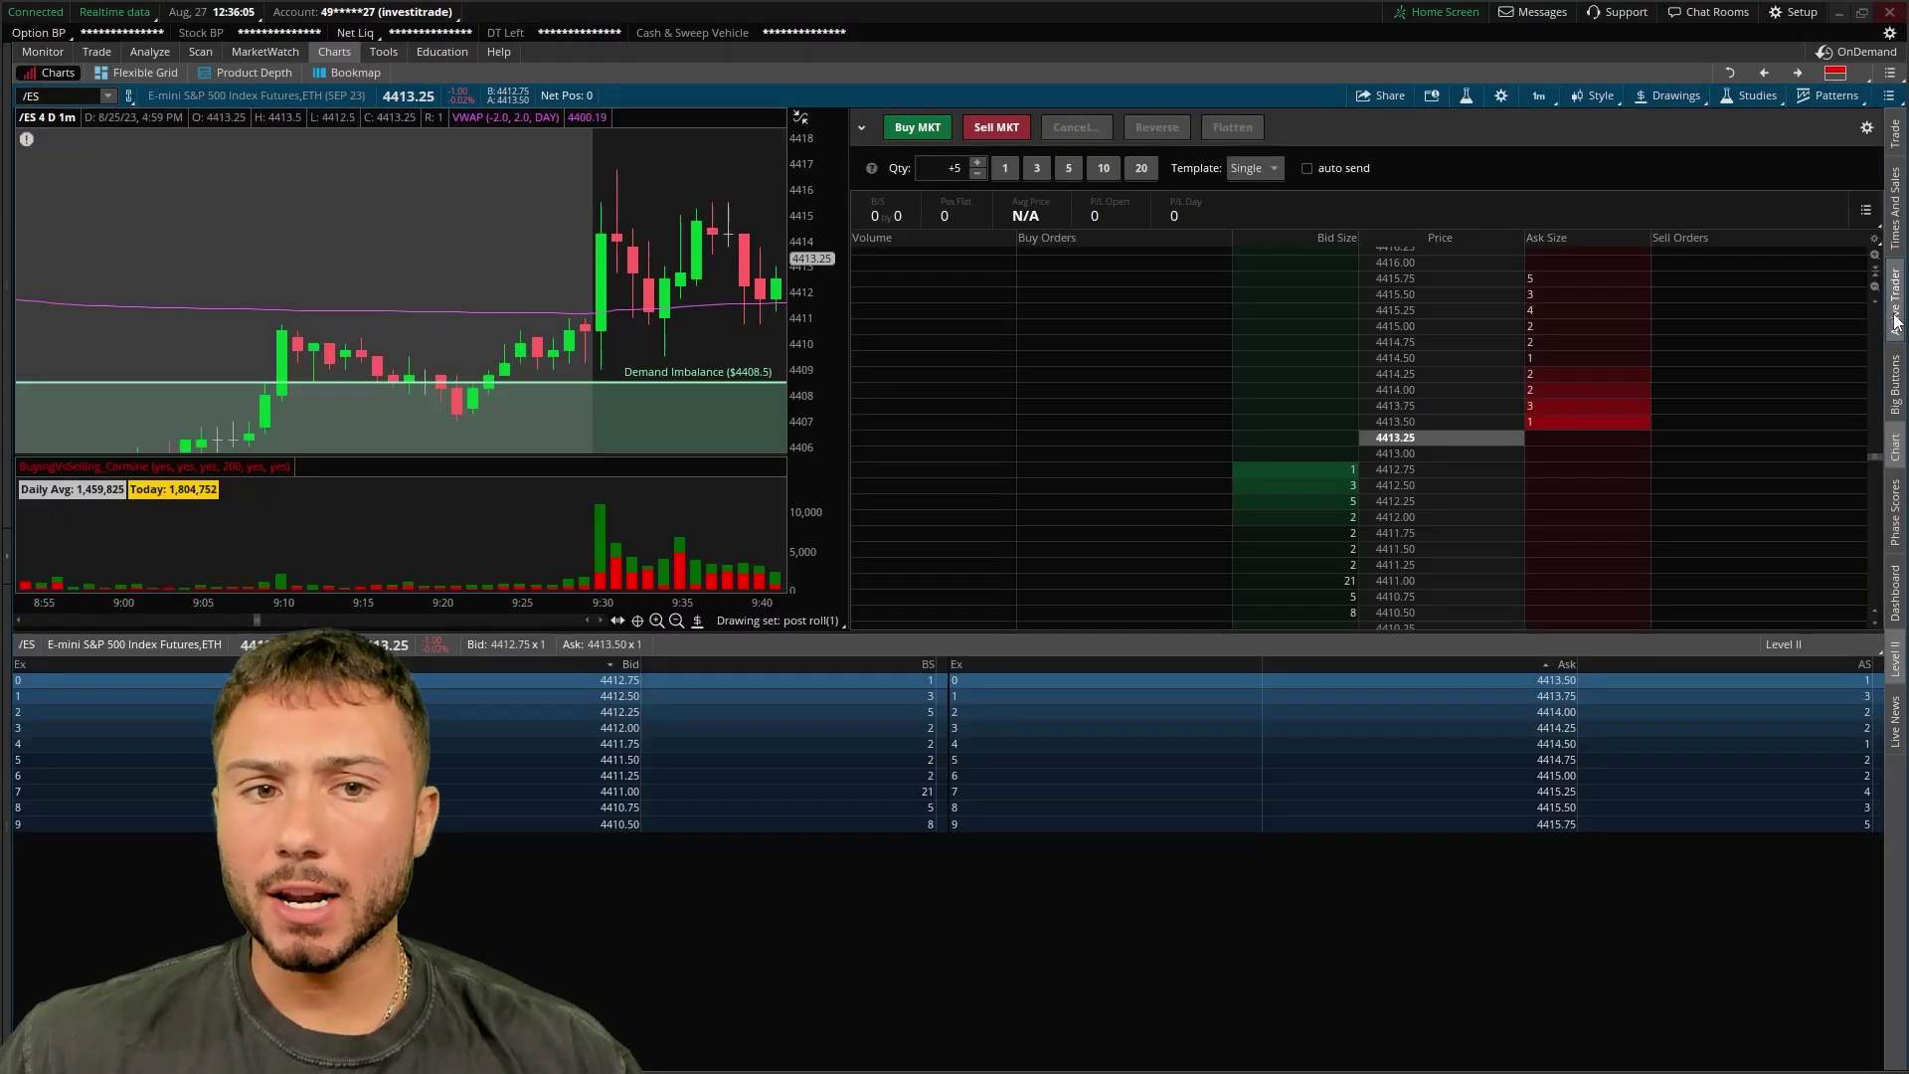
left_click(1895, 656)
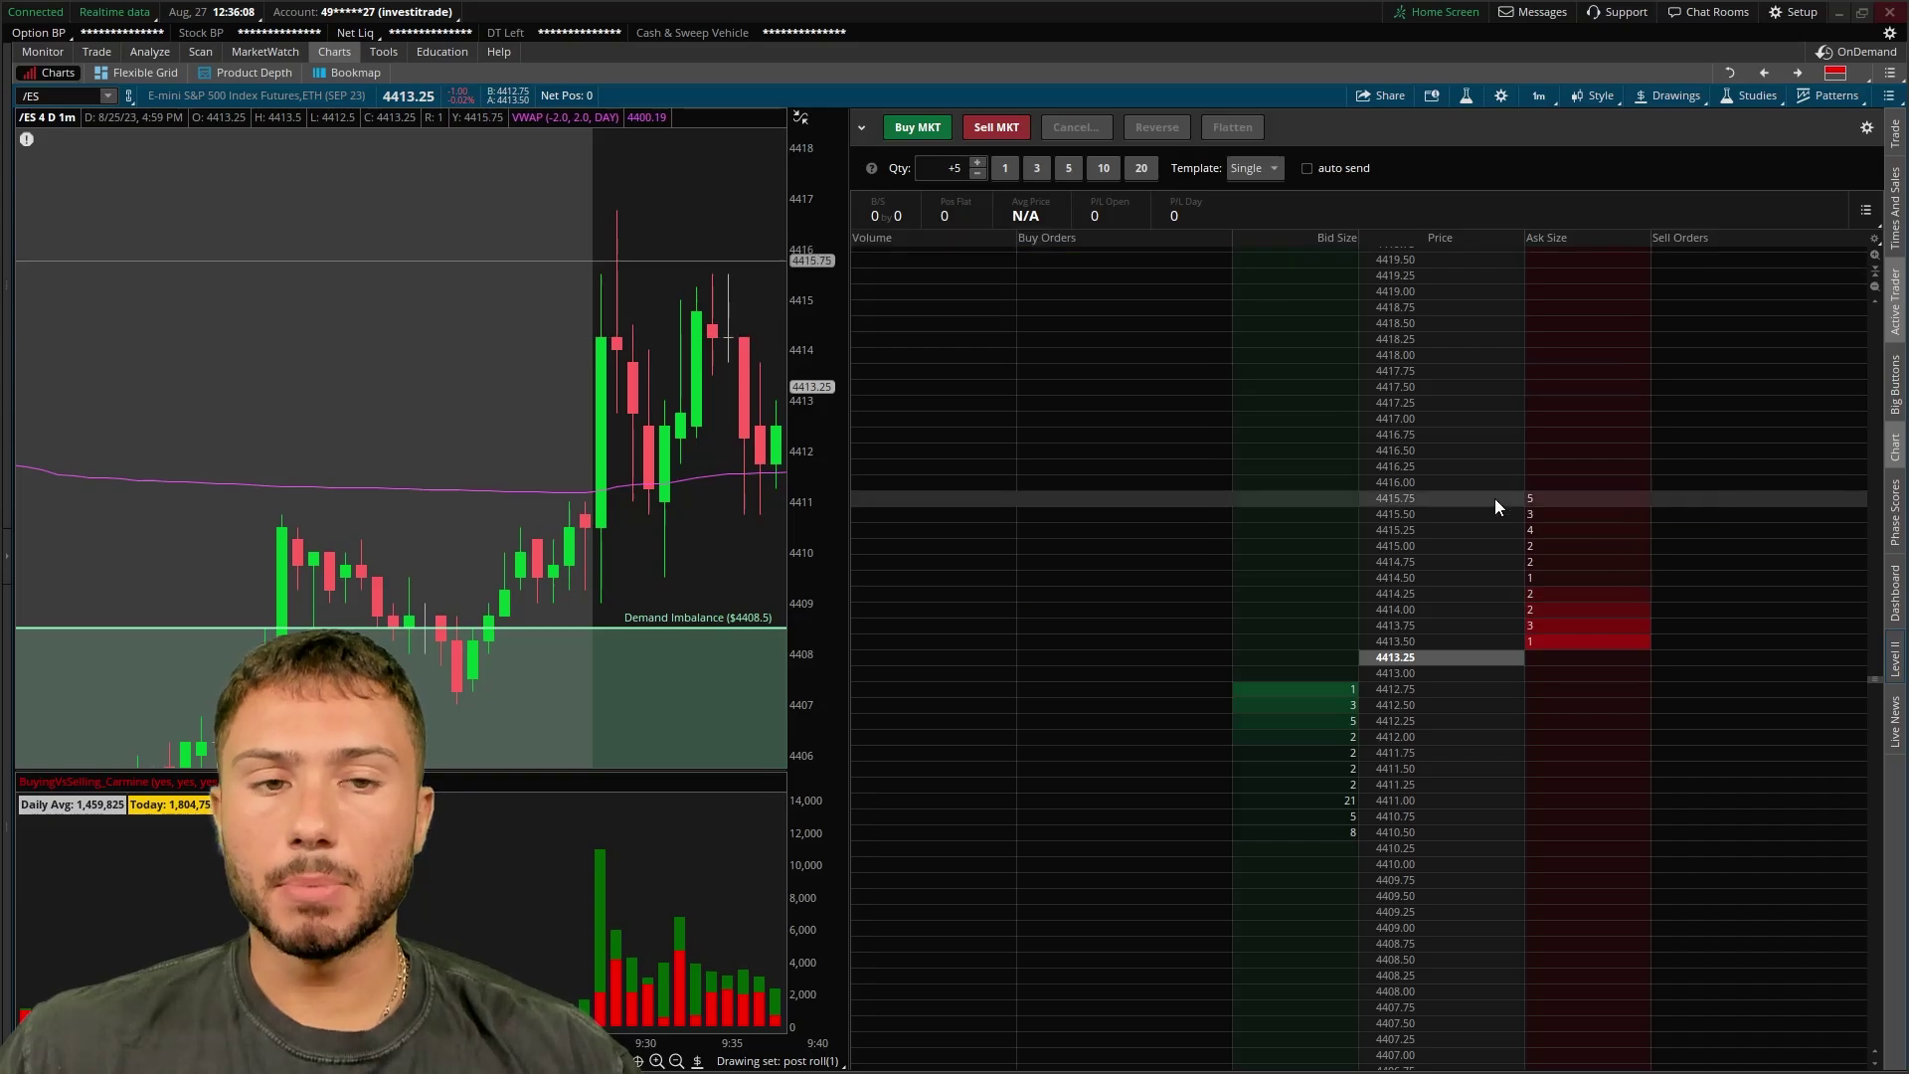
left_click(1841, 14)
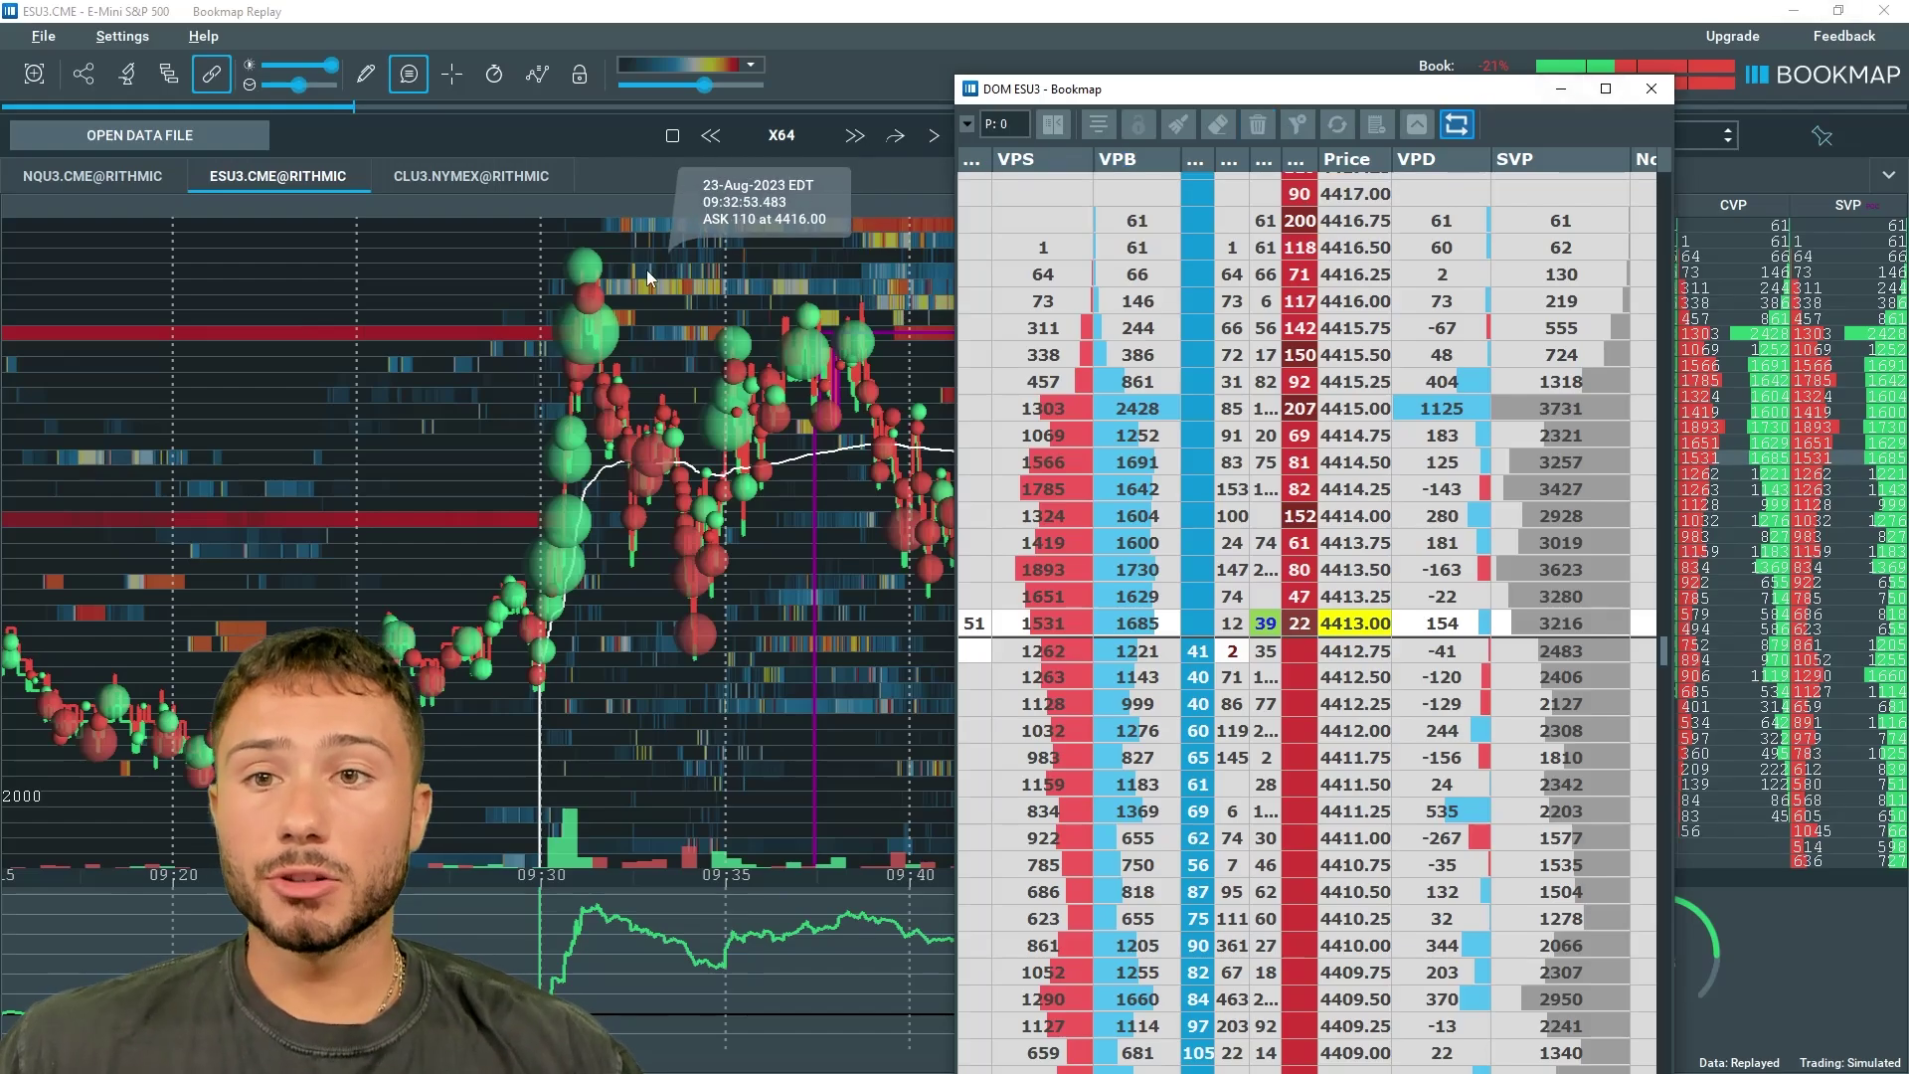
Reposition the ESU3 DOM ladder and recentre it on prices around 4423.00
left_click_drag(1241, 95, 984, 68)
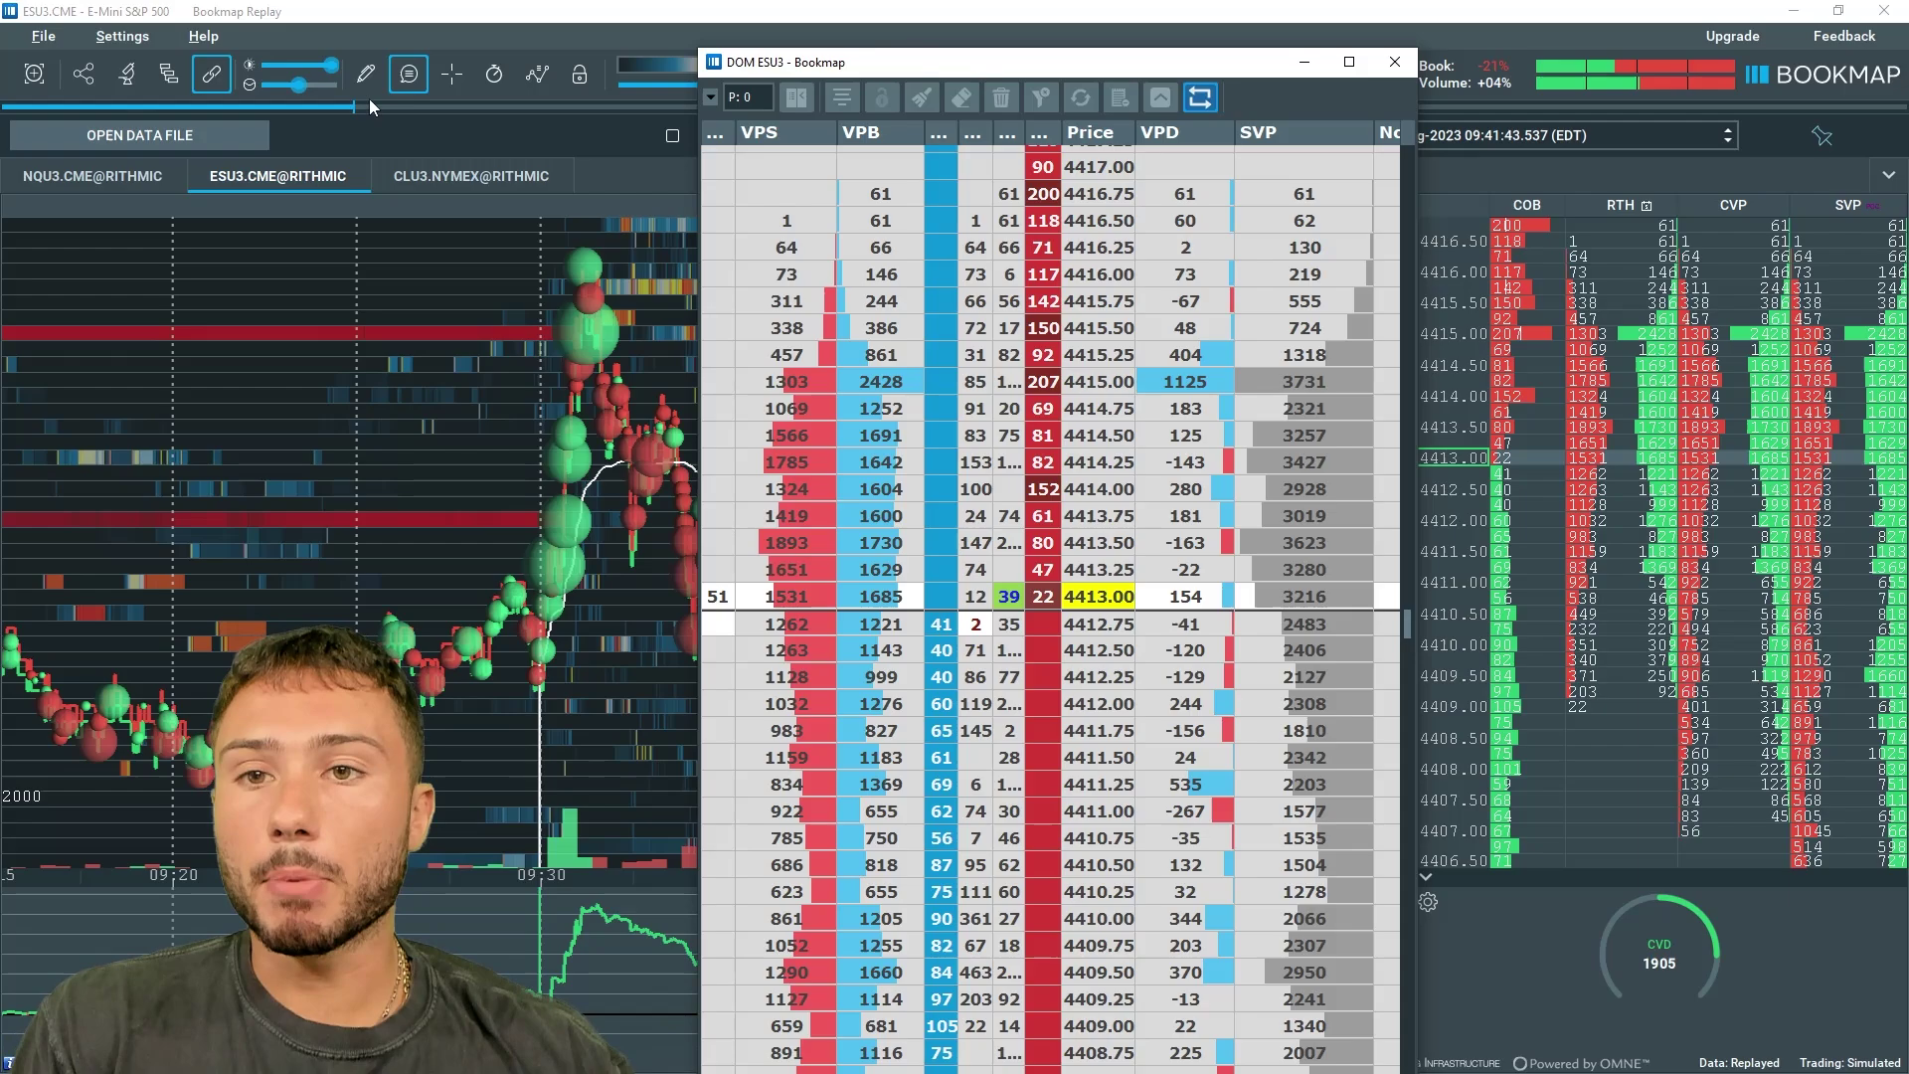
left_click(587, 149)
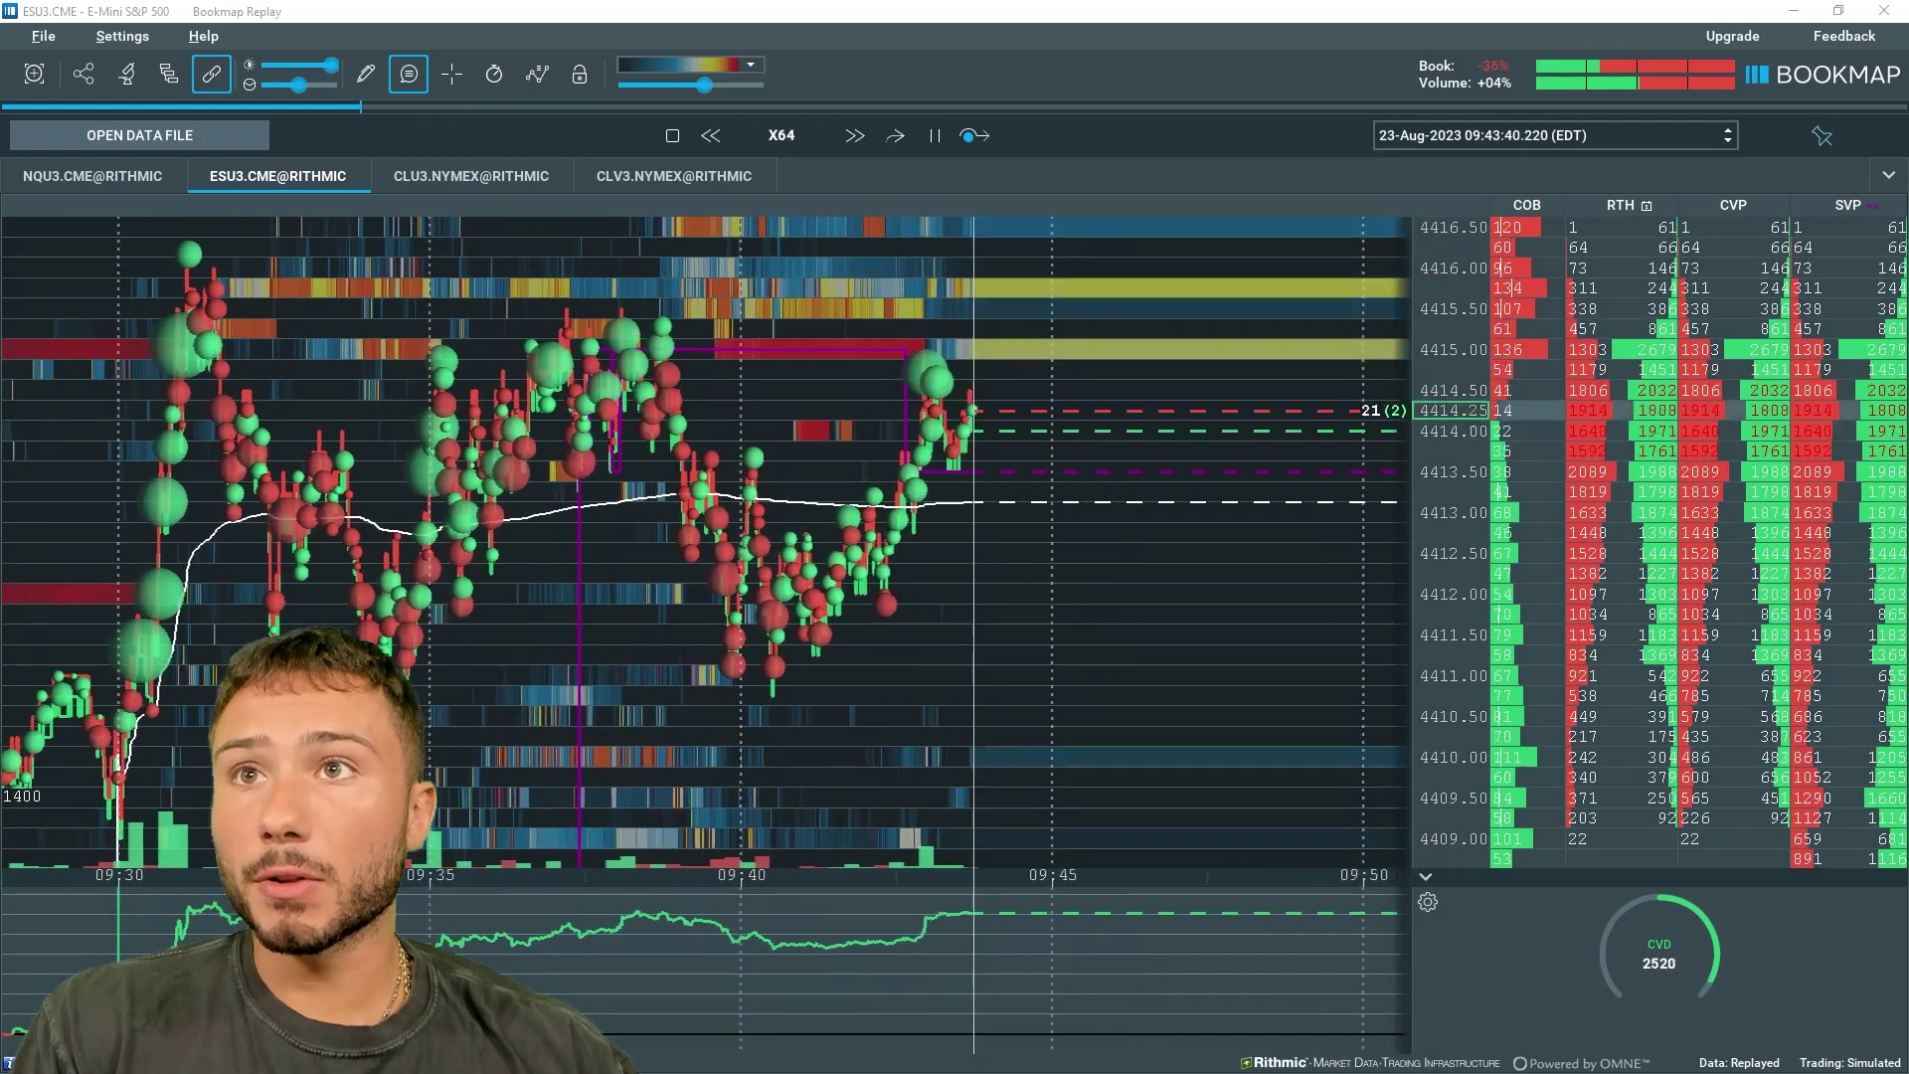
key("alt+Tab")
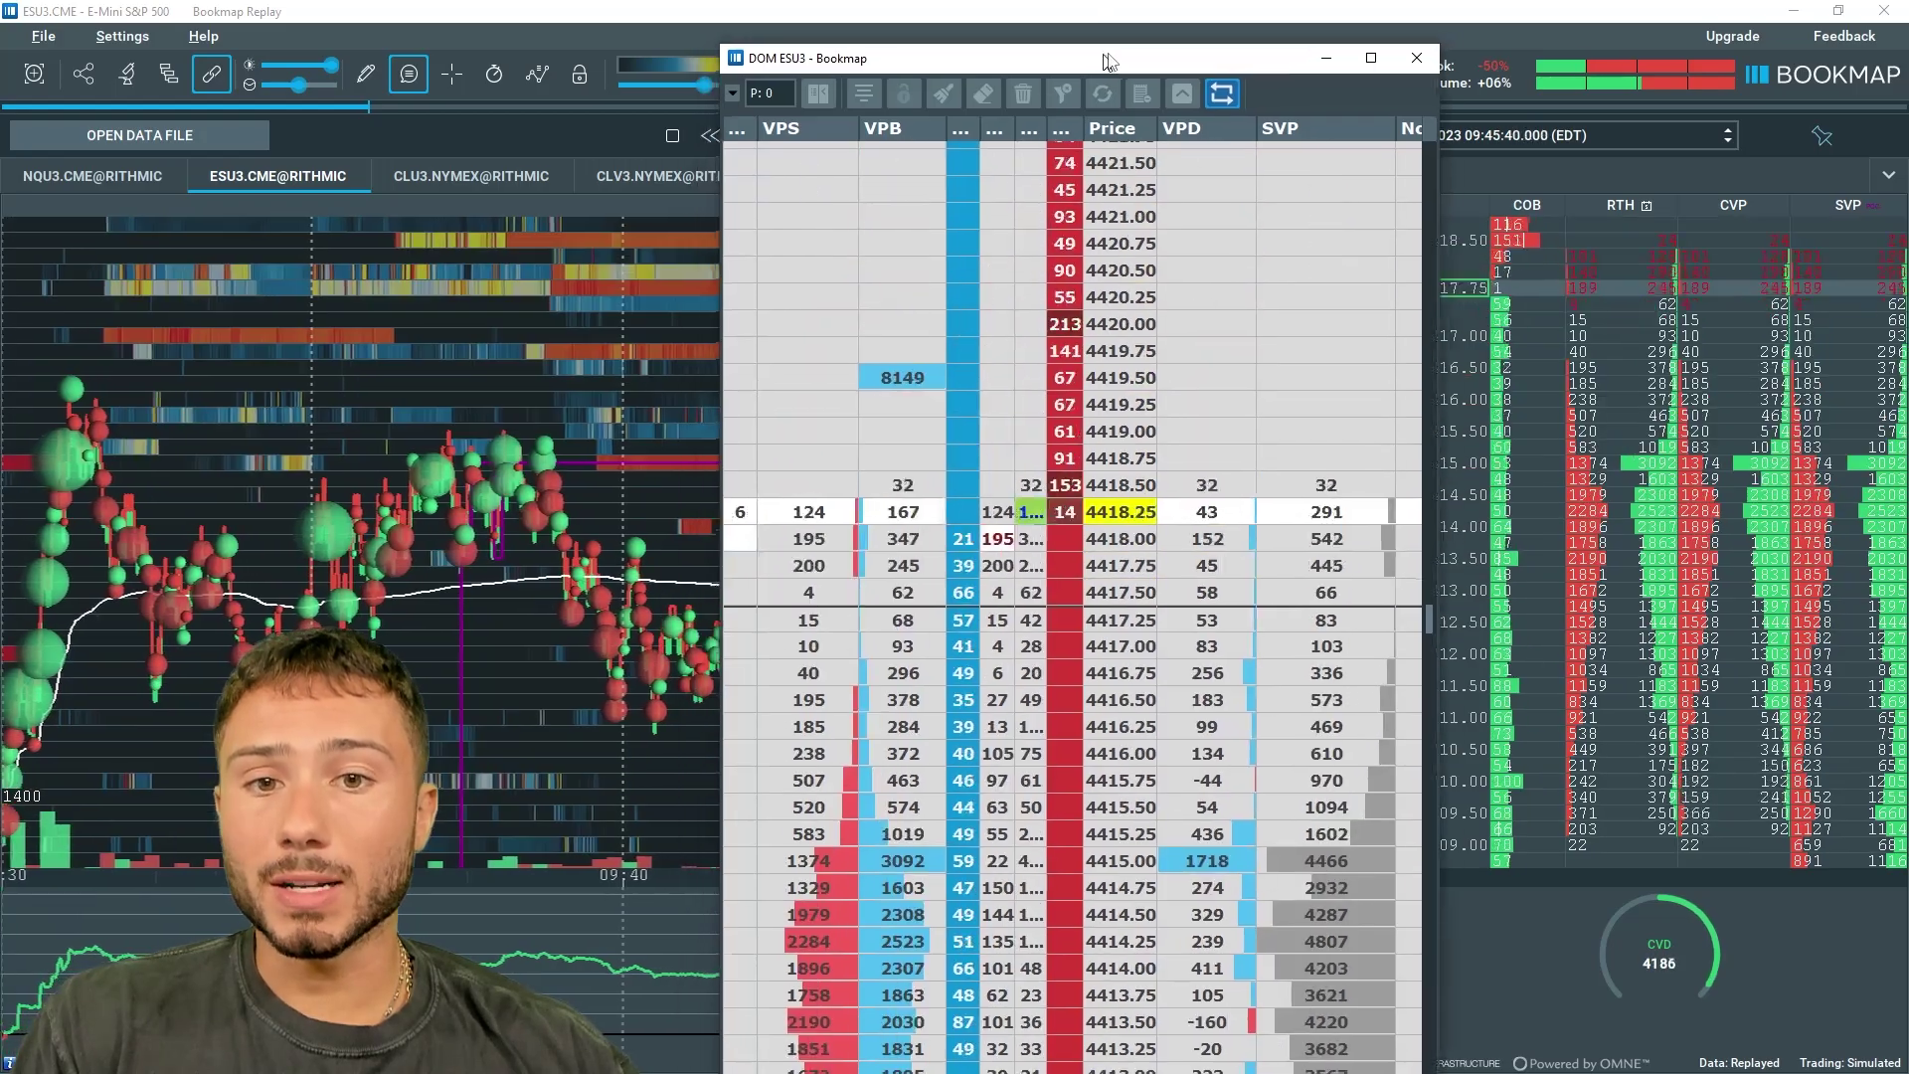
scroll(1265, 572, "down", 3)
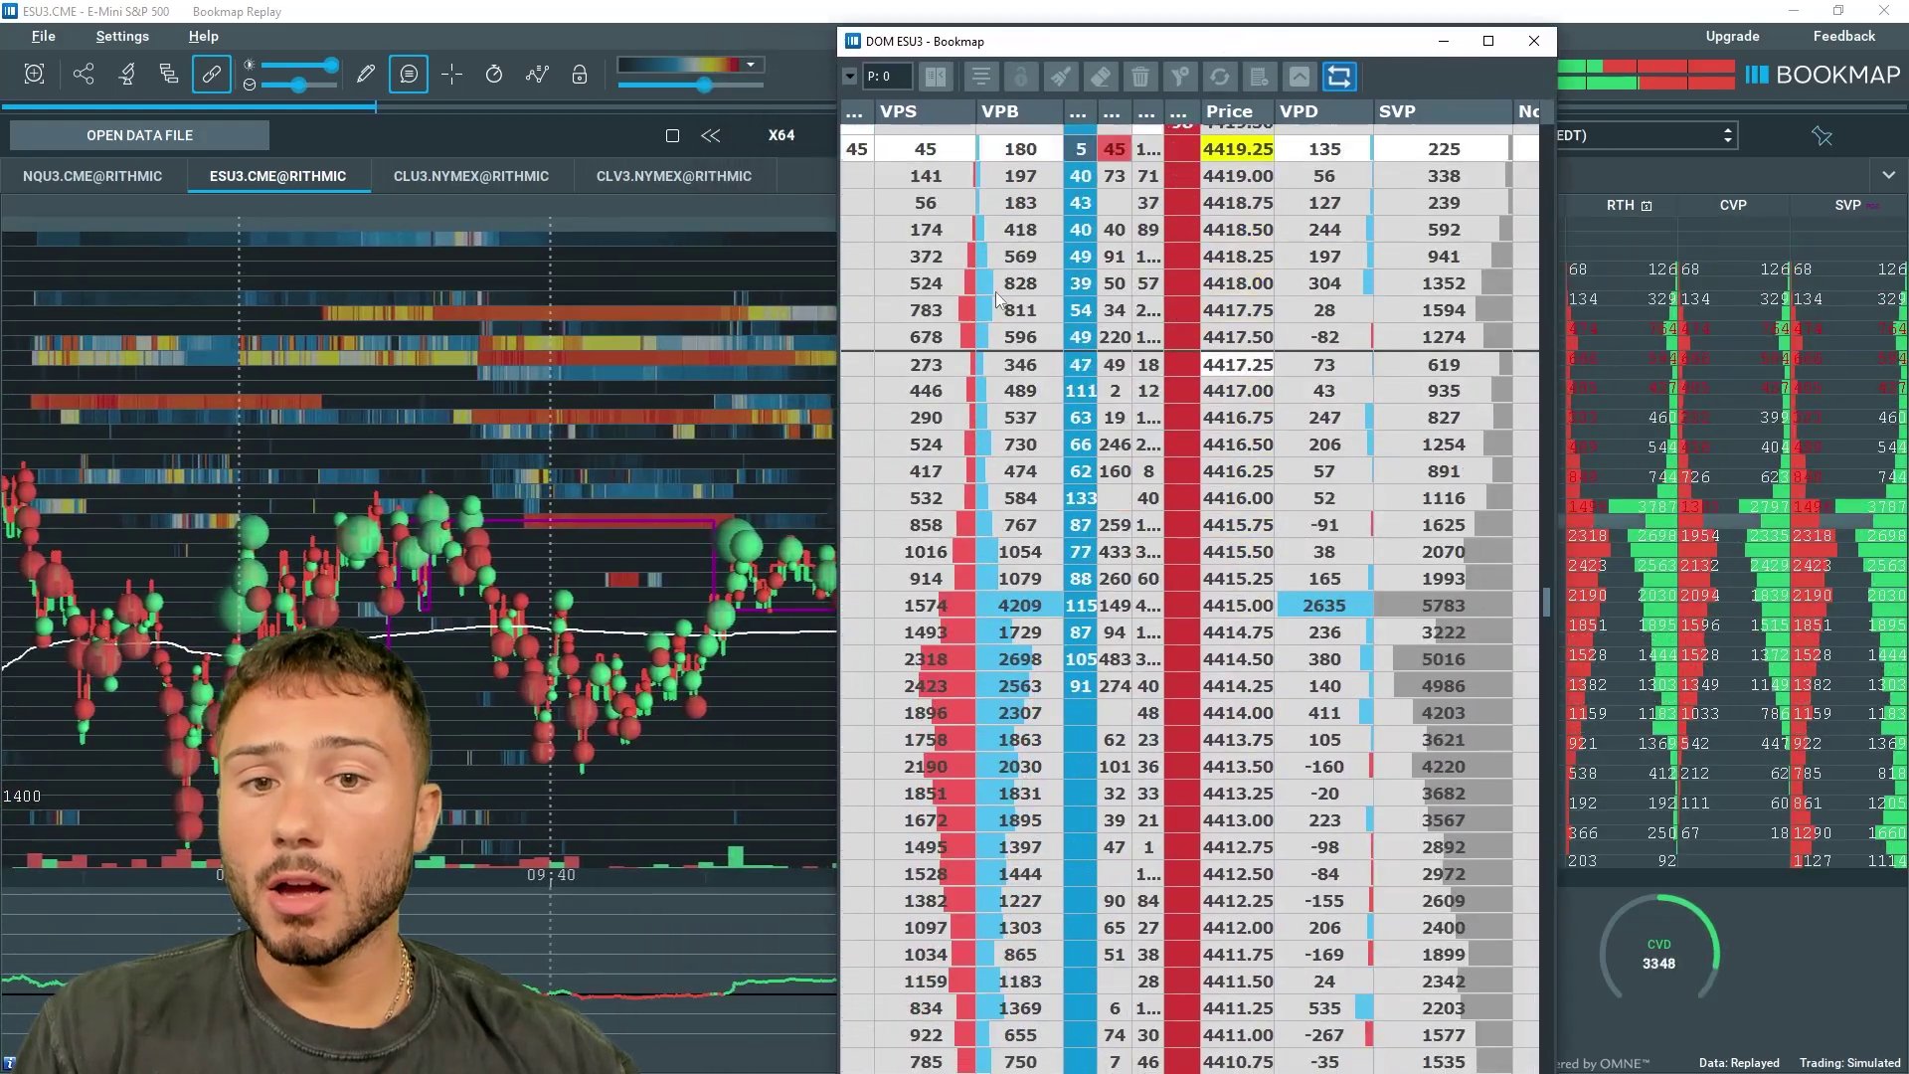
left_click_drag(1108, 44, 1211, 47)
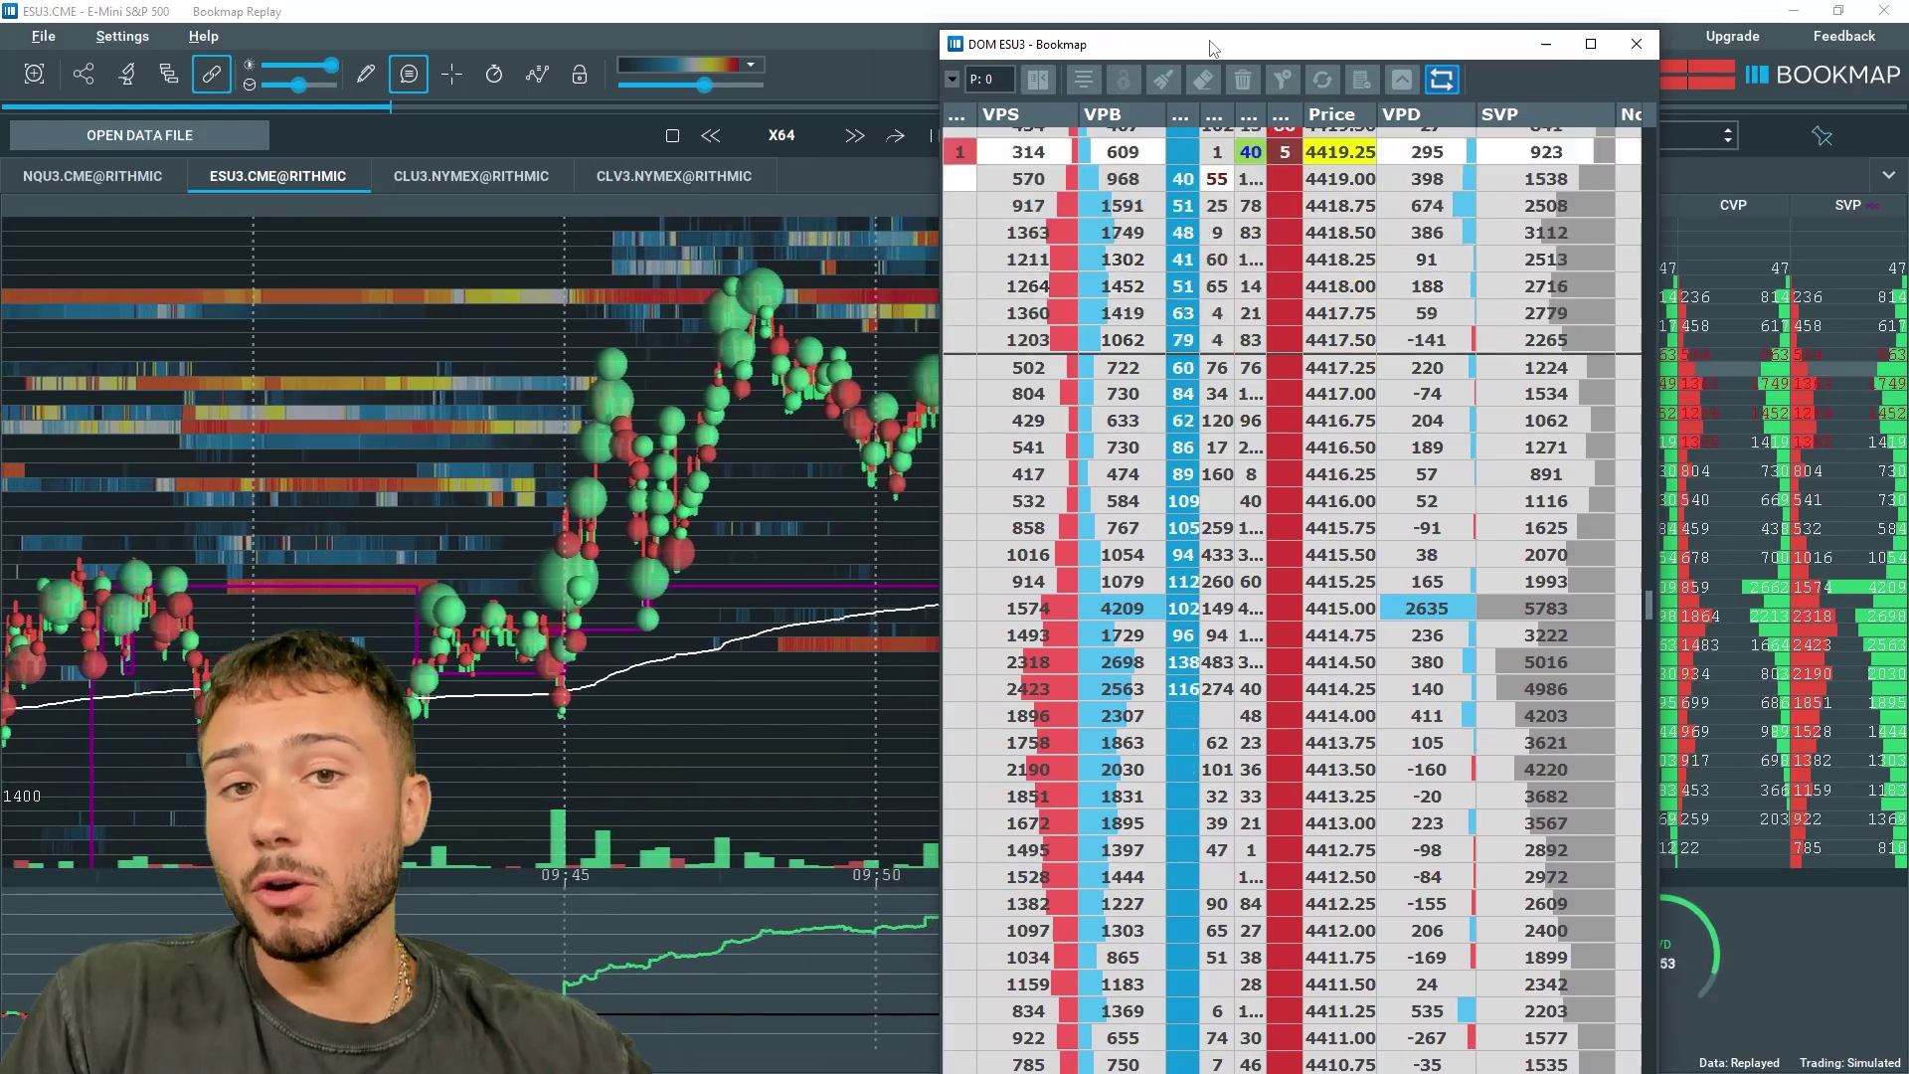
scroll(1196, 572, "up", 4)
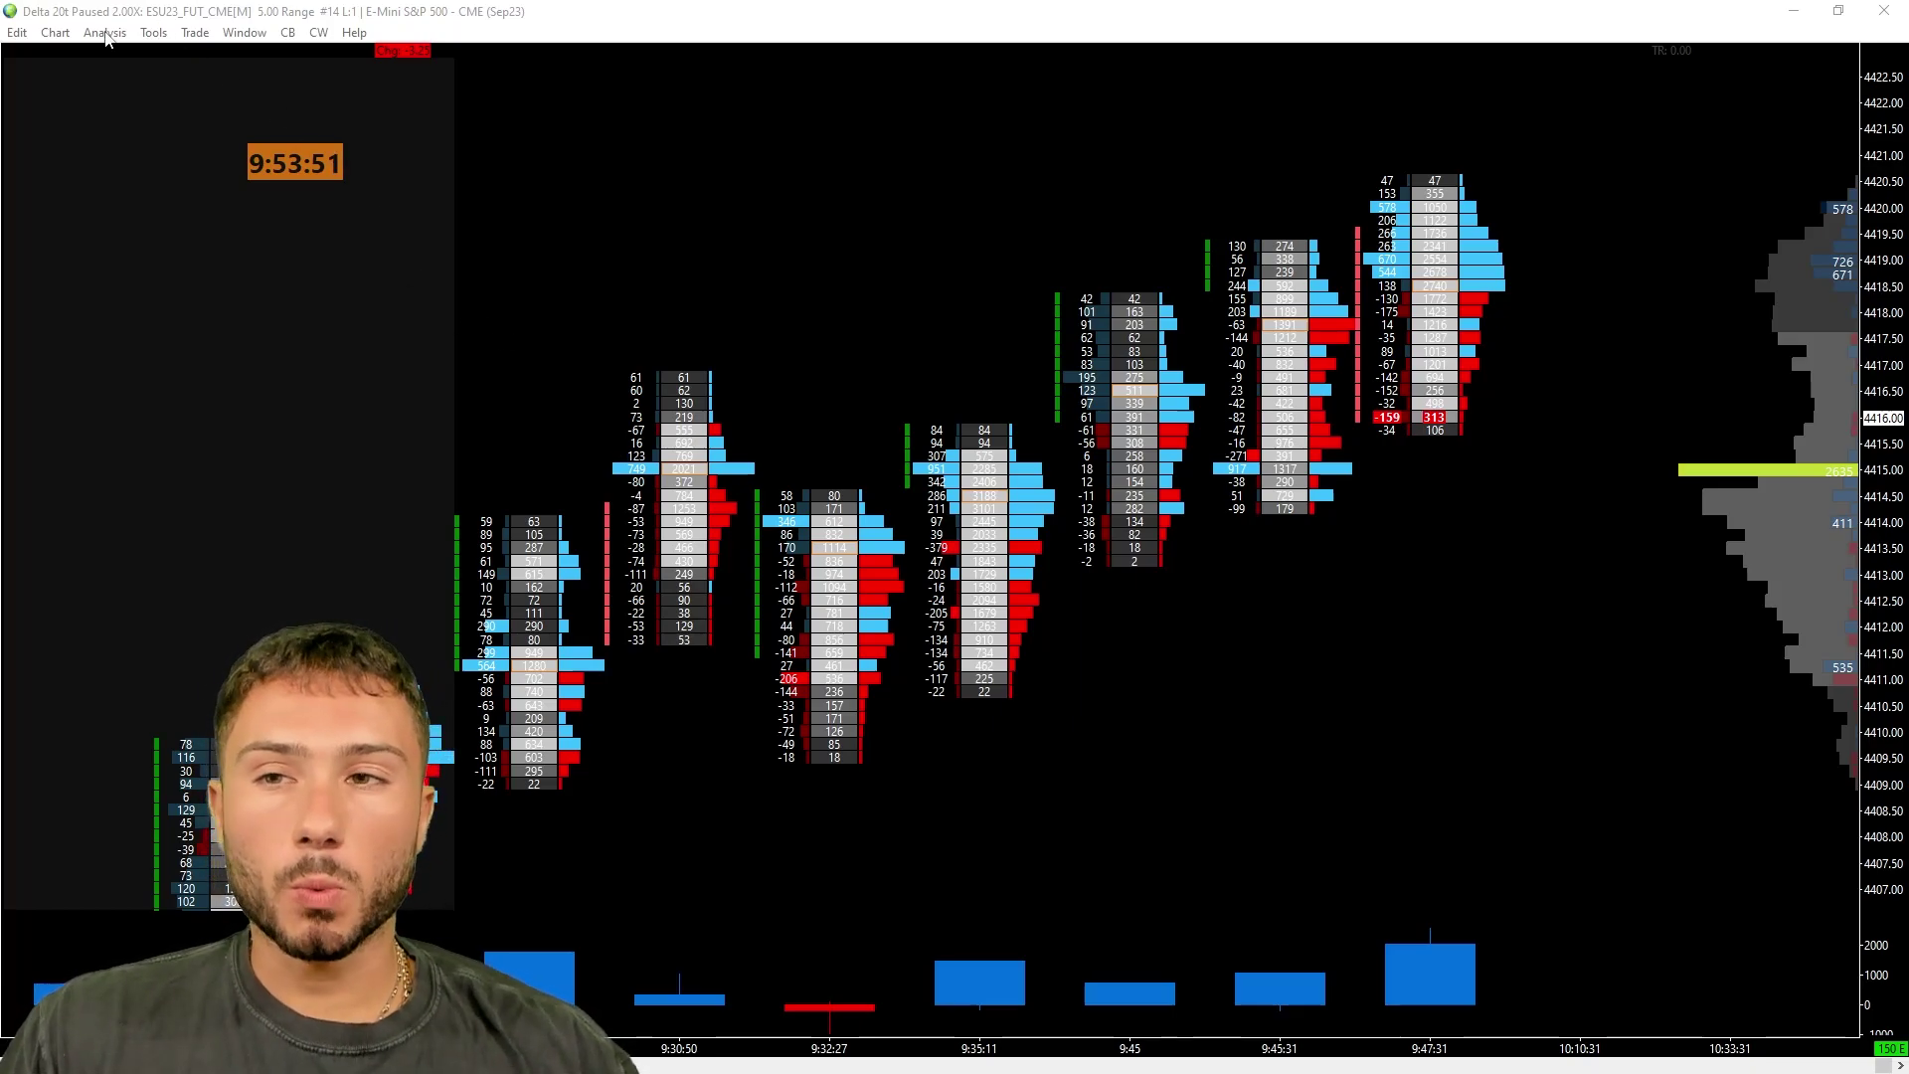
Browse the study options on the ESU23 footprint chart, then close the list
left_click(106, 33)
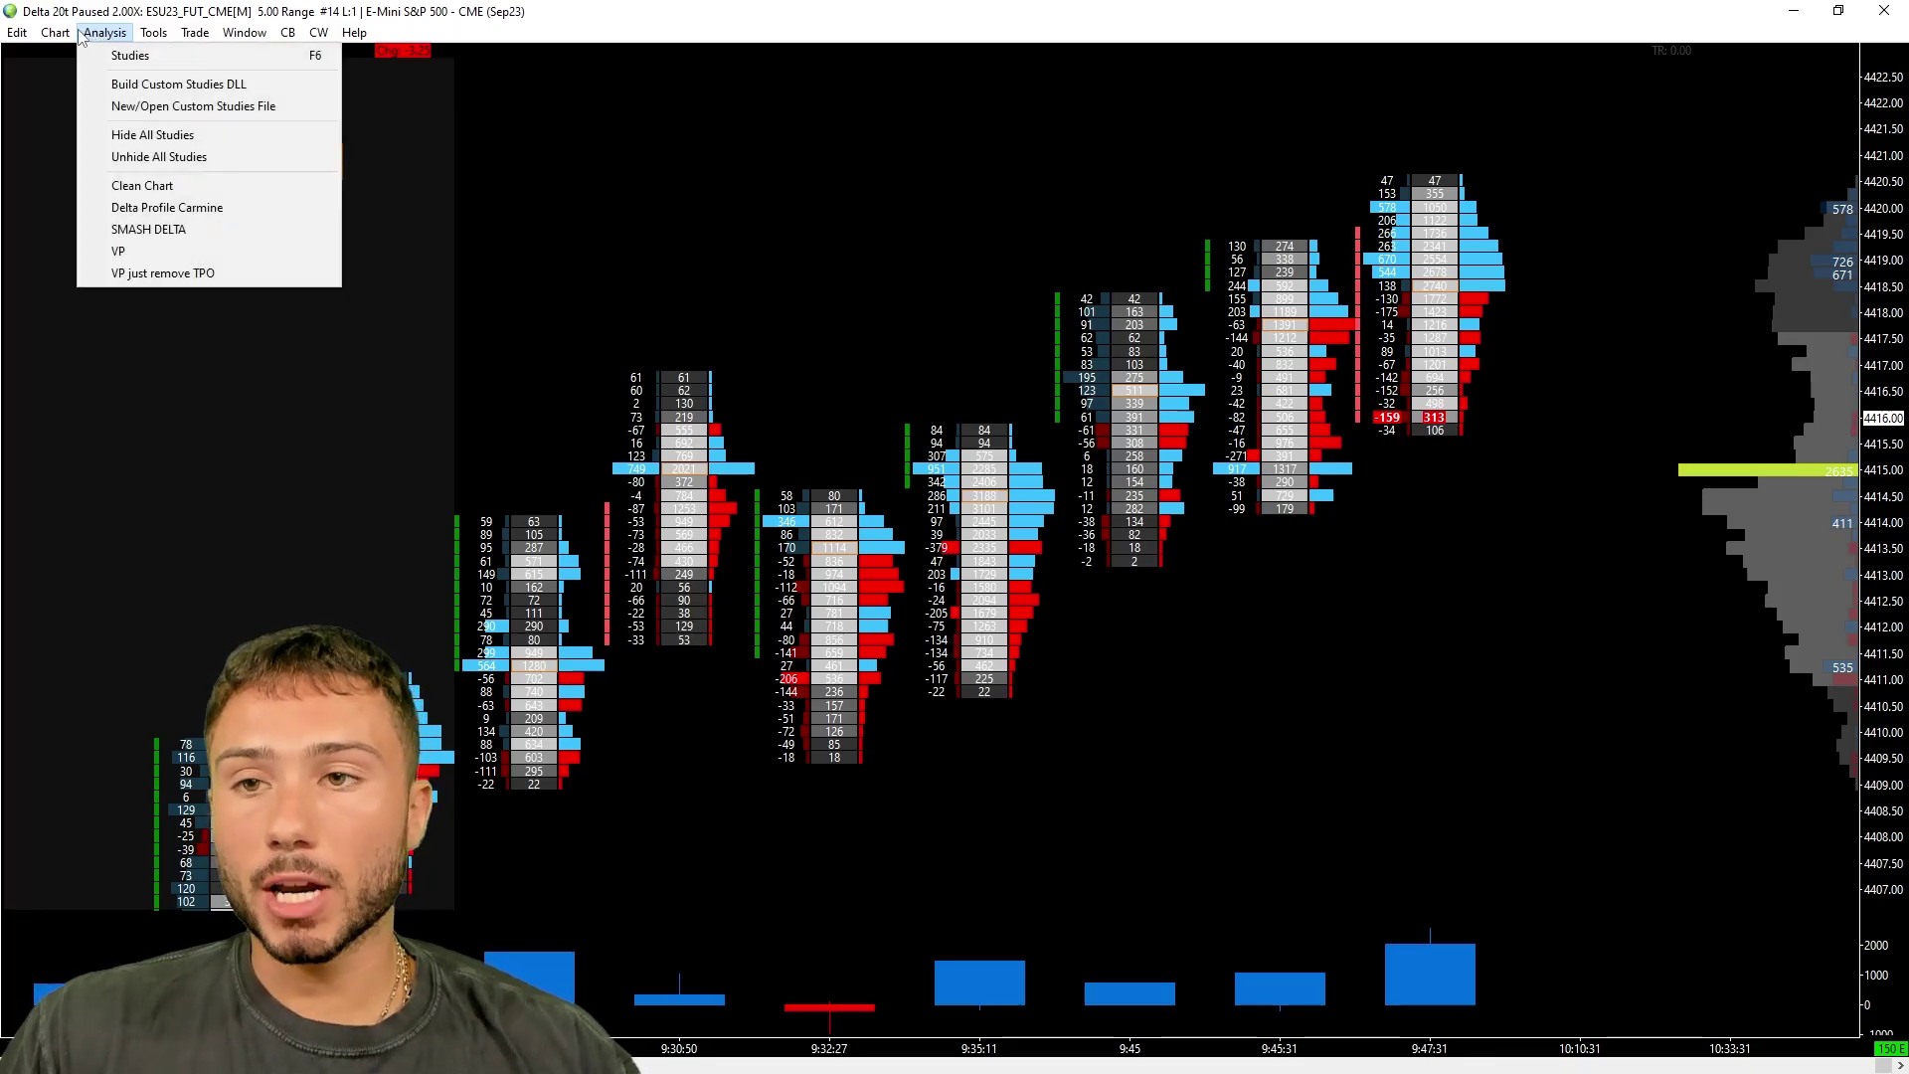
mouse_move(75, 32)
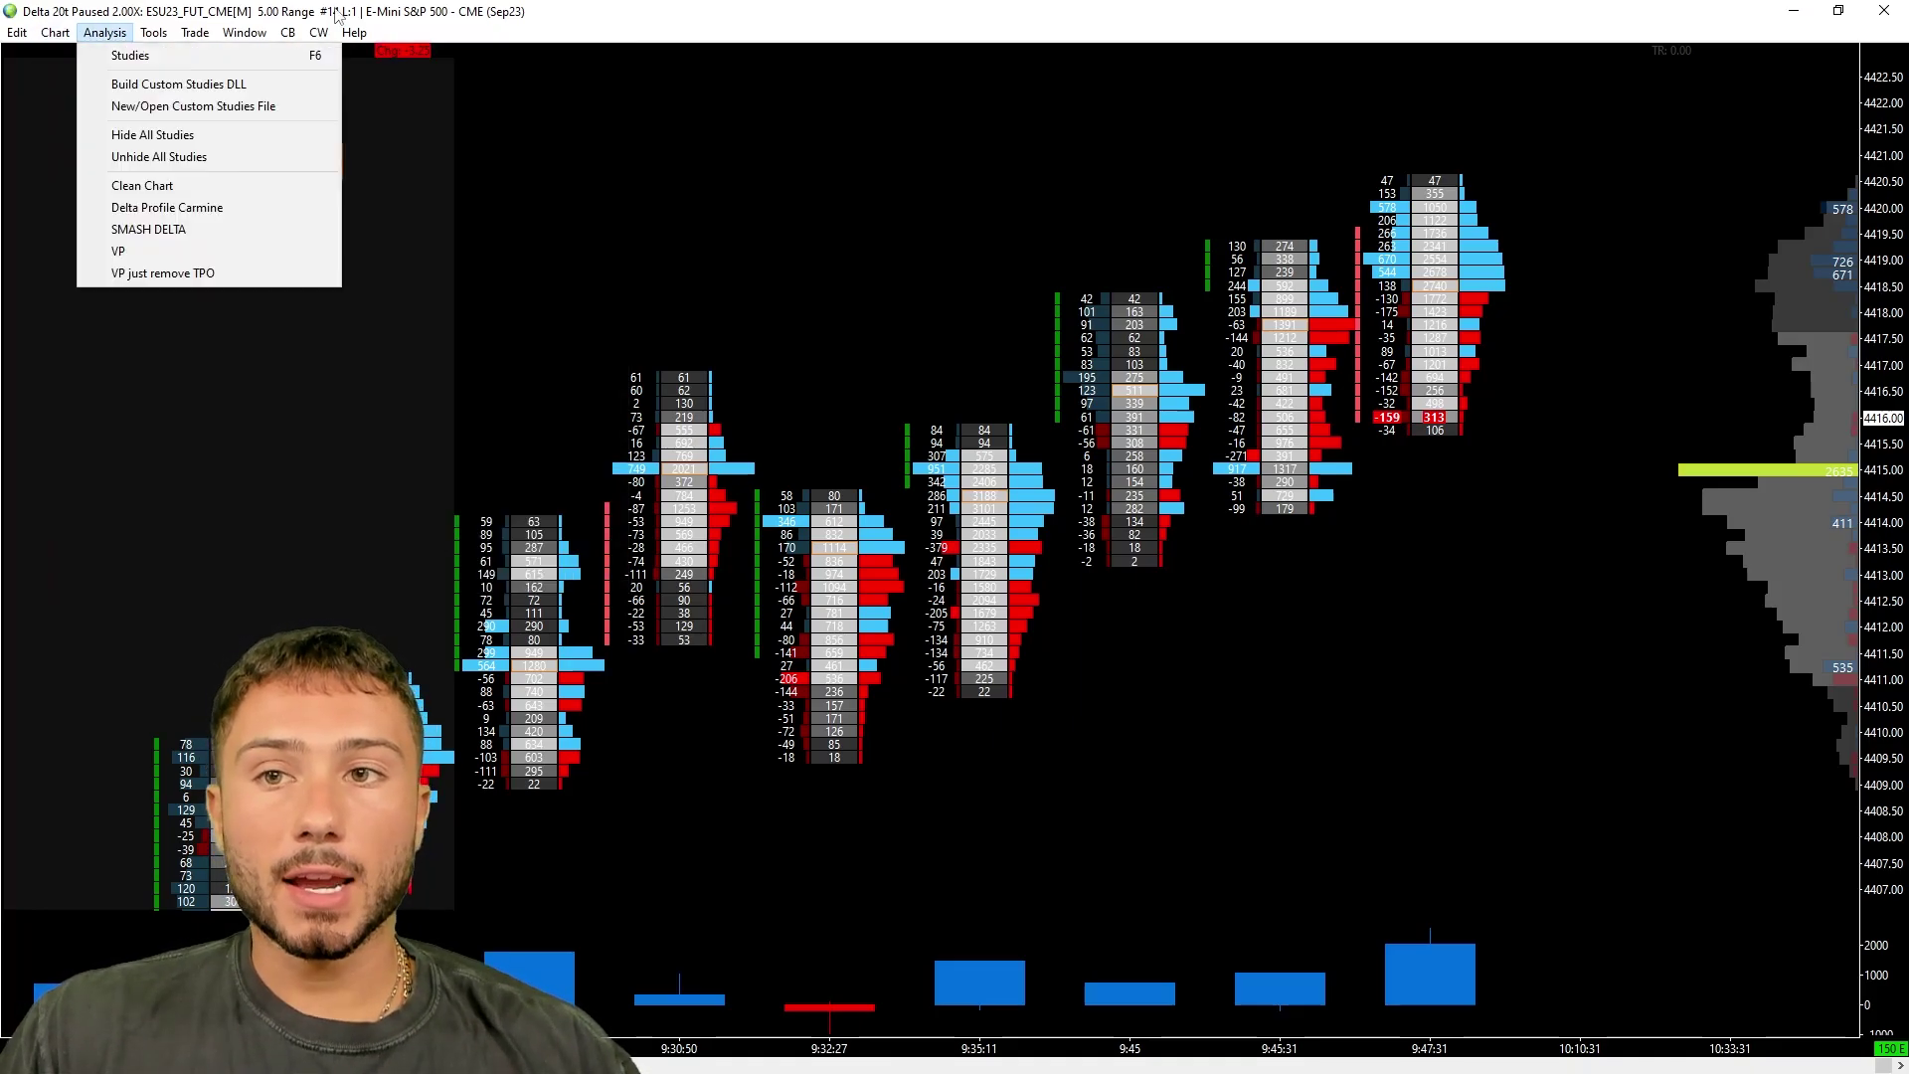
left_click(593, 13)
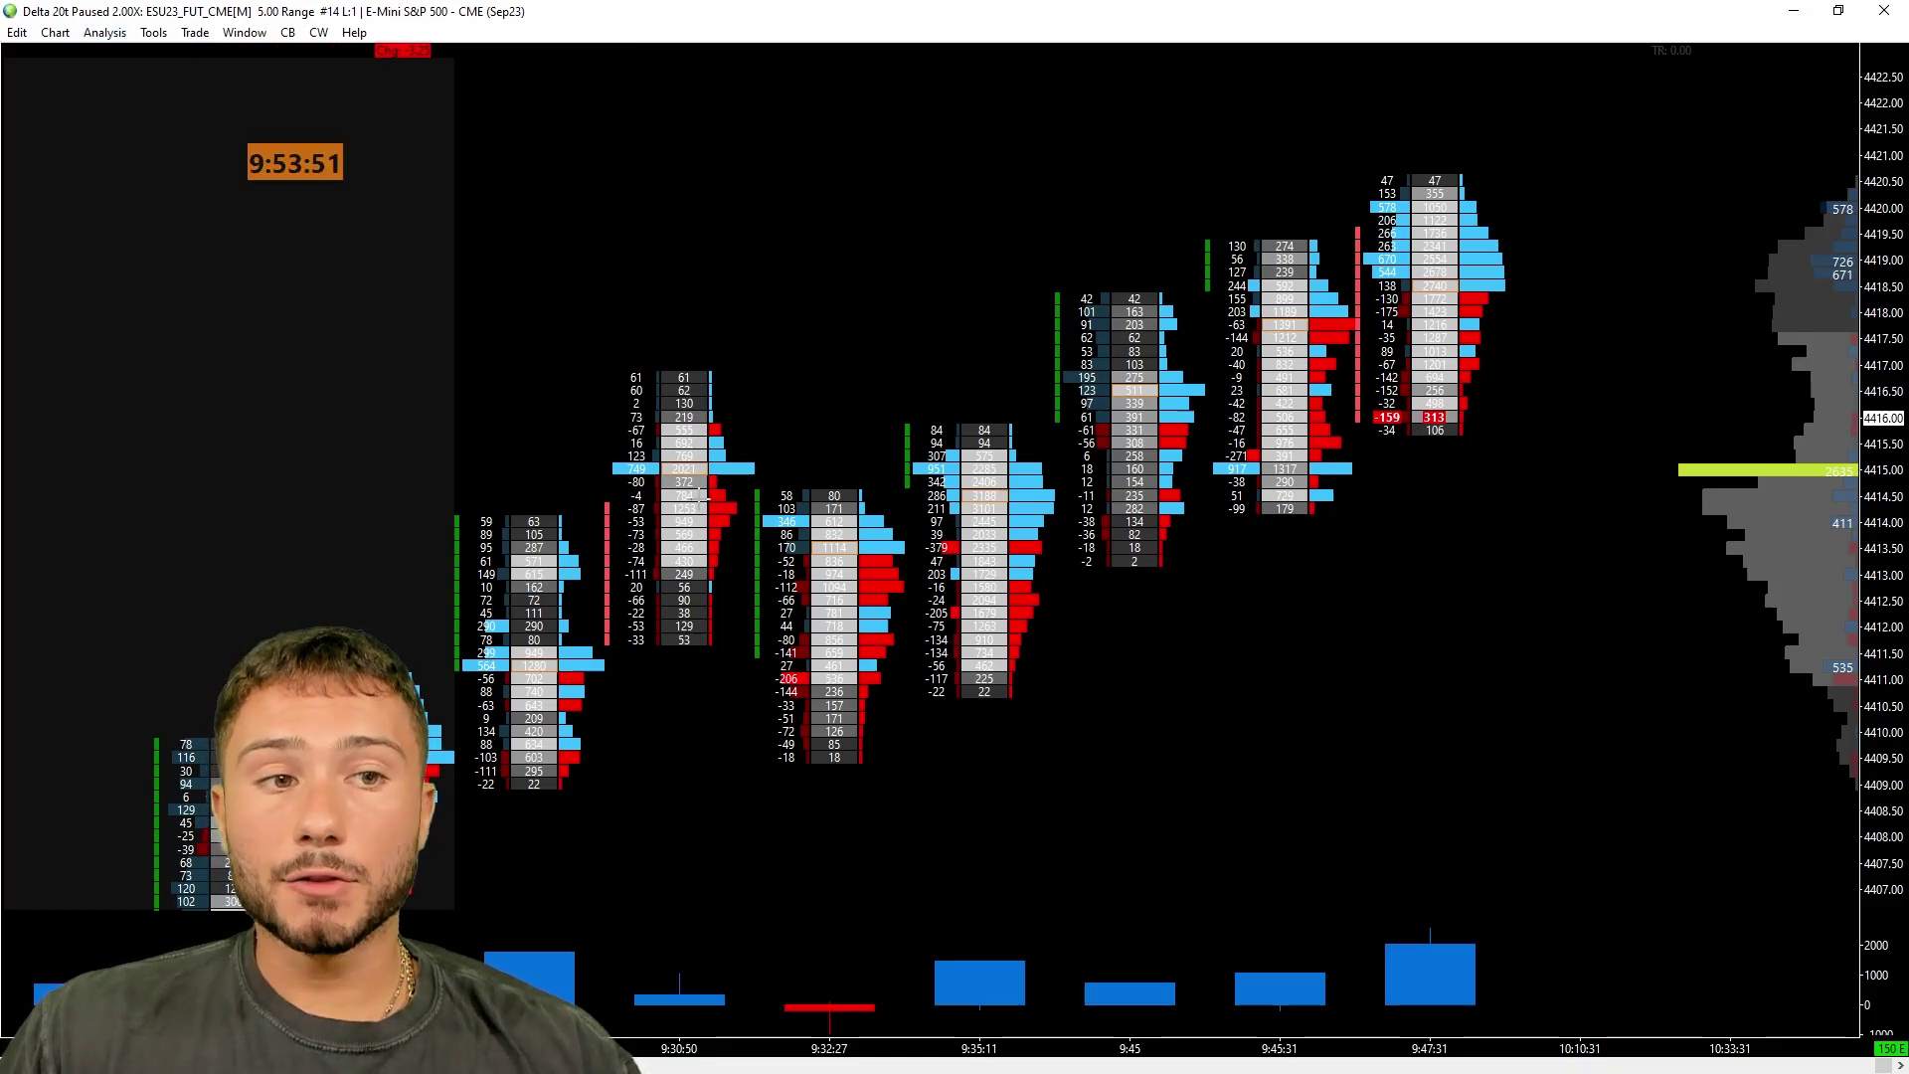
Look through the Chart menu without changes, then scroll the ESU23 footprint chart back and forth
left_click(55, 33)
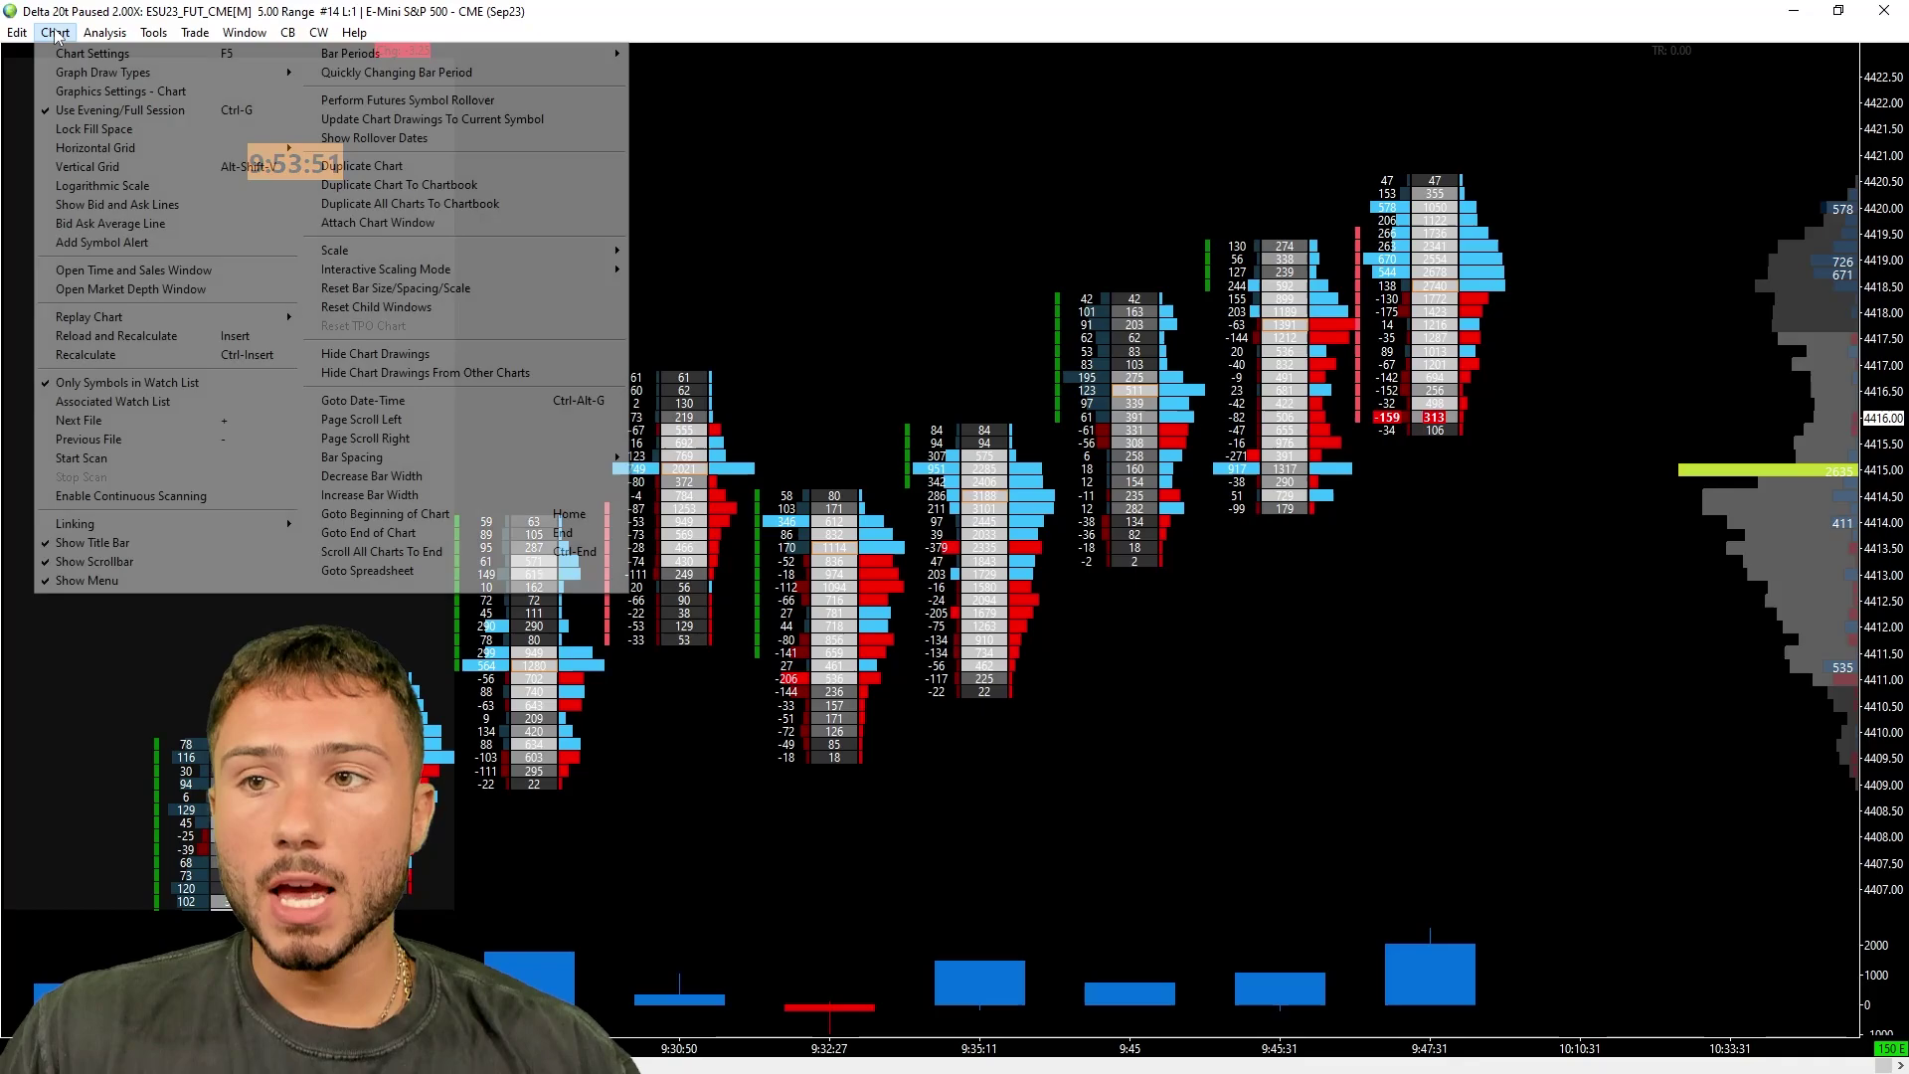
left_click(54, 33)
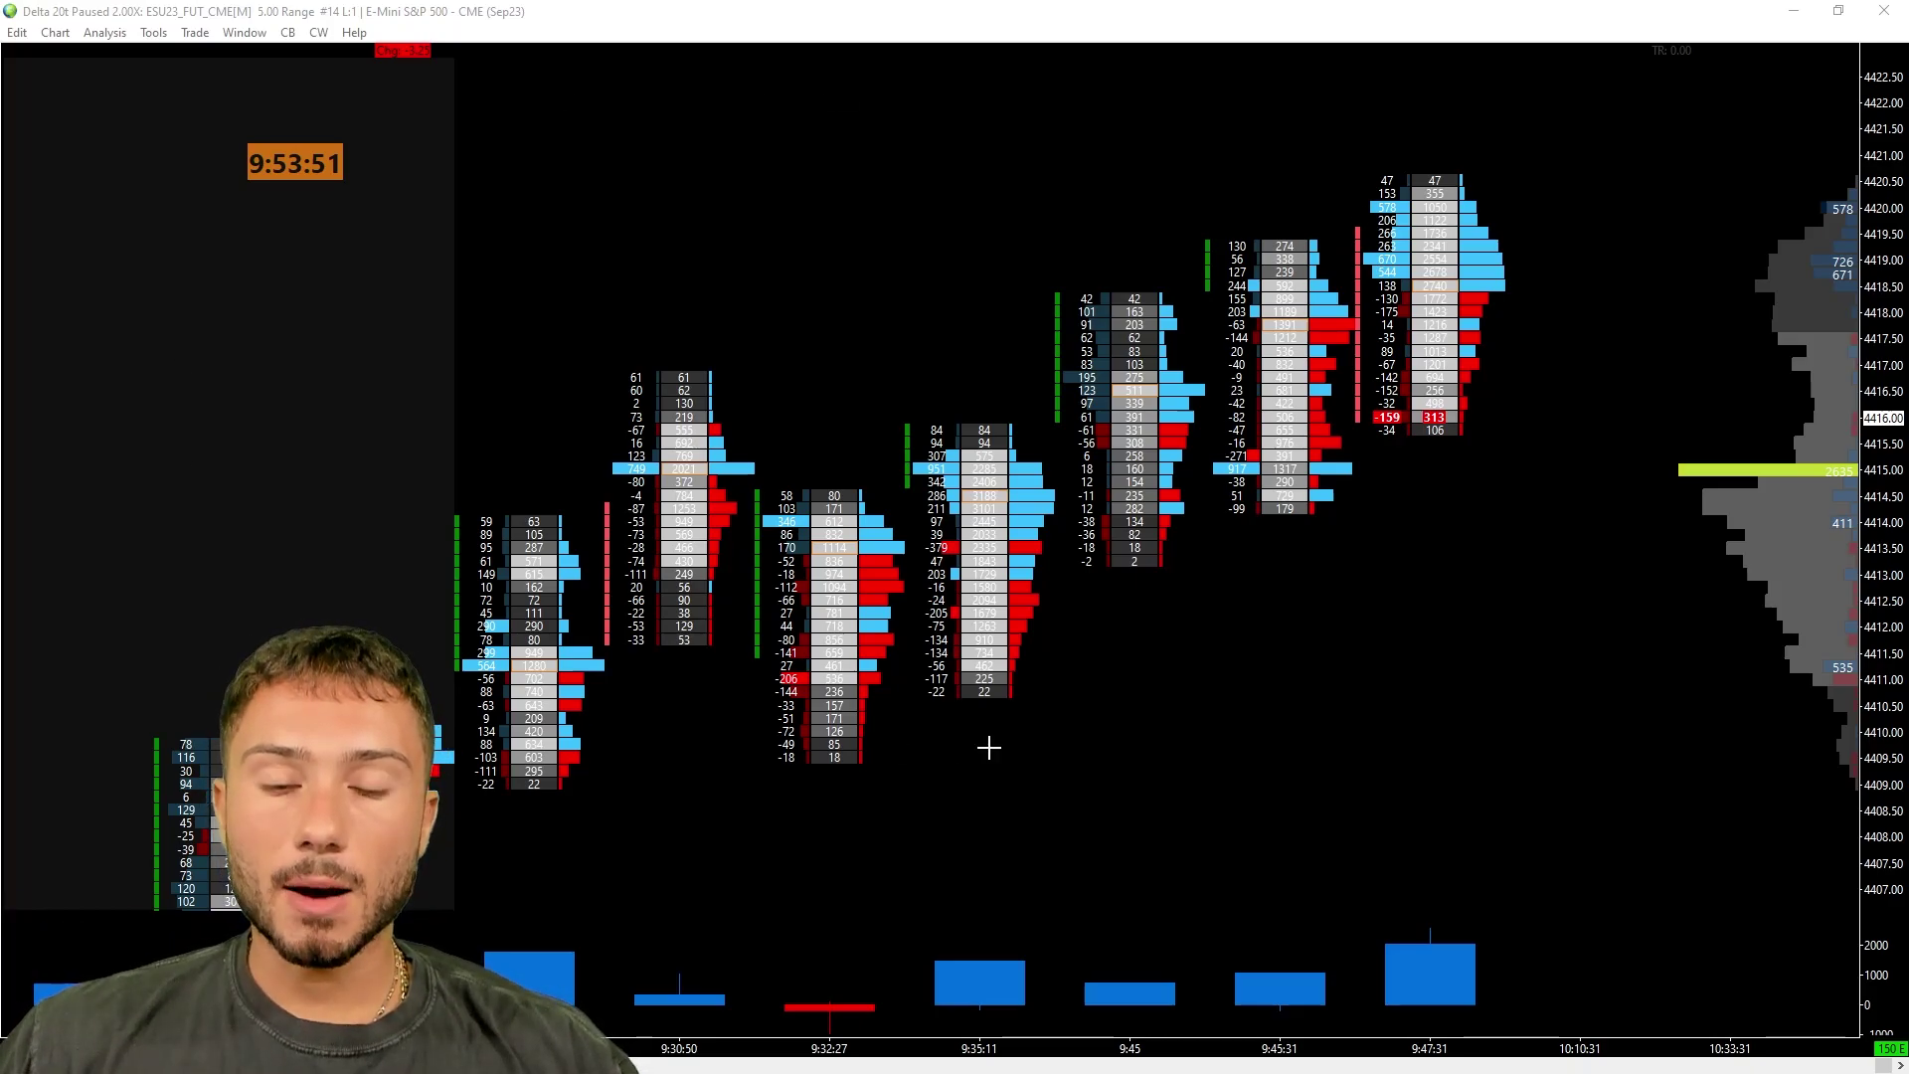
scroll(1369, 555, "down", 1)
scroll(1368, 559, "up", 1)
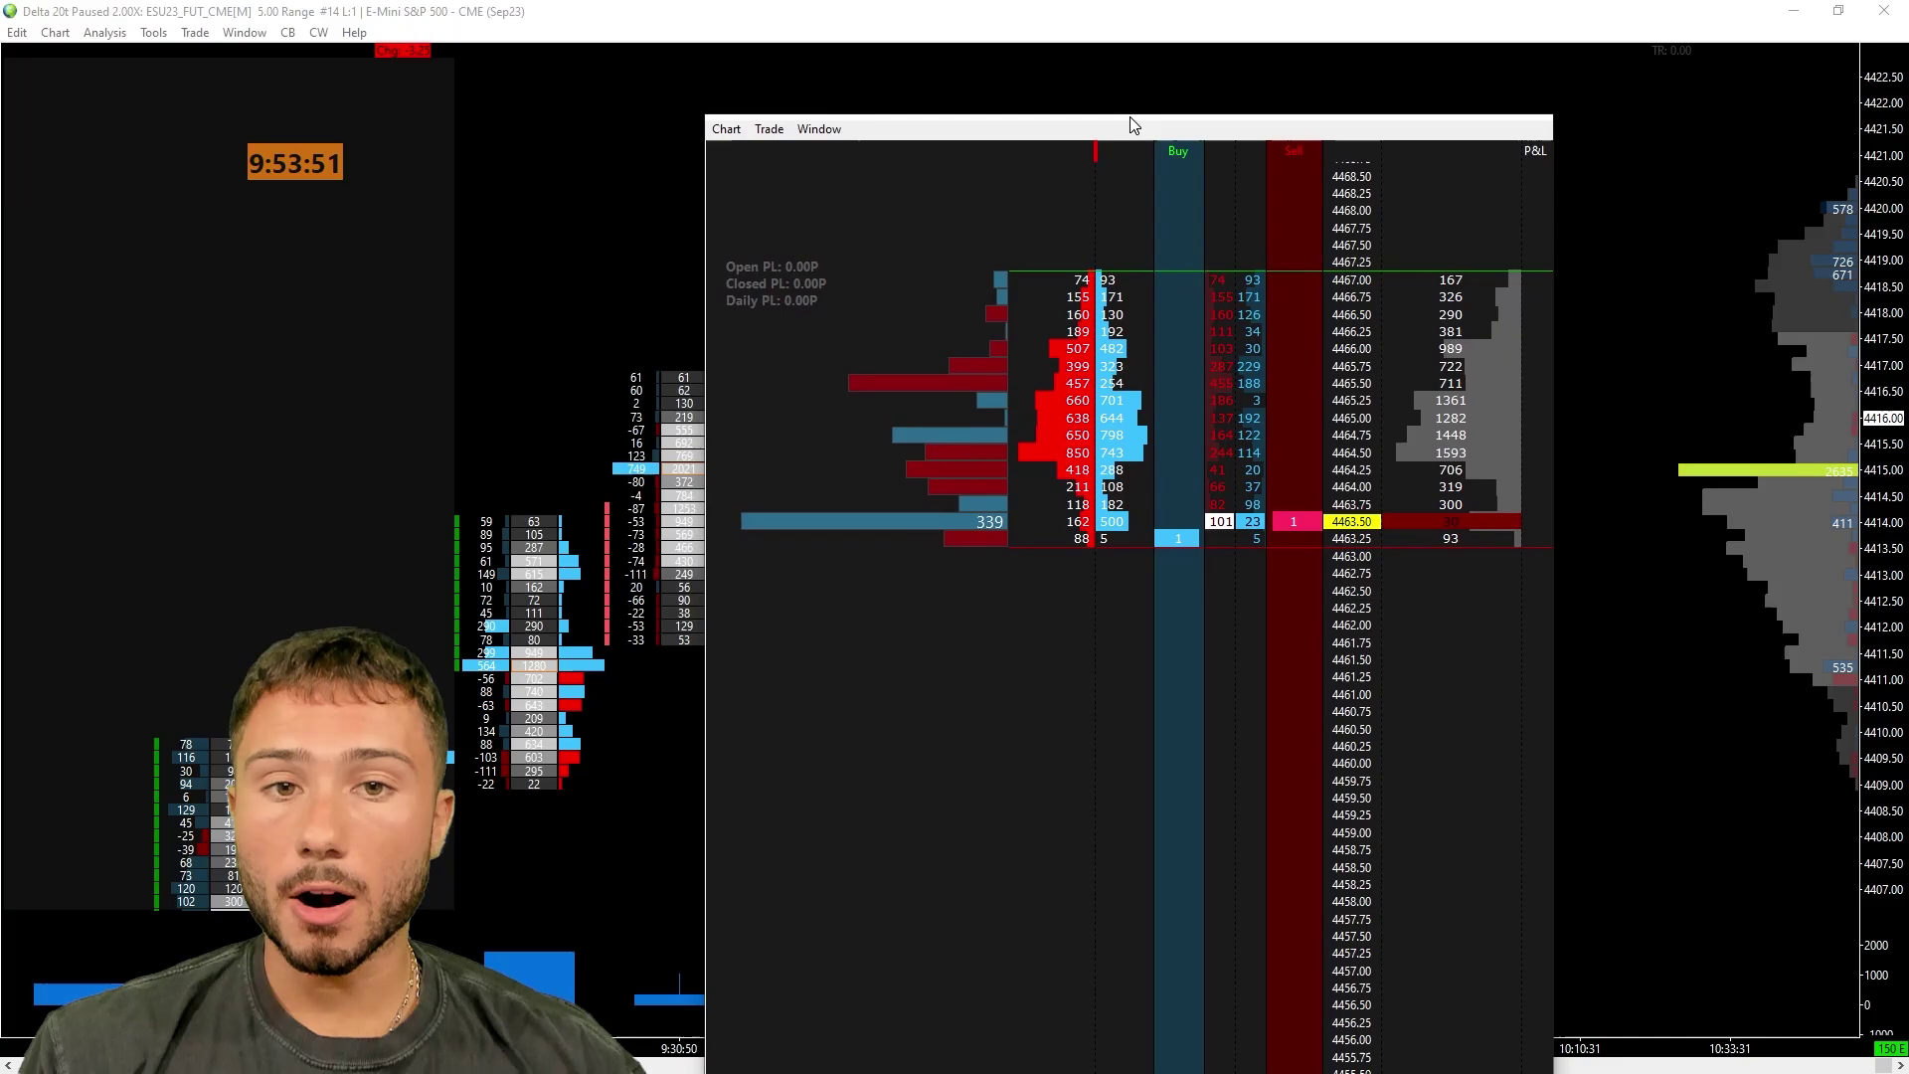
Move the DOM price ladder aside and bring up the Main Cum + MA 5-minute candlestick chart
left_click_drag(1129, 112, 1100, 85)
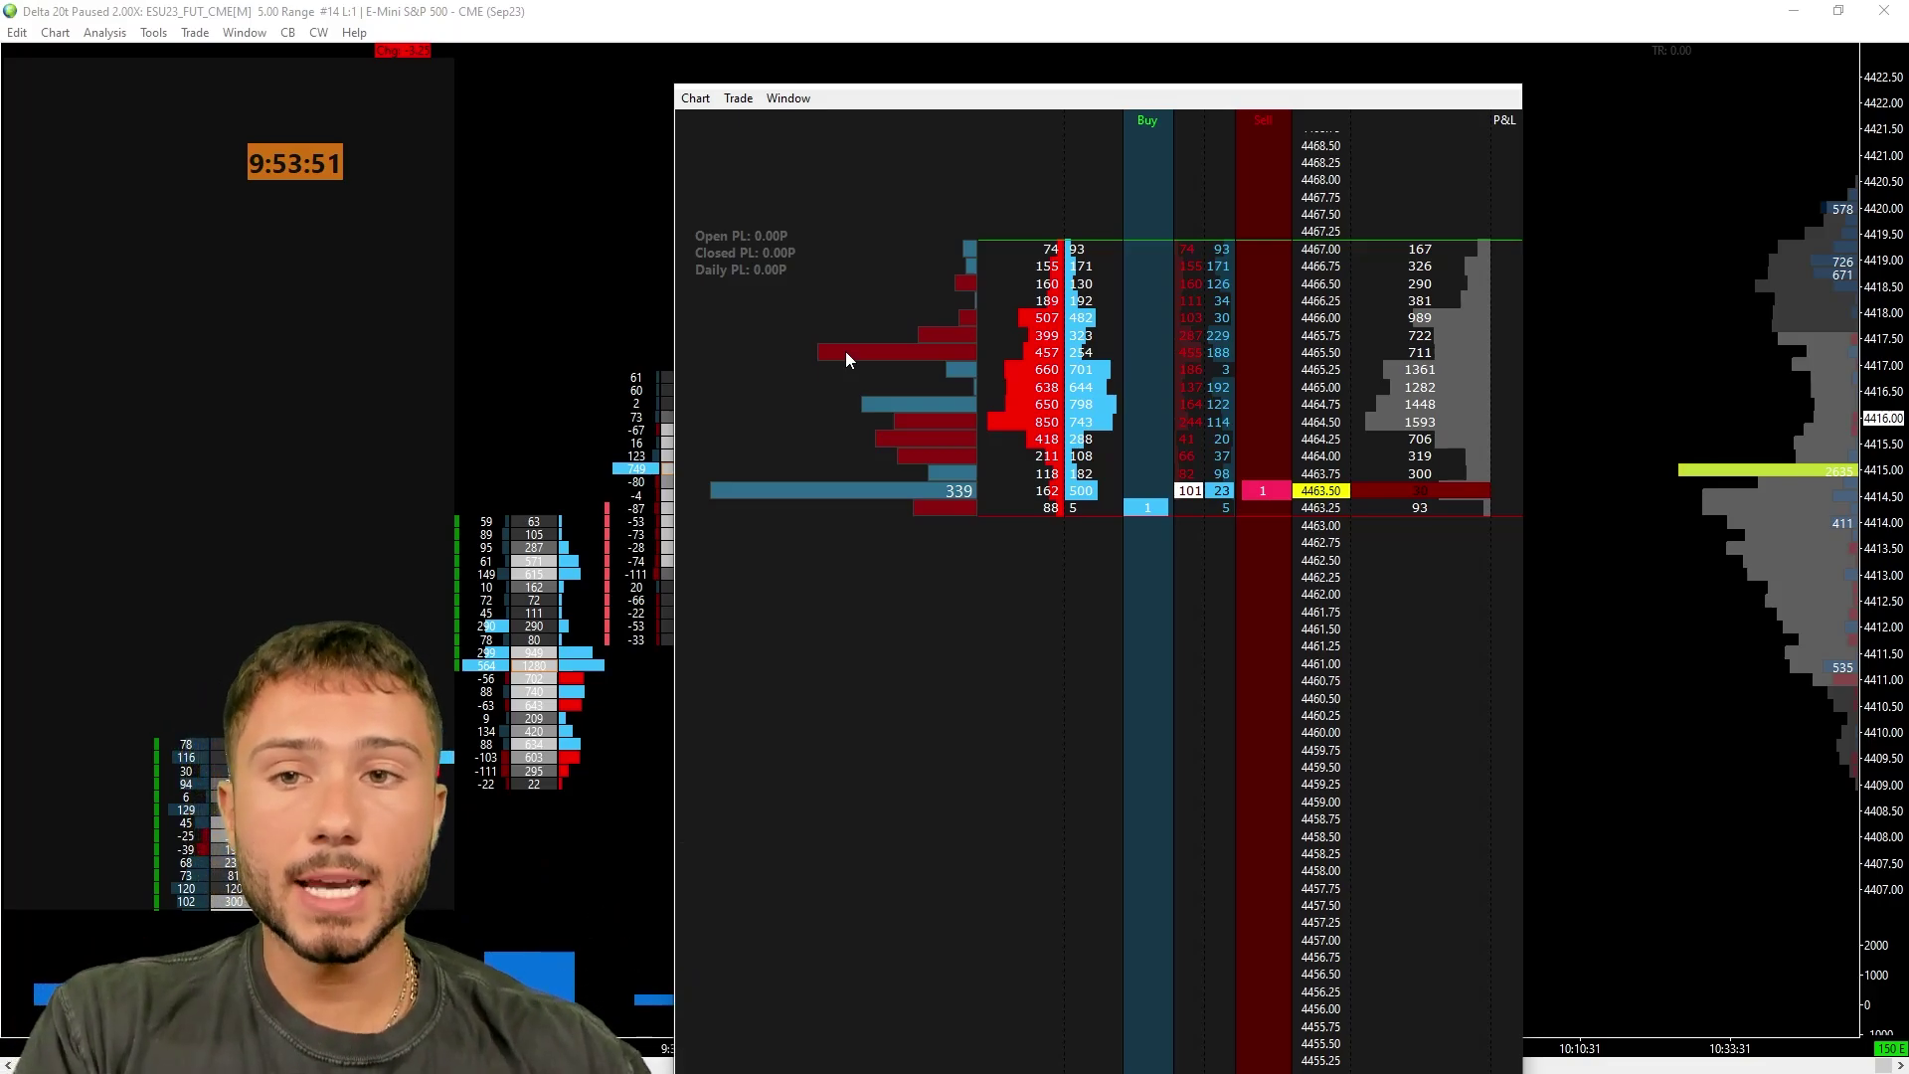
left_click_drag(1012, 99, 0, 40)
key("ctrl+Tab")
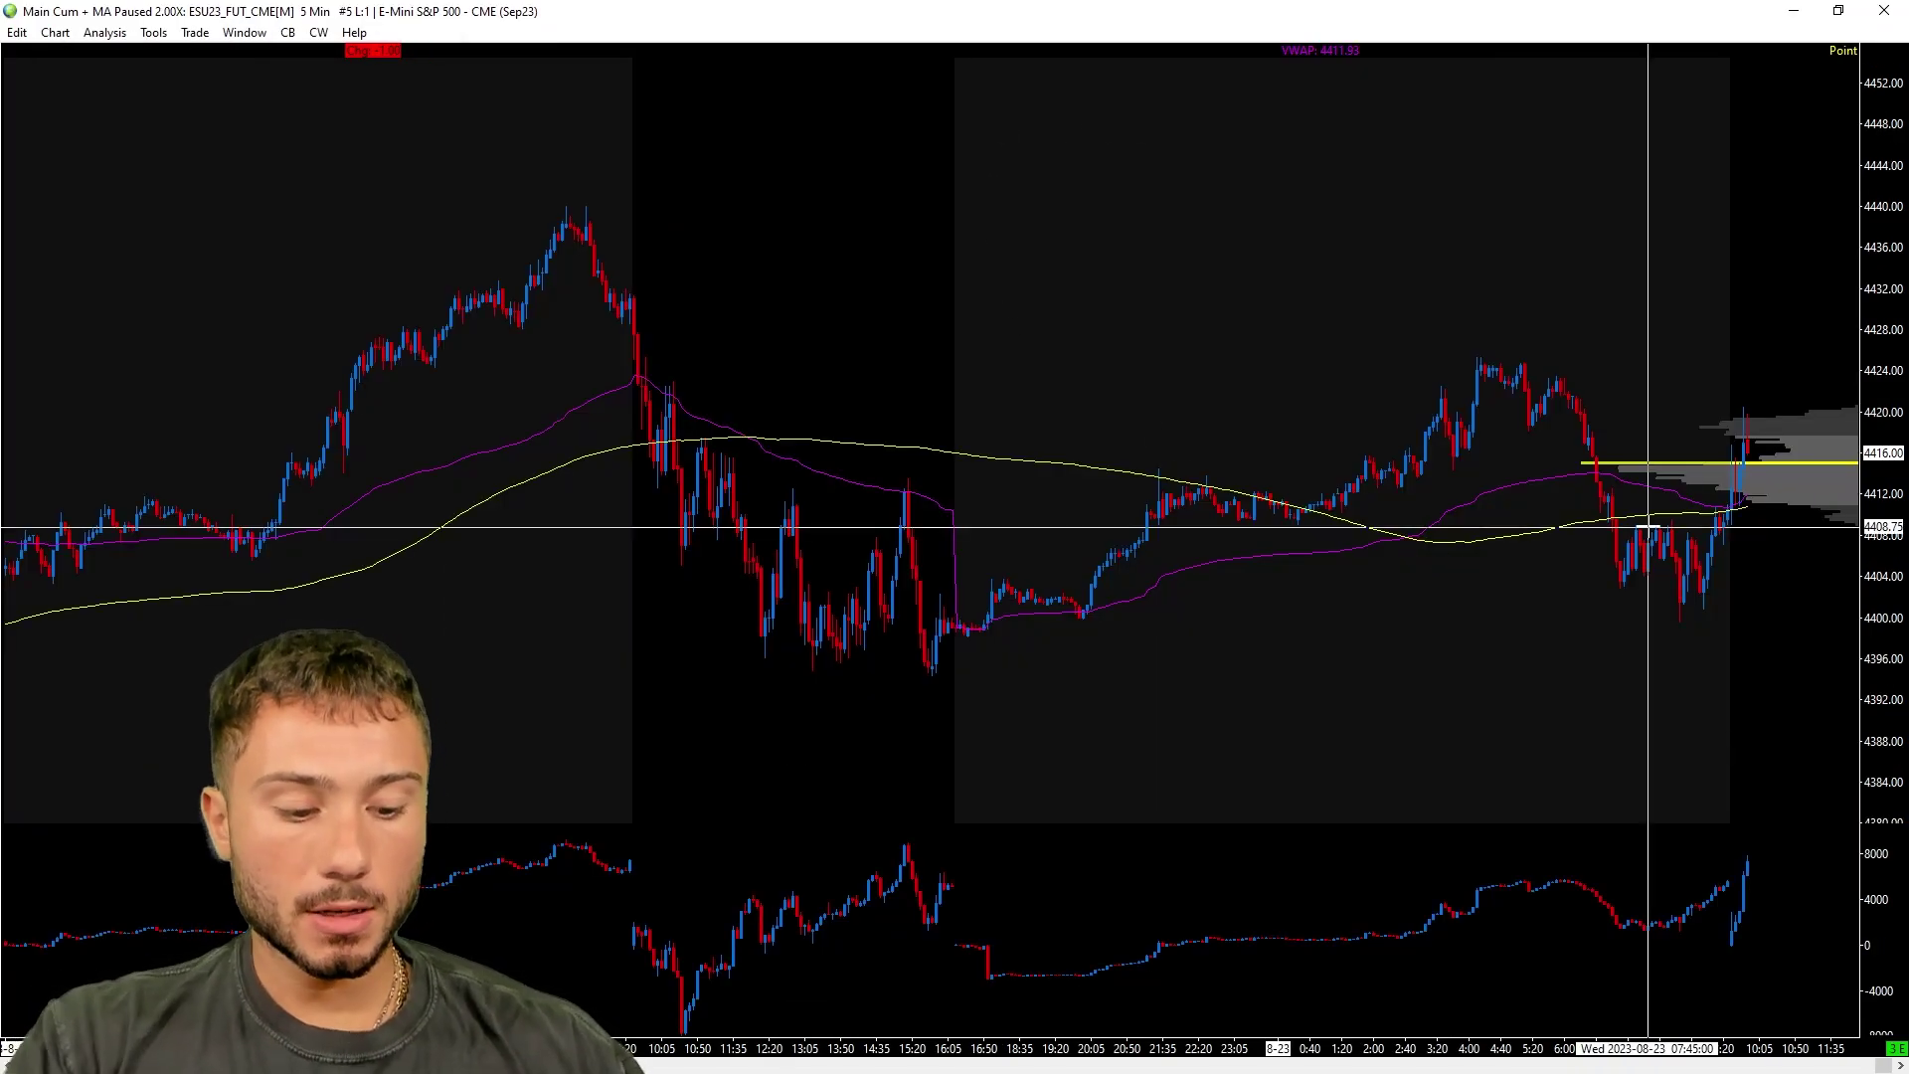
scroll(1690, 696, "up", 5)
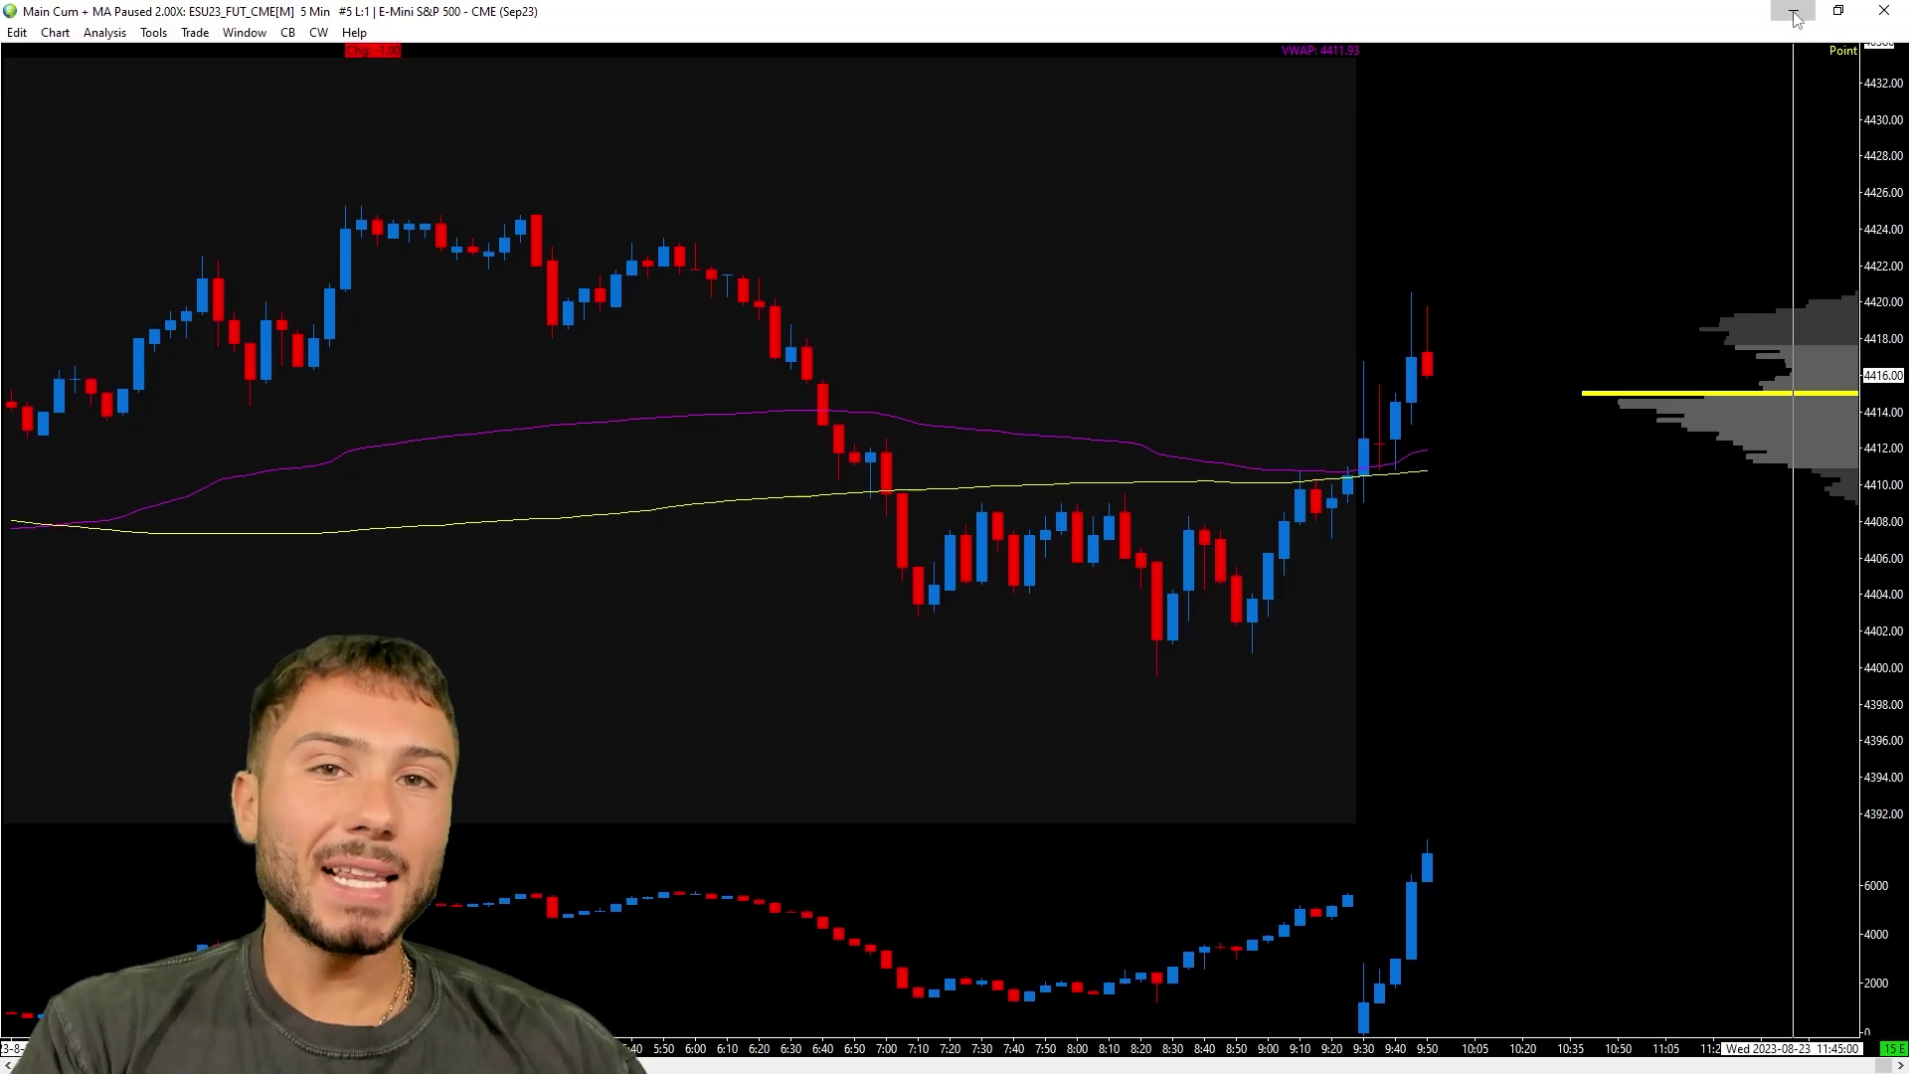
Minimize the candlestick chart and nudge the footprint chart's price range slightly down
left_click(1793, 10)
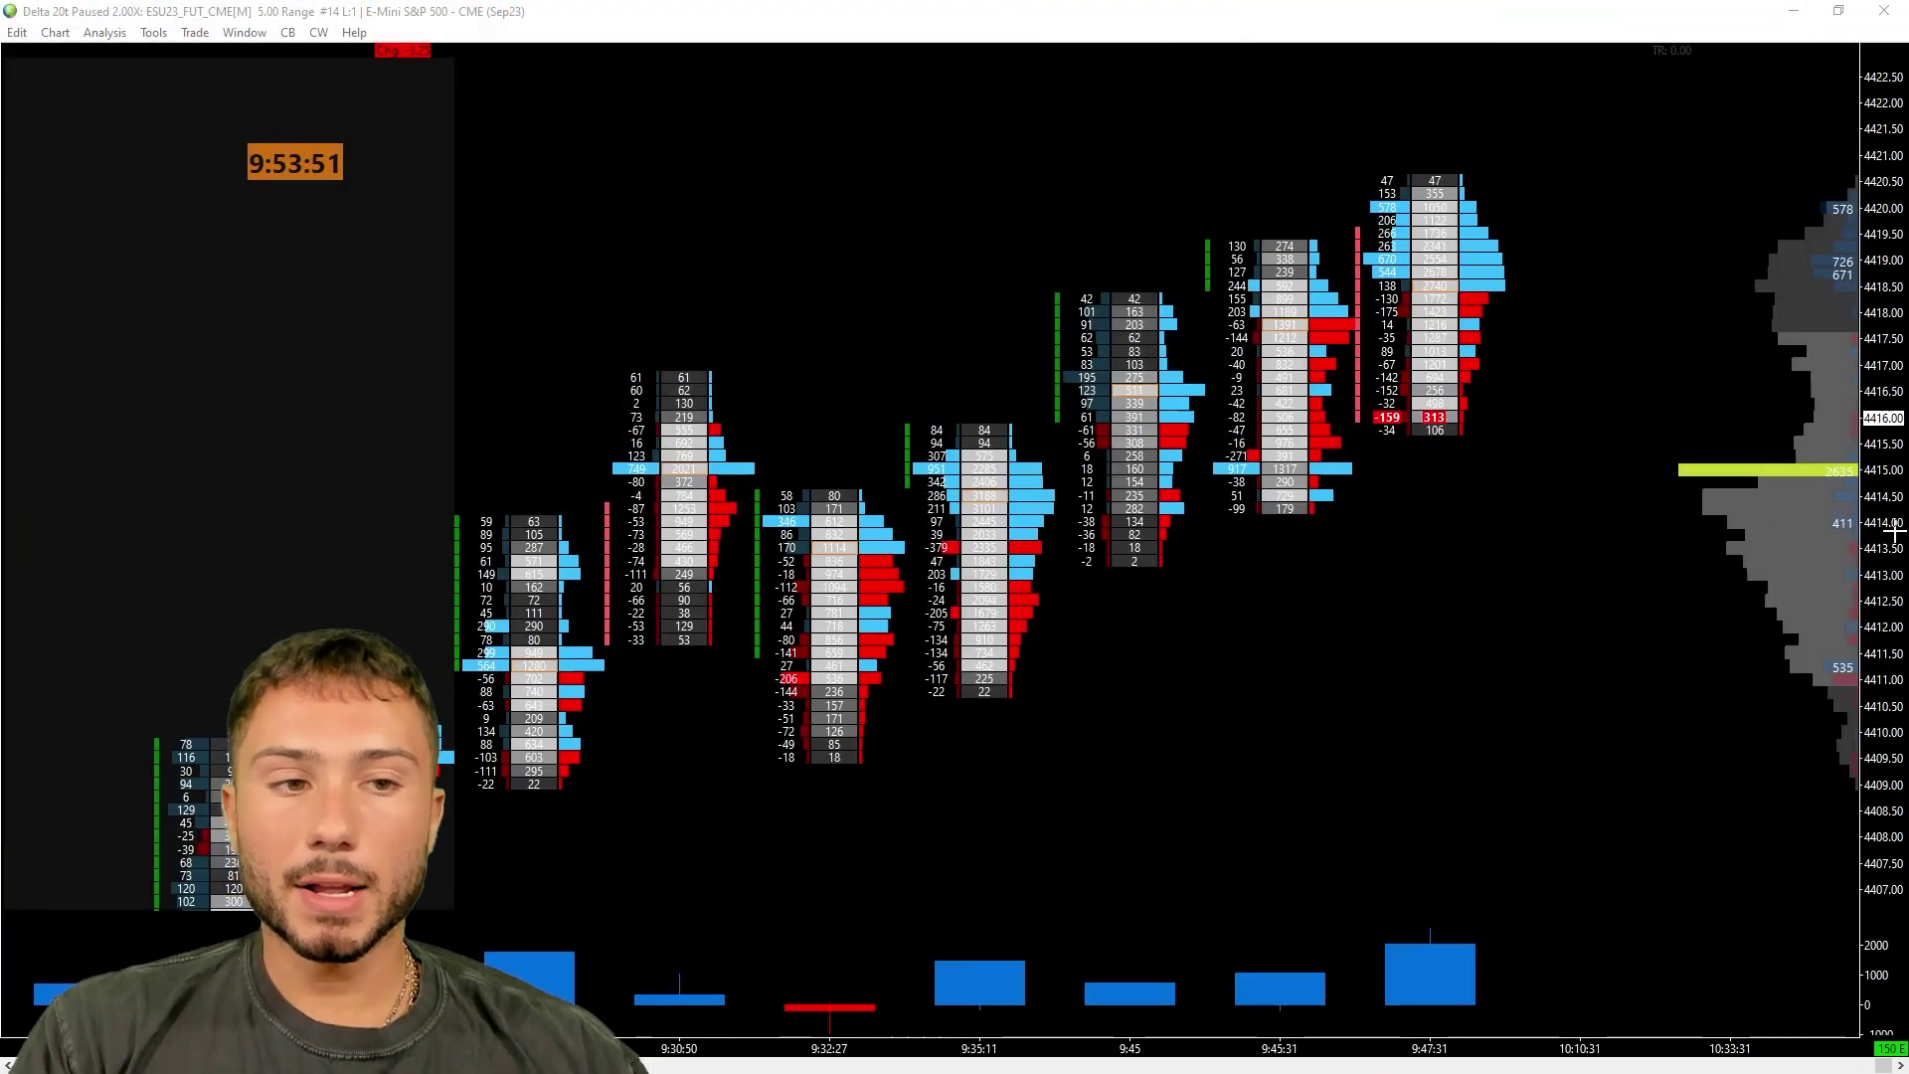
scroll(1894, 465, "down", 2)
left_click_drag(1894, 465, 1882, 475)
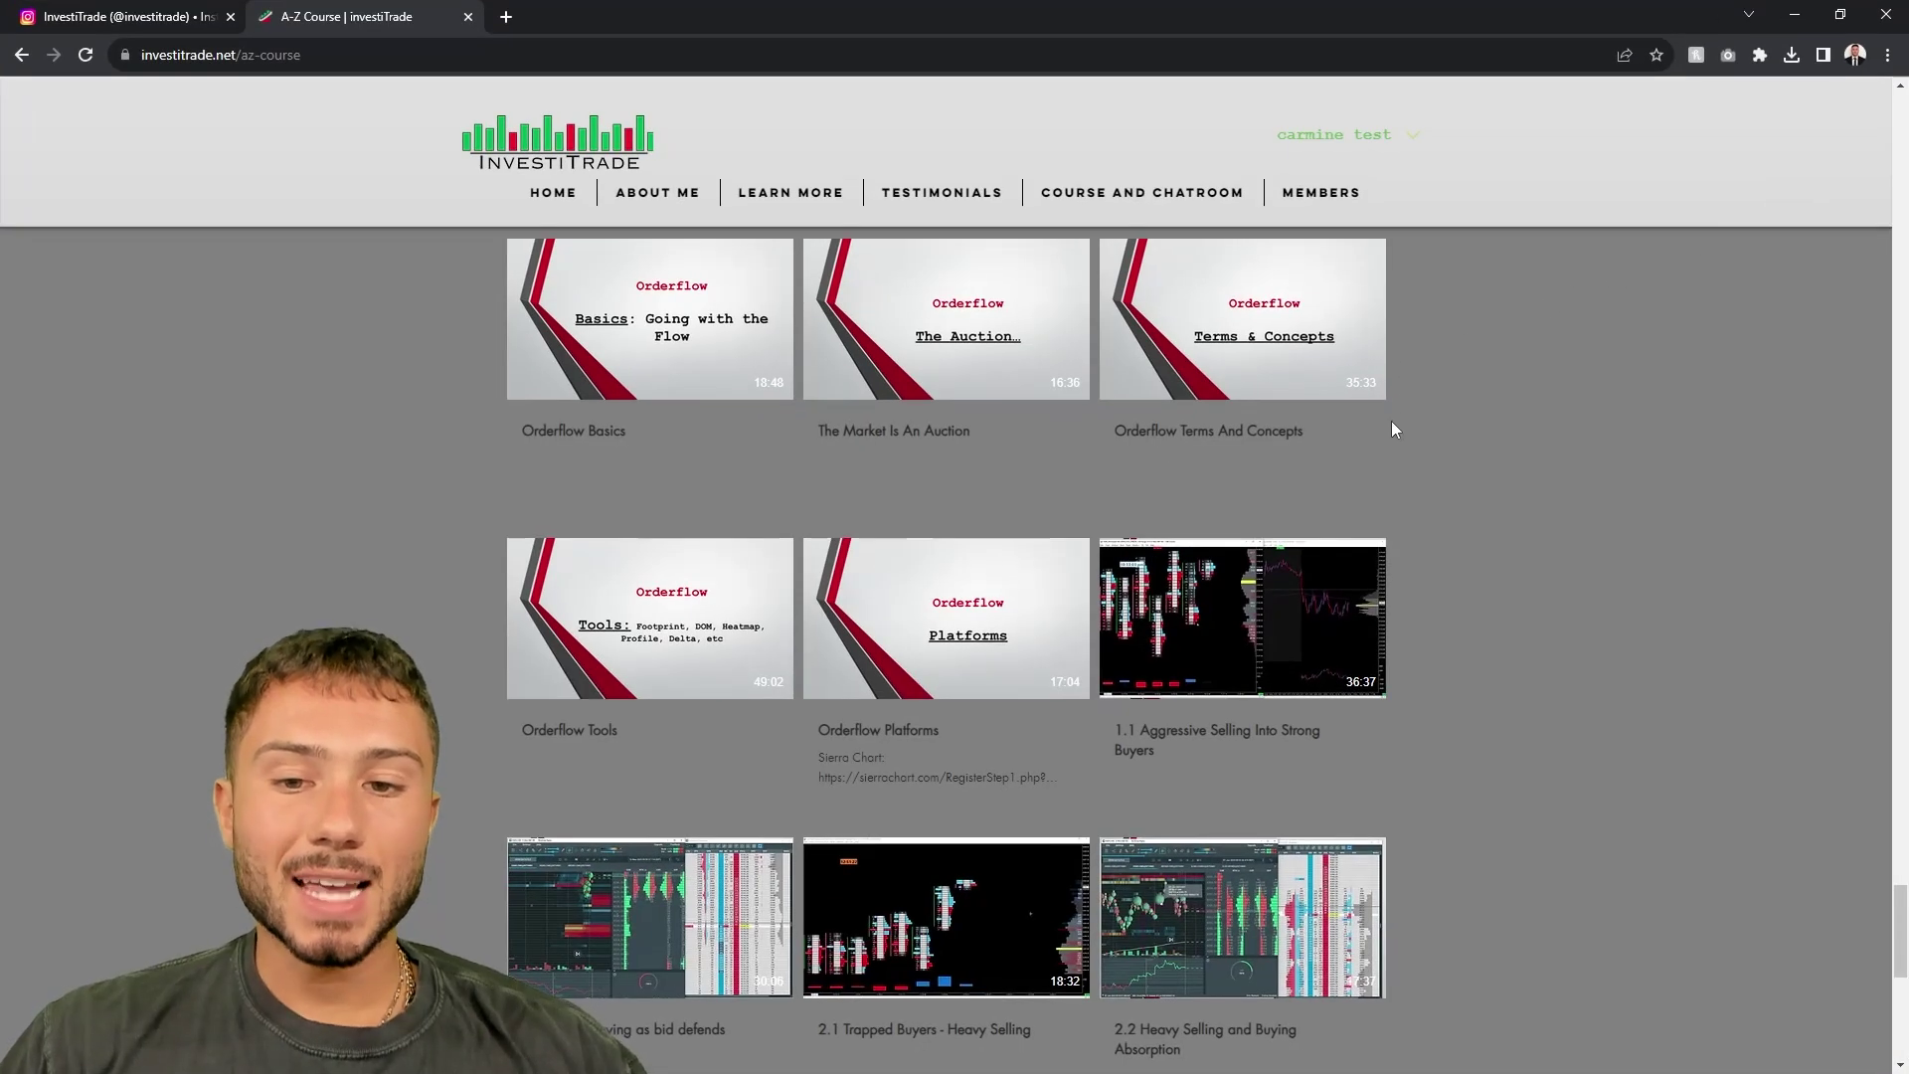
Scroll through the A-Z course's Orderflow lessons, such as Orderflow Basics and Orderflow Tools
scroll(1350, 559, "down", 5)
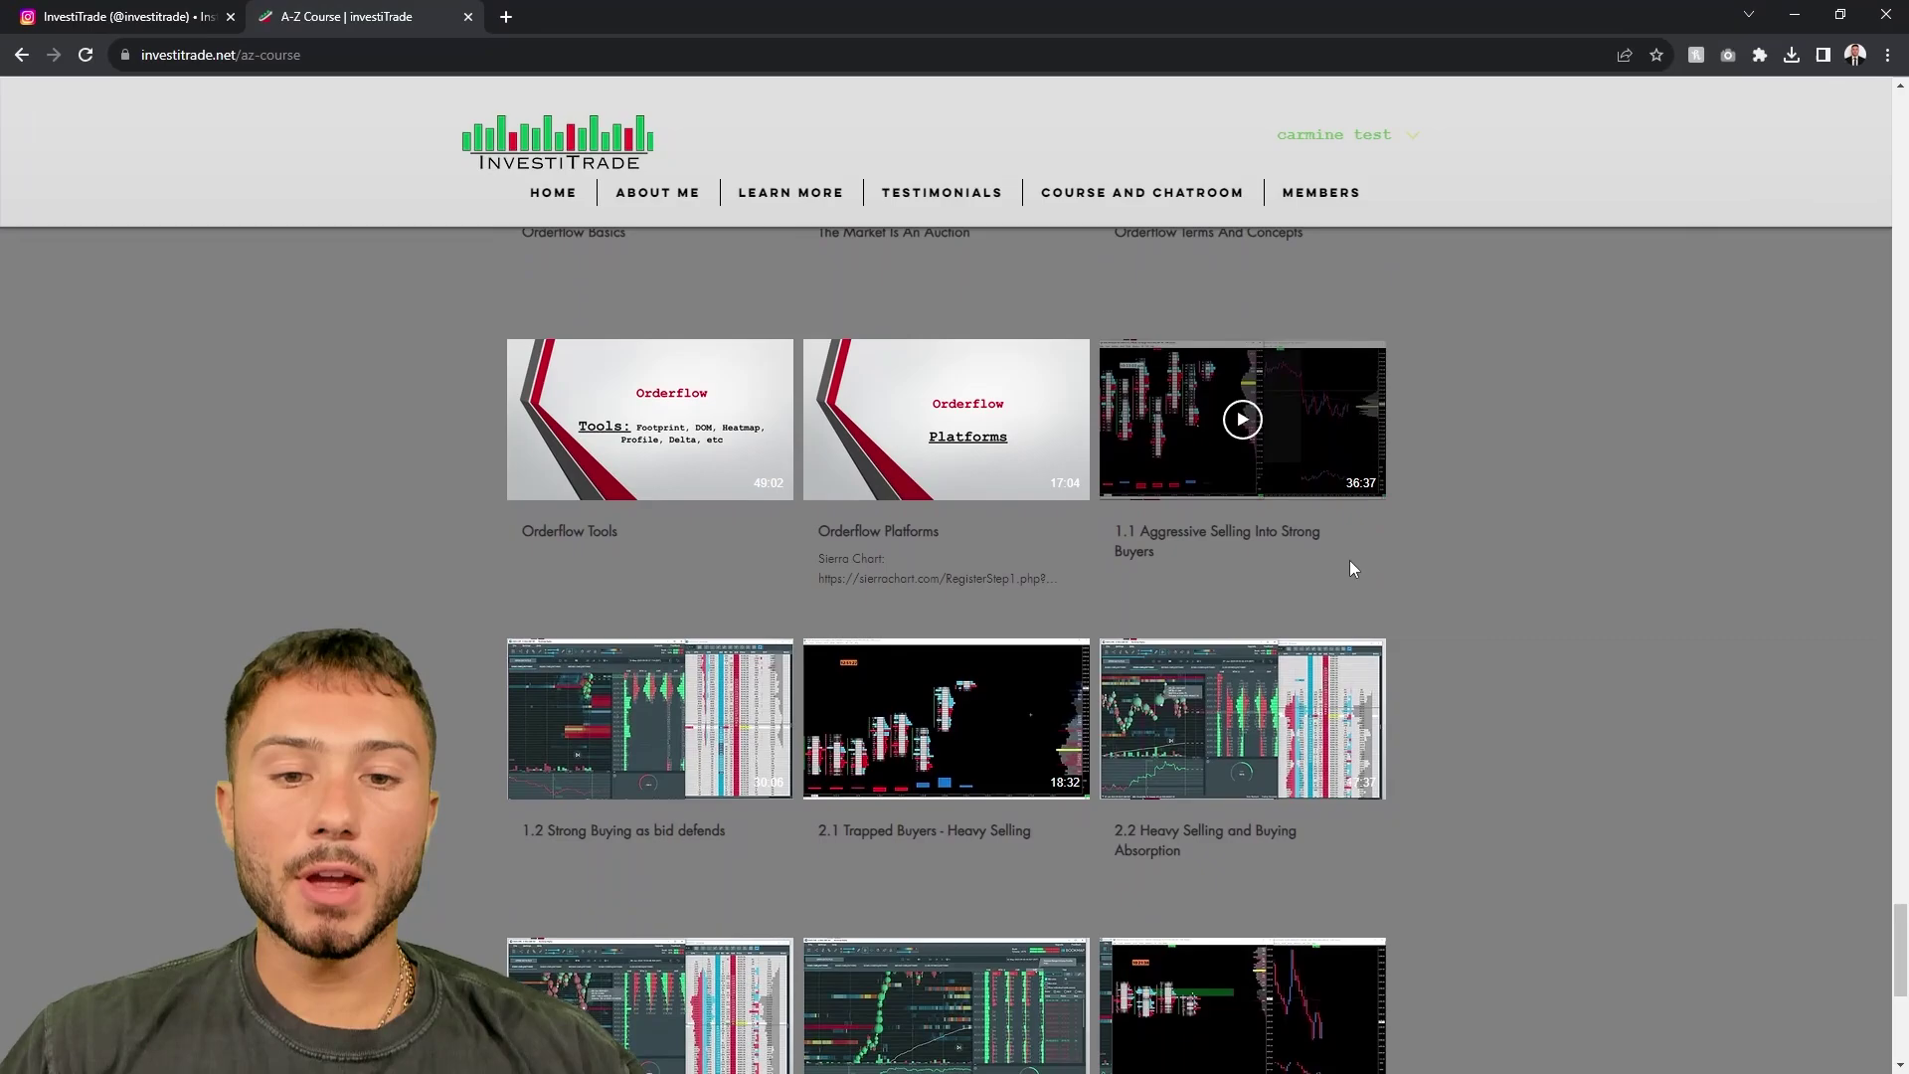
scroll(1351, 559, "down", 2)
scroll(1350, 558, "up", 5)
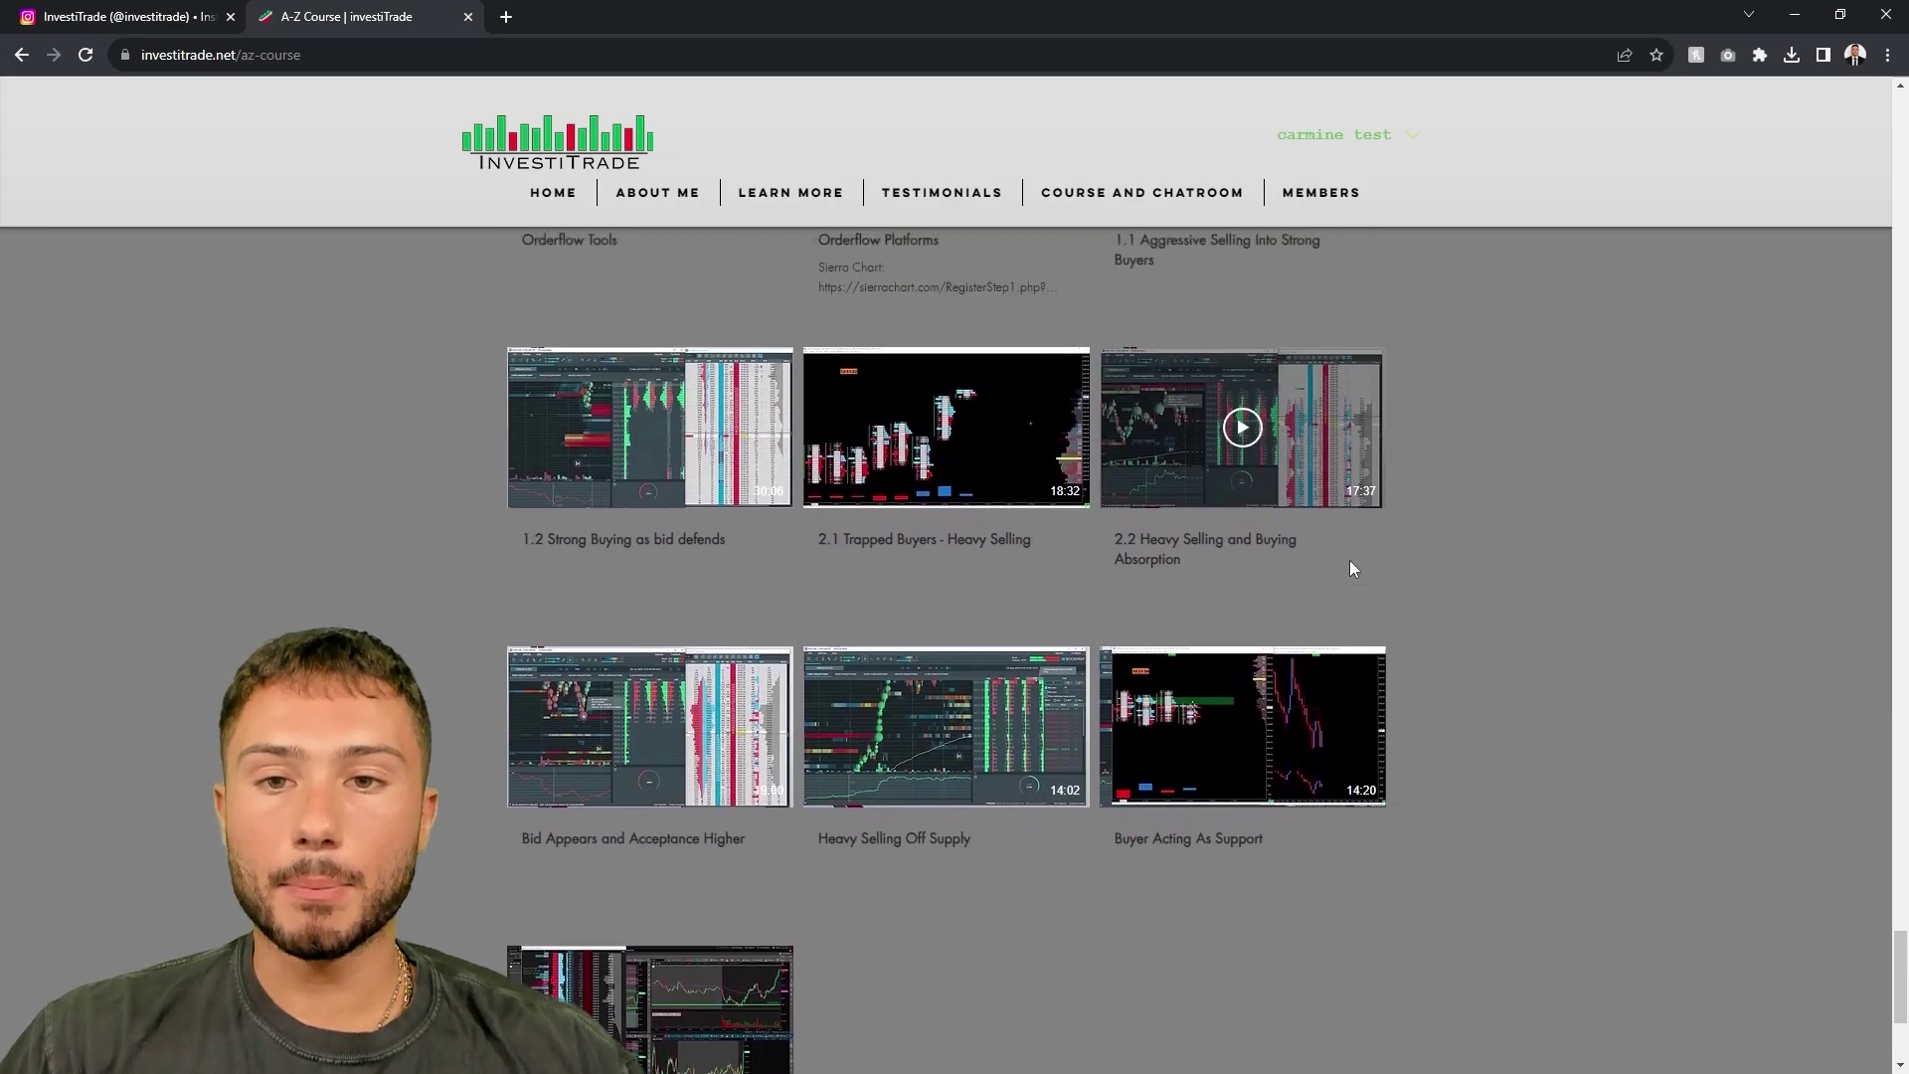
scroll(1048, 558, "up", 3)
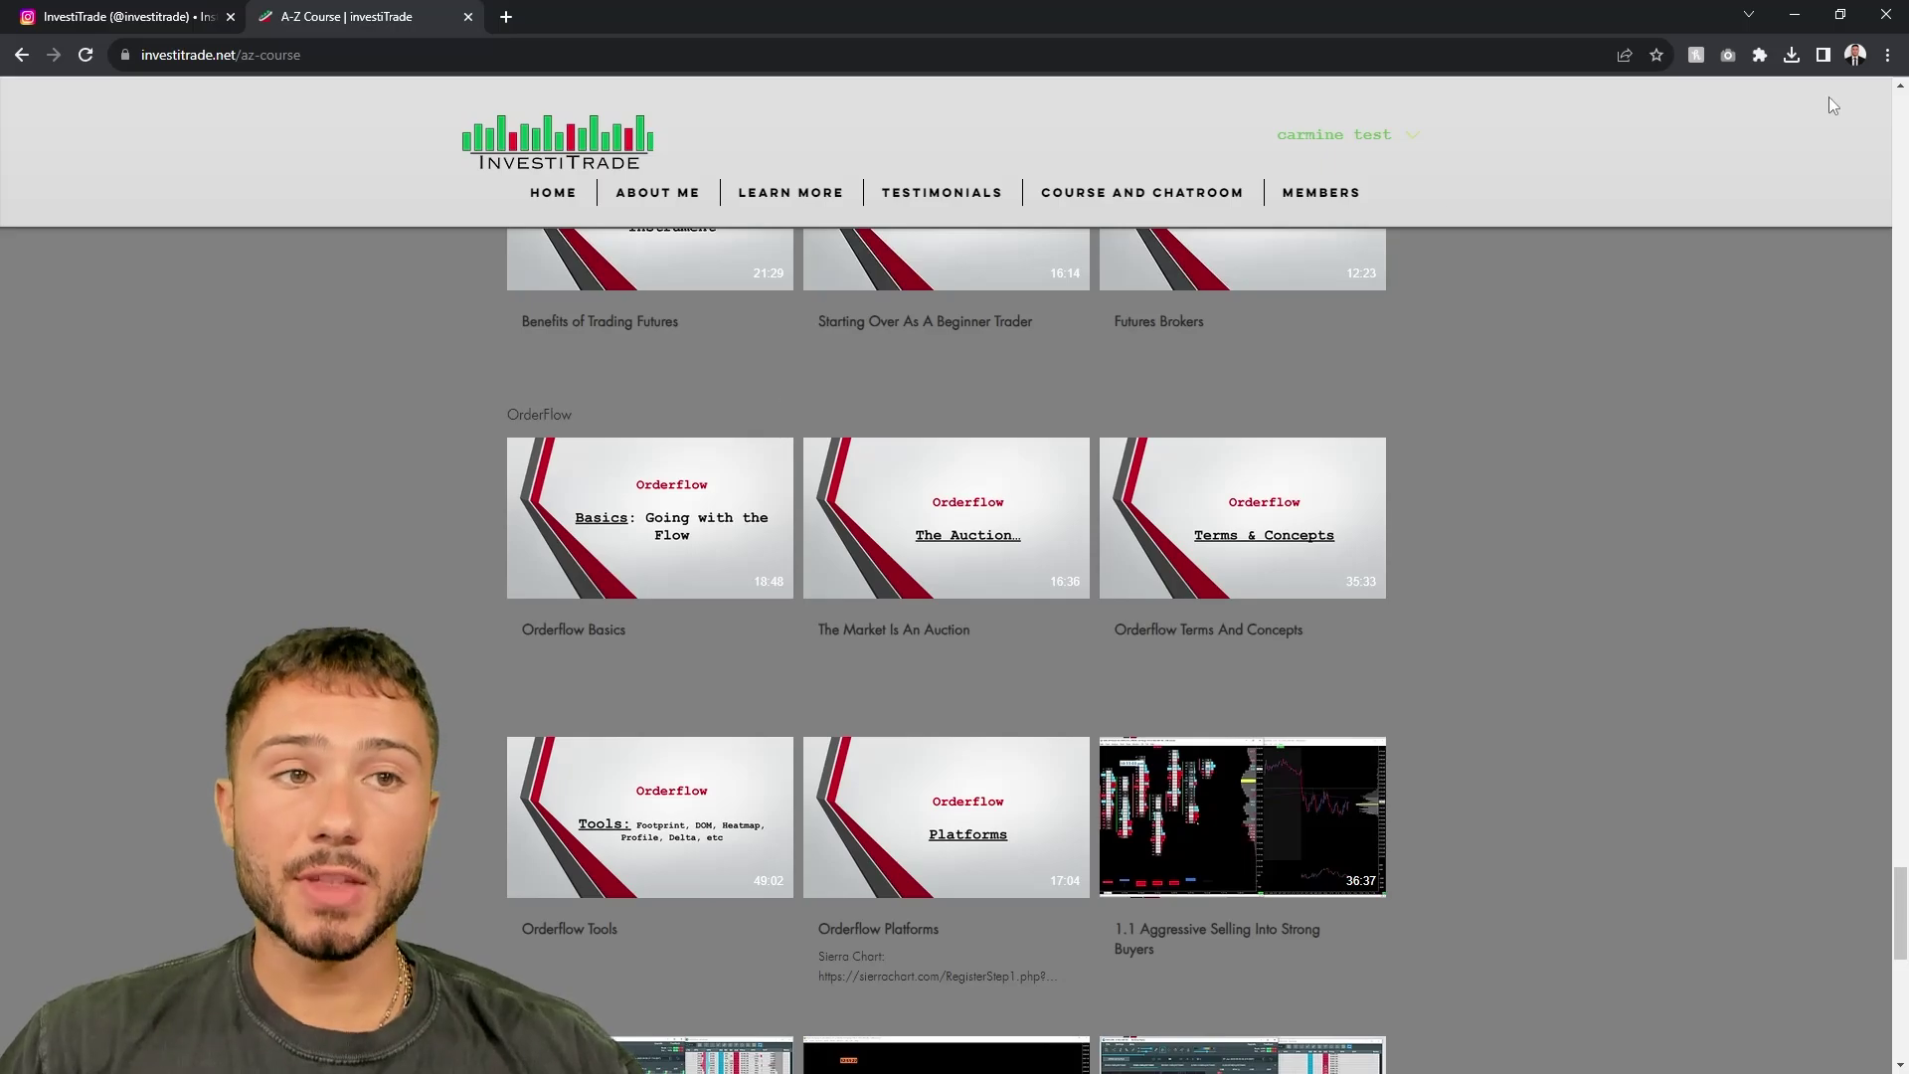
Minimize the browser and dismiss the Chart Studies list unchanged, back on the ESU23 footprint chart
left_click(1795, 22)
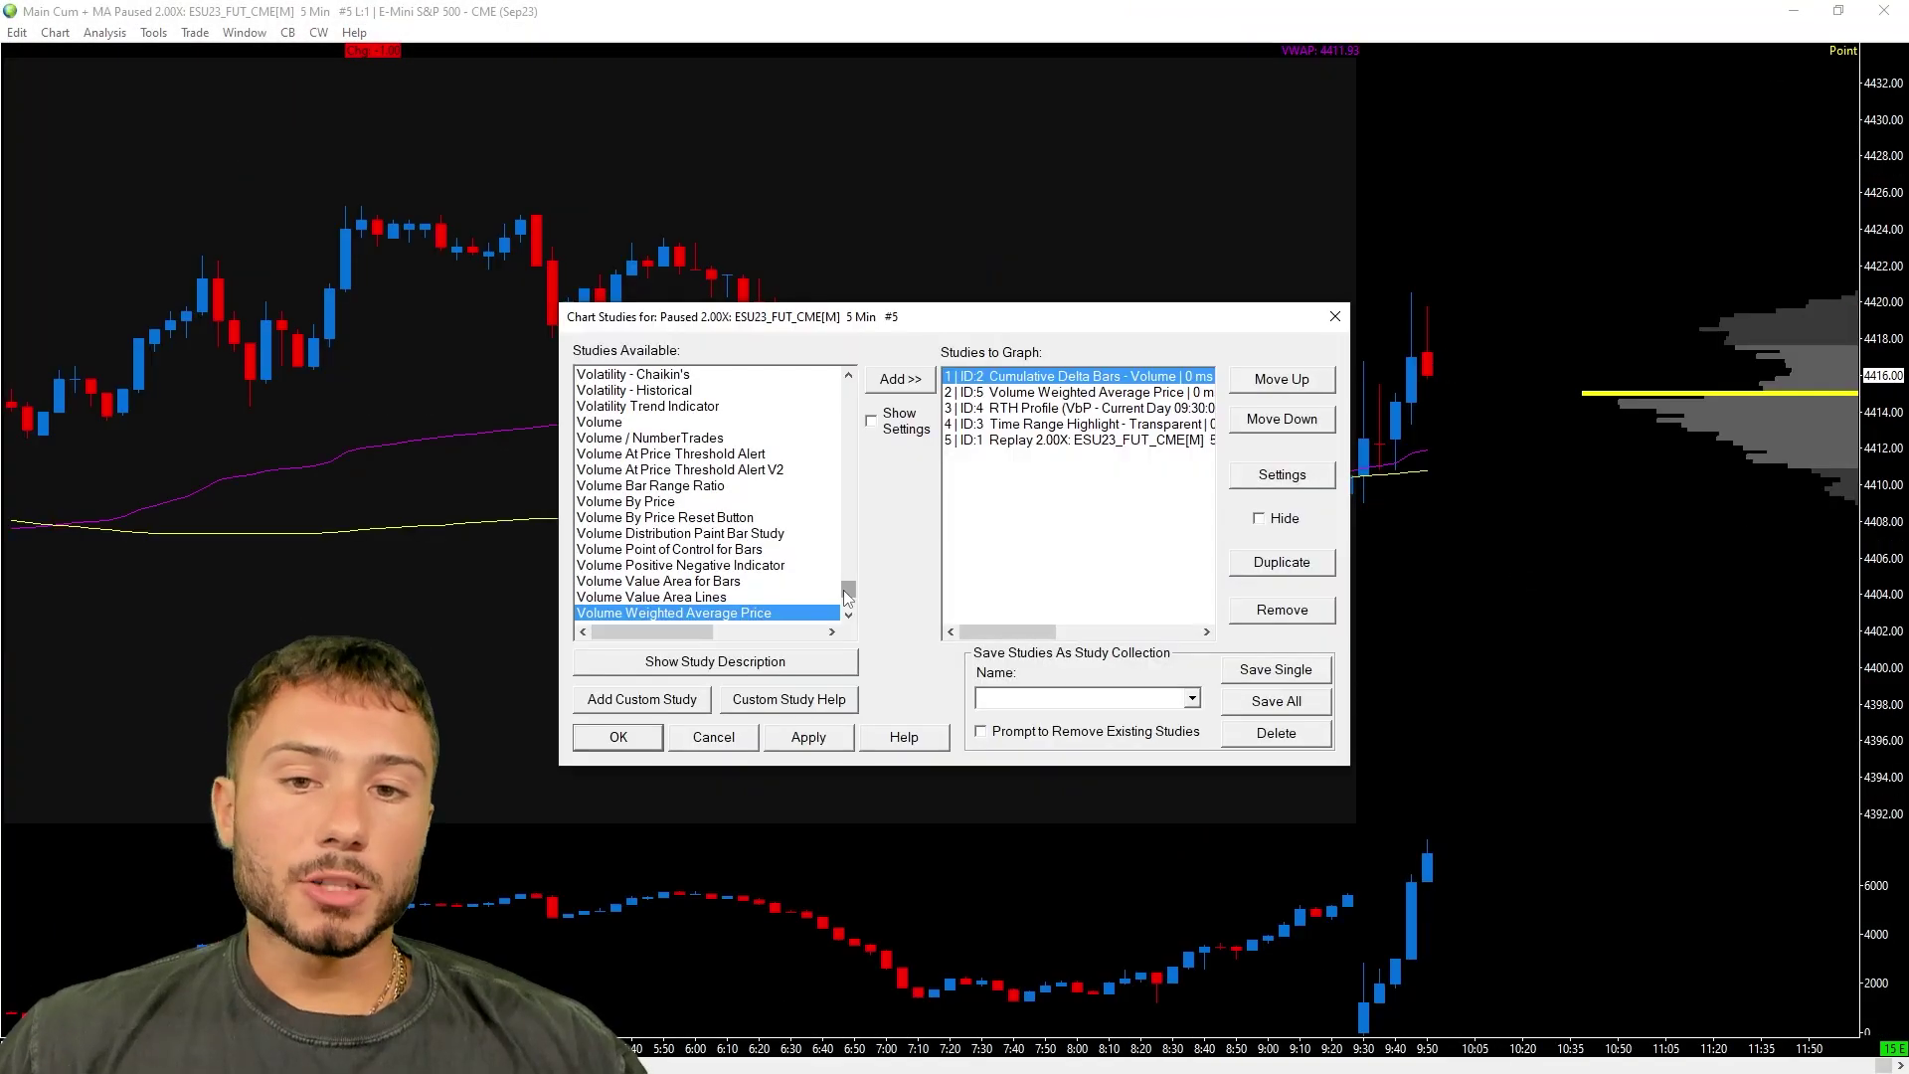
mouse_move(845, 592)
left_mouse_down()
mouse_move(853, 392)
mouse_move(863, 609)
left_mouse_up()
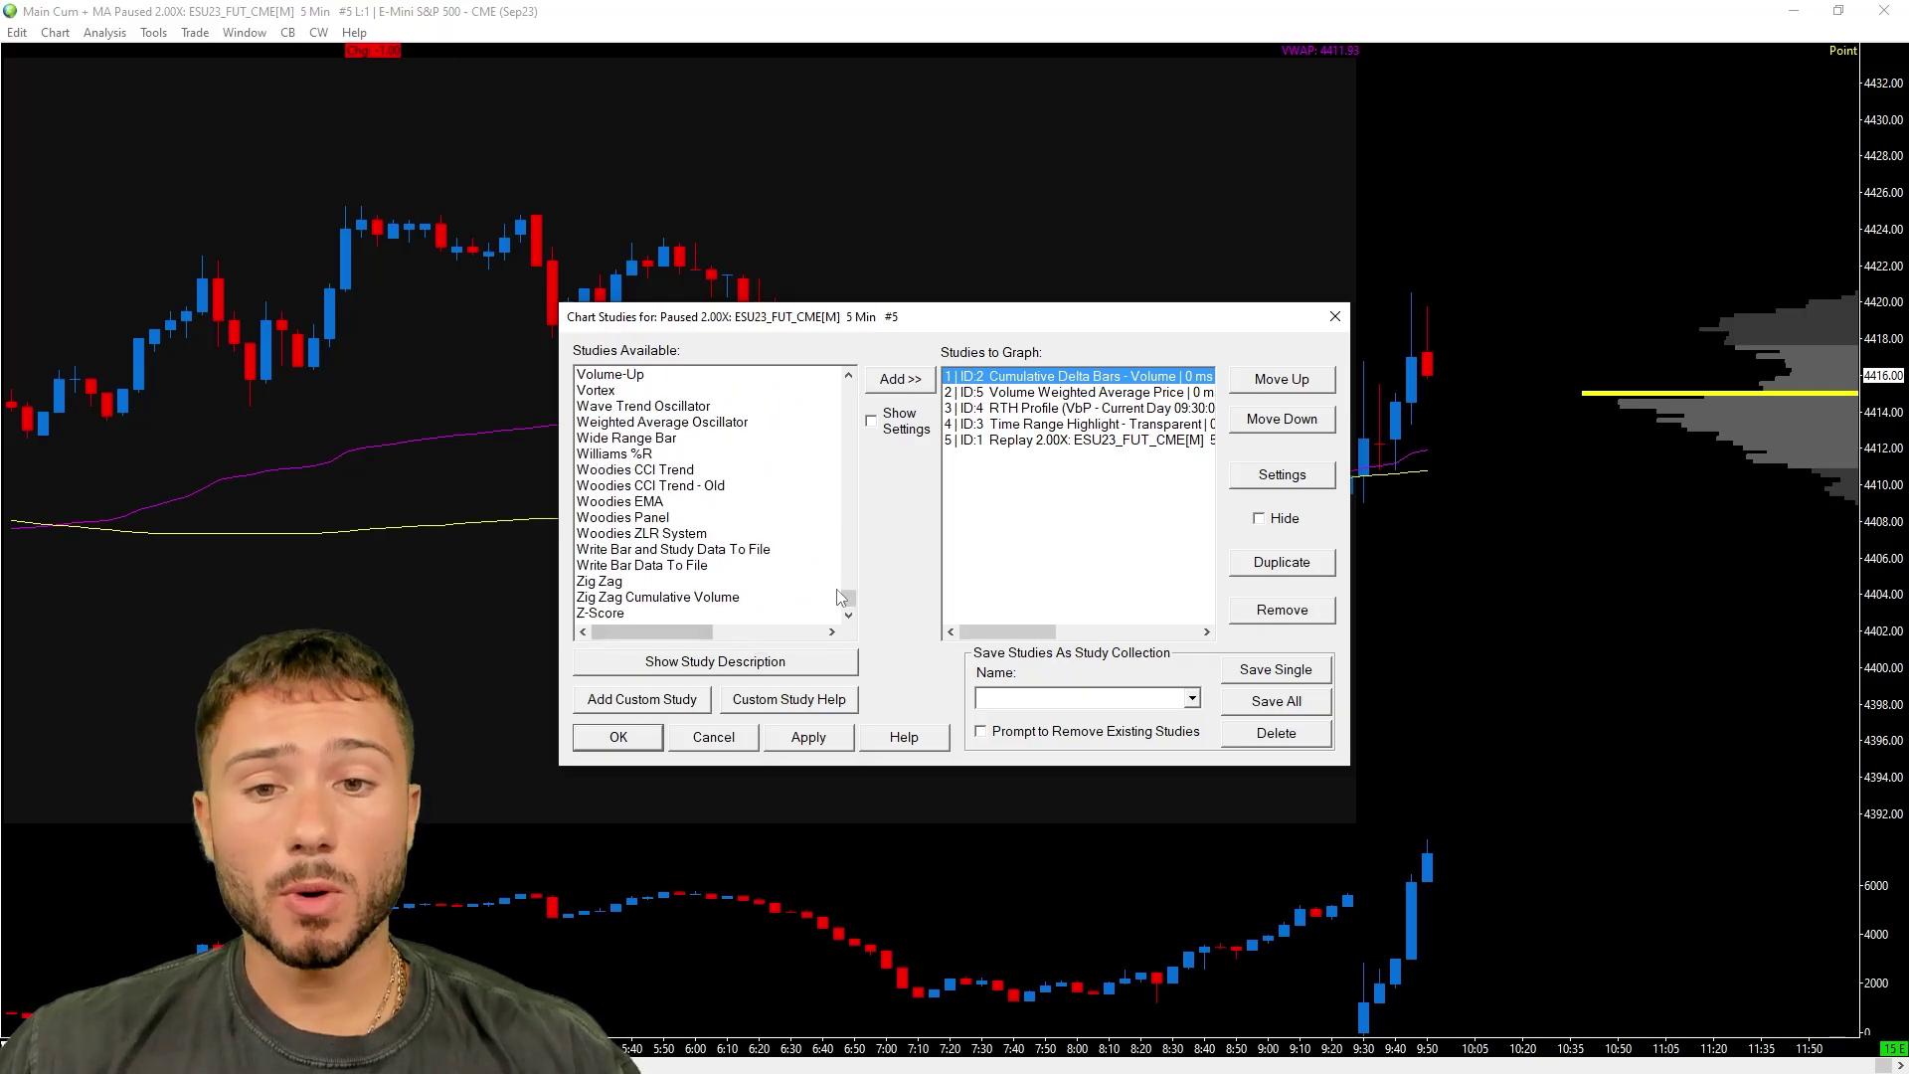
scroll(850, 597, "up", 3)
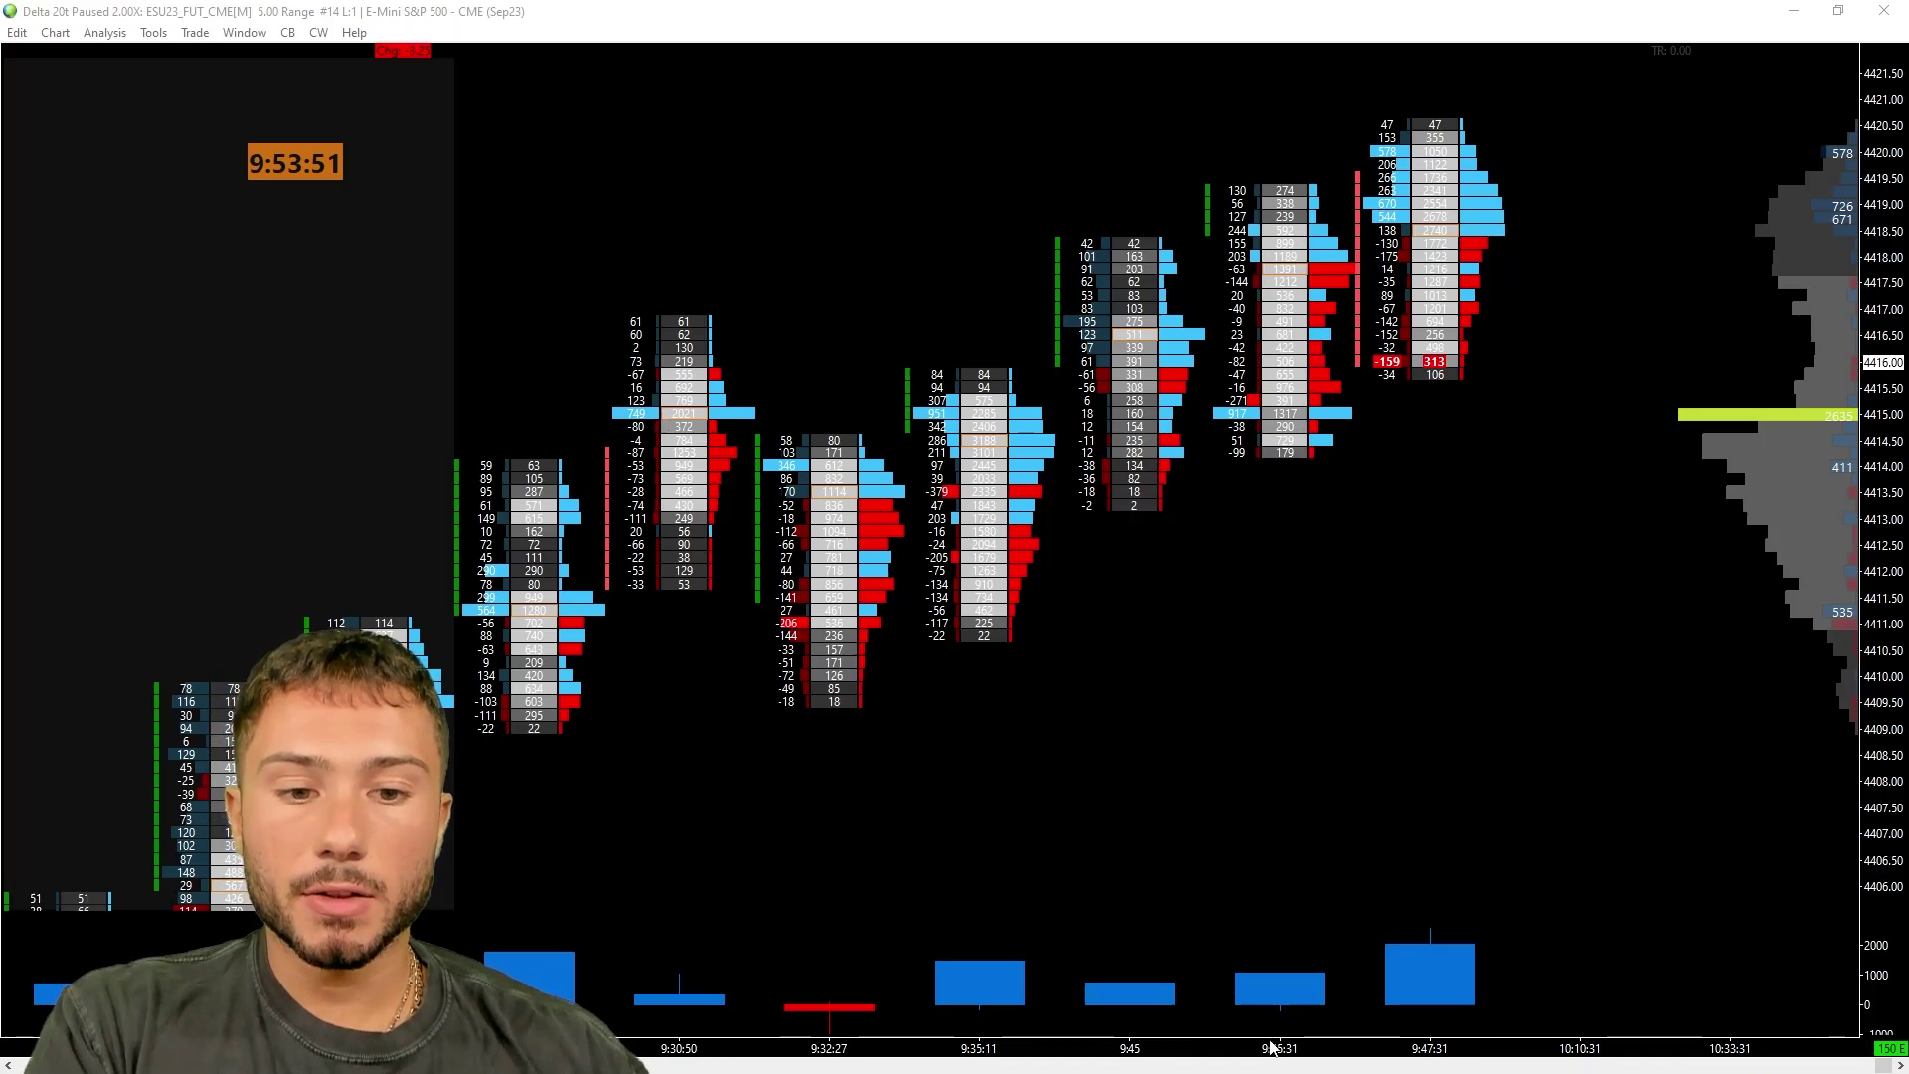
Increase the footprint bar spacing and scroll to show the later bars around 4415
left_click_drag(1279, 1039, 881, 558)
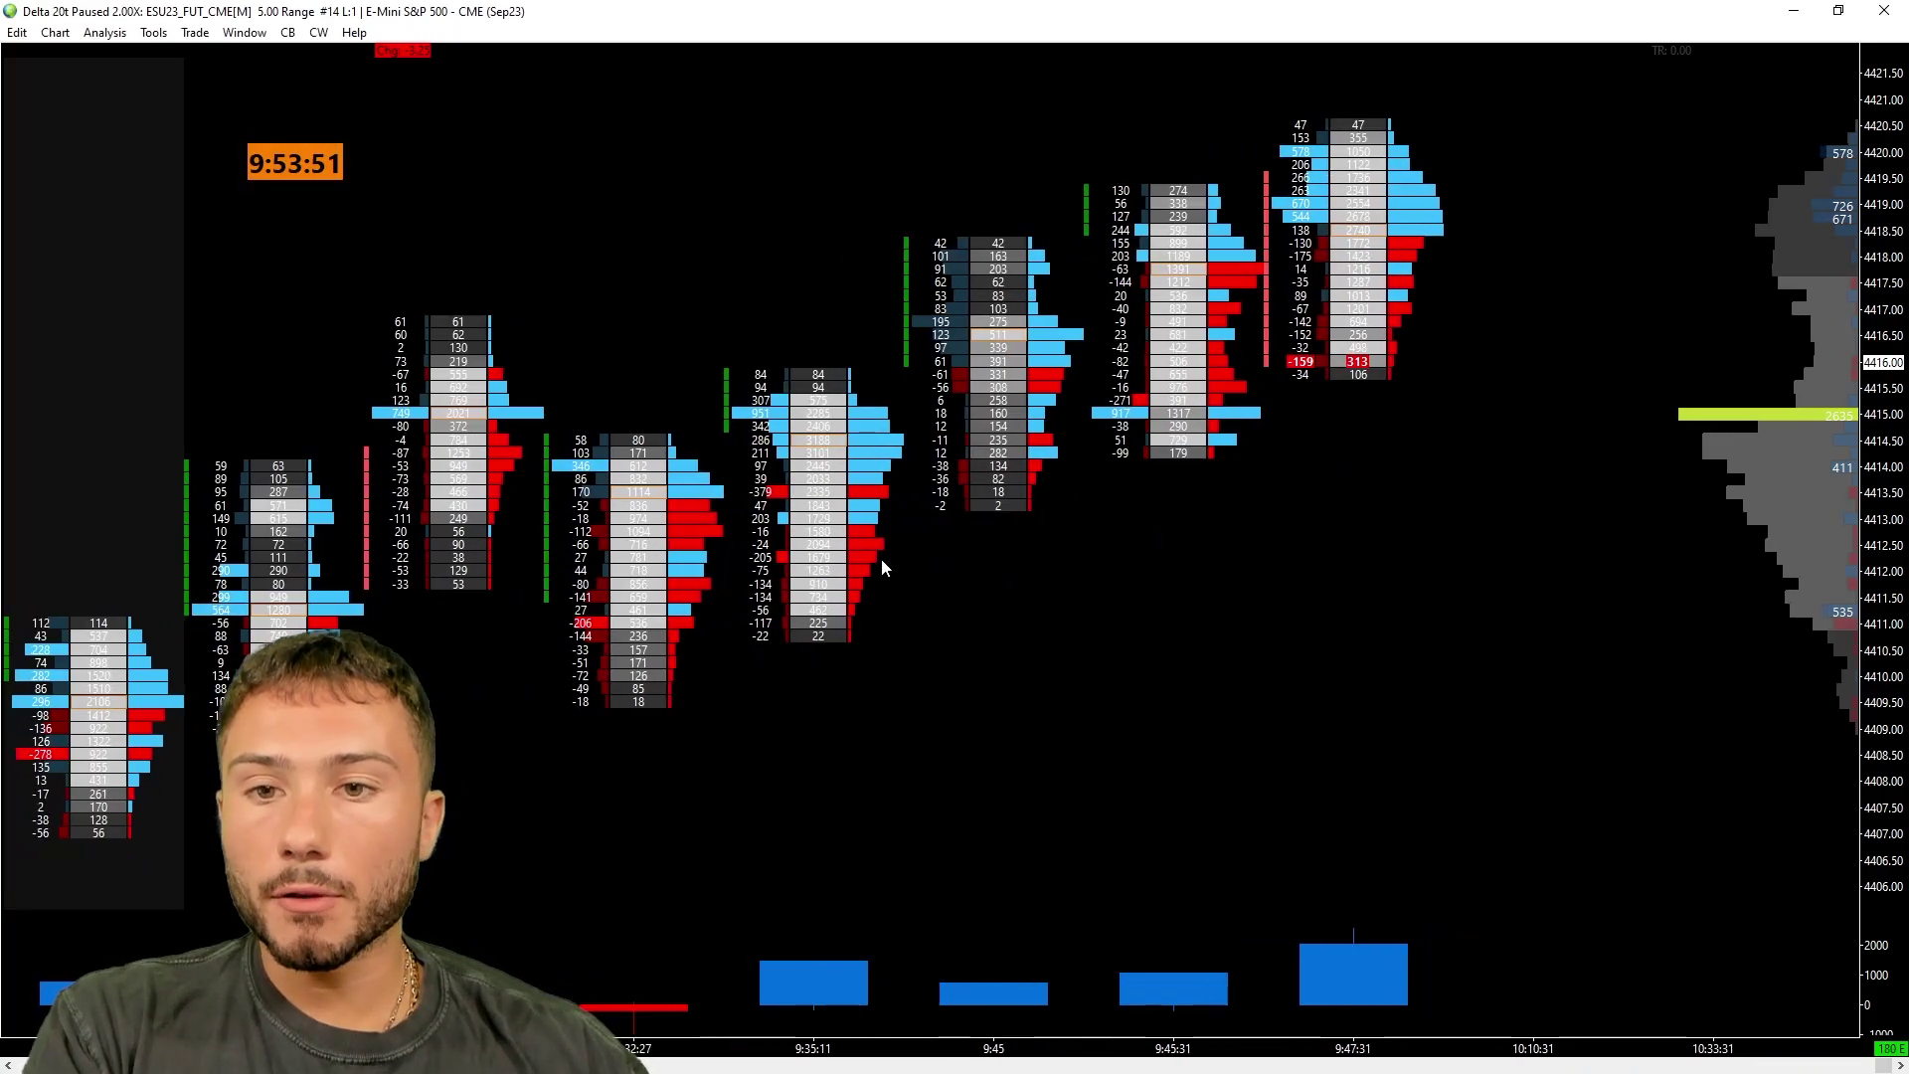
scroll(881, 558, "up", 1)
scroll(881, 567, "up", 1)
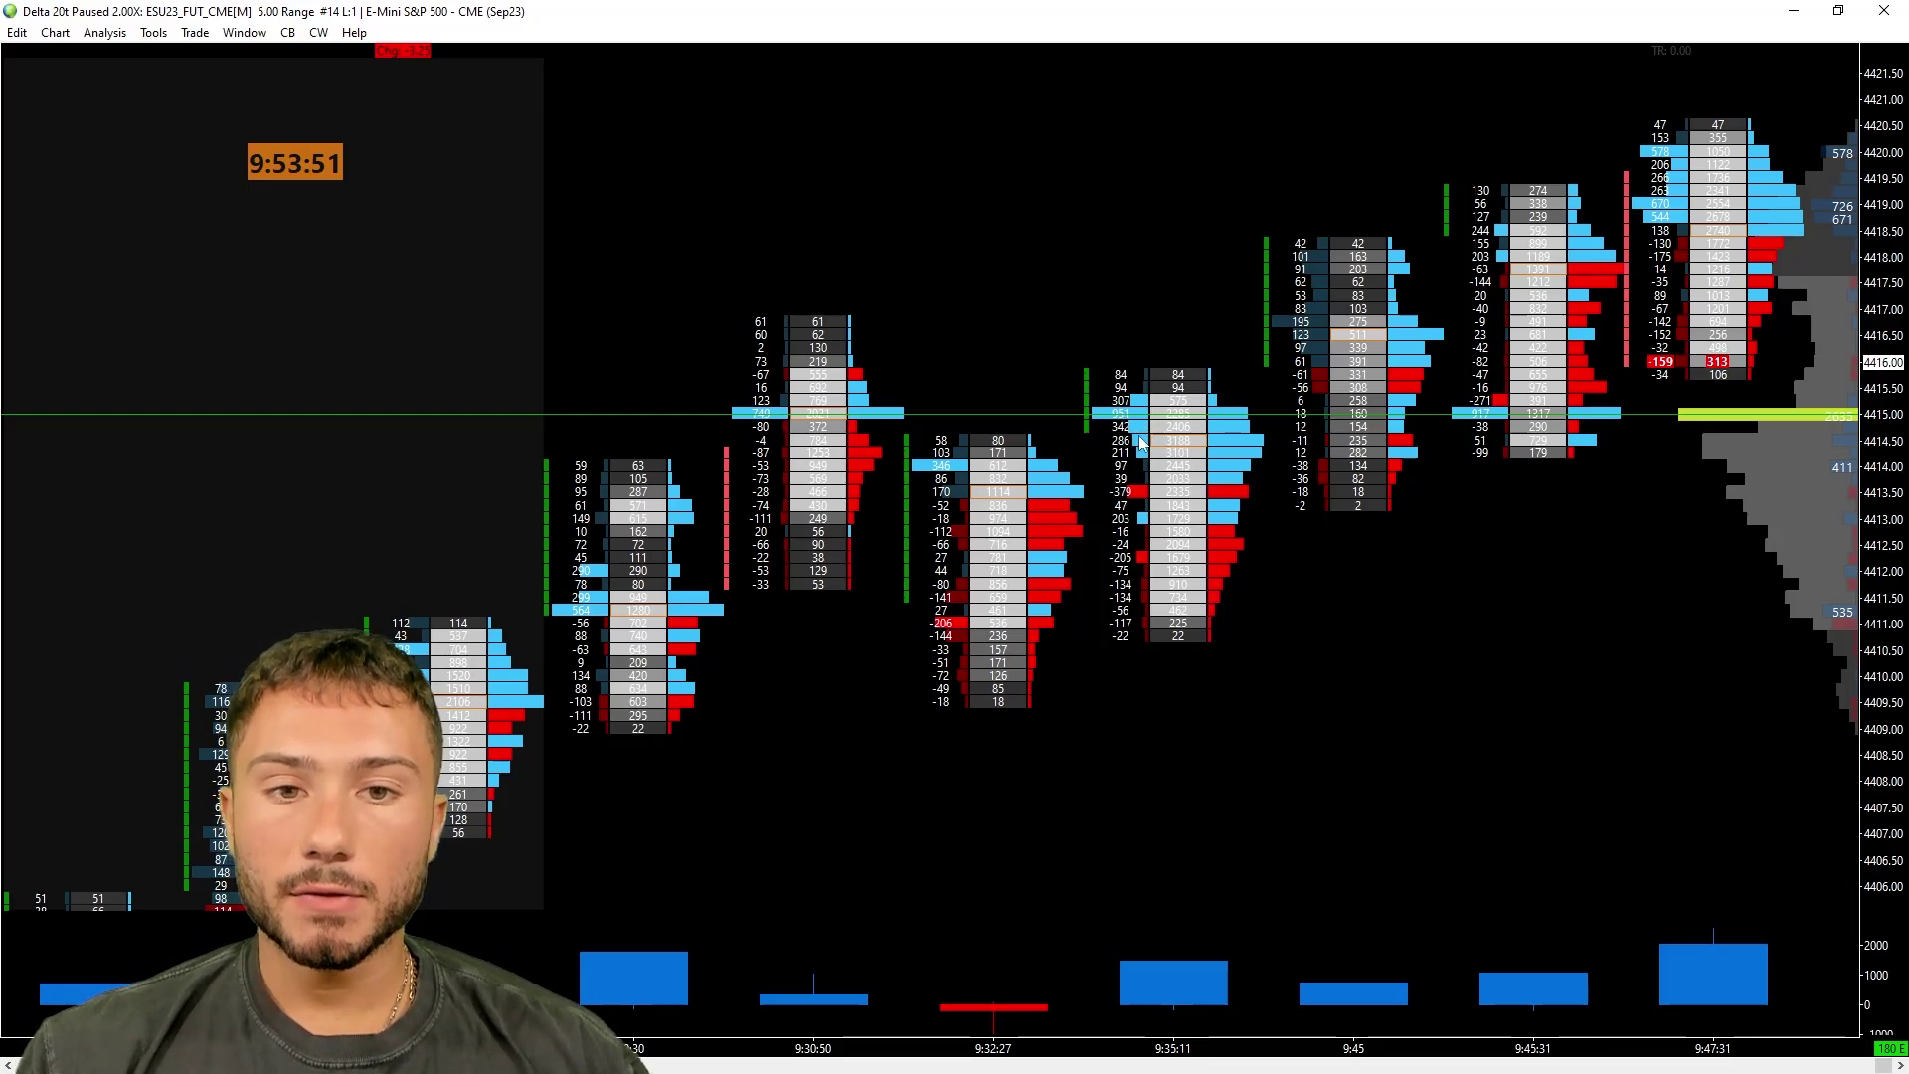
scroll(1133, 428, "down", 2)
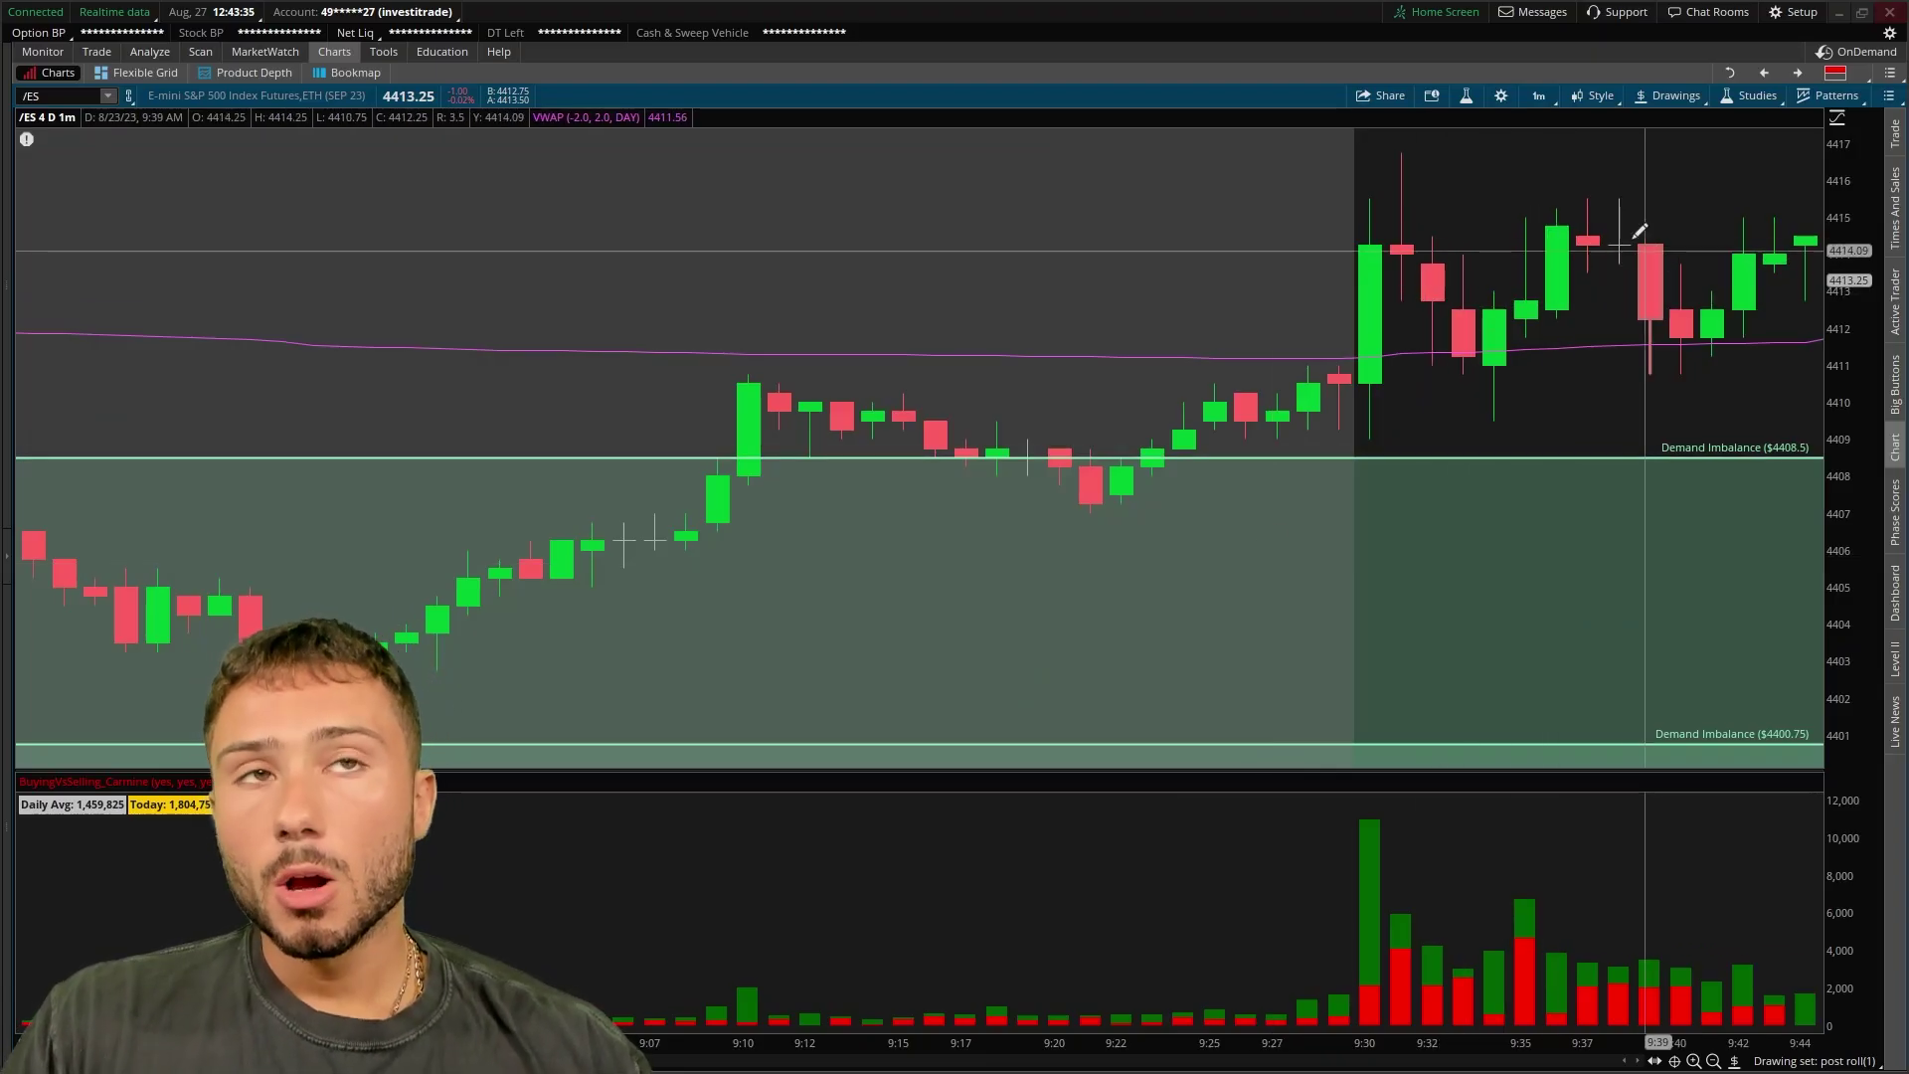
Zoom the /ES 1-minute chart onto the rally off the 4400.75 and 4408.5 demand zones
mouse_move(843, 311)
left_mouse_down()
mouse_move(1362, 358)
mouse_move(1381, 378)
left_mouse_up()
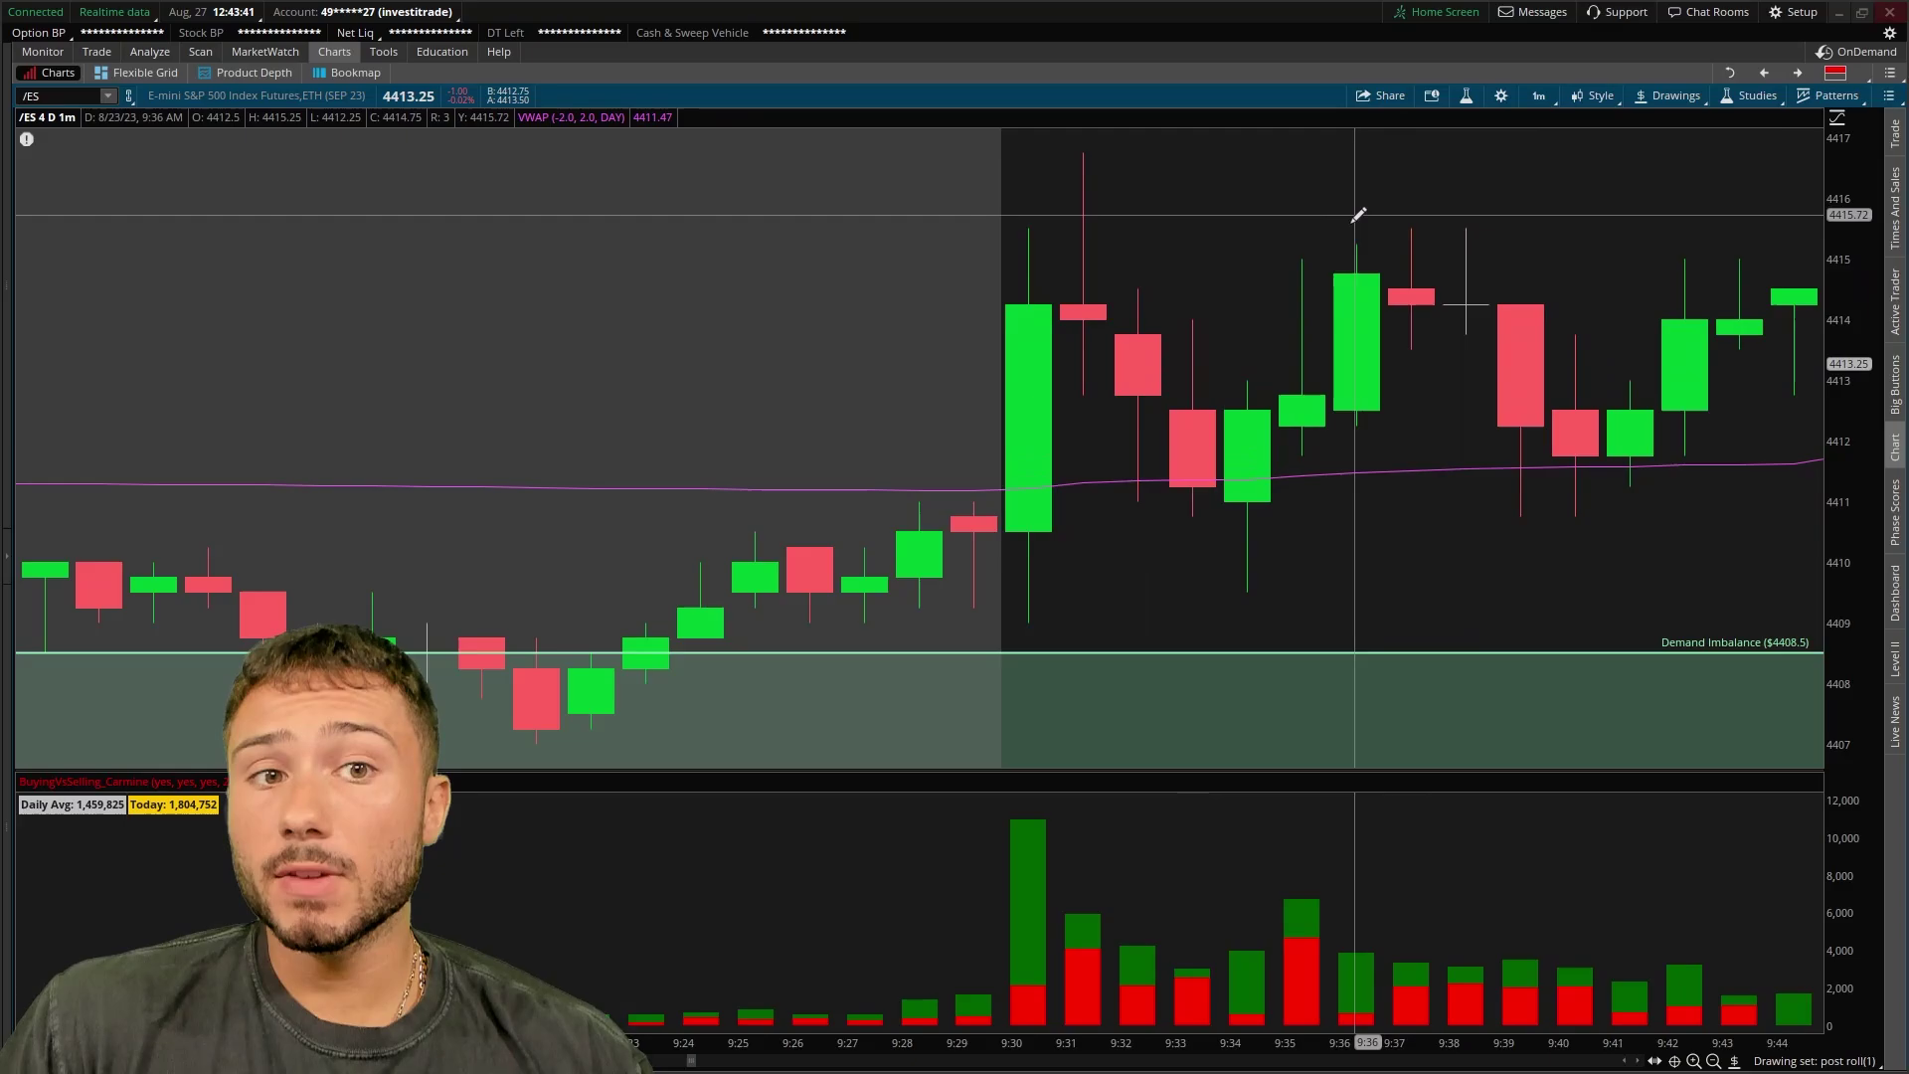
scroll(1402, 296, "up", 3)
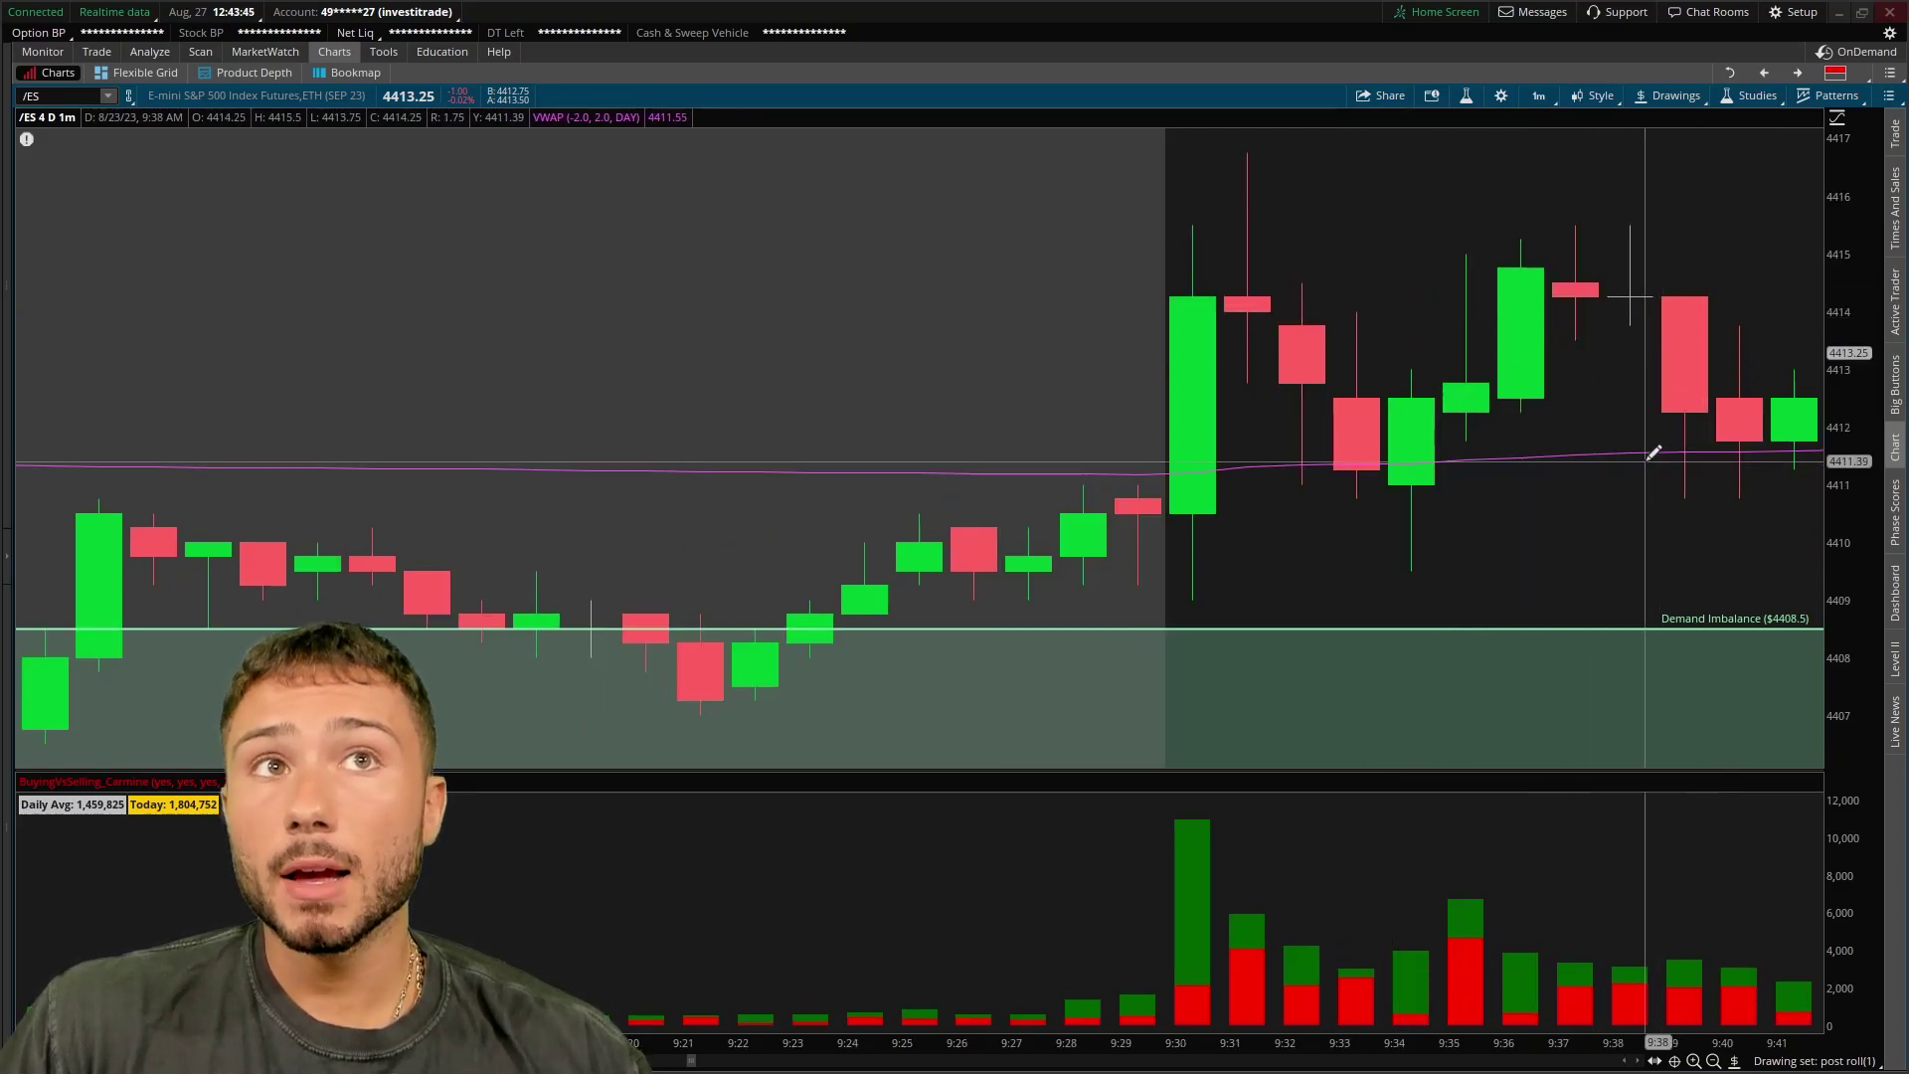
scroll(1482, 354, "down", 6)
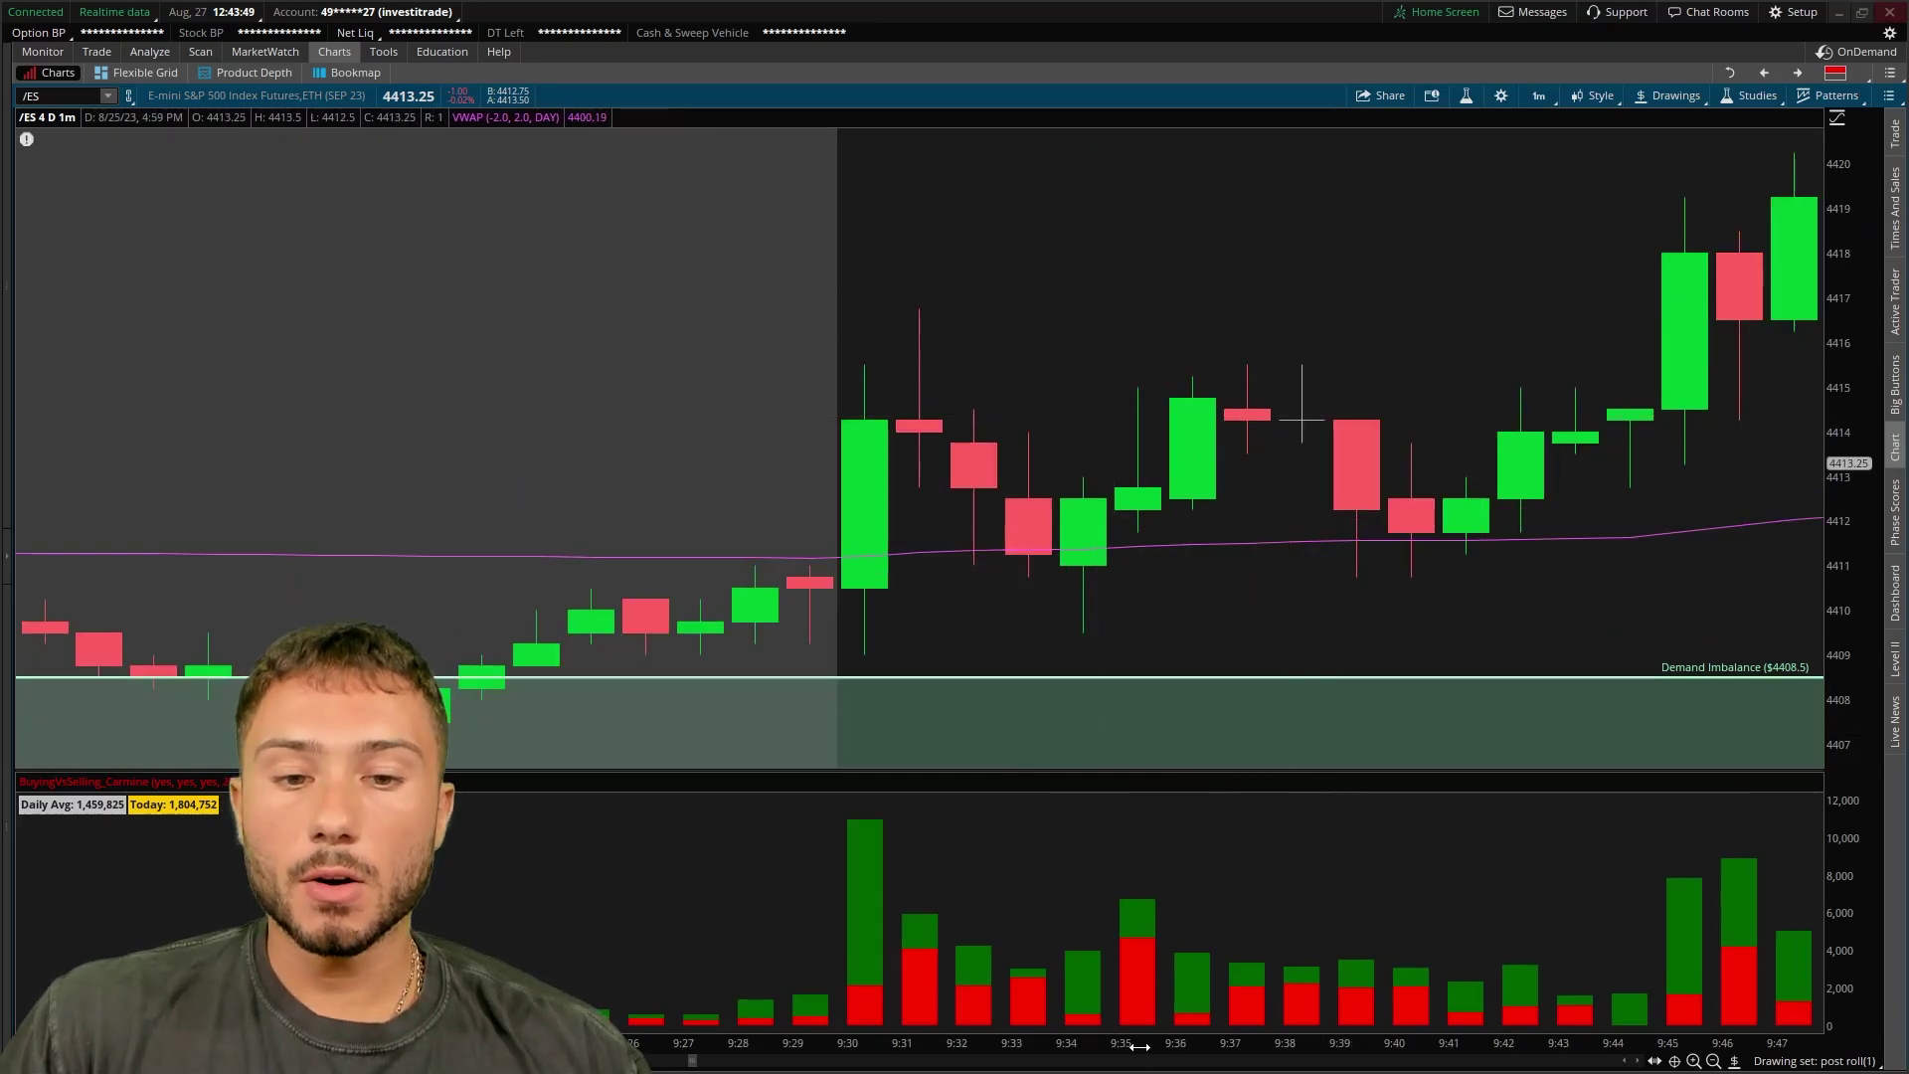
left_click_drag(1140, 1046, 199, 1046)
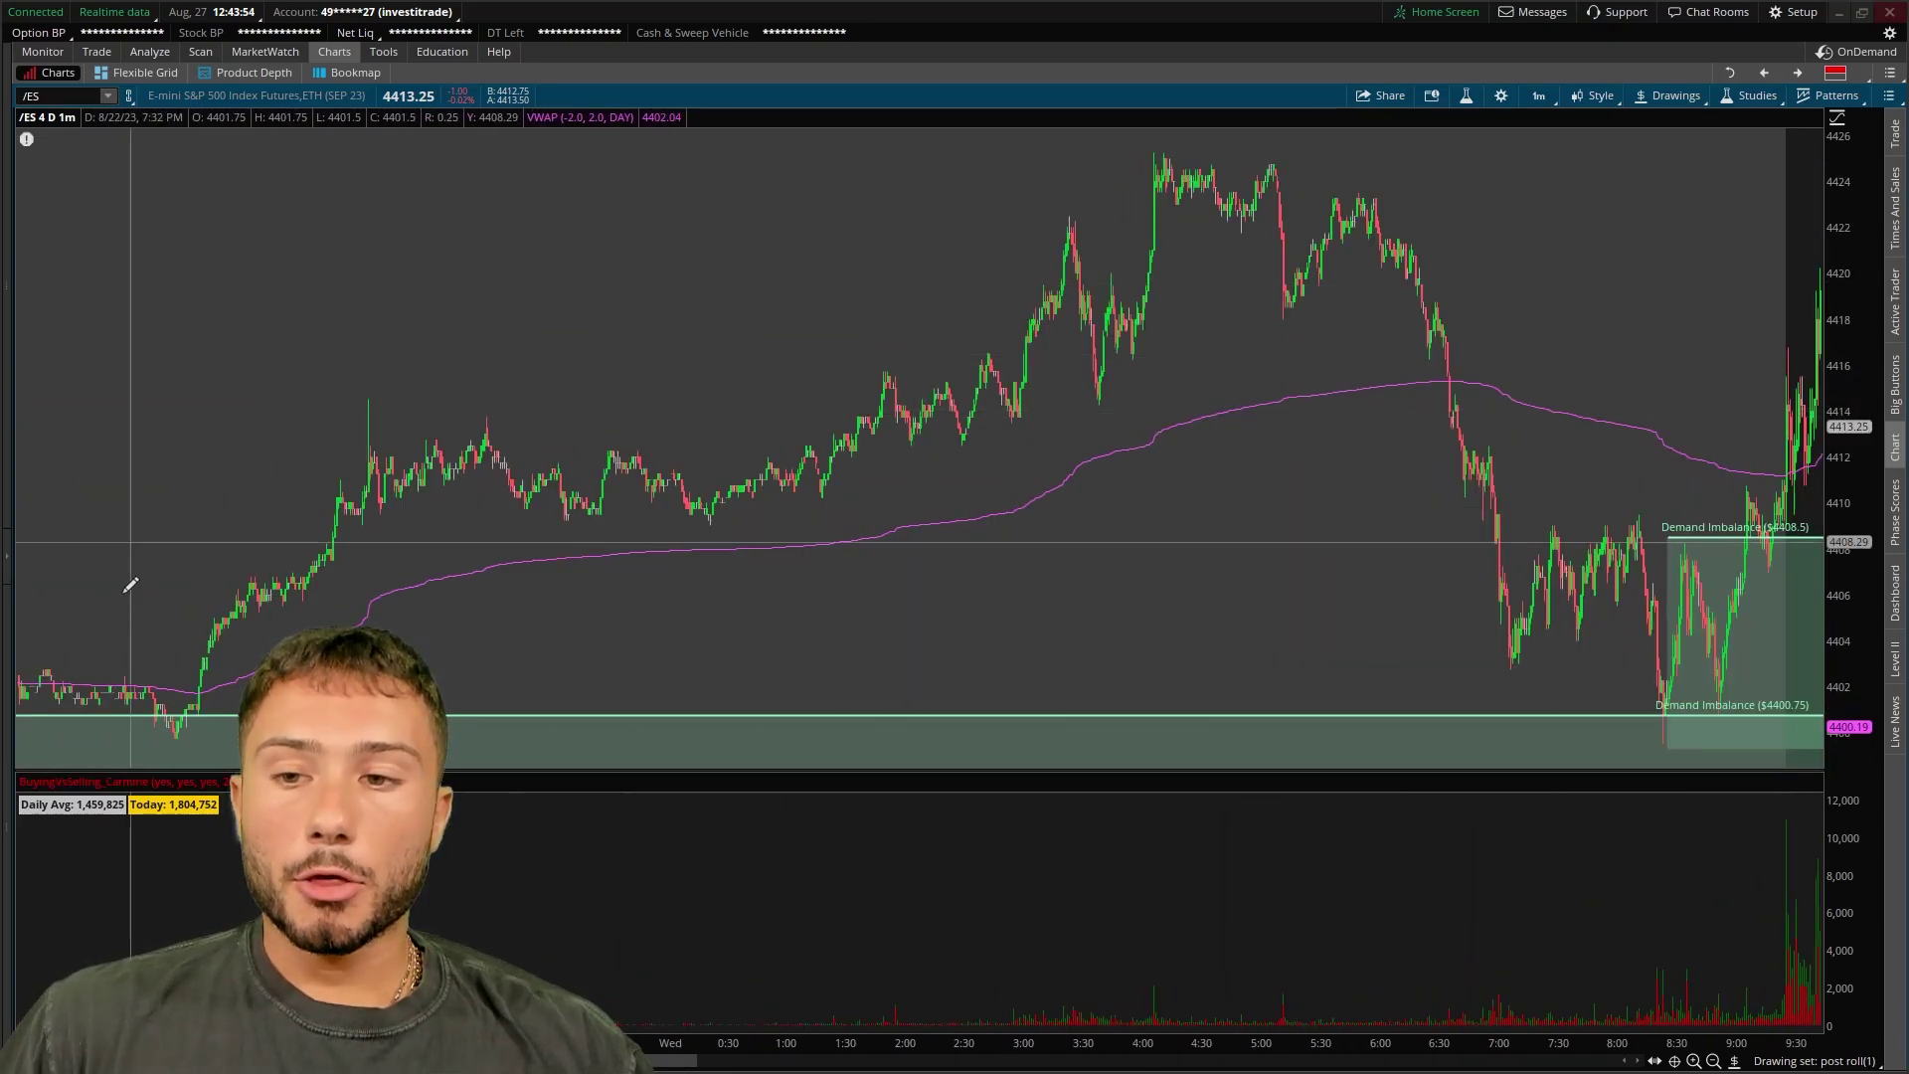
left_click_drag(1355, 408, 1819, 418)
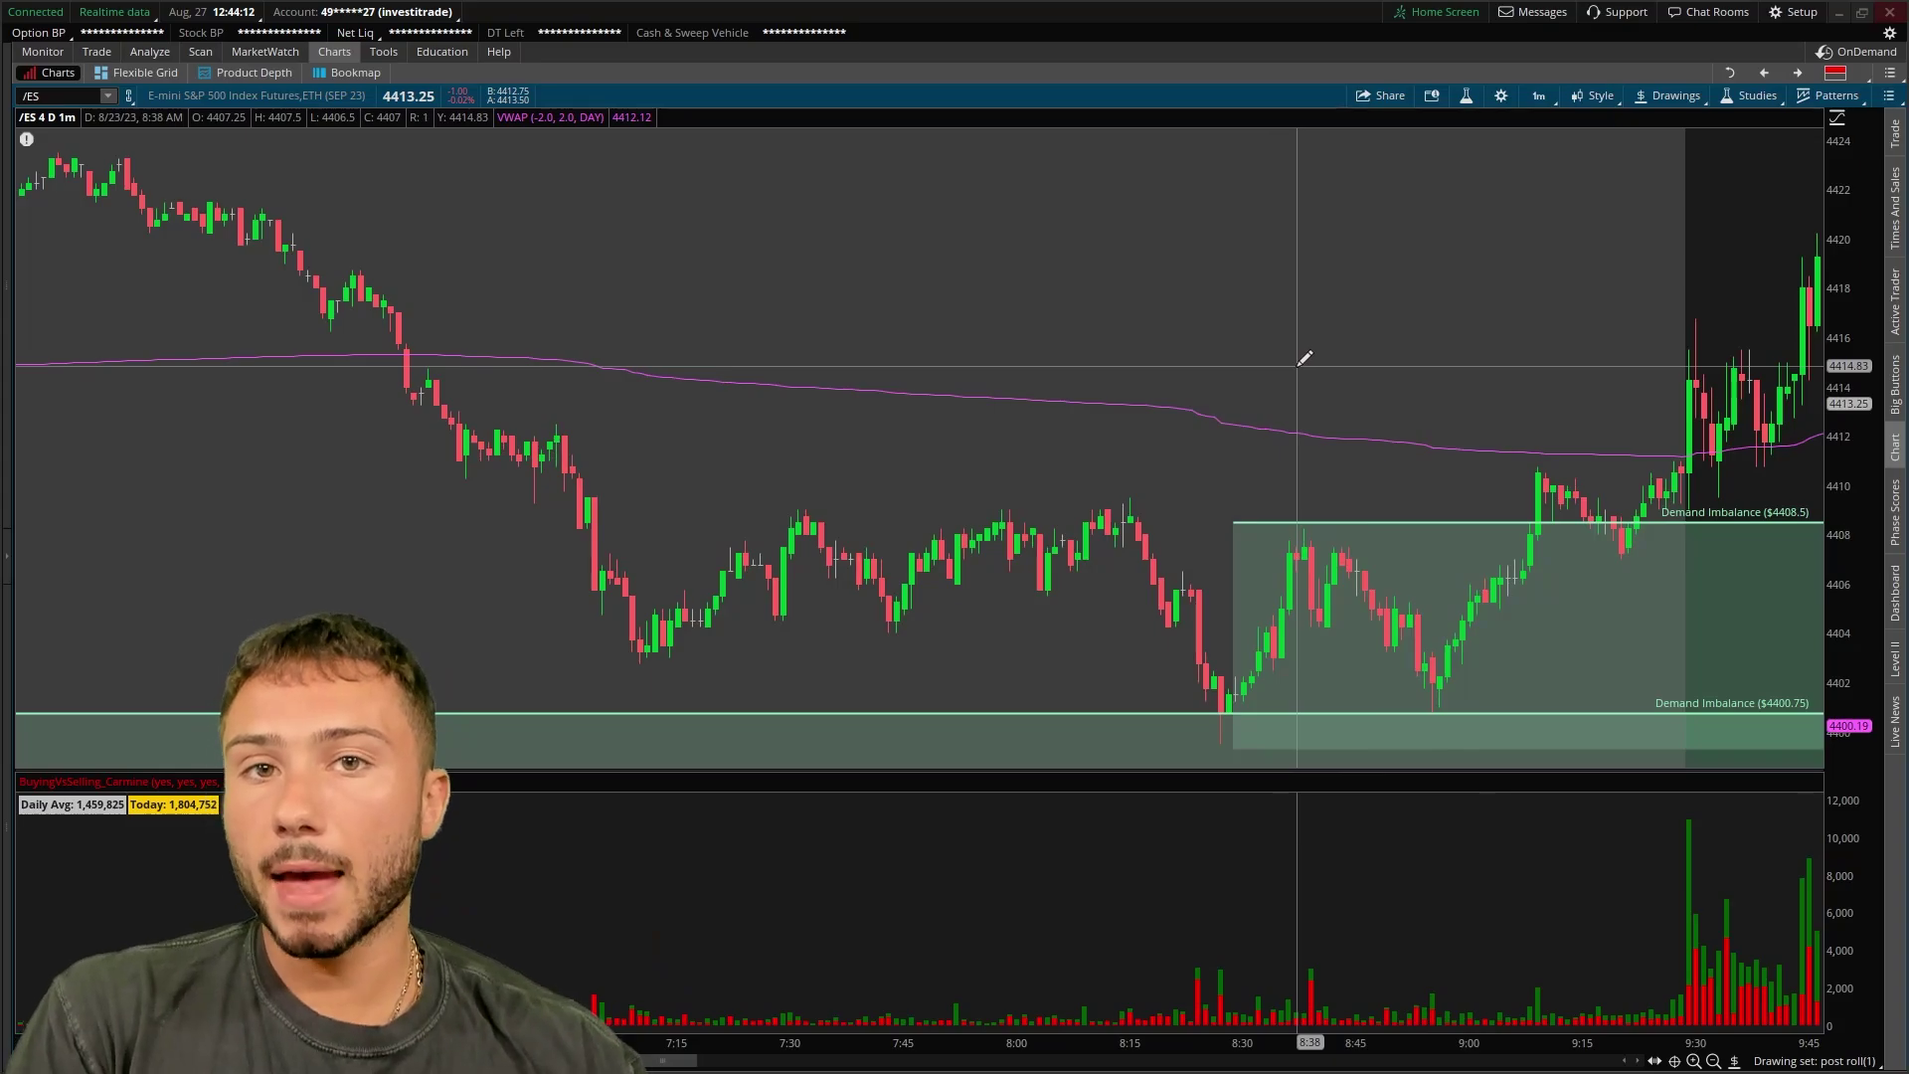
left_click_drag(1303, 358, 1215, 358)
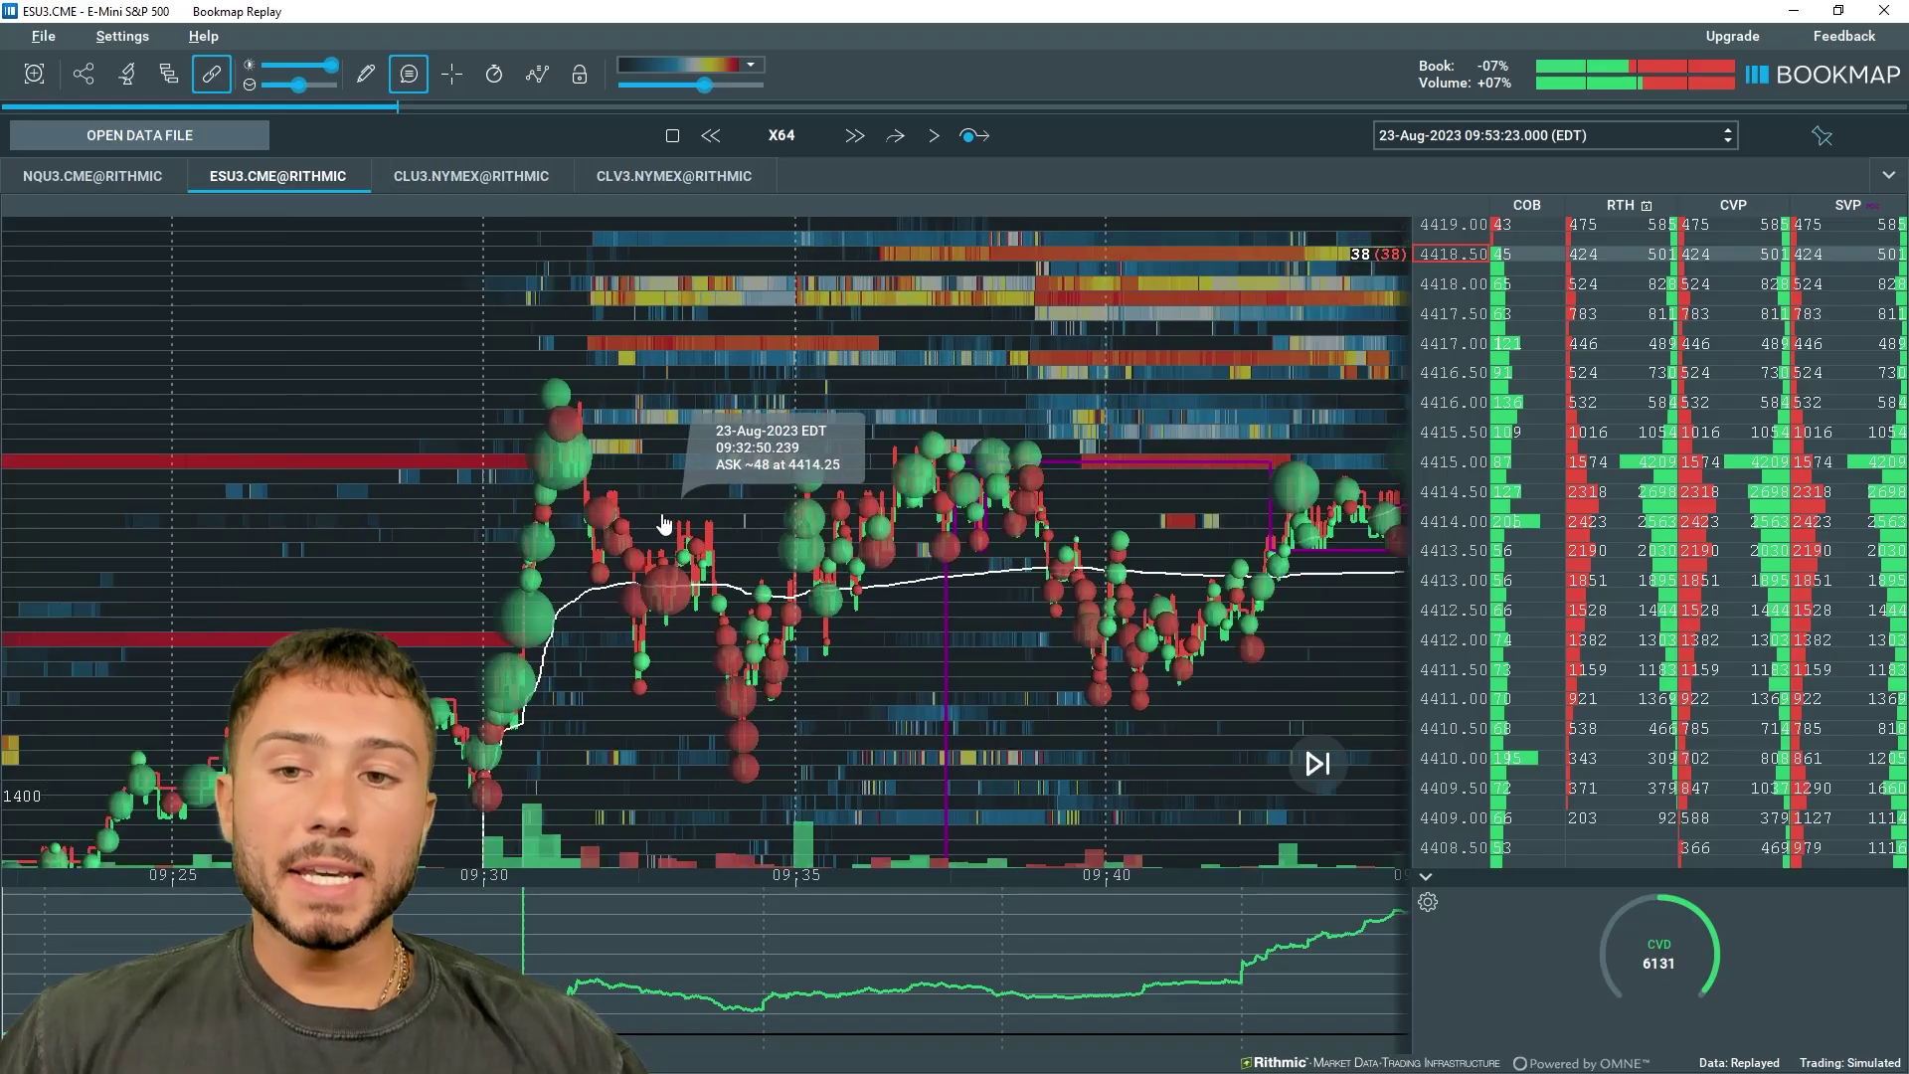
Pan and zoom the ESU3 heatmap, then position the DOM ladder window over the chart near 4415
scroll(718, 503, "up", 5)
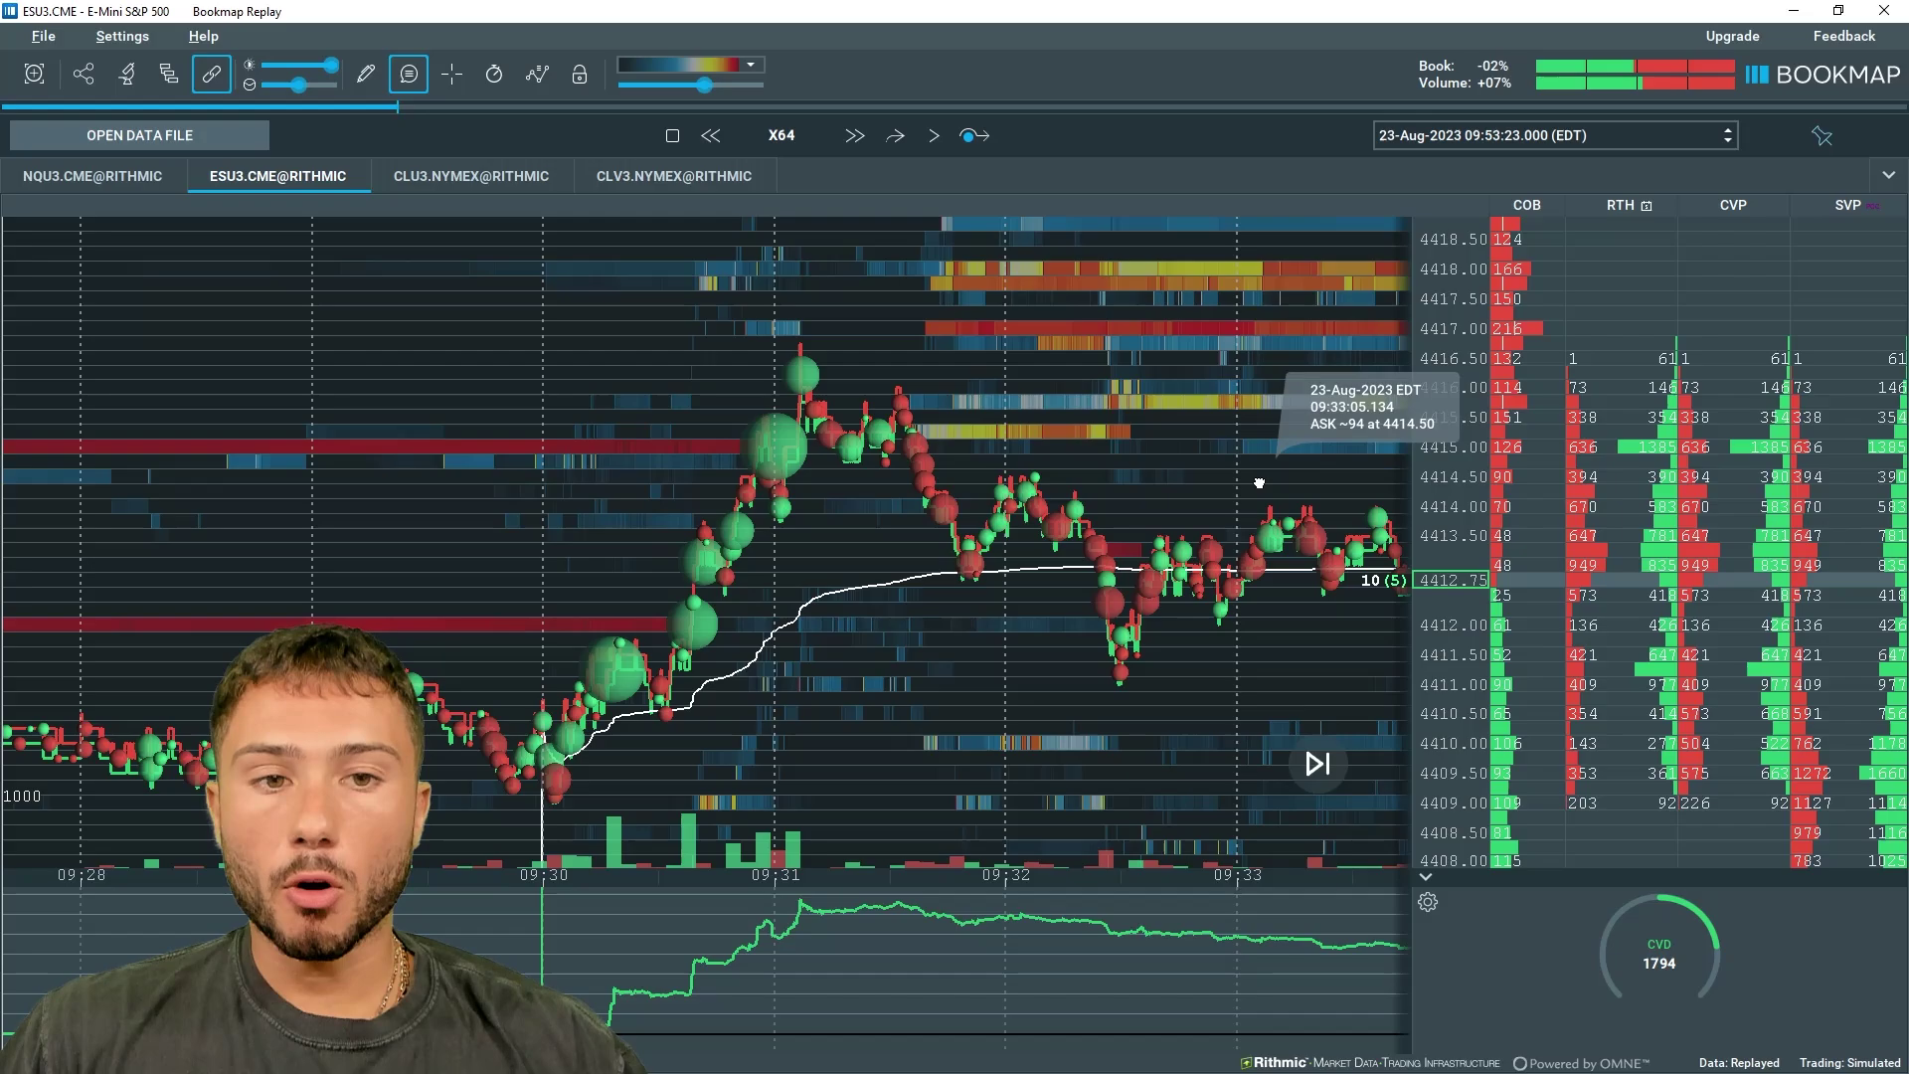
left_click_drag(1302, 488, 507, 448)
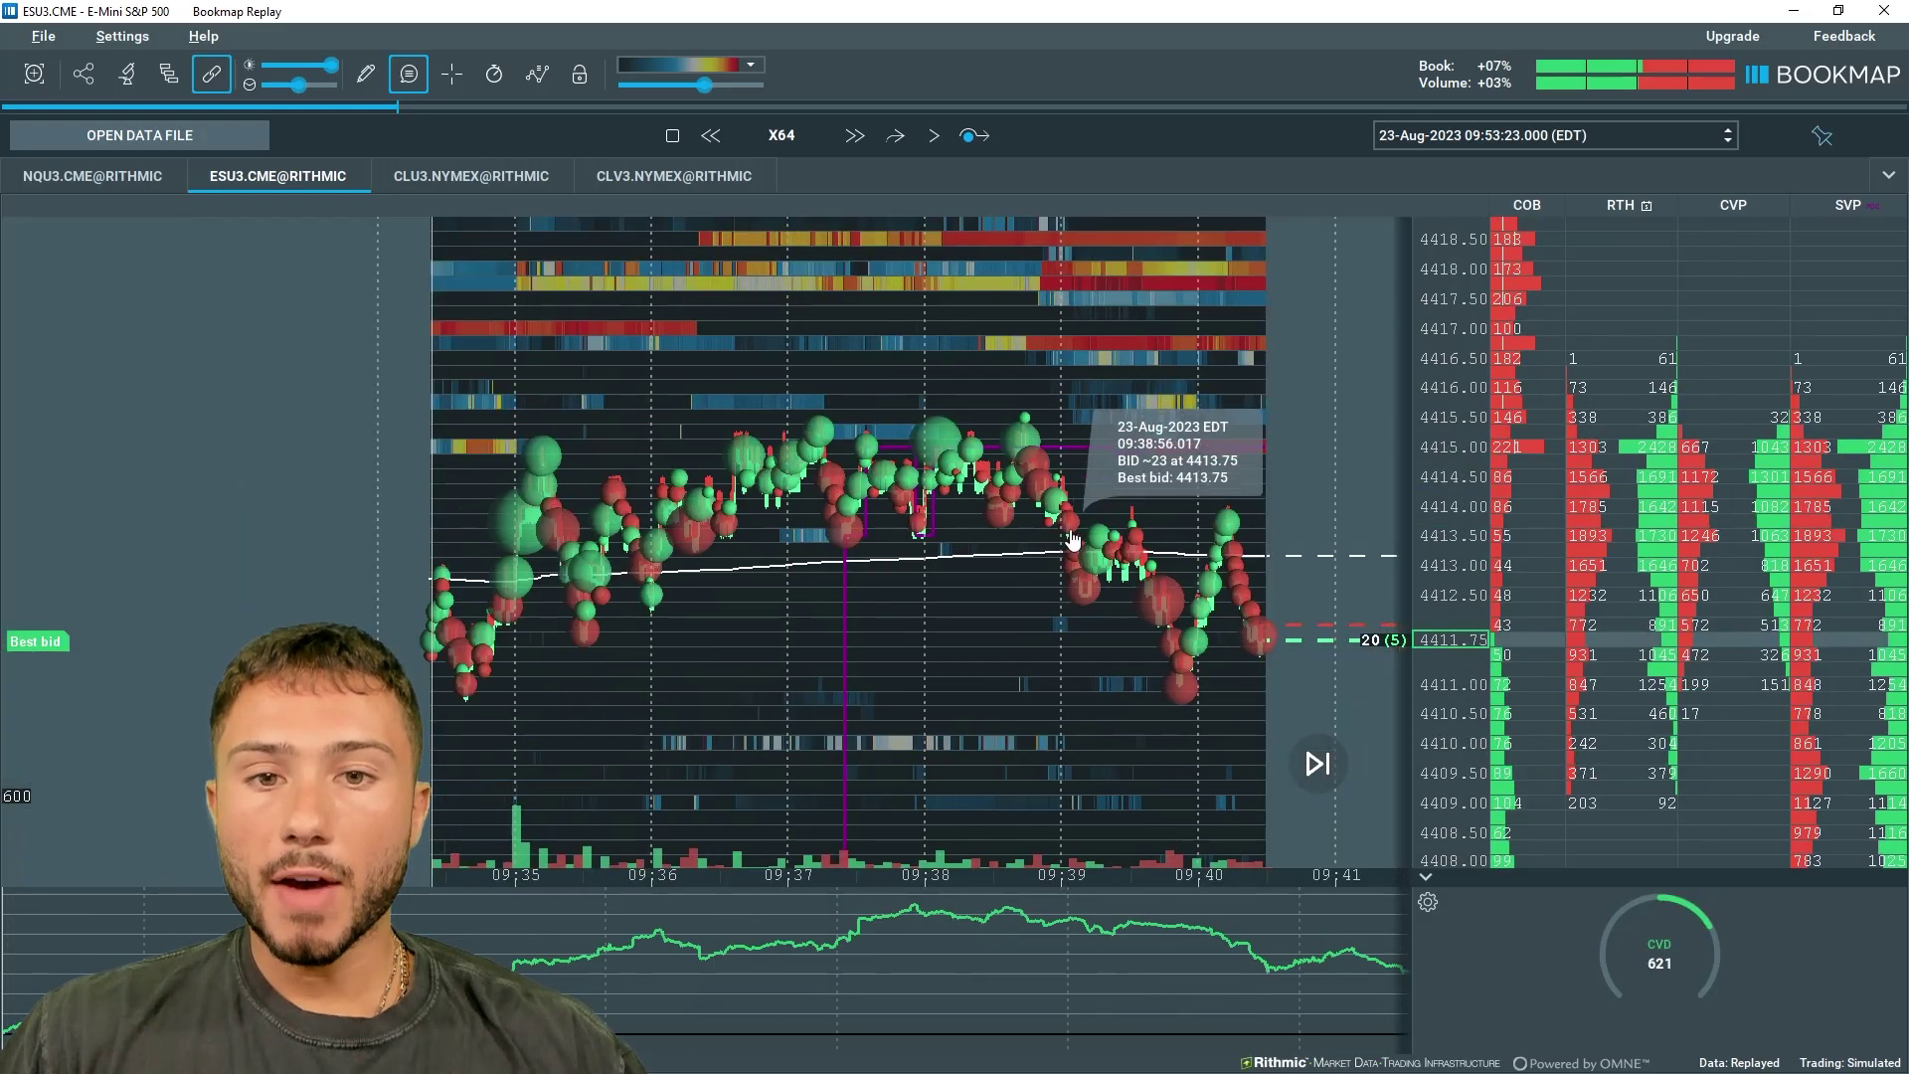
scroll(651, 467, "down", 3)
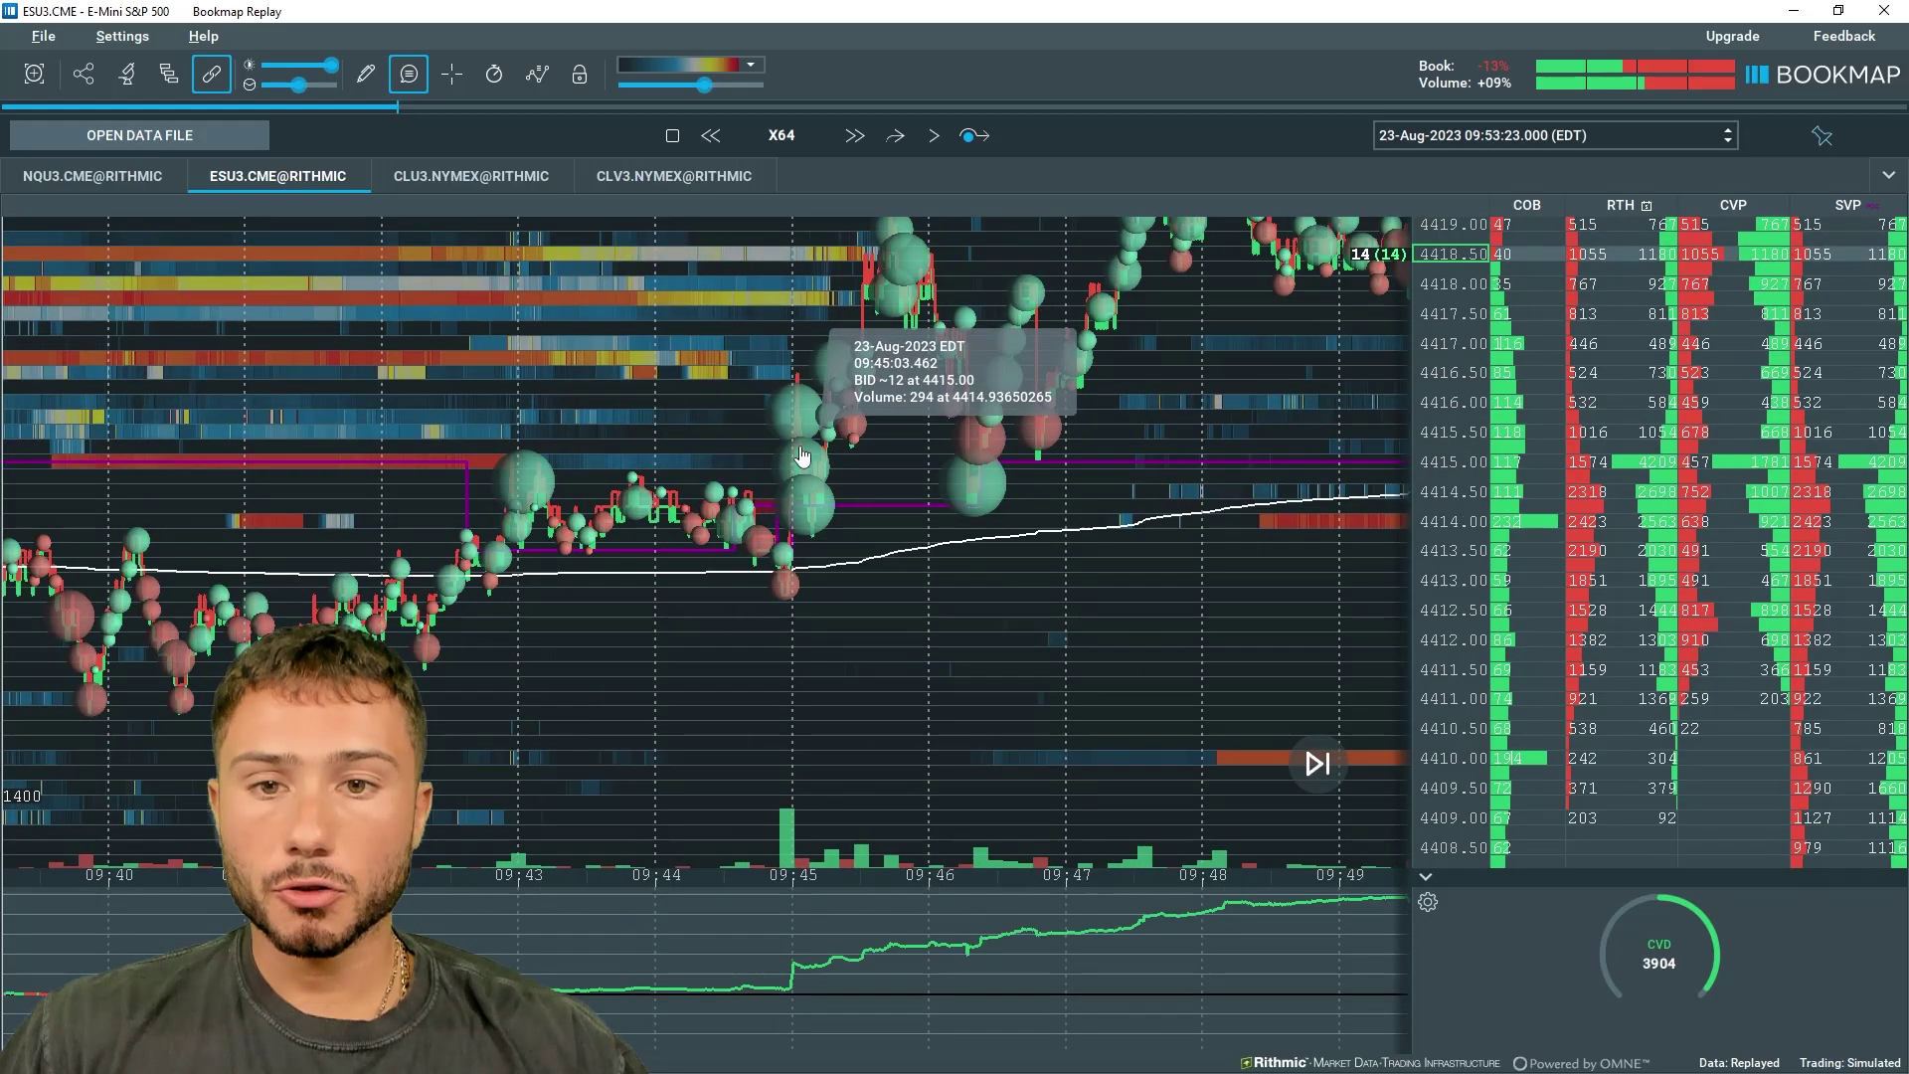
scroll(937, 510, "down", 3)
scroll(937, 510, "down", 5)
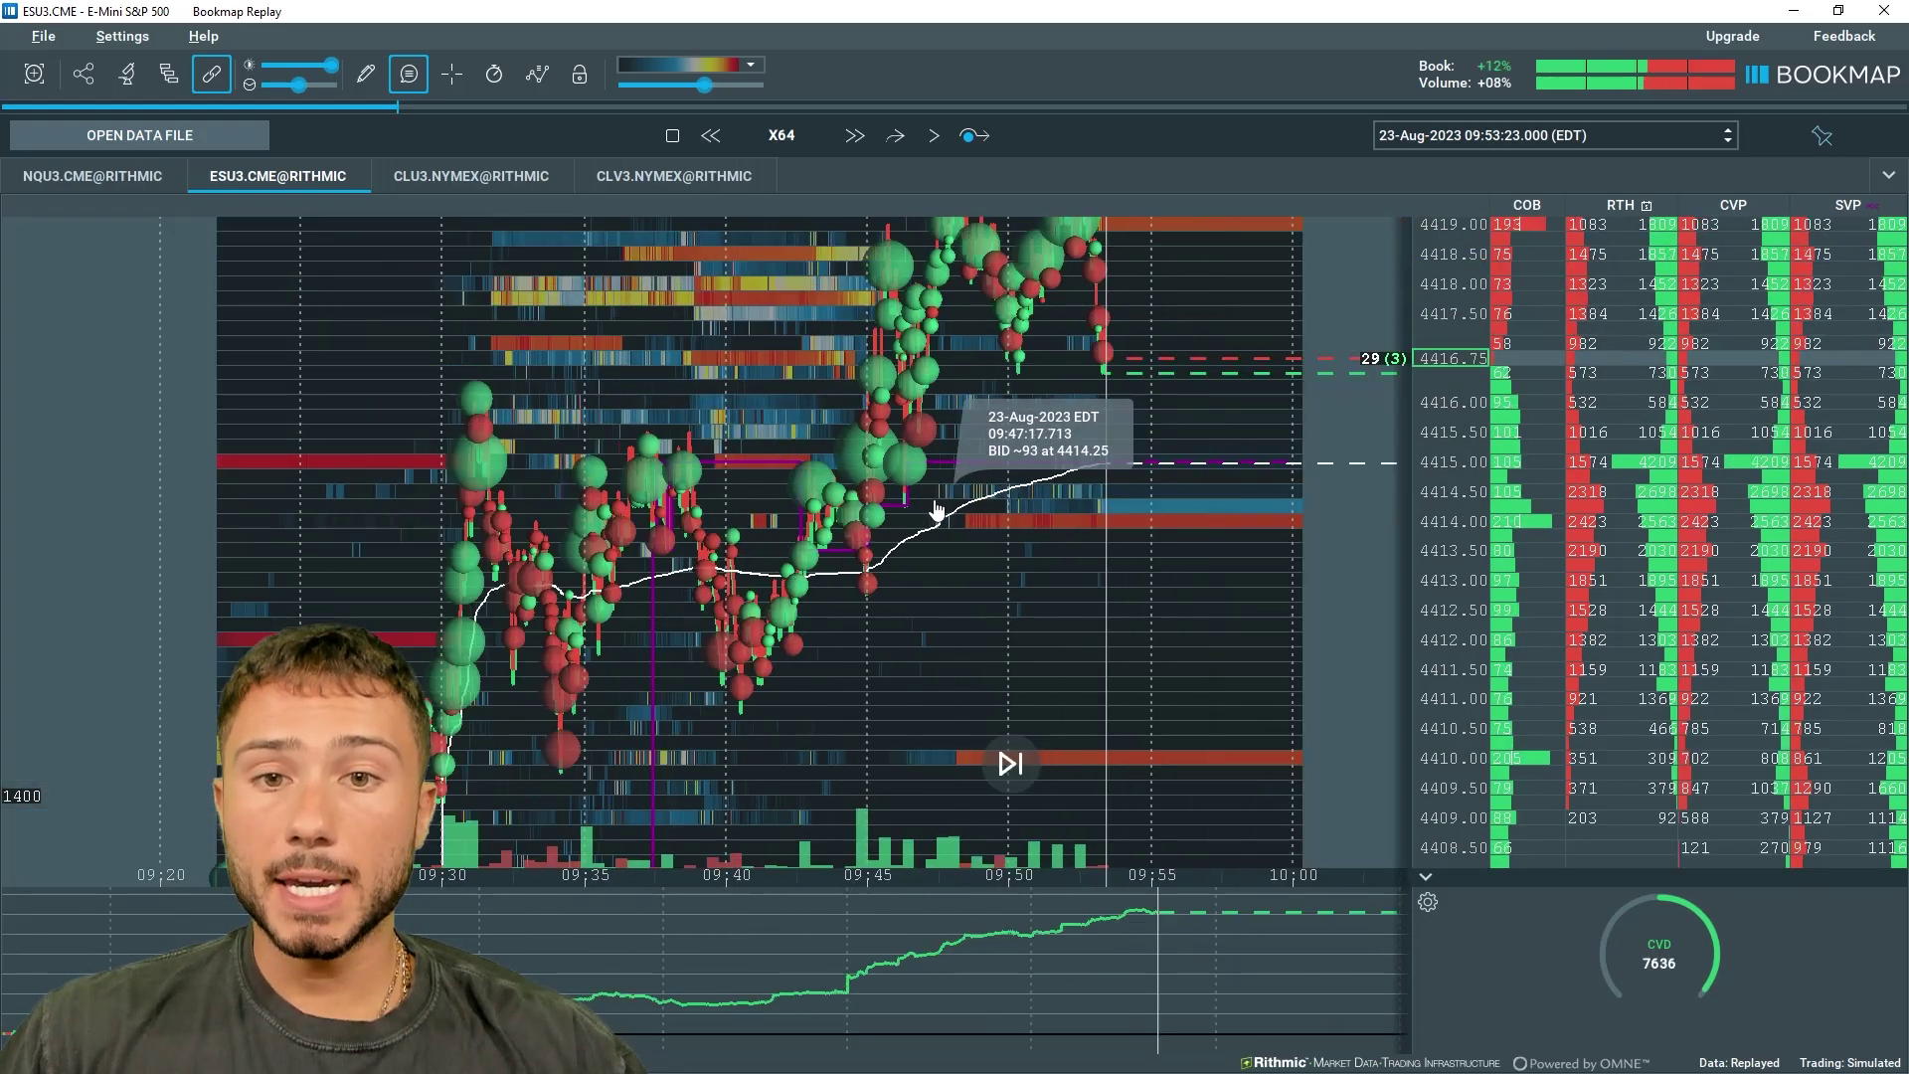
left_click_drag(820, 507, 1029, 508)
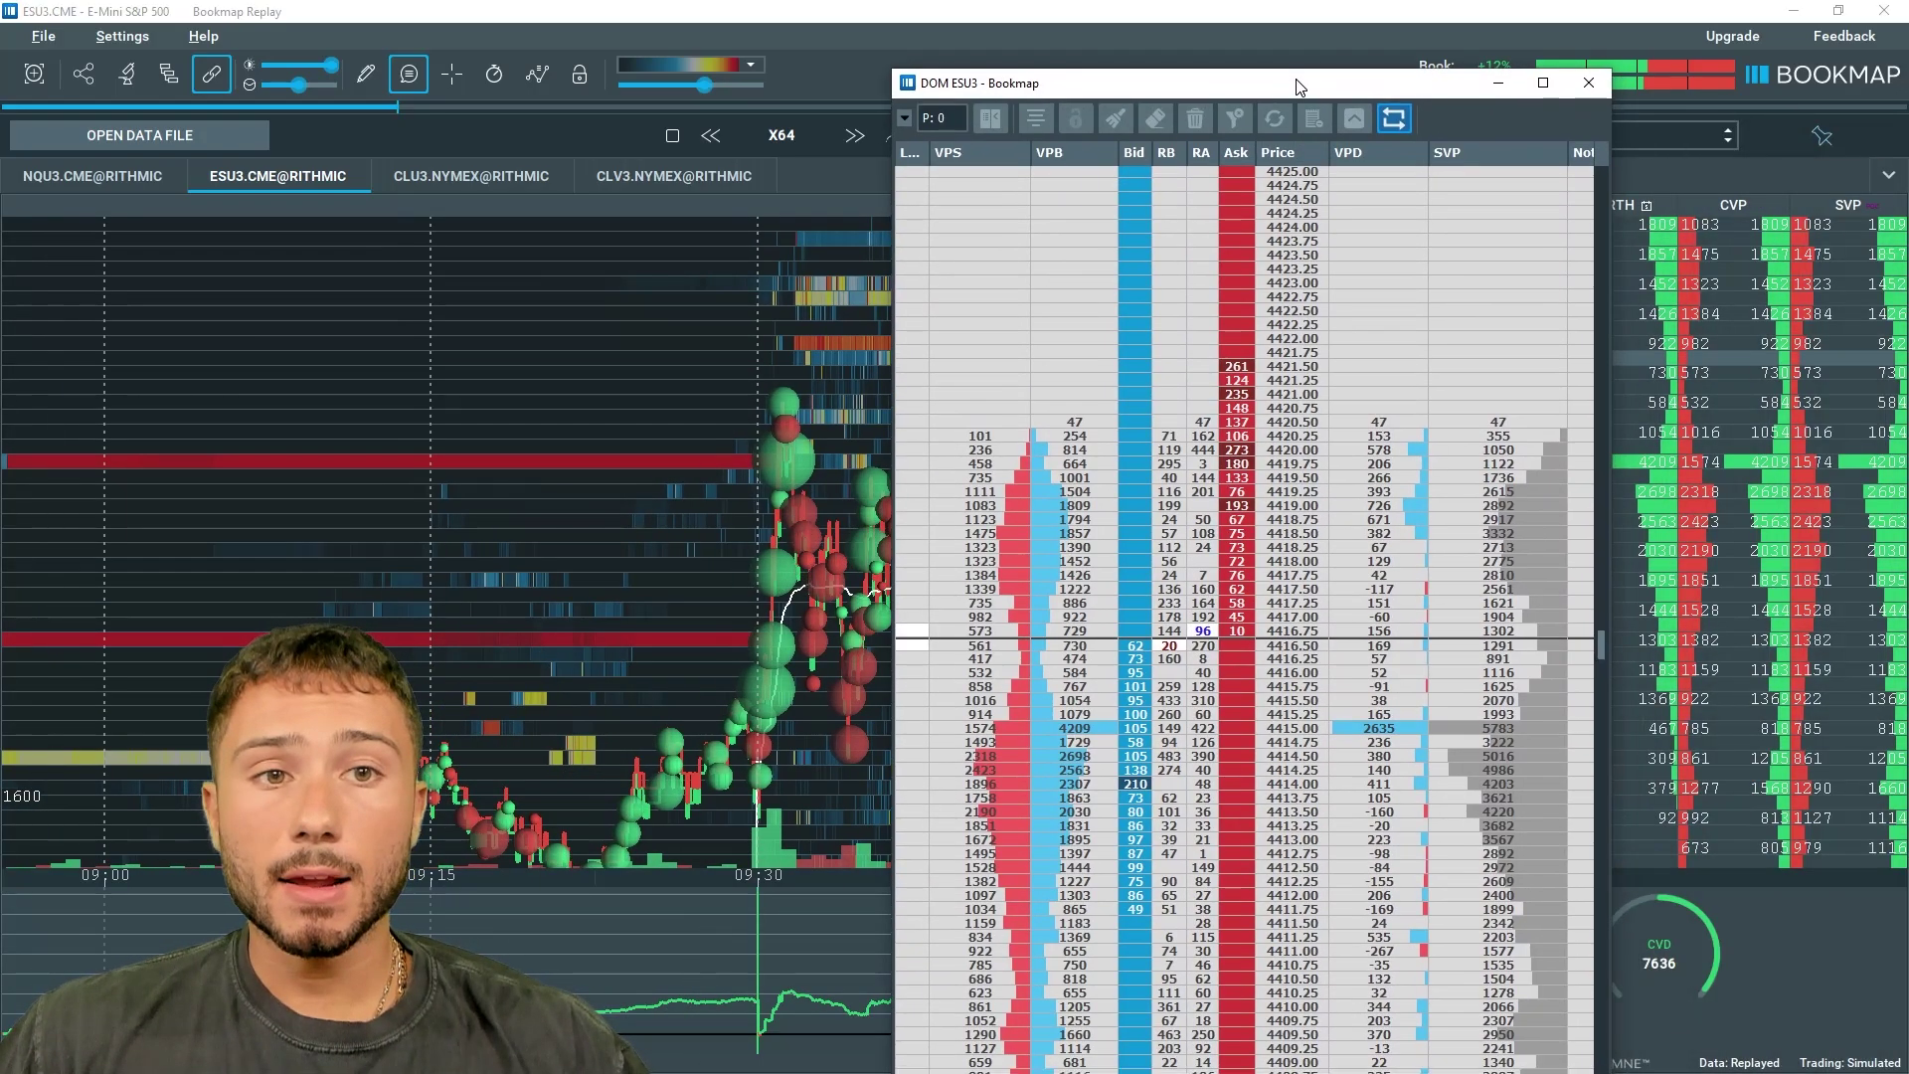
left_click_drag(1297, 86, 1330, 55)
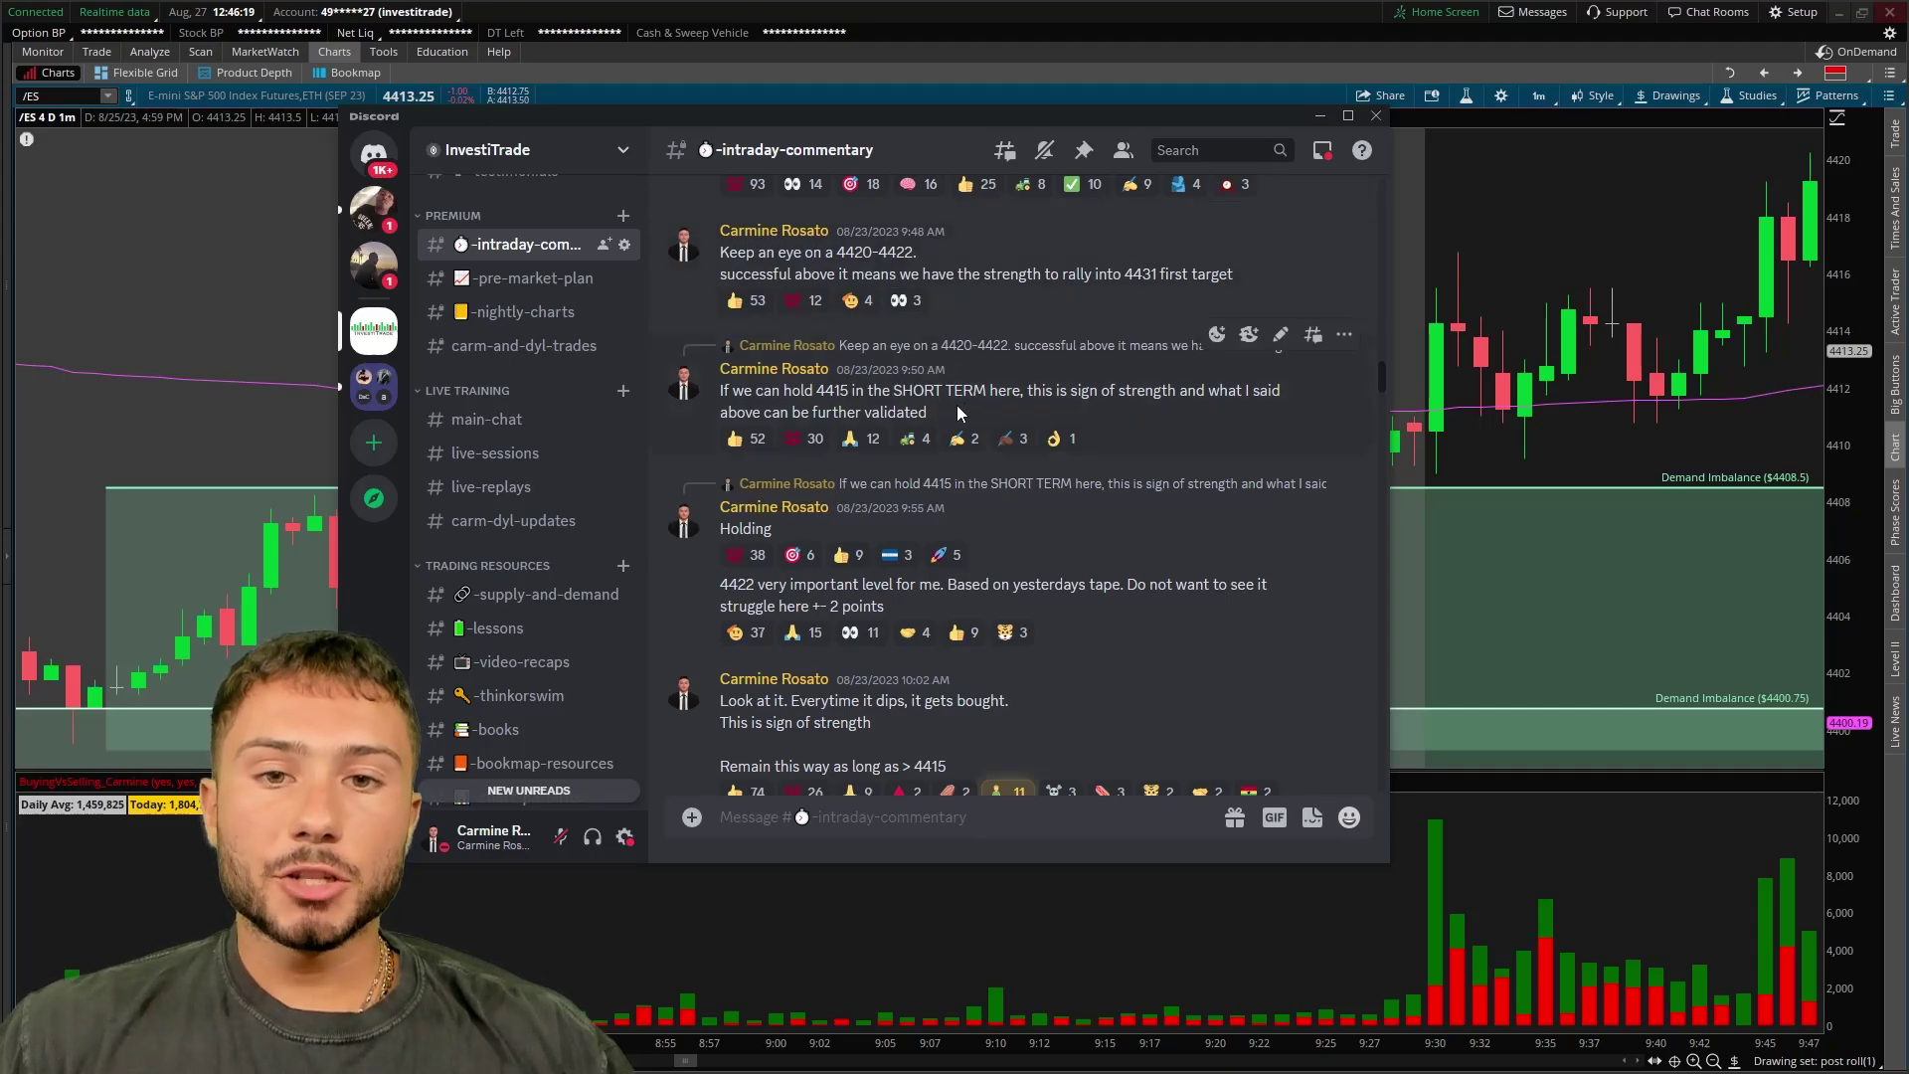
Highlight the 4415 and 4420-4422 commentary, then compress thinkorswim's price scale to 4380–4440
left_click_drag(961, 412, 742, 396)
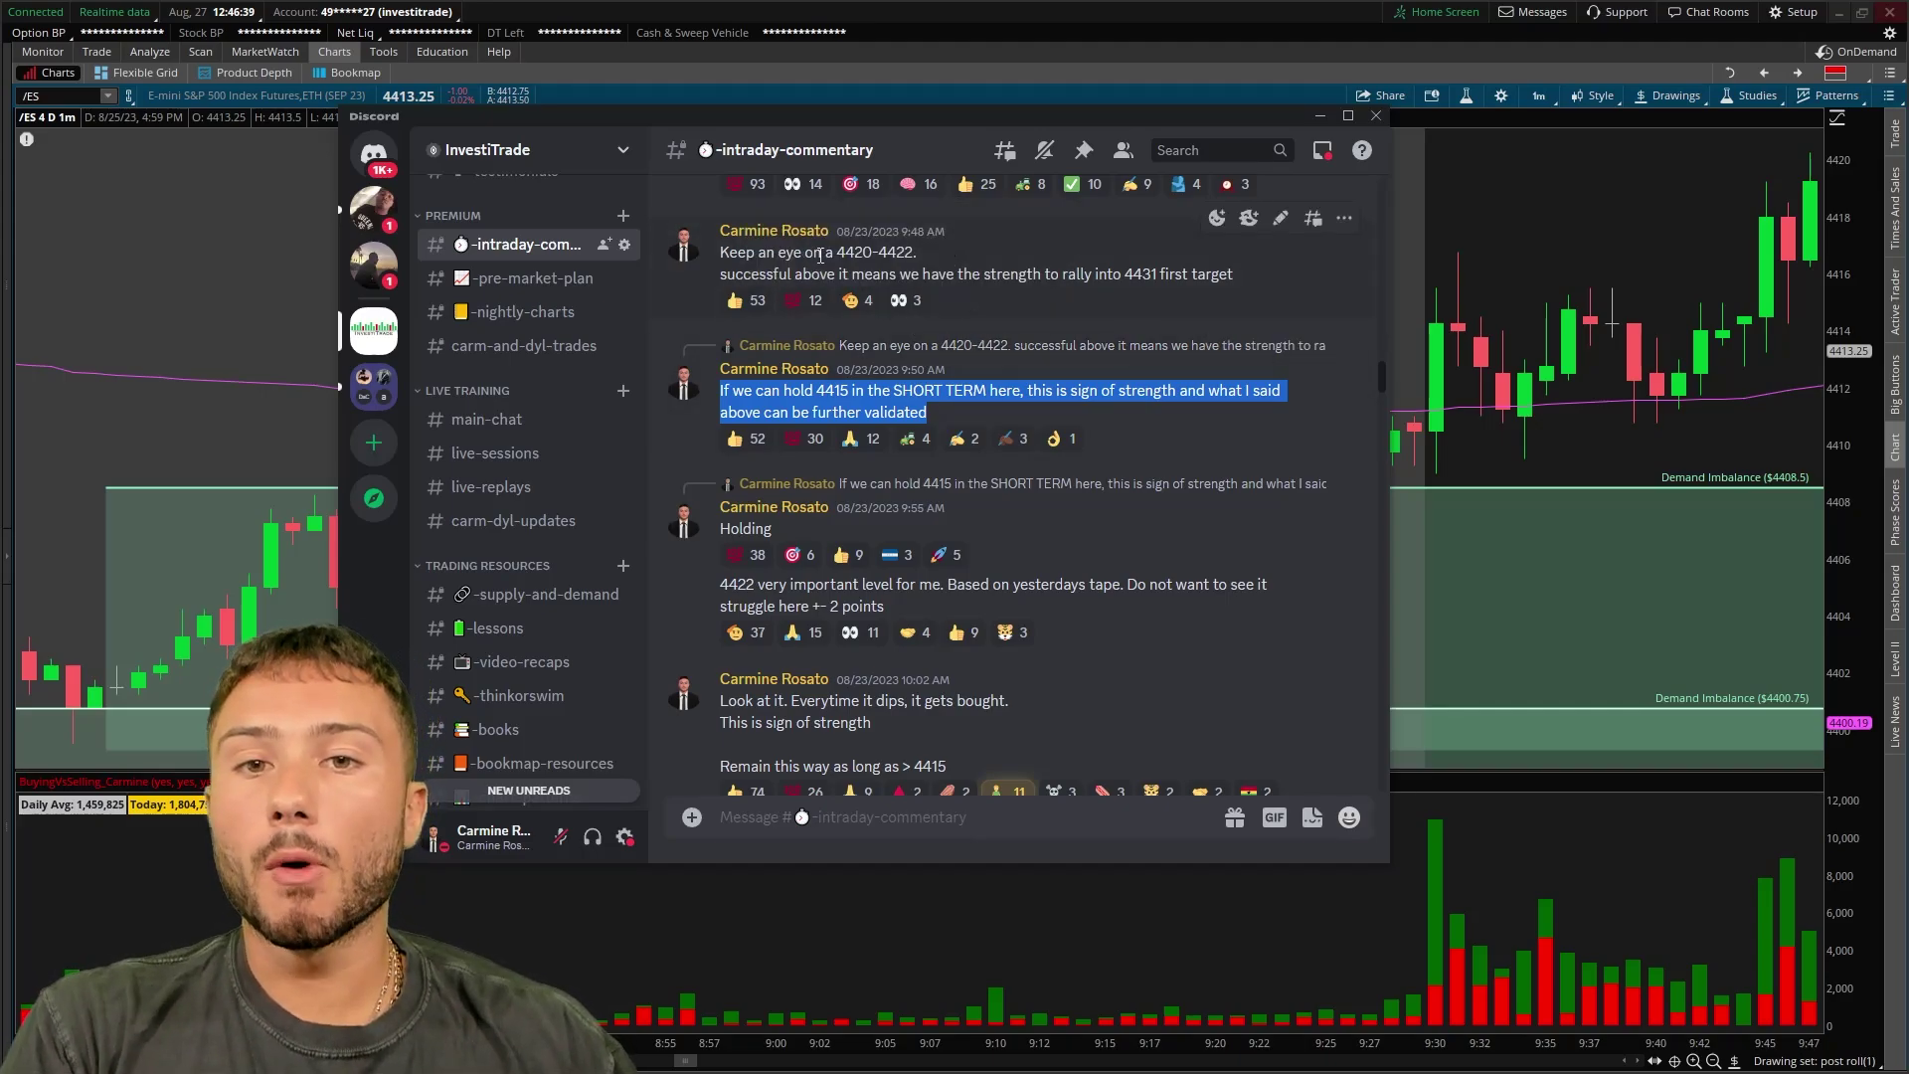
left_click_drag(824, 252, 914, 251)
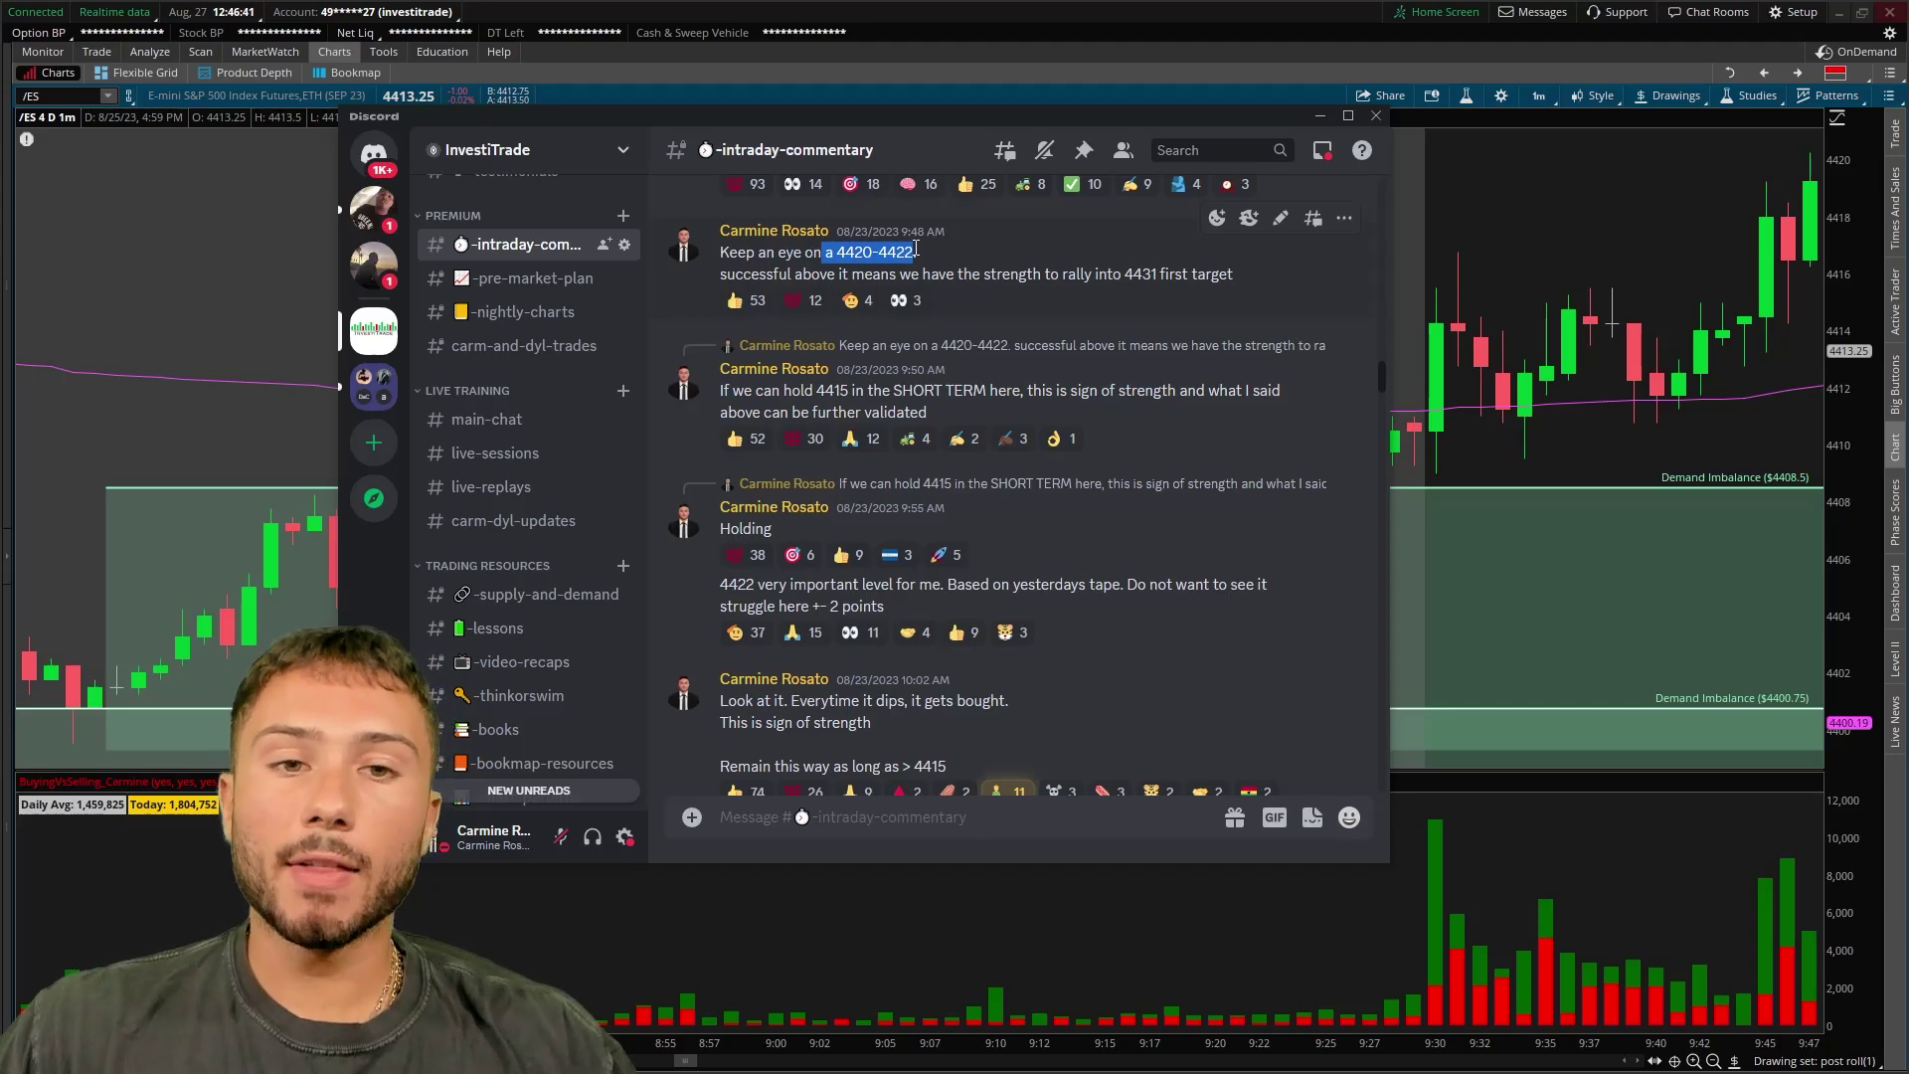
left_click_drag(1830, 199, 1831, 260)
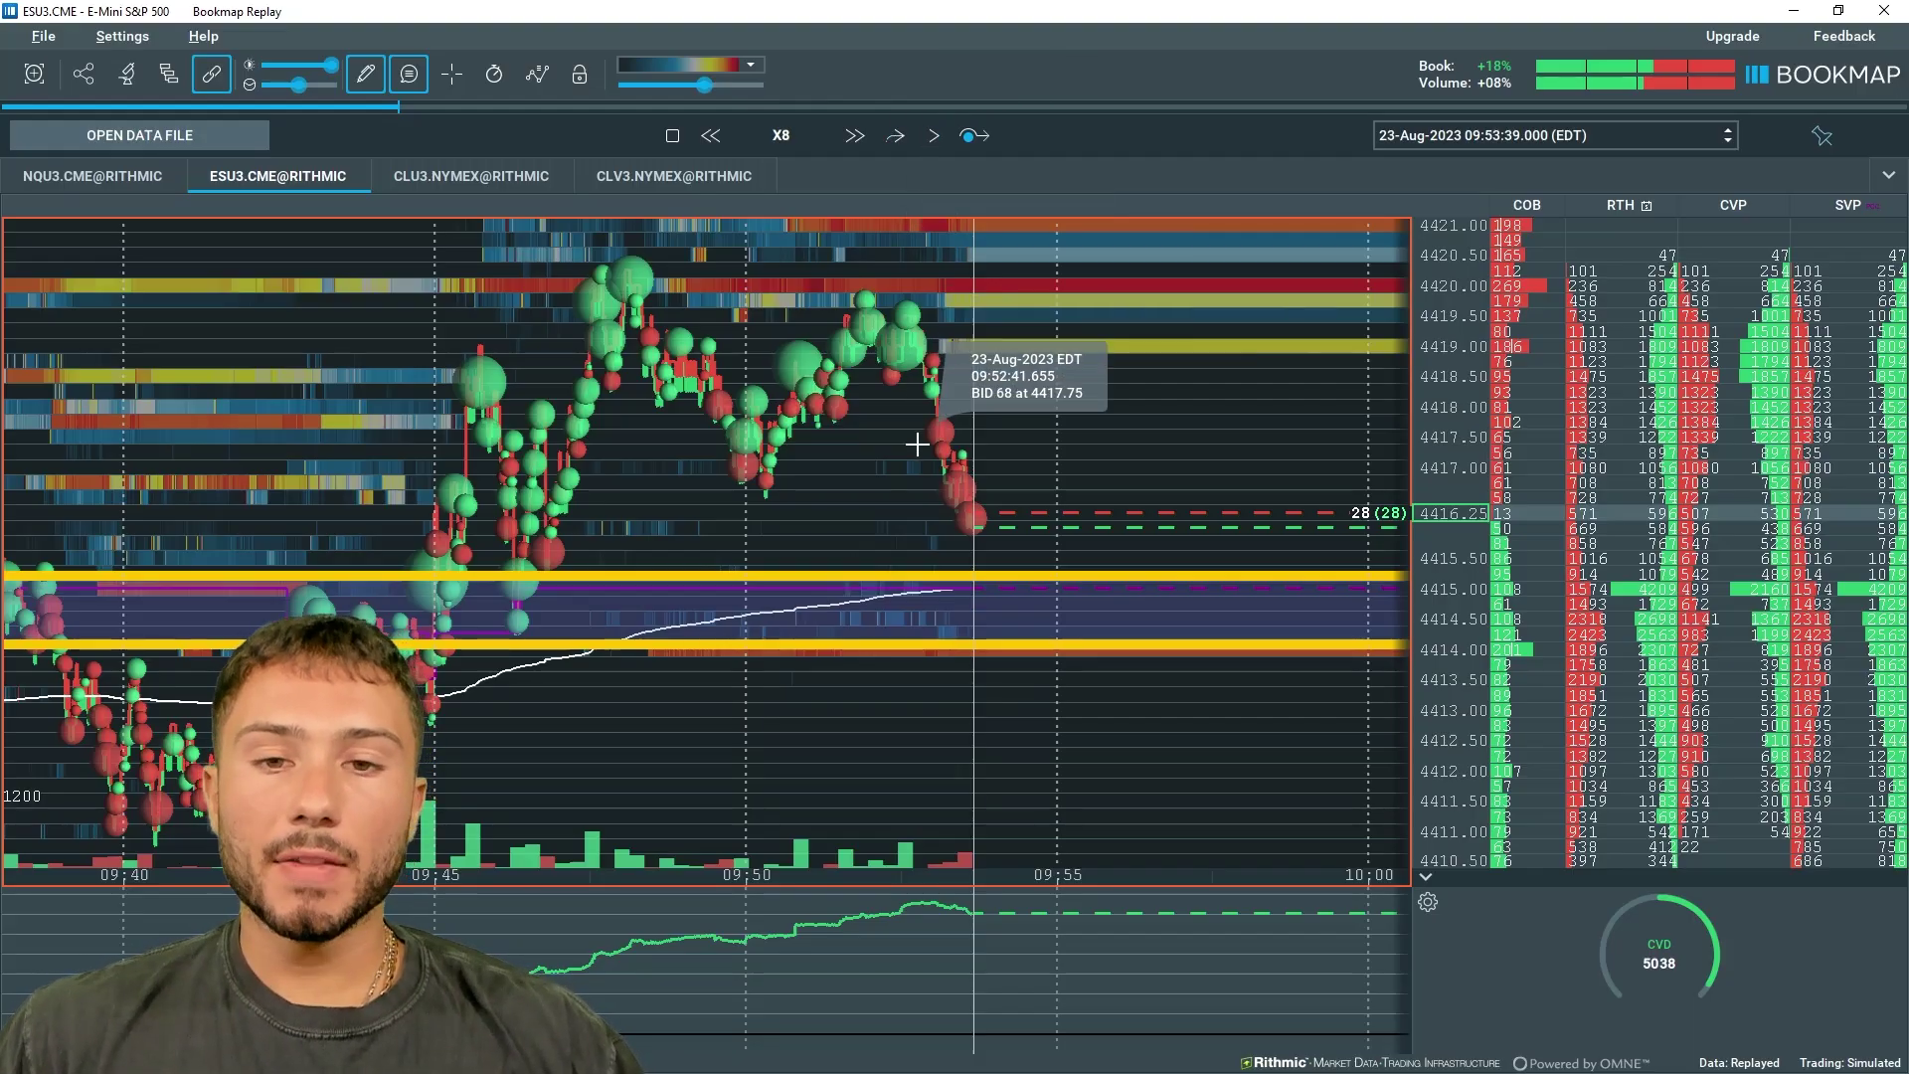
Resume the paused ESU3 replay in Bookmap
scroll(651, 420, "down", 2)
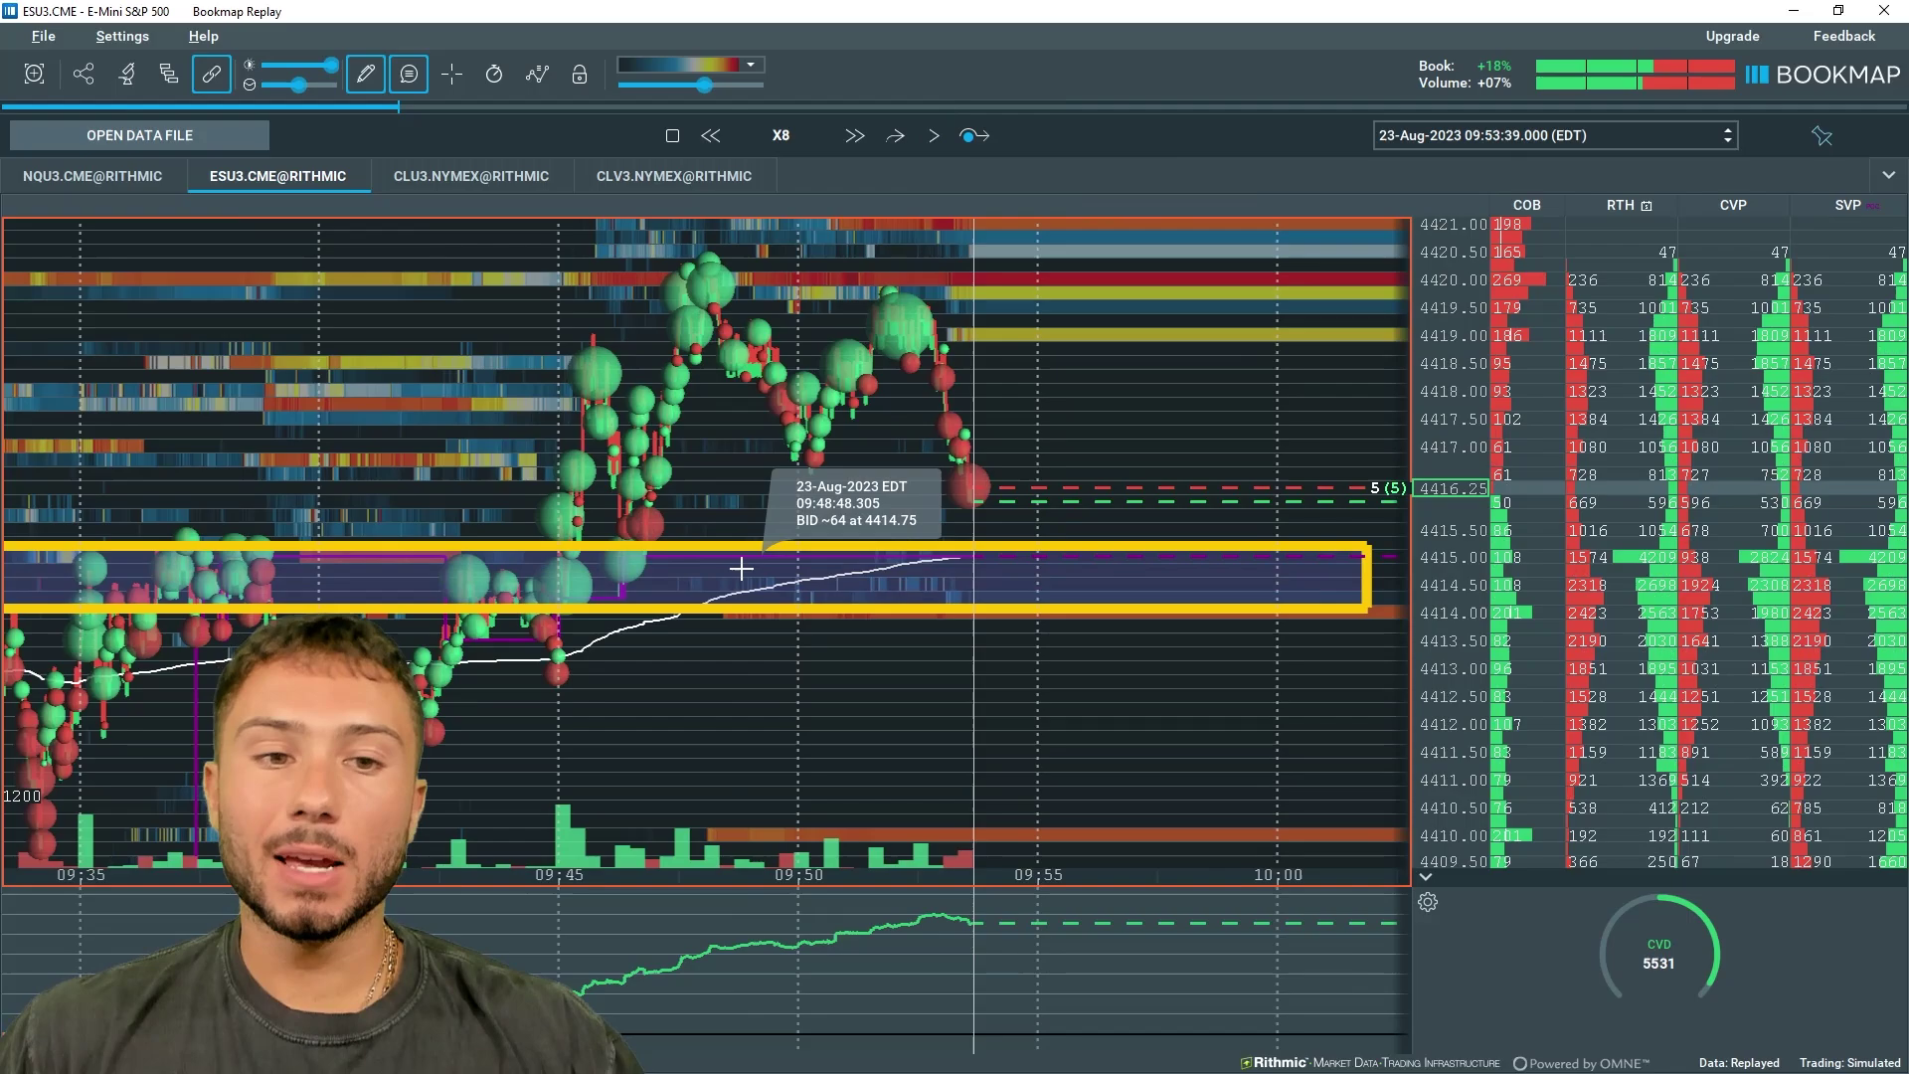
scroll(741, 569, "up", 2)
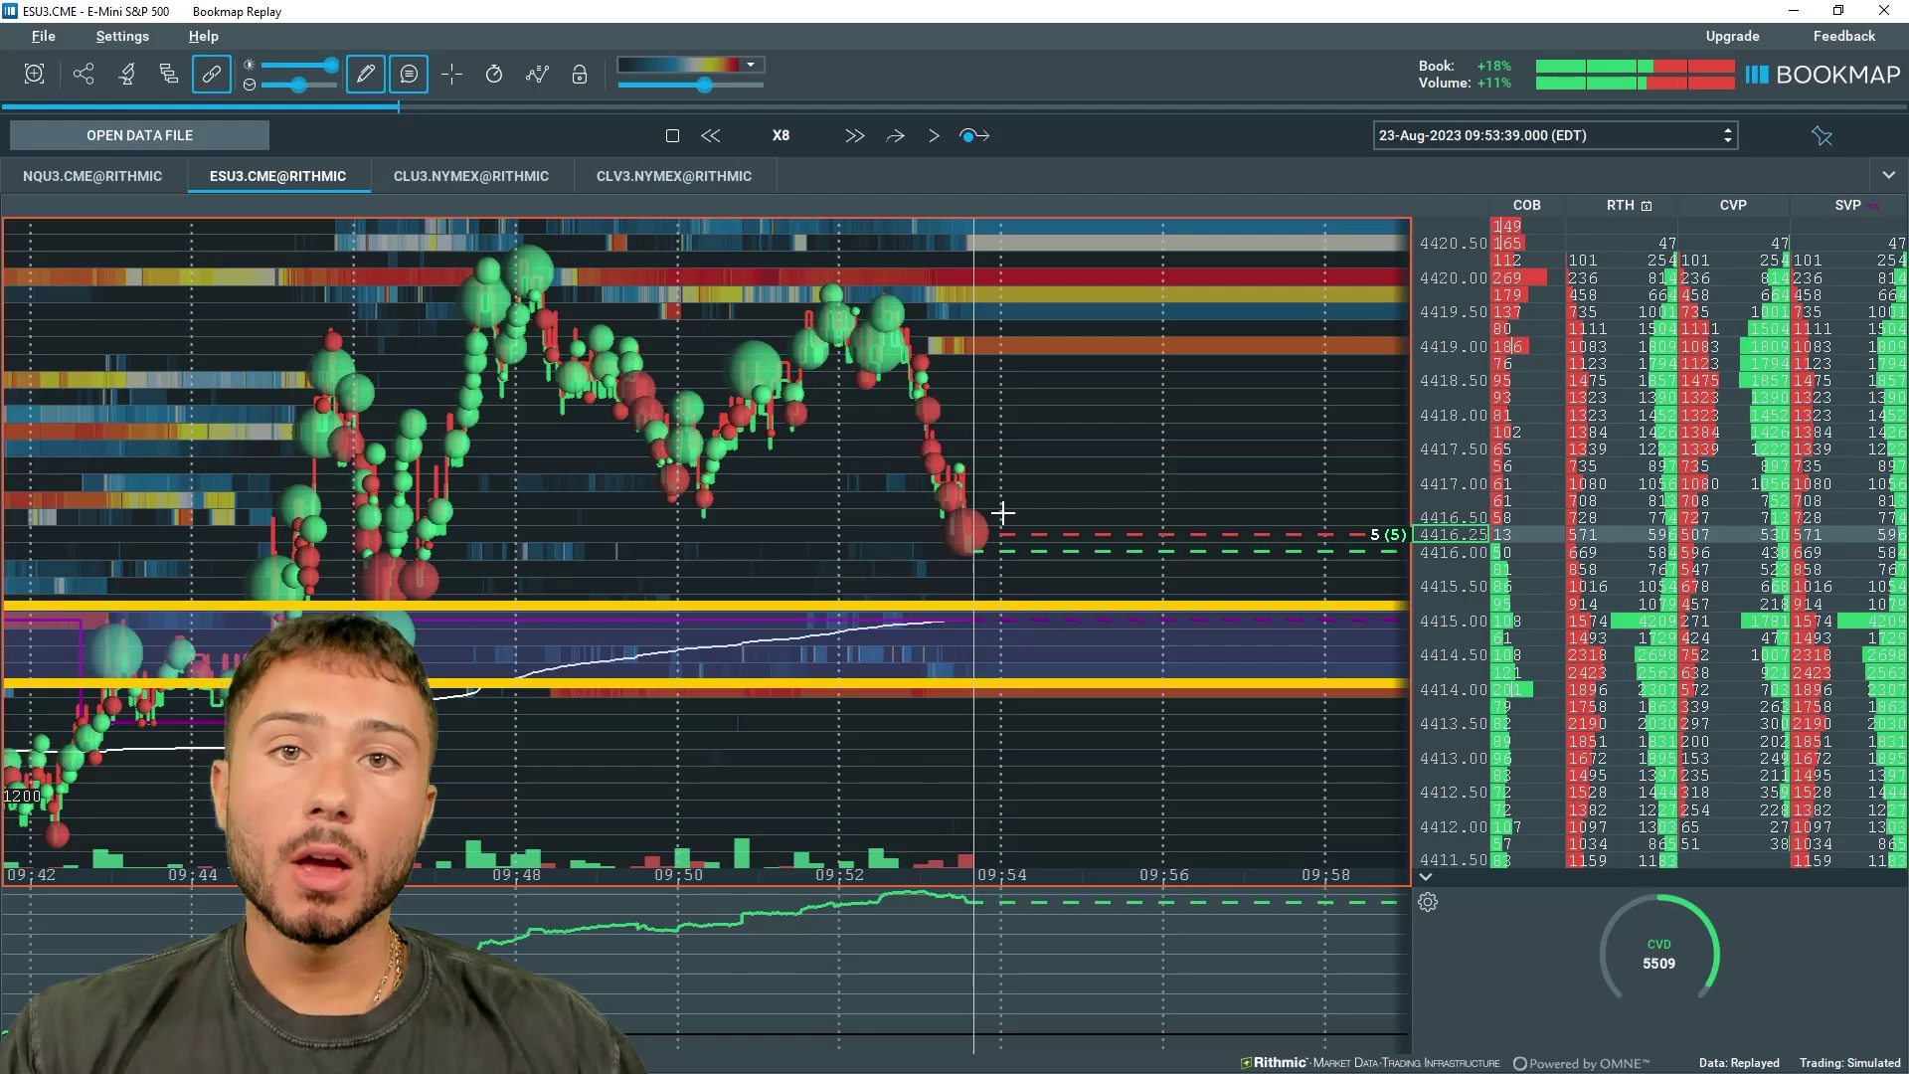
scroll(1002, 512, "down", 1)
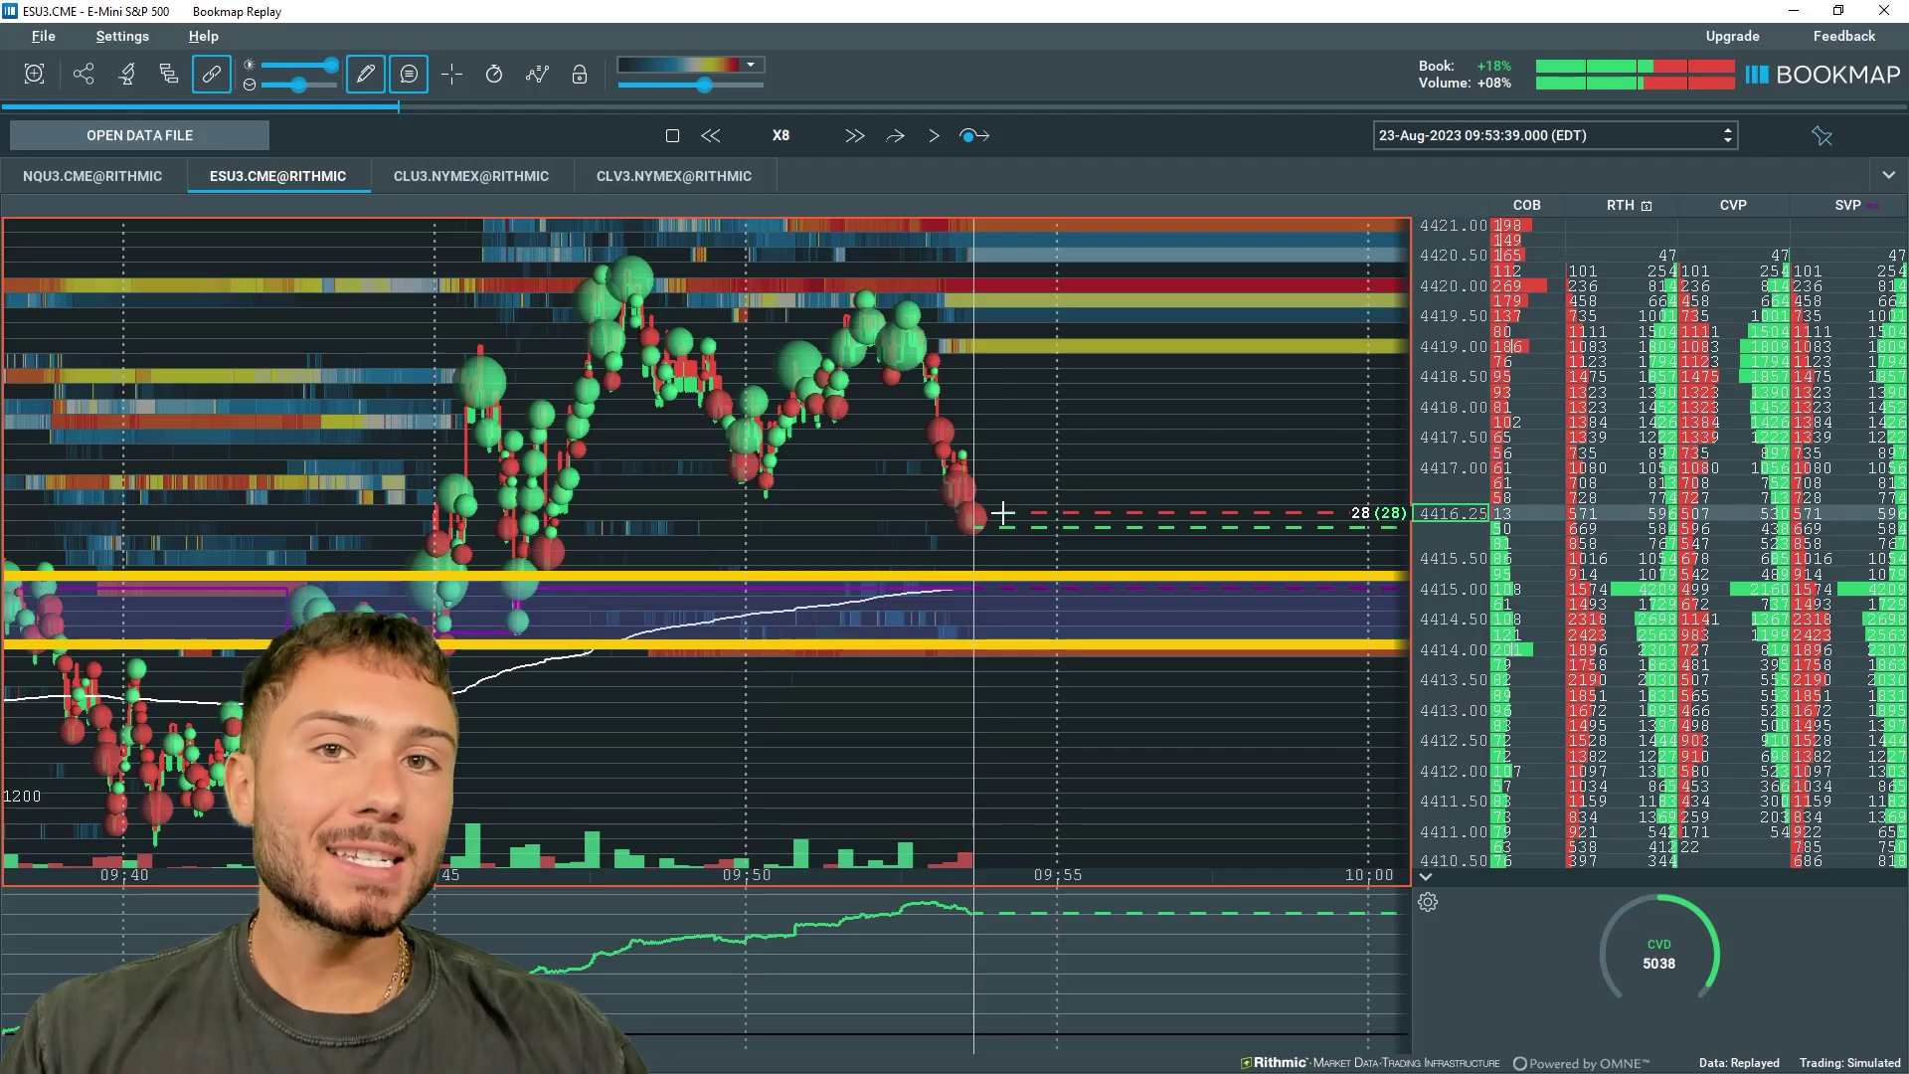
left_click(941, 147)
Raise the replay speed from X8 to X16, then up to X256
scroll(999, 373, "up", 1)
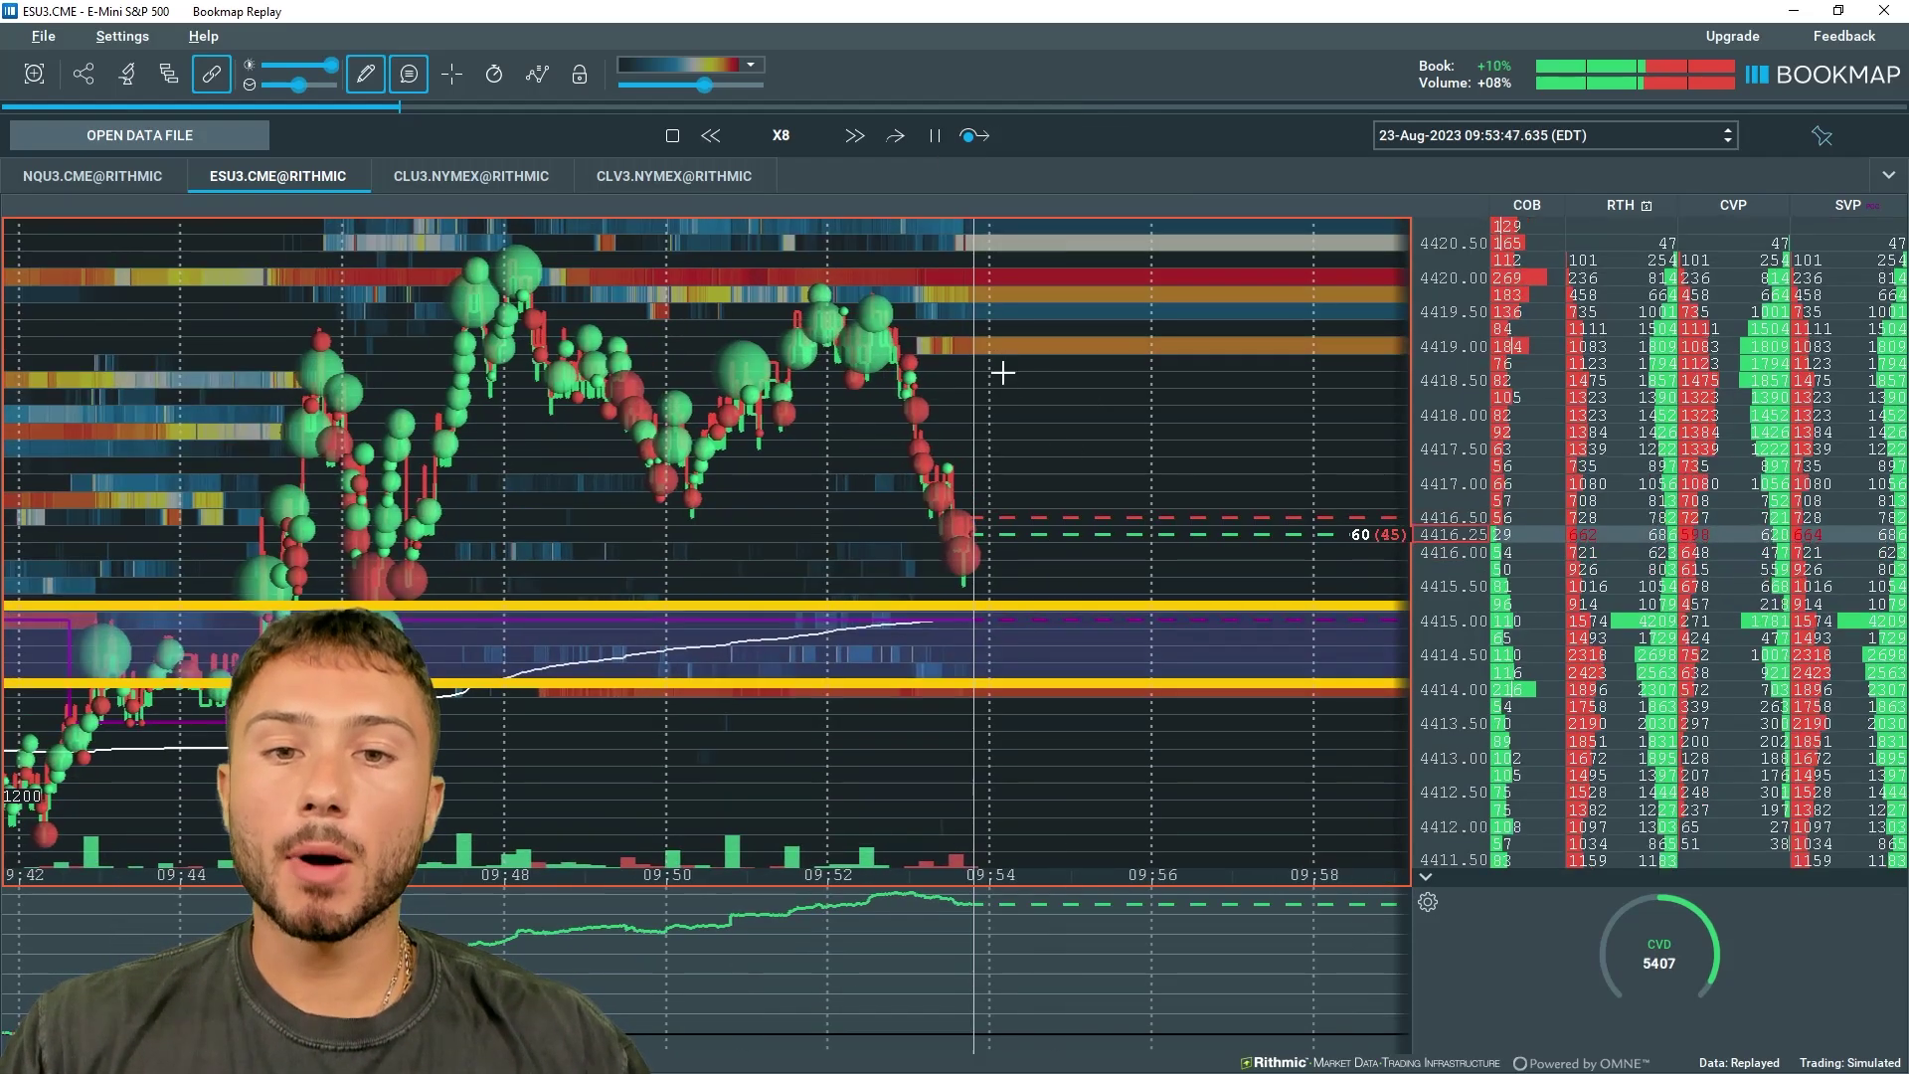
left_click(854, 135)
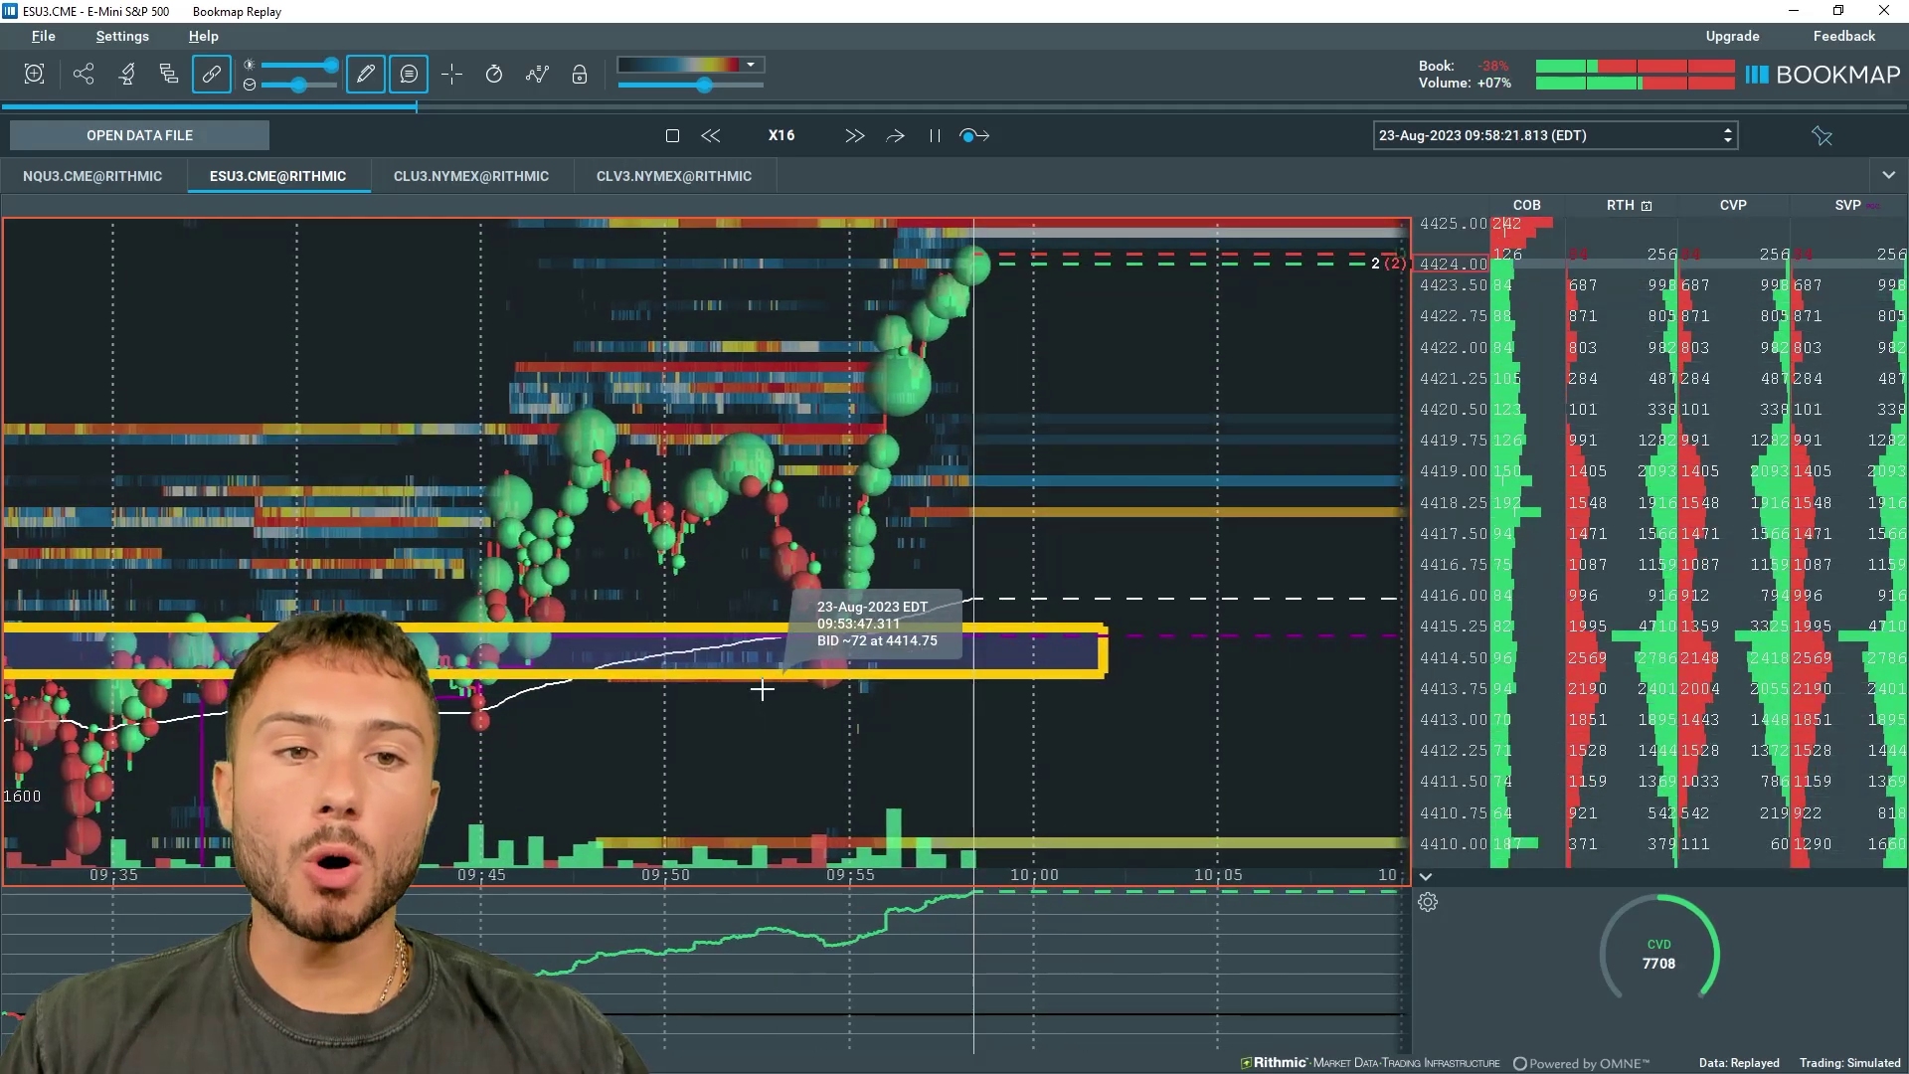
left_click(847, 140)
left_click(847, 140)
left_click(847, 141)
left_click(847, 140)
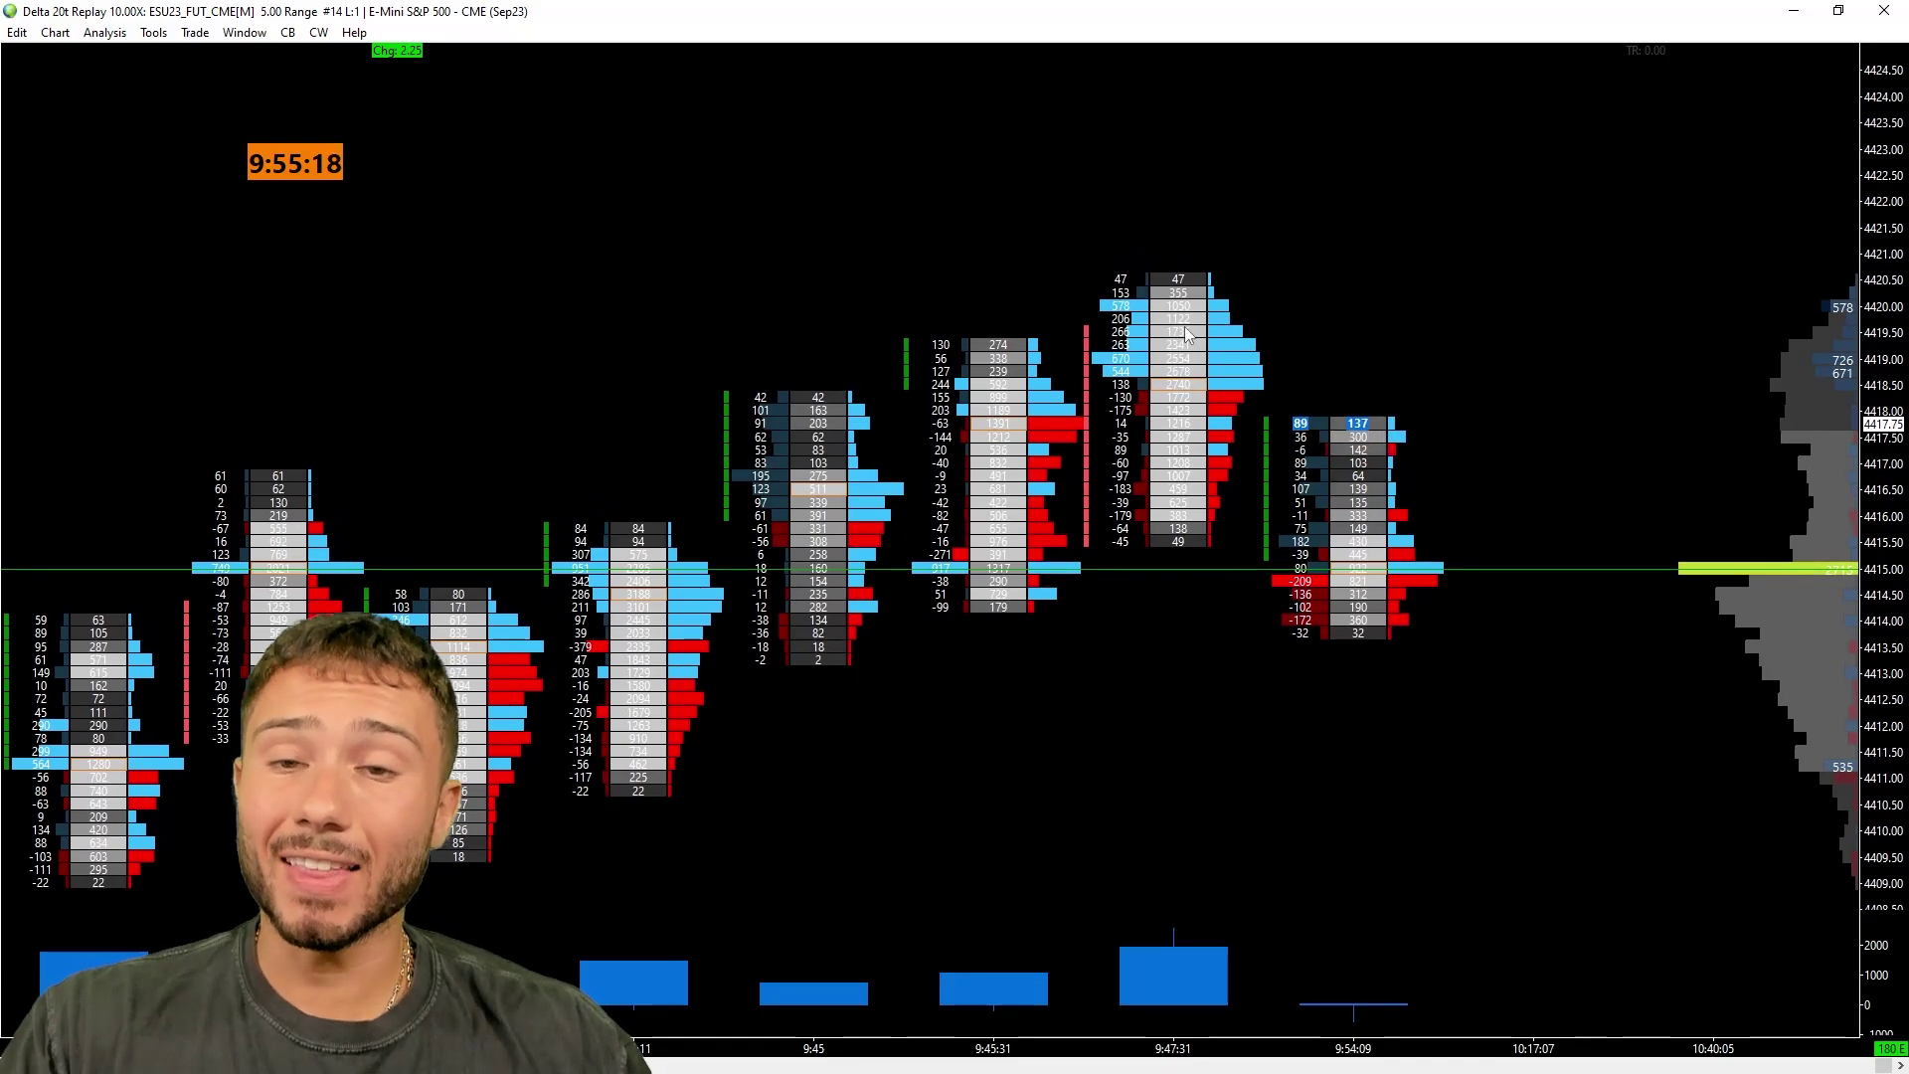
Pause and resume the footprint replay, then set playback to 30X as price climbs toward 4423
key("space")
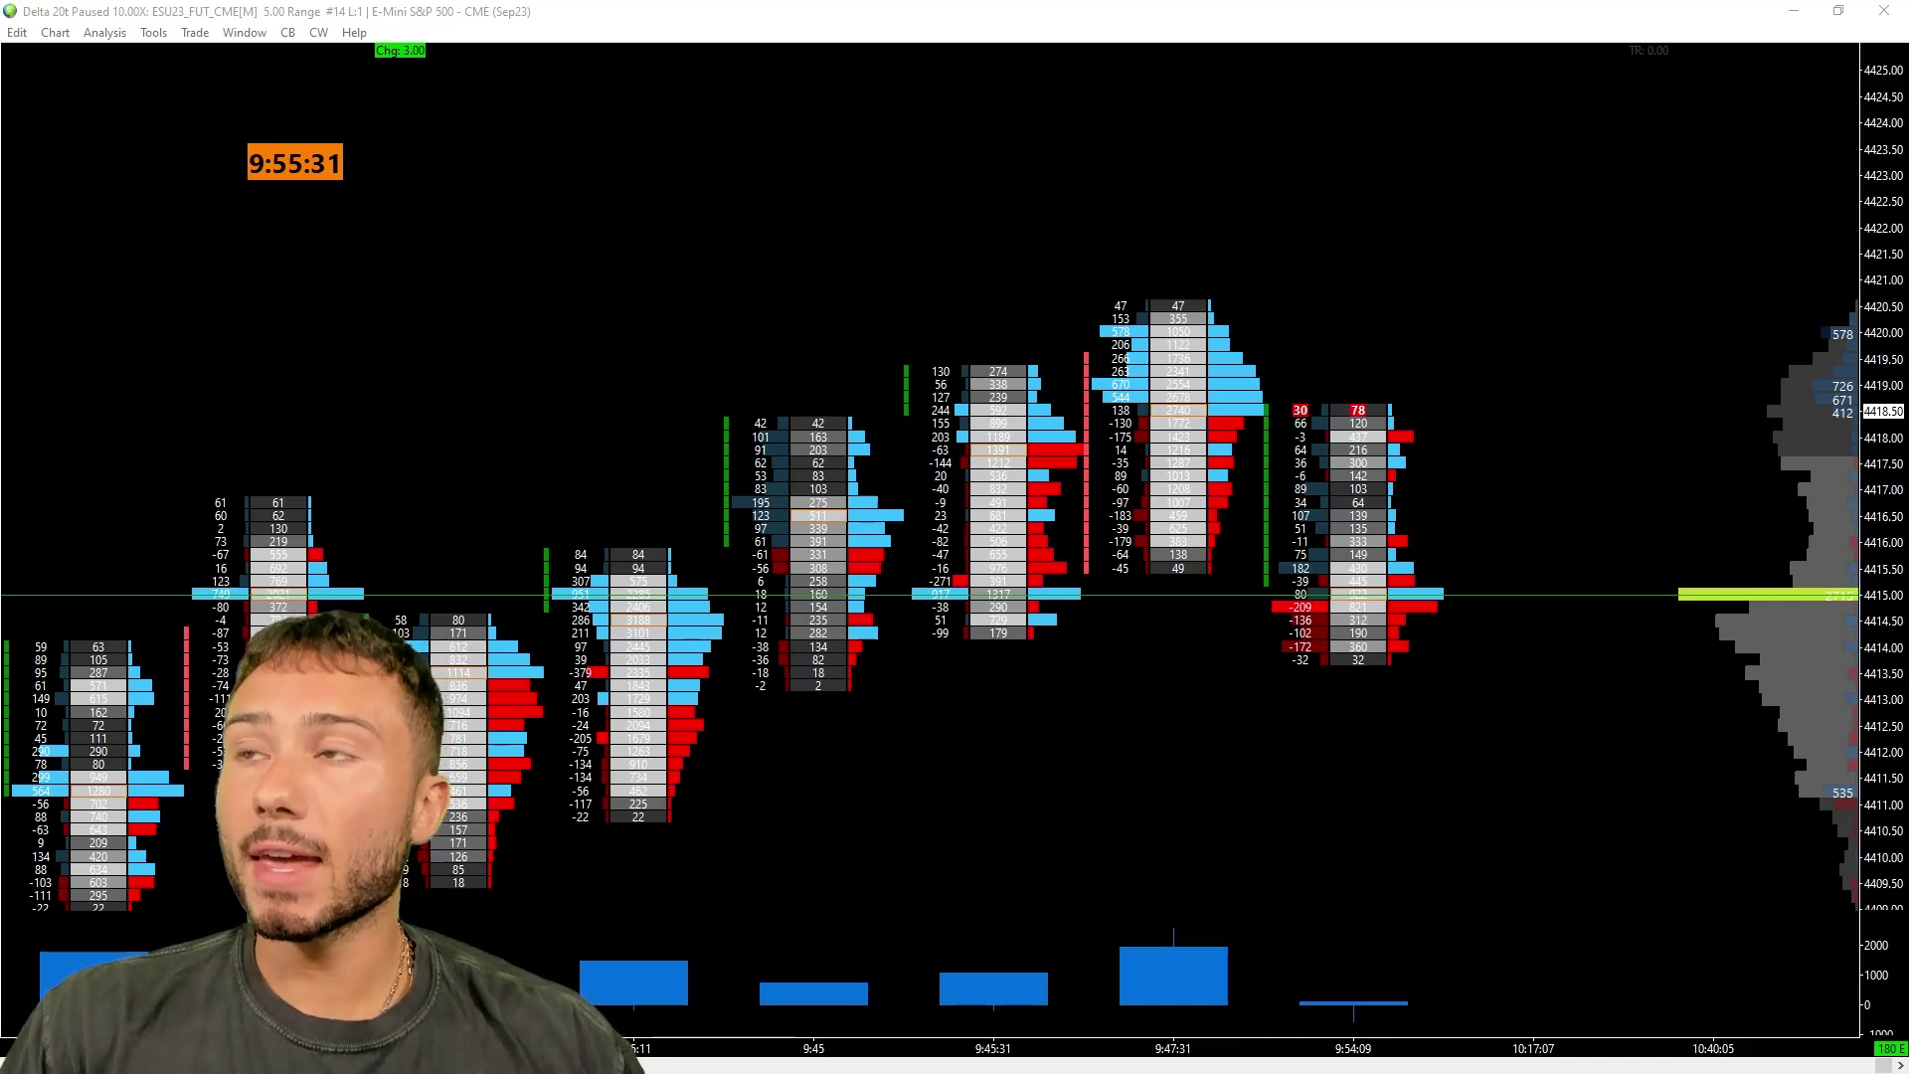
key("space")
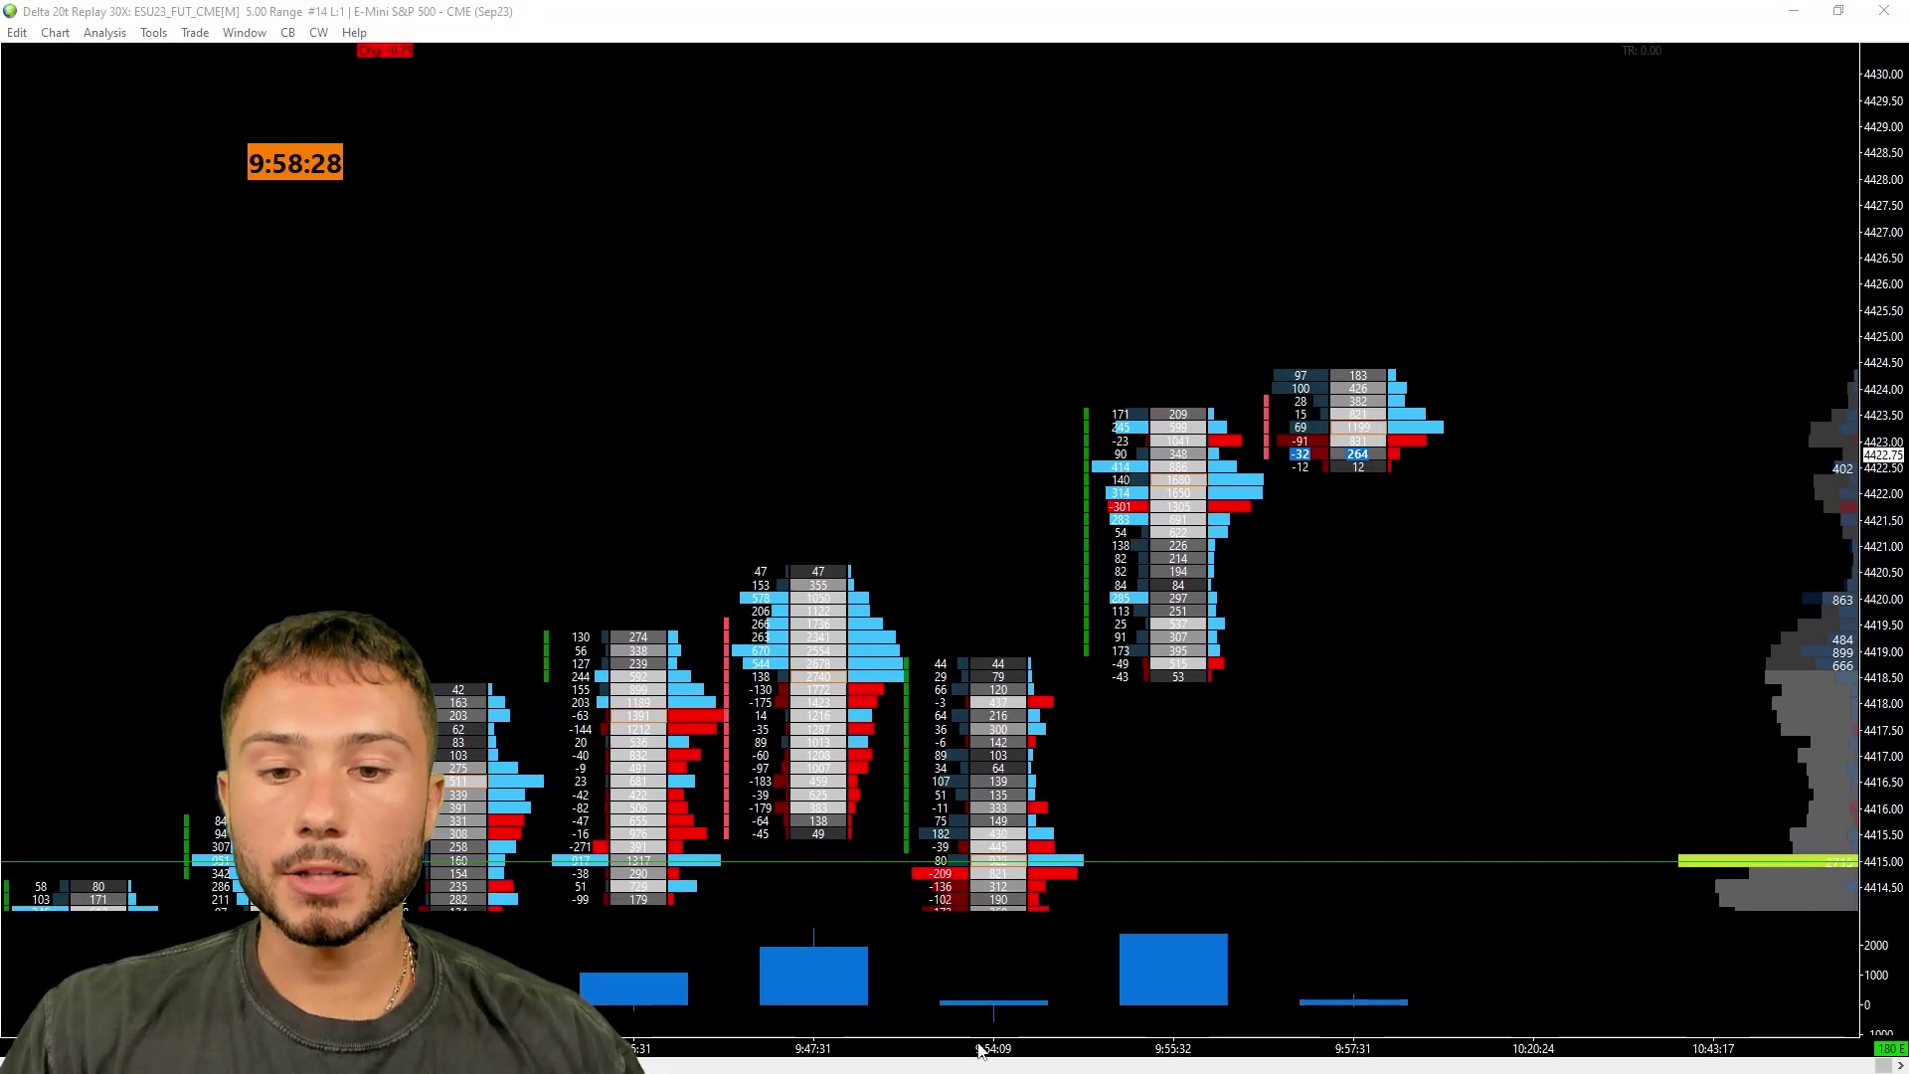
scroll(1146, 1013, "down", 1)
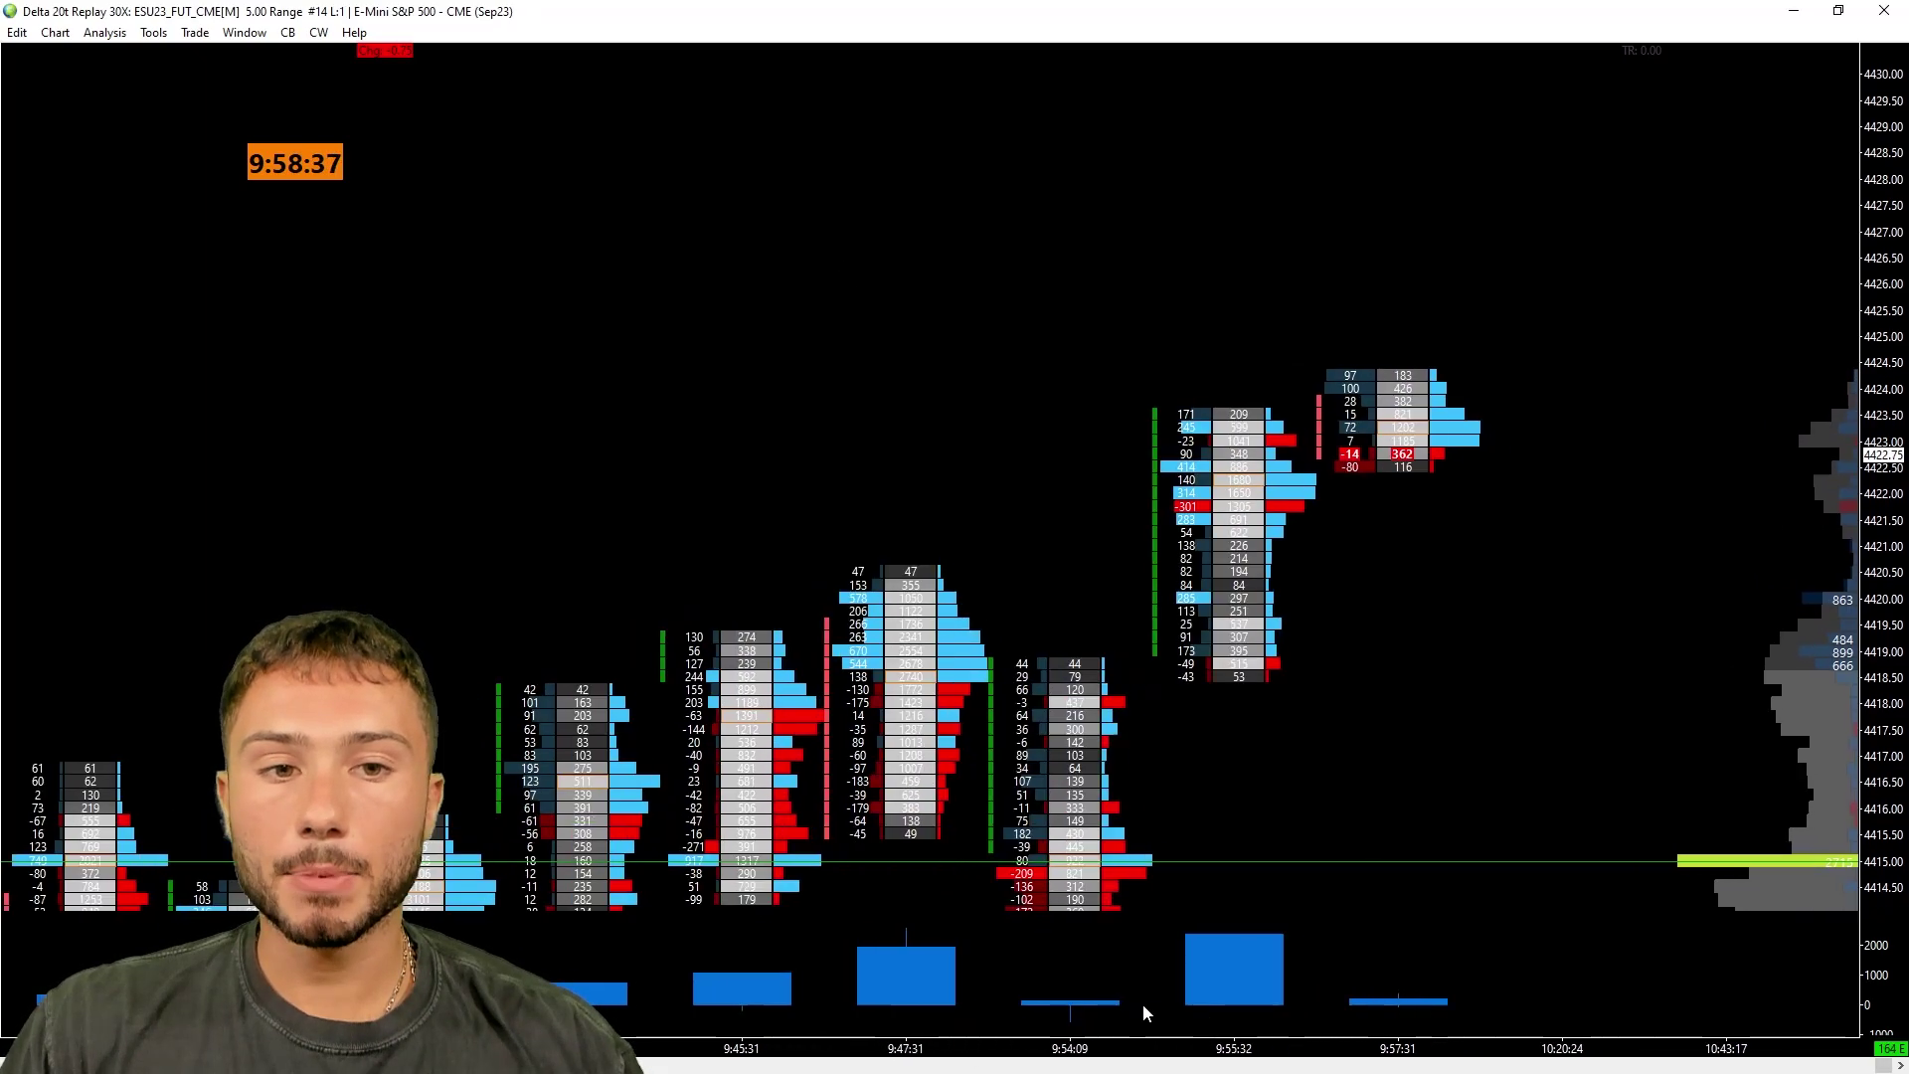
scroll(1146, 1012, "down", 1)
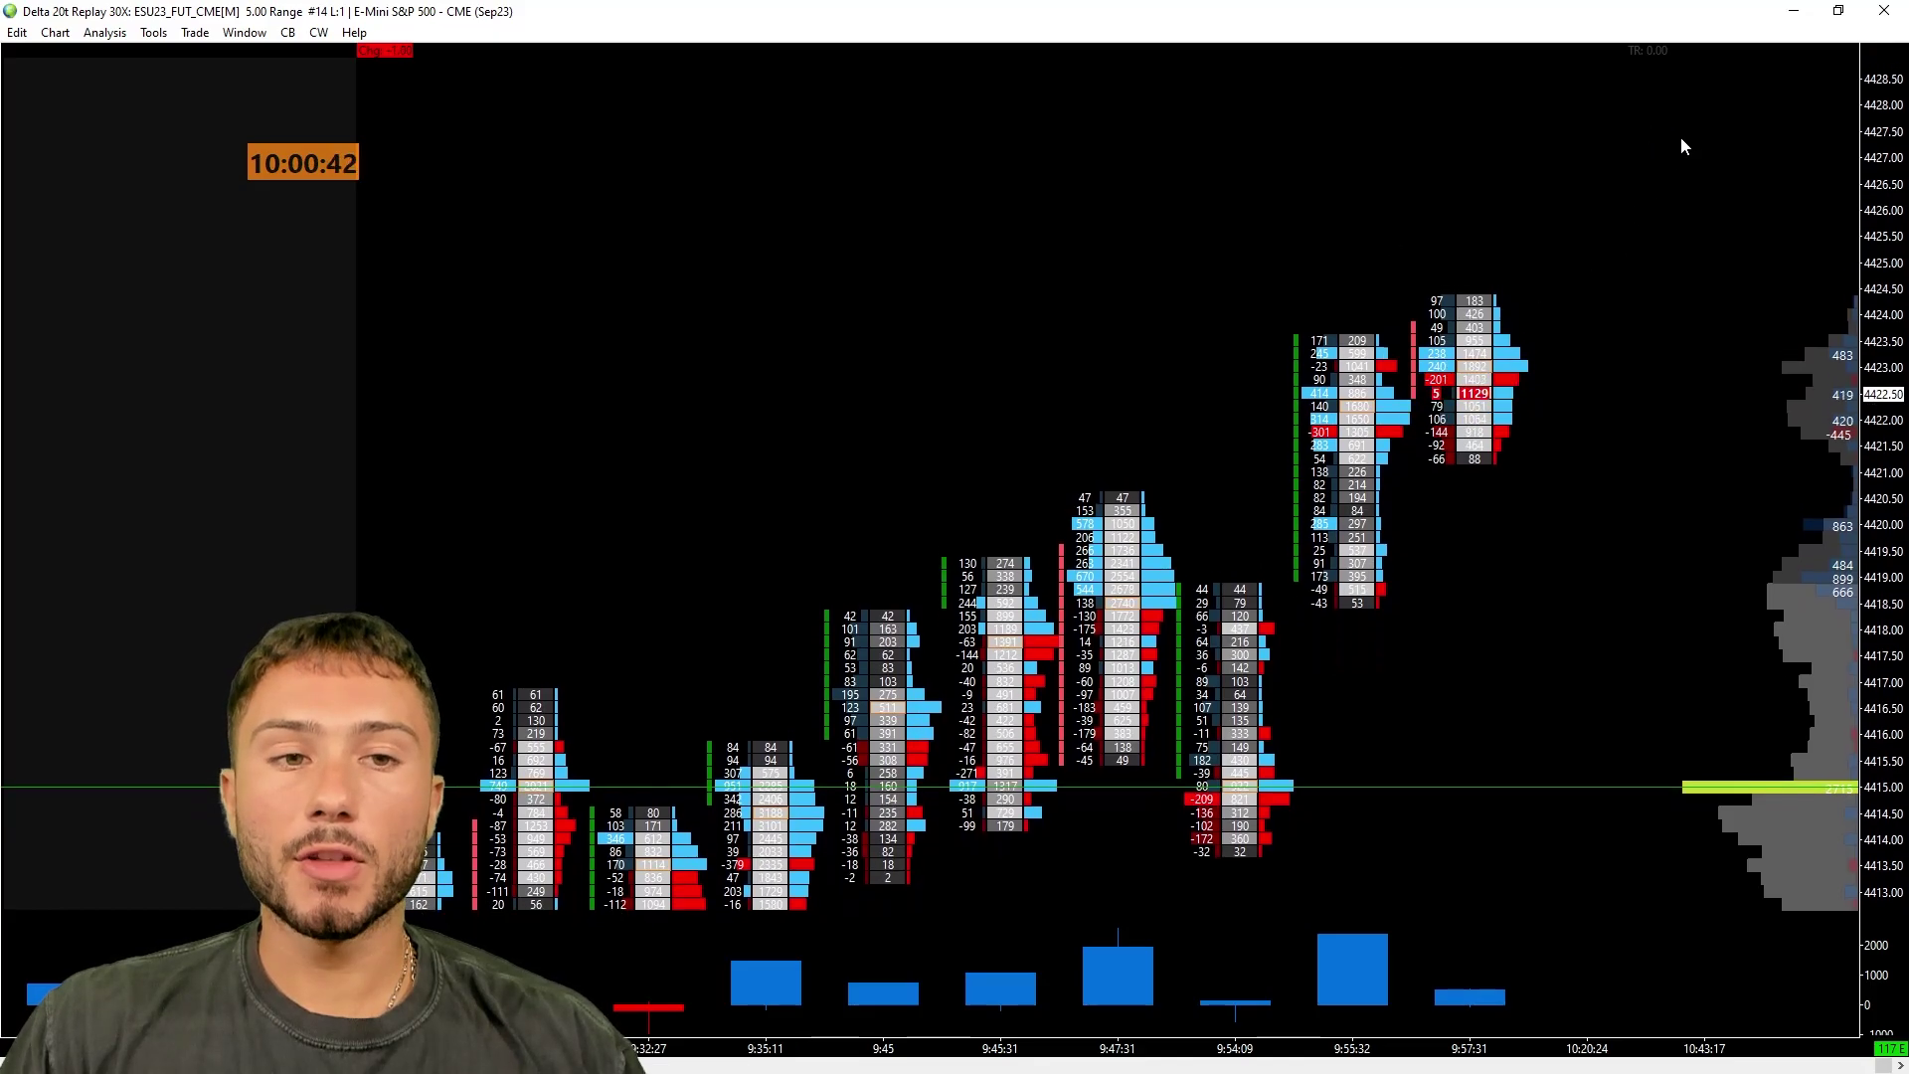
Zoom the thinkorswim /ES 1-minute chart from 9:10 to review the rally from 4415 to about 4438
left_click(1795, 14)
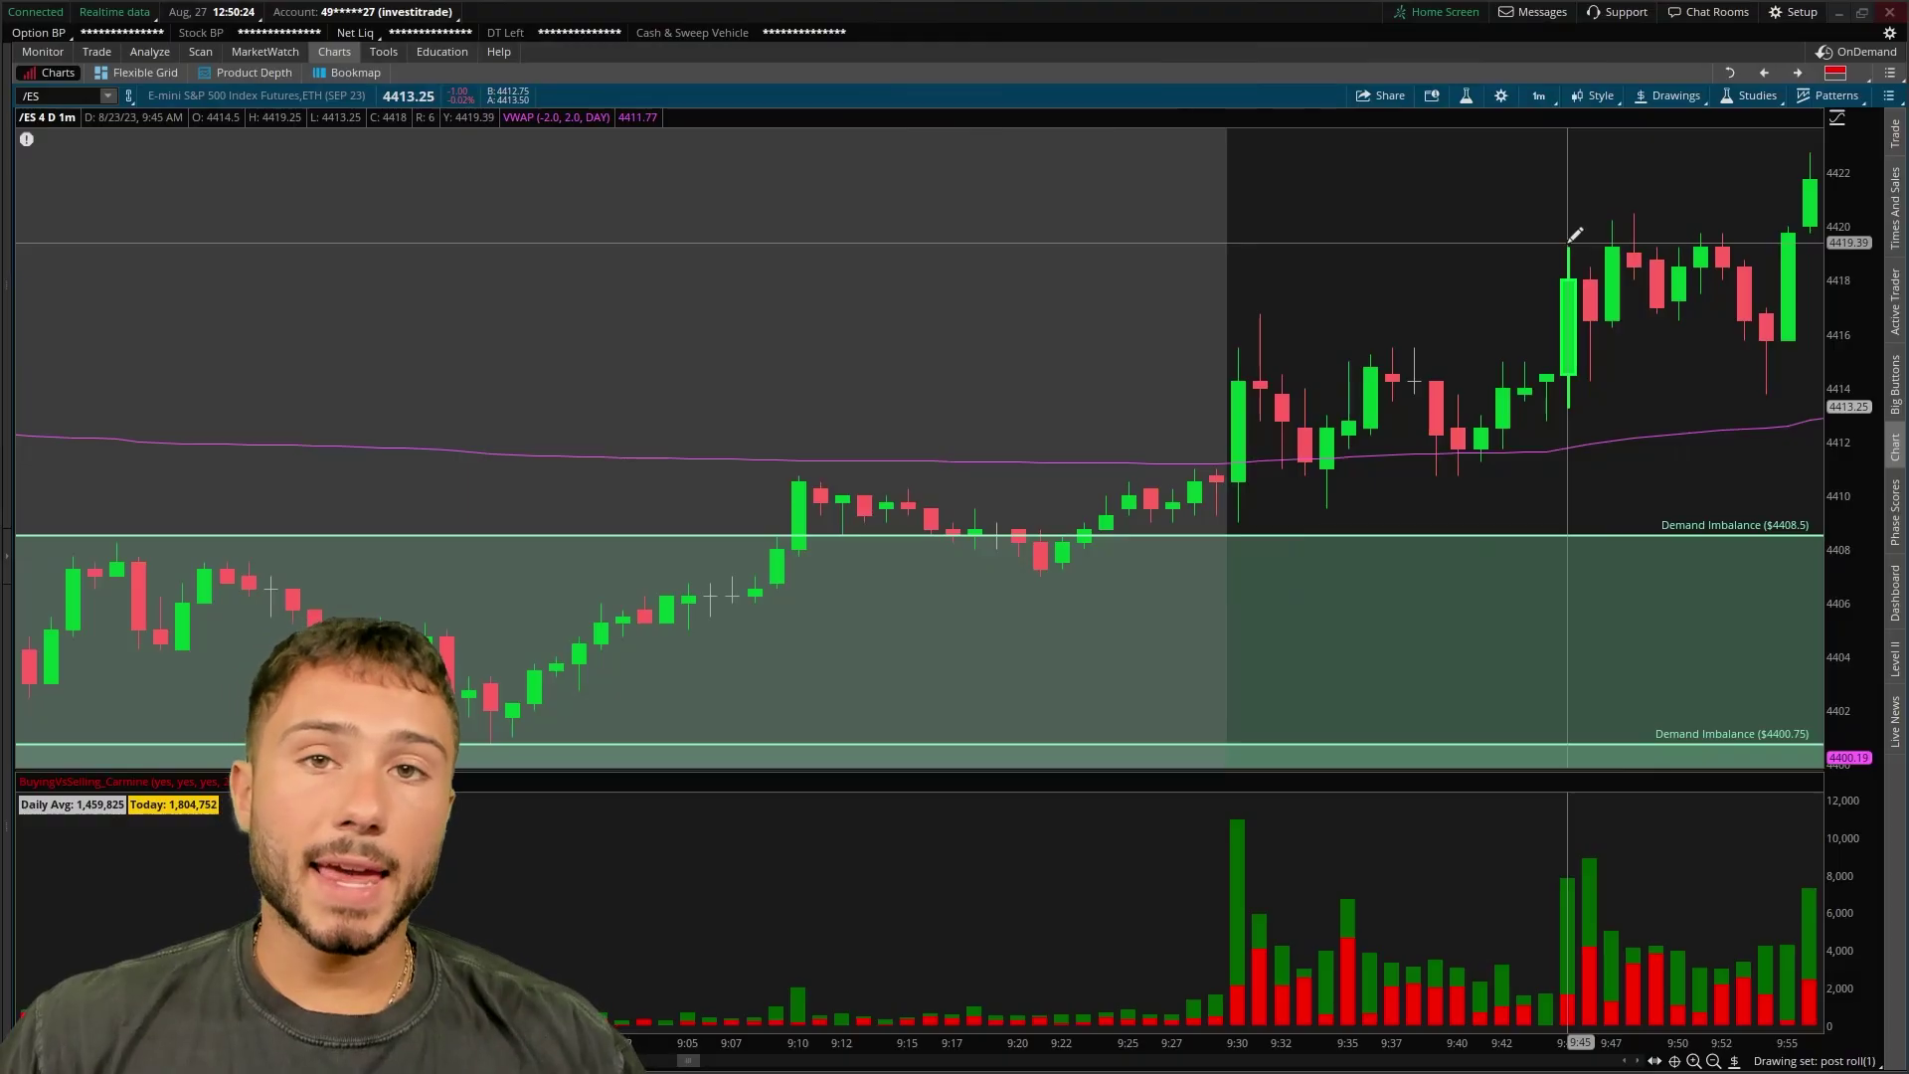
left_click_drag(797, 427, 1747, 652)
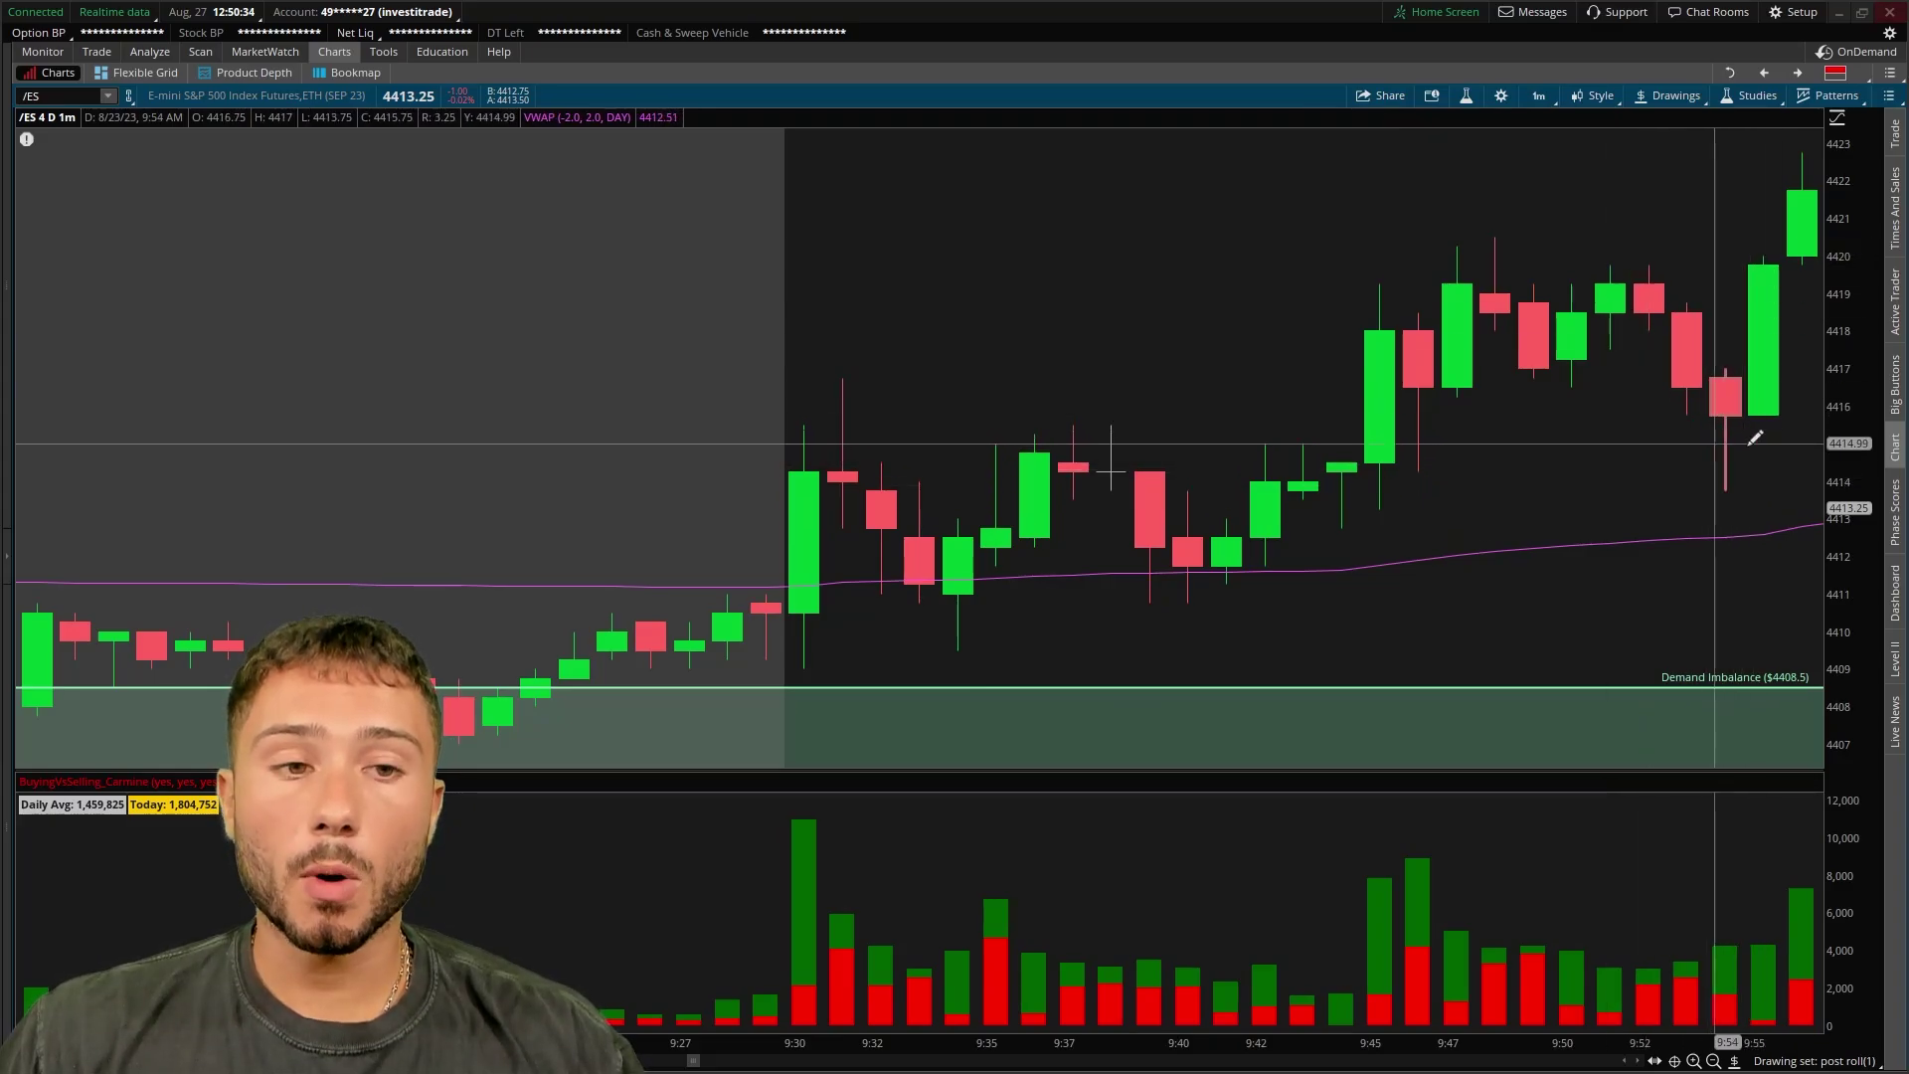
scroll(1758, 439, "down", 5)
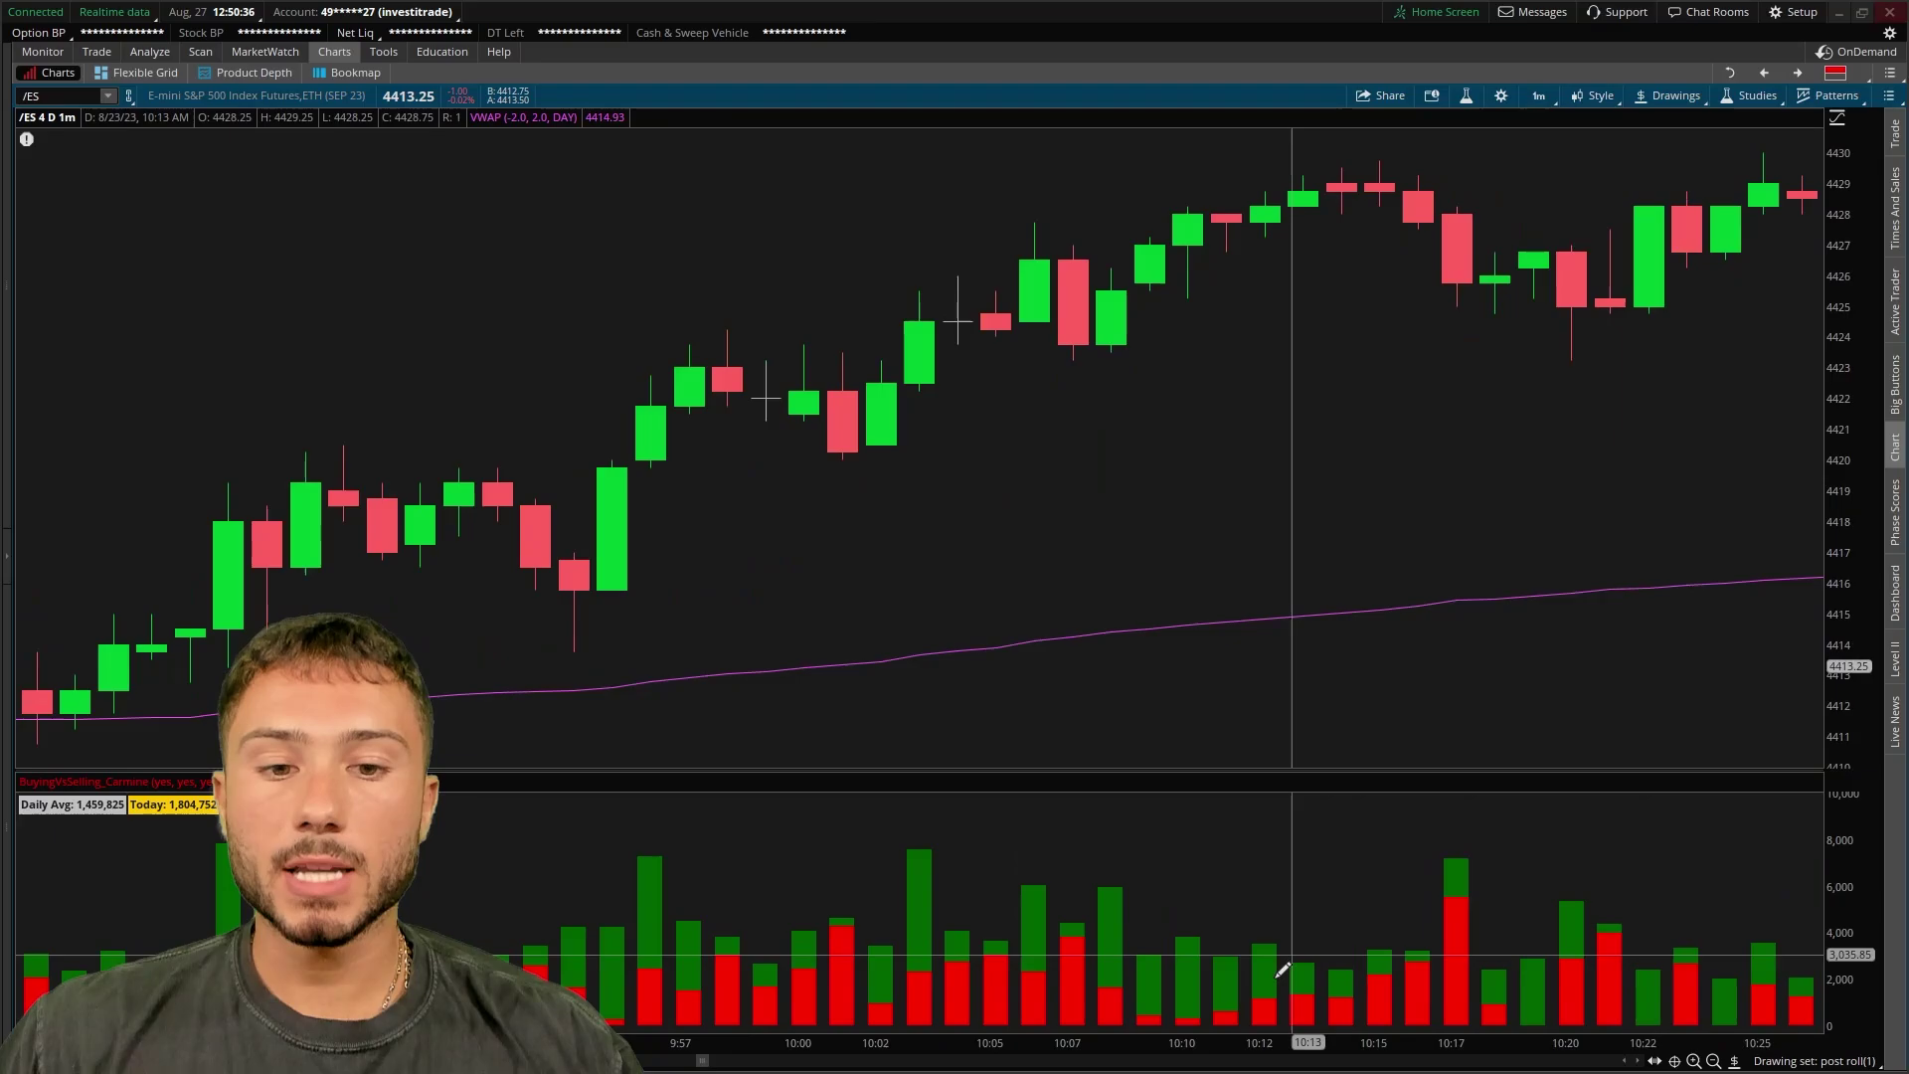
scroll(1346, 577, "down", 6)
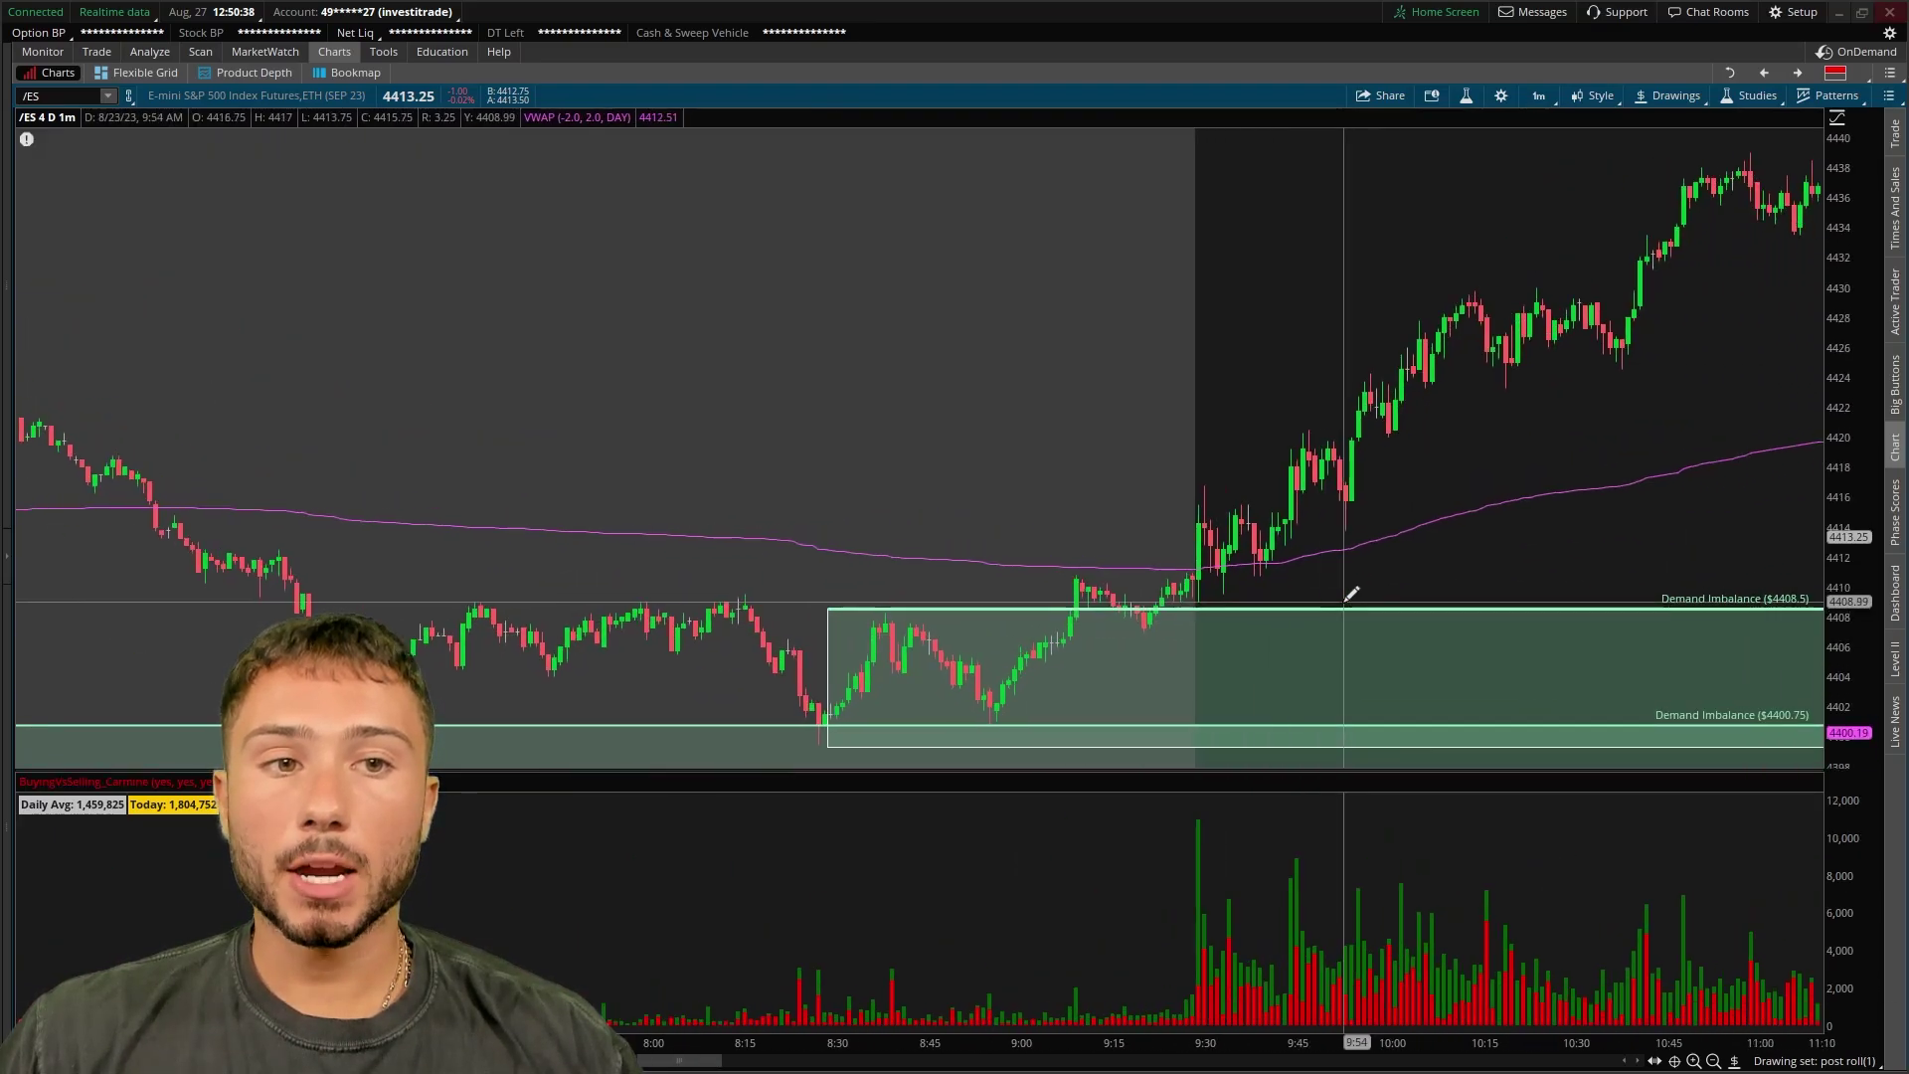
scroll(1466, 290, "down", 5)
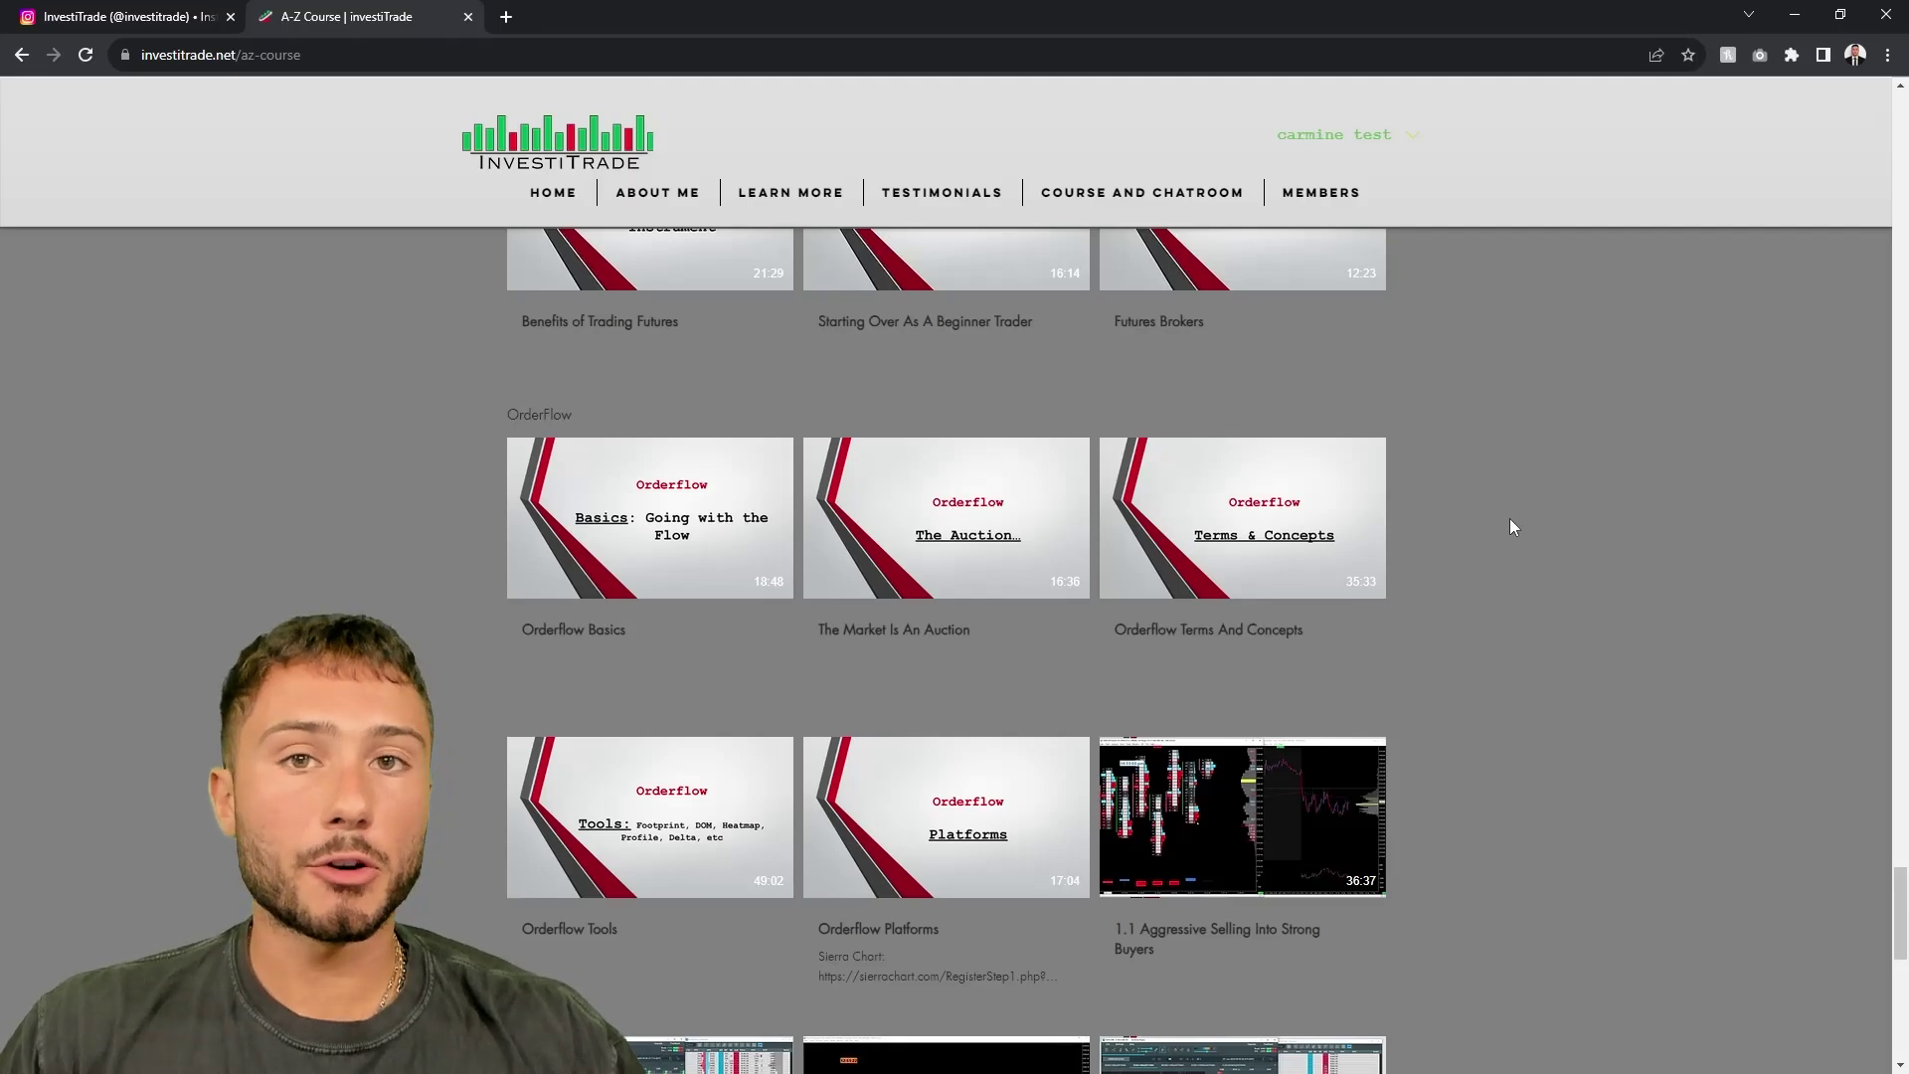
Browse the OrderFlow course lessons and the InvestiTrade Instagram profile, then bring back the ESU3 Bookmap replay
scroll(1509, 520, "down", 1)
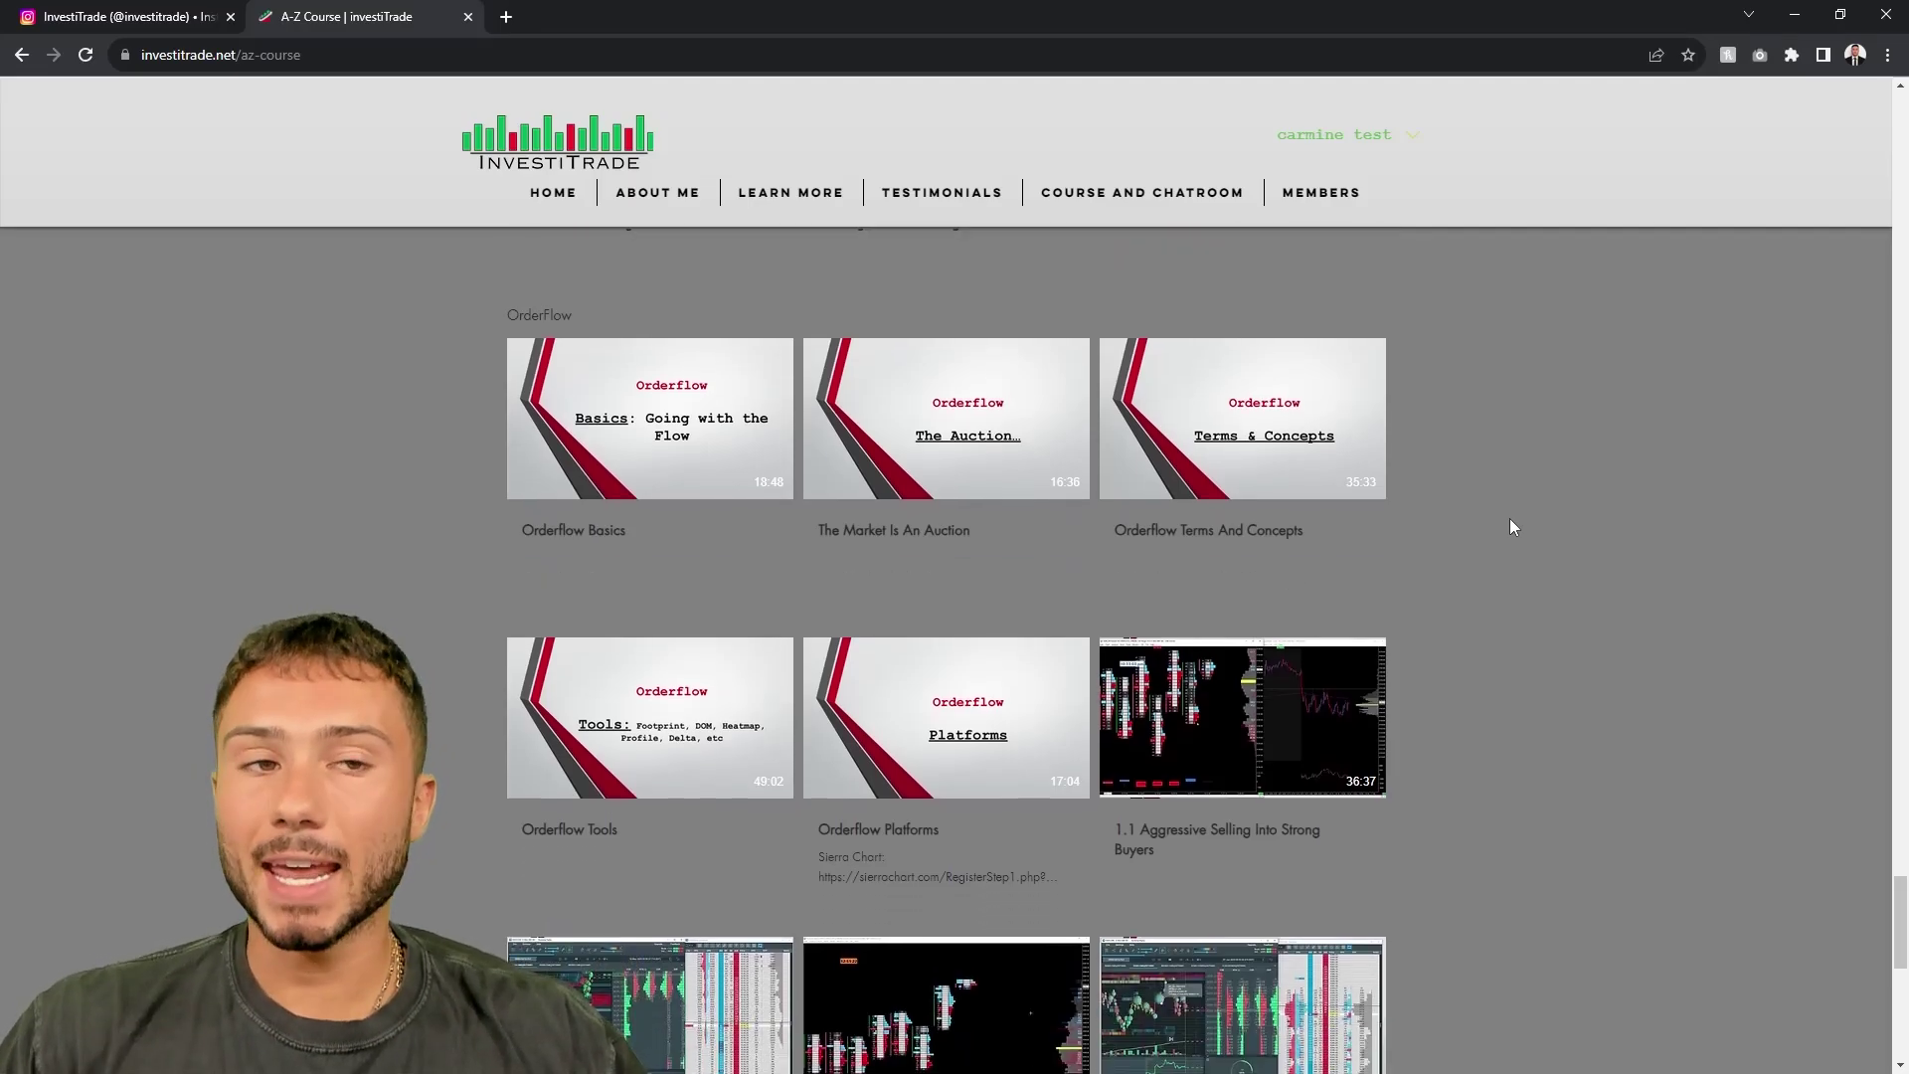
left_click(151, 20)
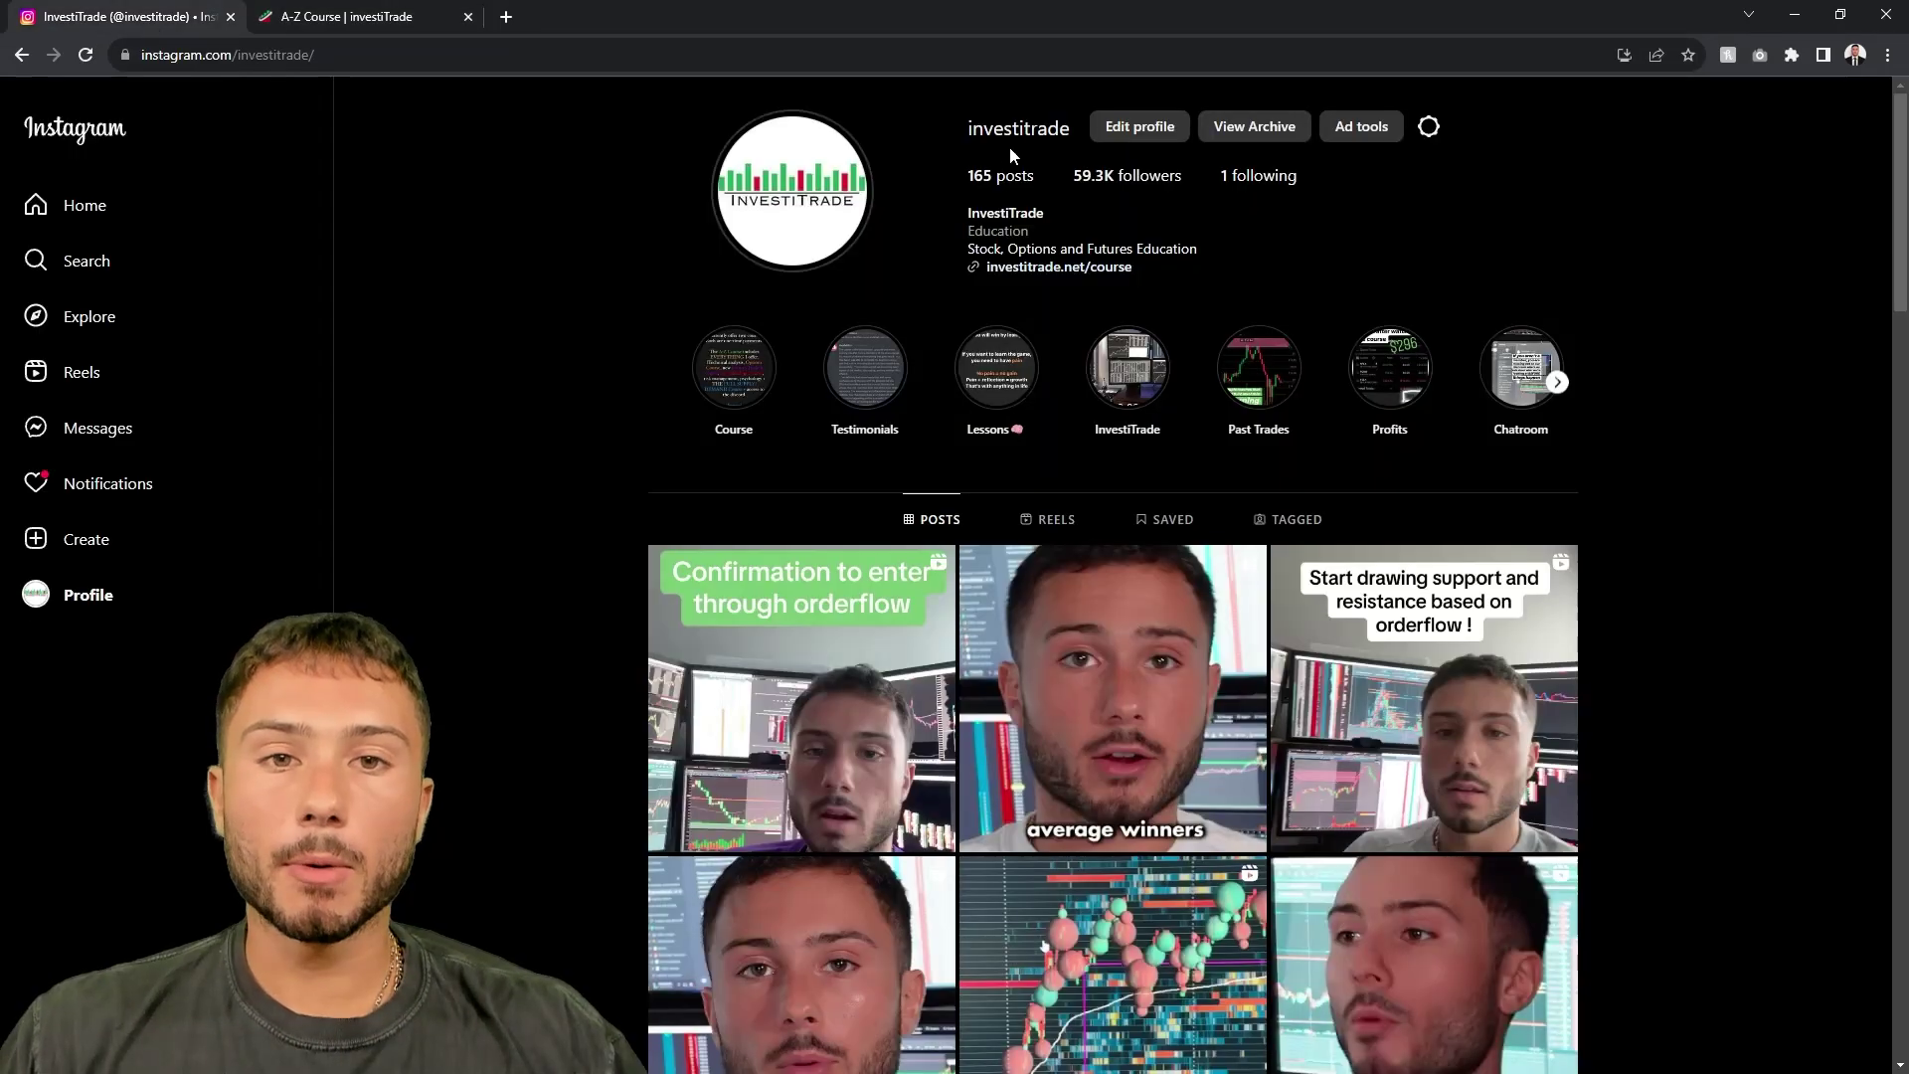
left_click(1800, 18)
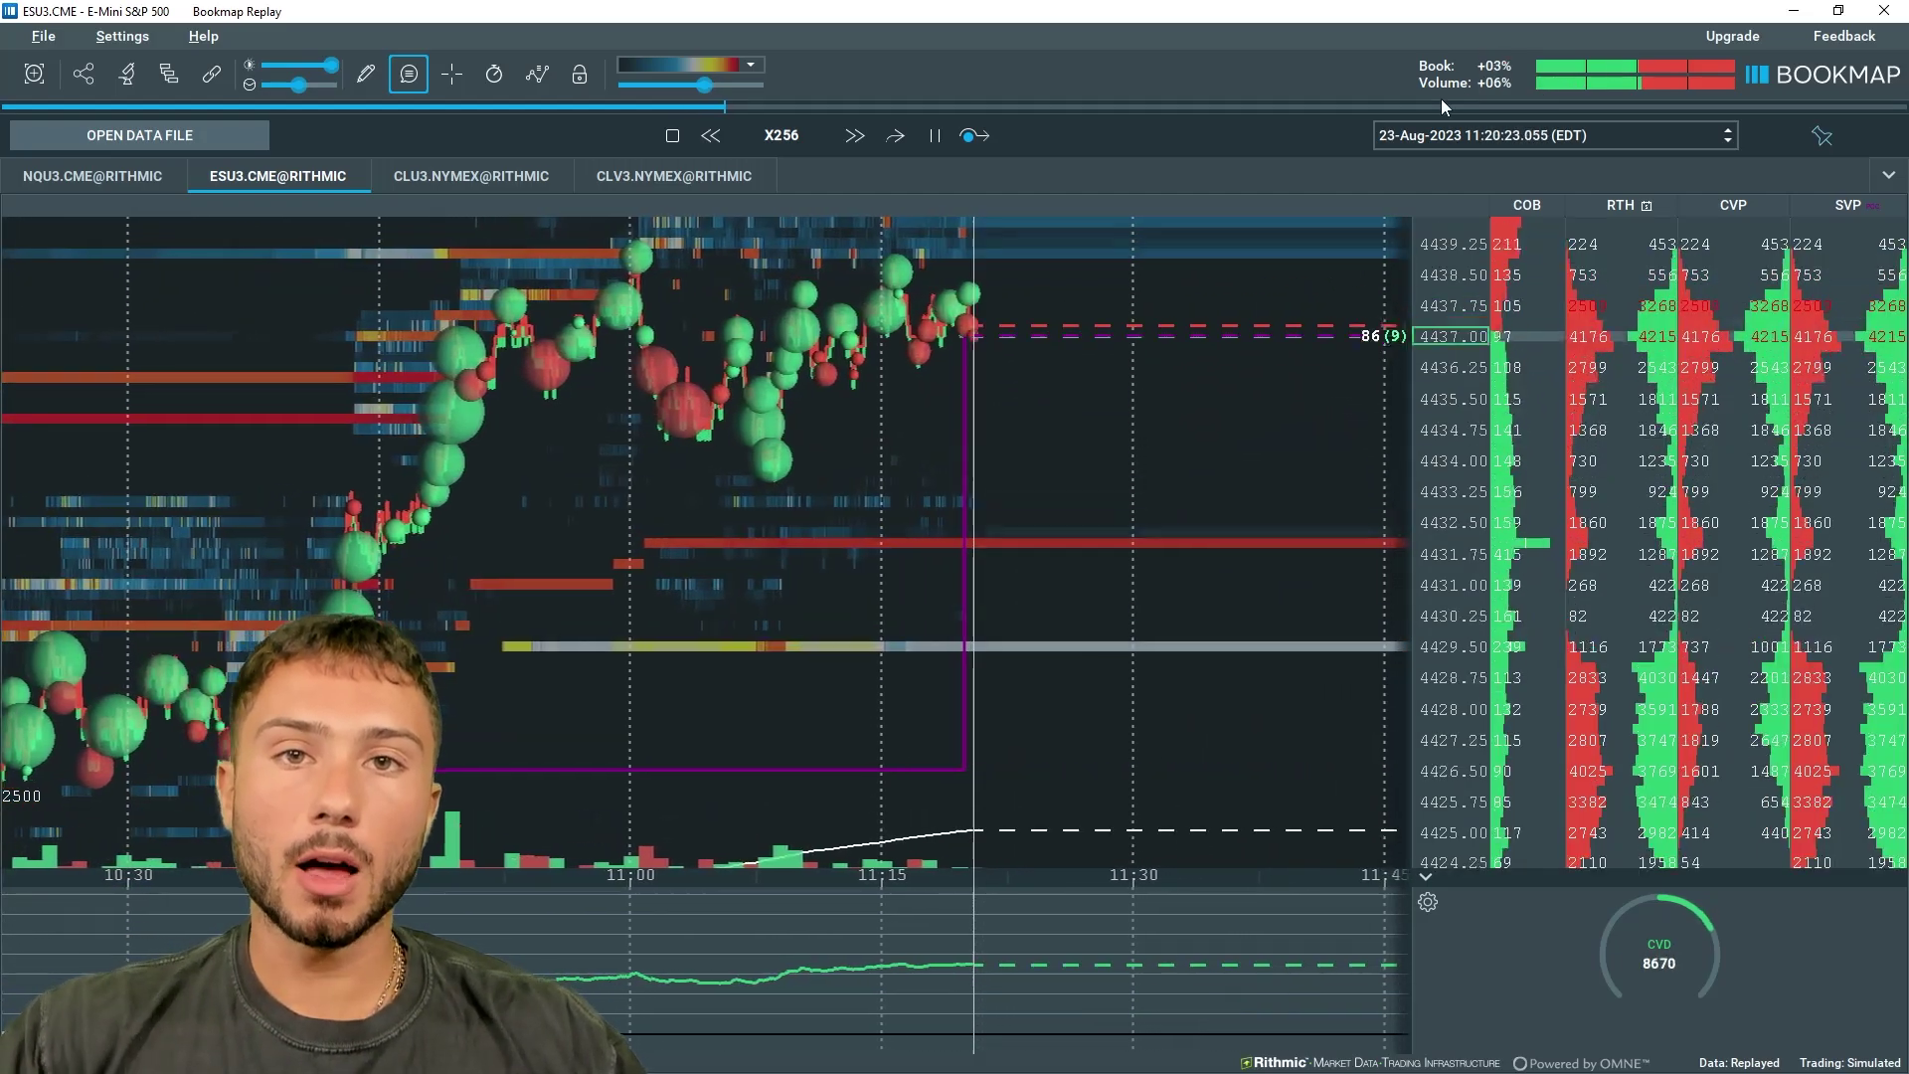
scroll(820, 378, "down", 3)
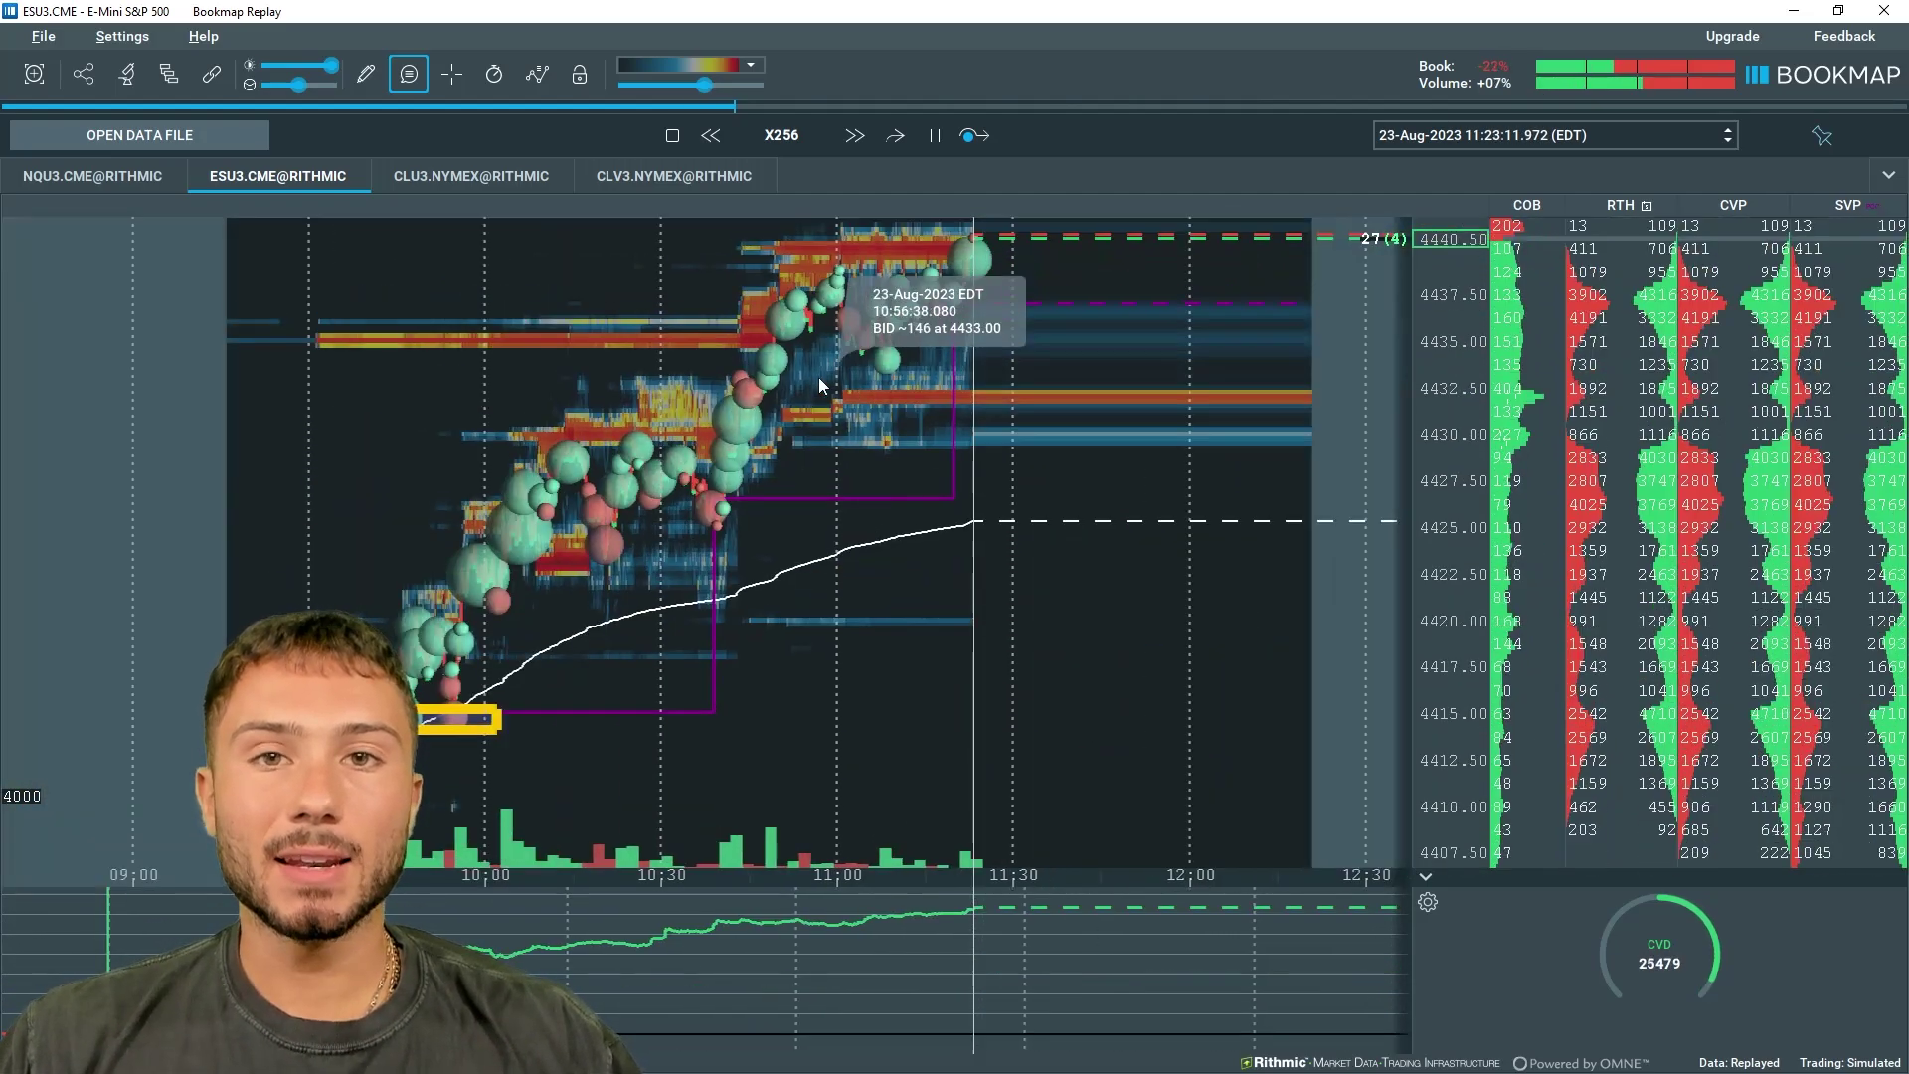